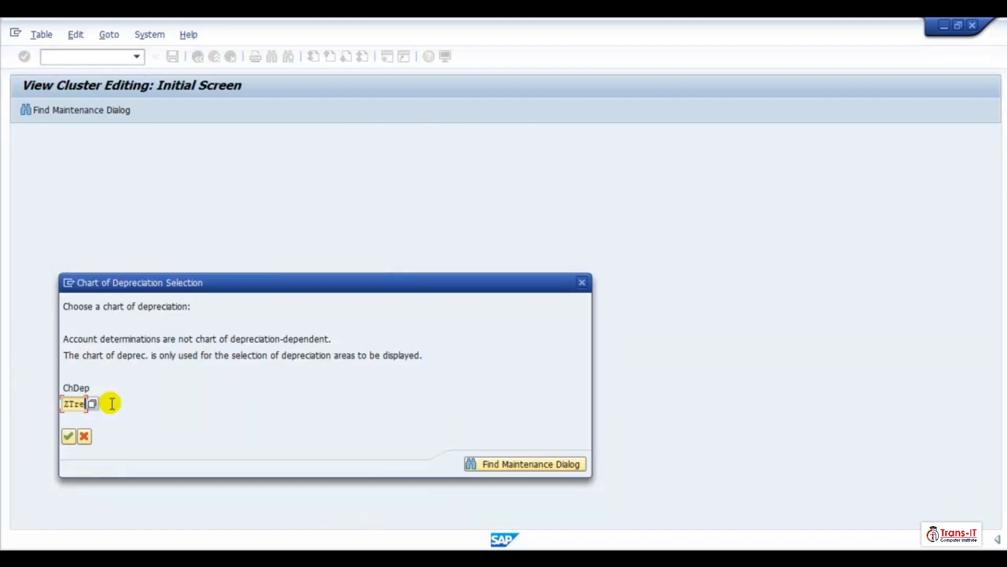
# - Choose chart of depreciation ZTR1 to open the asset account determination settings
pyautogui.click(69, 440)
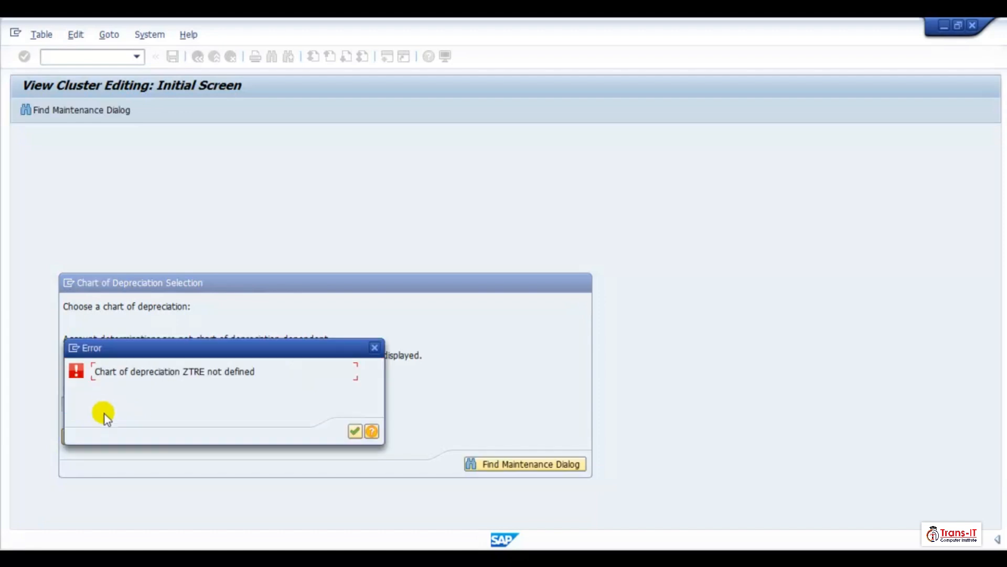
pyautogui.click(373, 350)
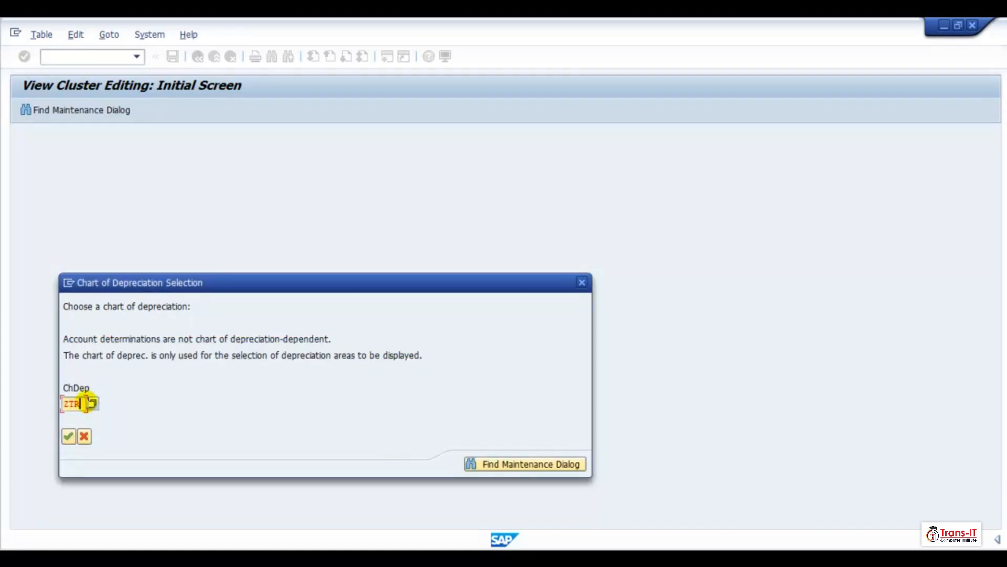
pyautogui.write('1')
pyautogui.press('Return')
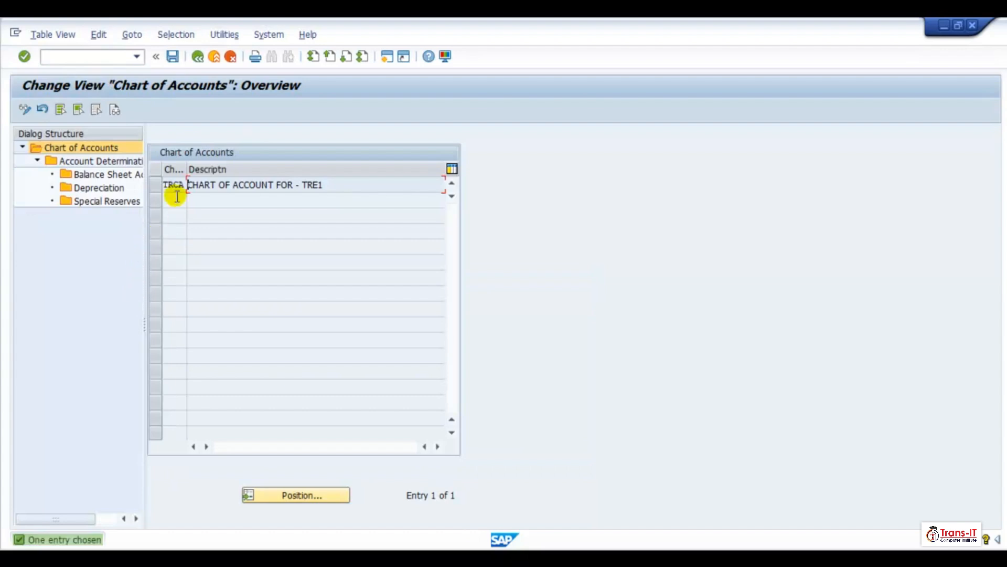
# - Select chart of accounts TRCA and open its account determinations
pyautogui.click(154, 187)
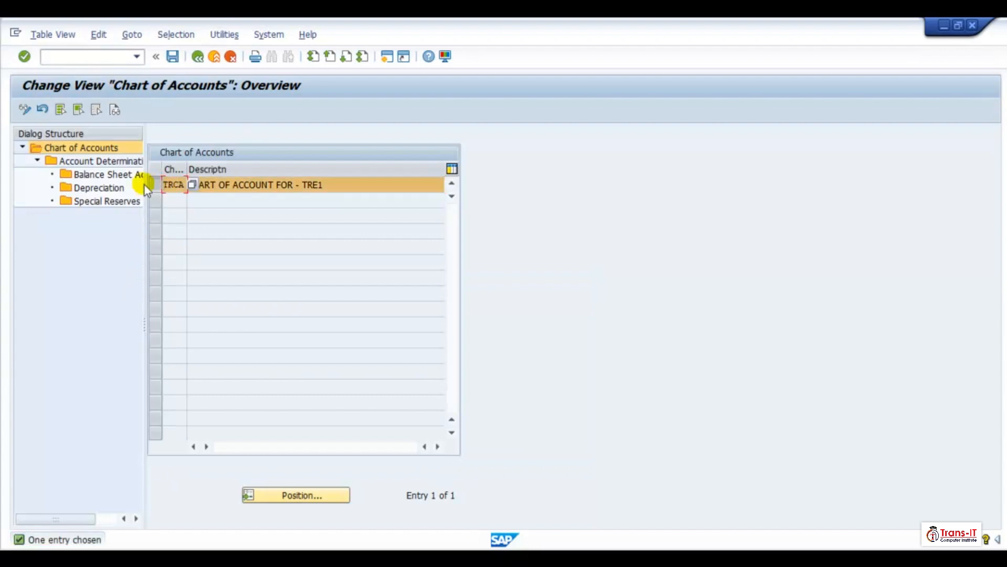
pyautogui.doubleClick(101, 176)
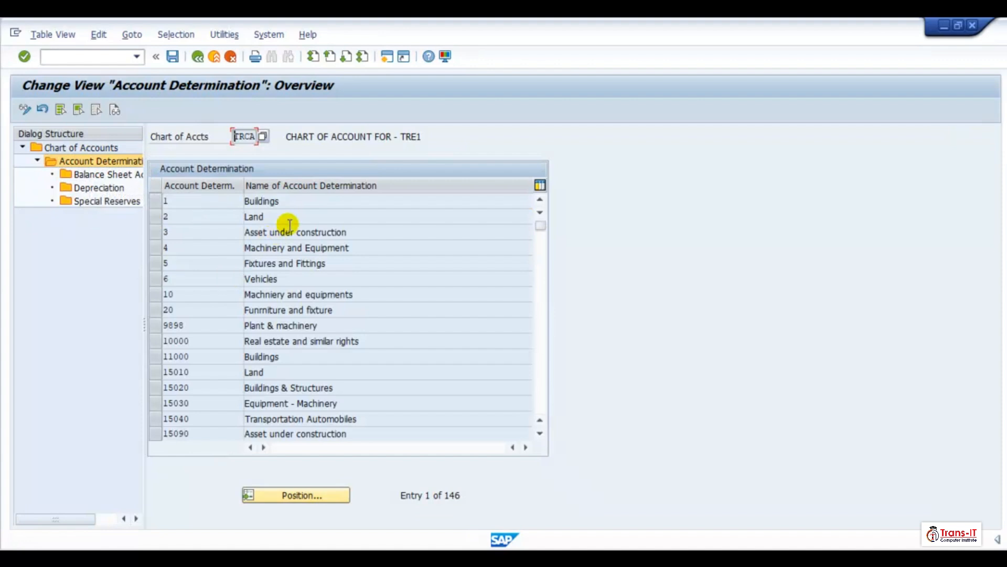
# - Position the account determination list at ZTRe and select account determination ZTR001 (uBuildings)
pyautogui.click(291, 495)
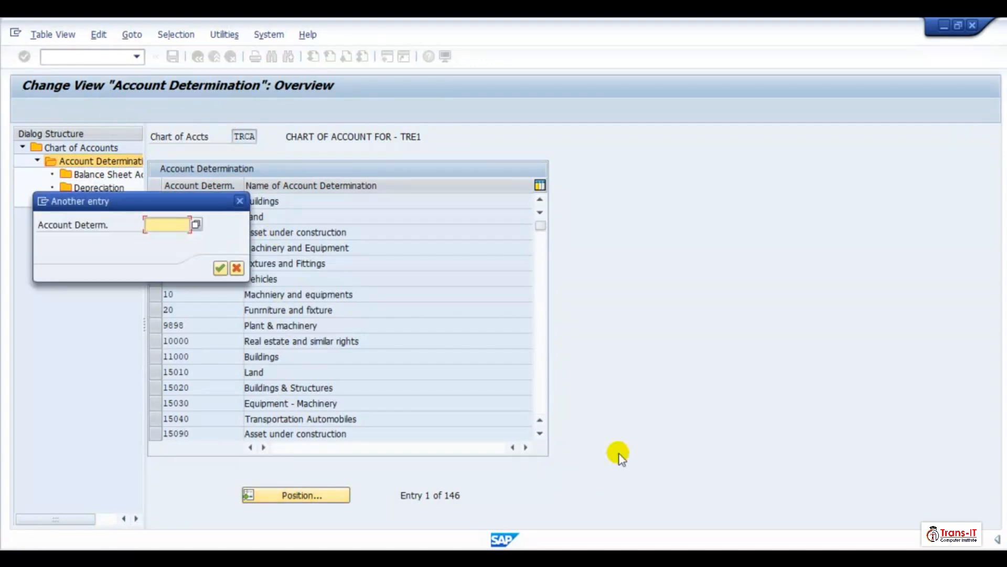
pyautogui.write('ZTRe')
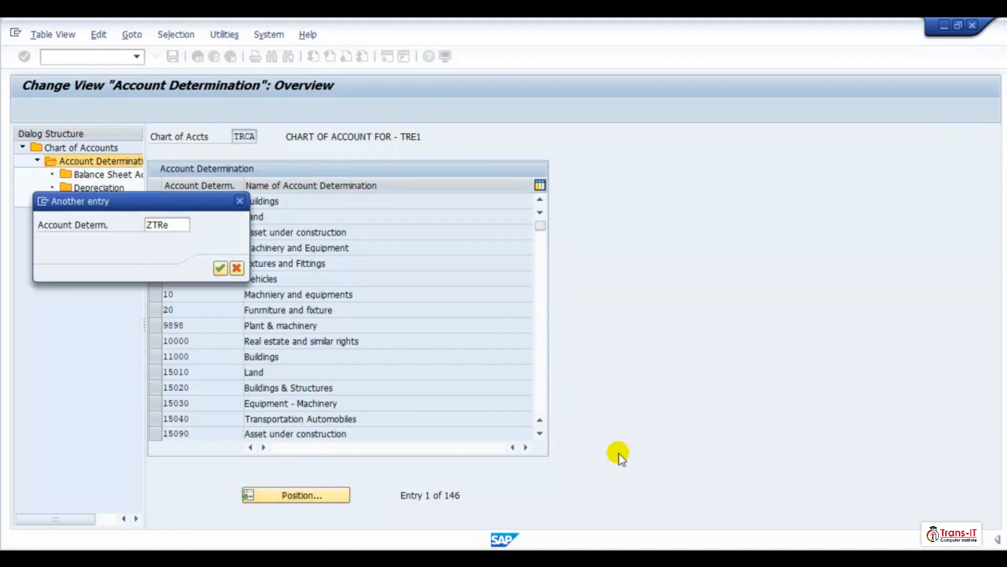
pyautogui.press('Return')
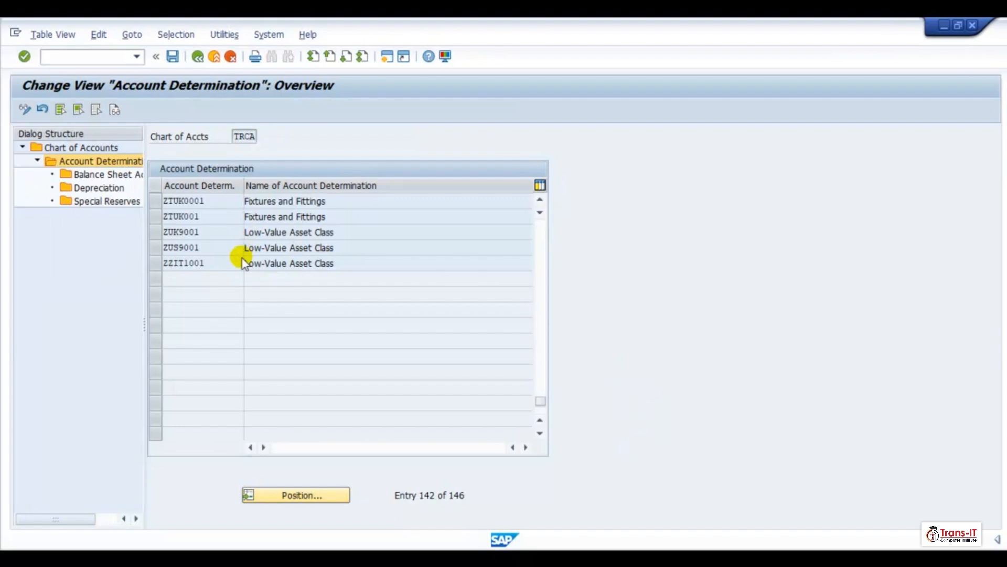
pyautogui.scroll(3, 220, 289)
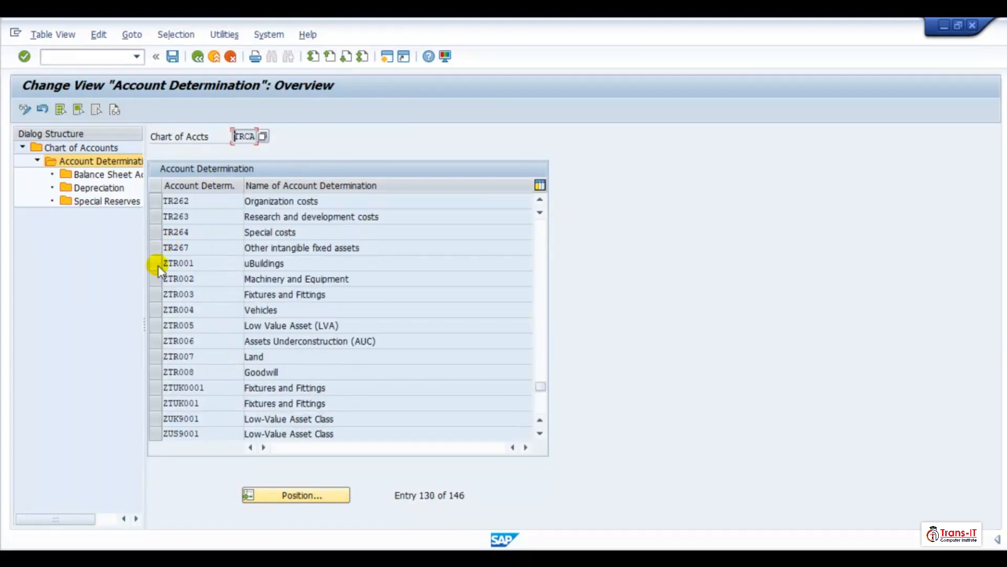
pyautogui.click(156, 265)
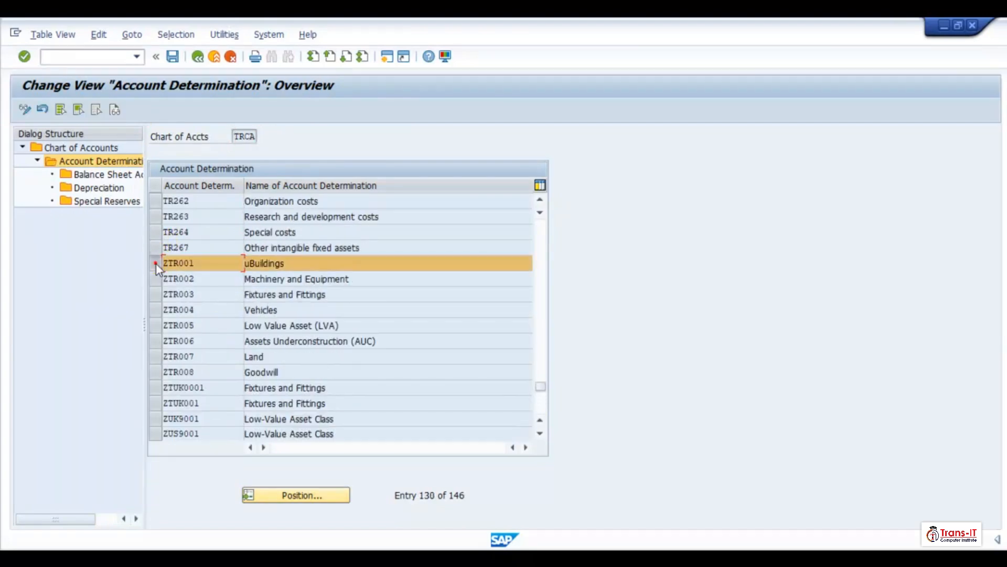
# - Review the balance sheet accounts and depreciation areas for ZTR001, then return to the account determination list
pyautogui.doubleClick(90, 175)
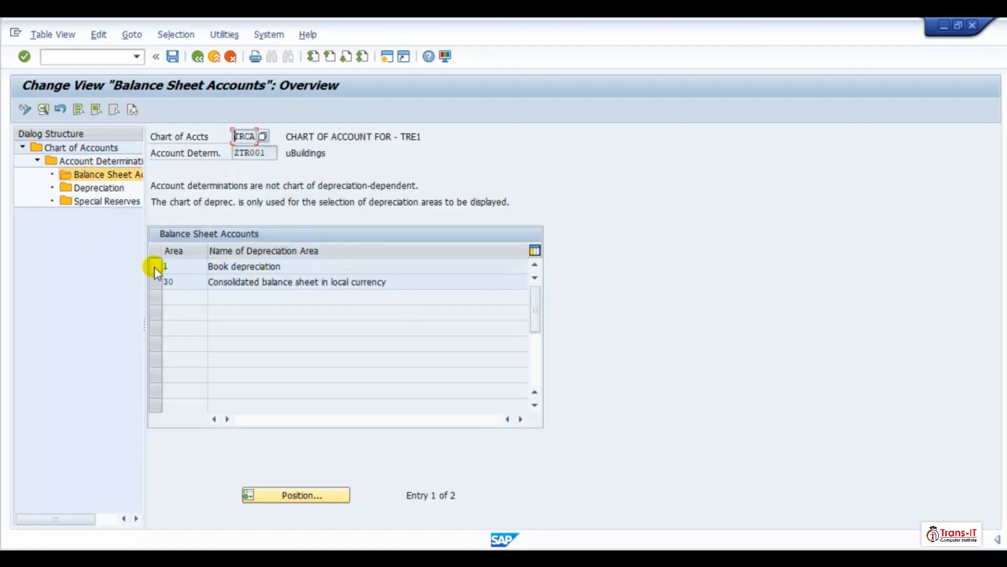
pyautogui.click(154, 267)
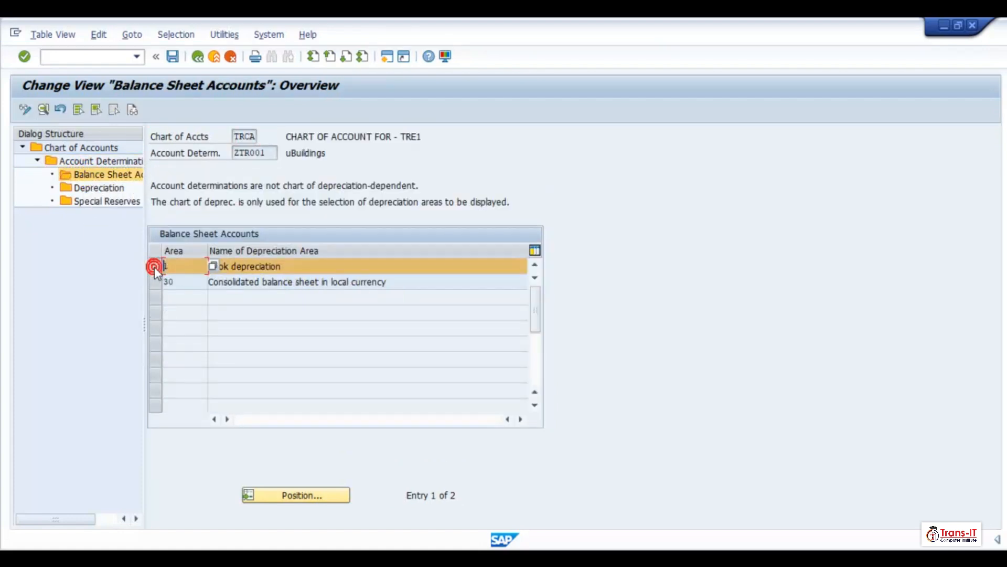
pyautogui.click(80, 190)
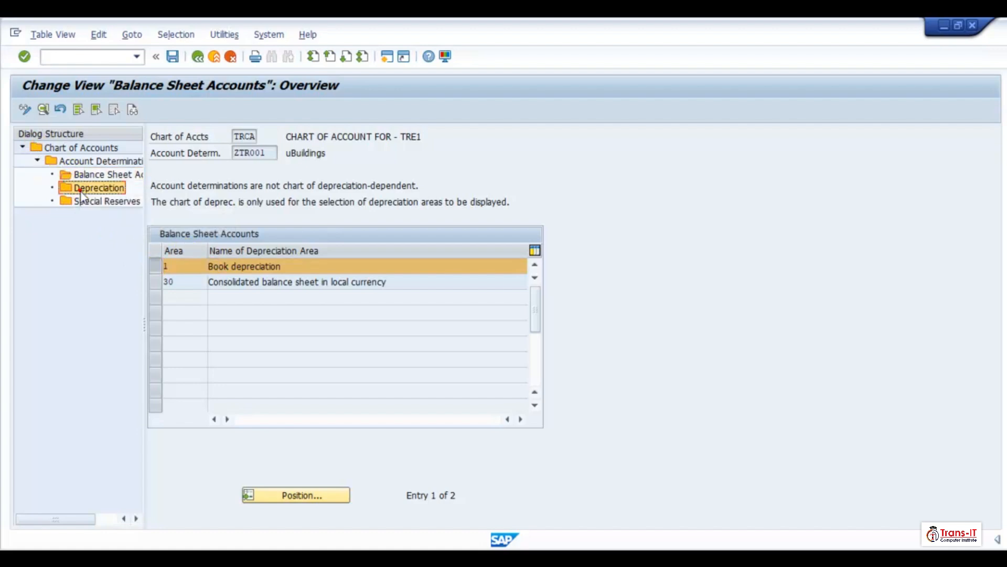
pyautogui.doubleClick(80, 191)
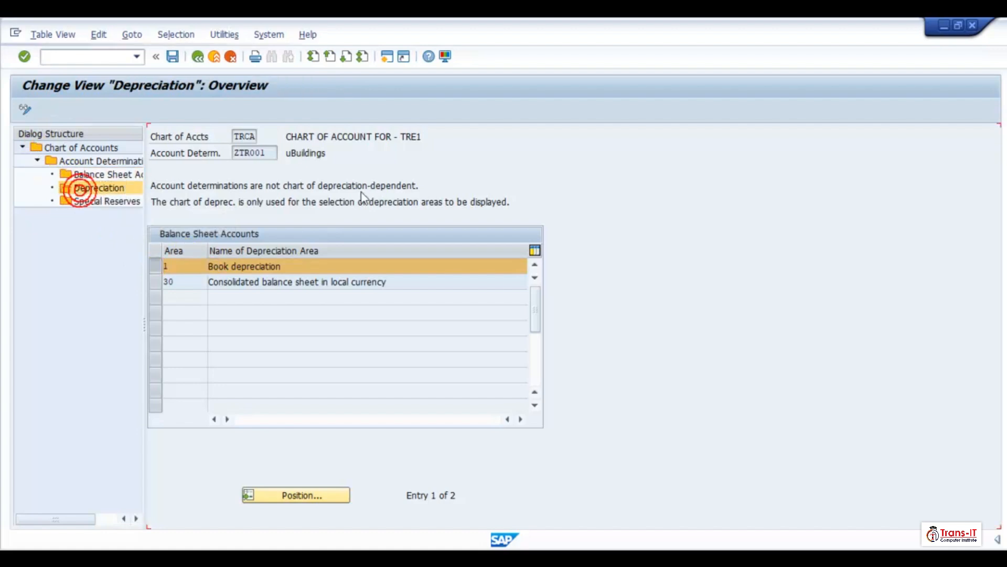
pyautogui.click(197, 57)
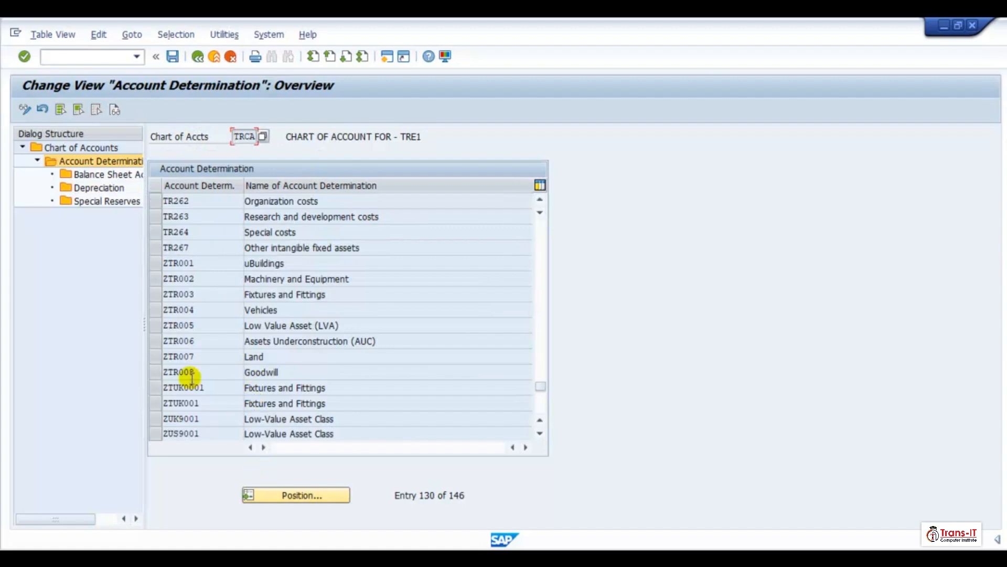
# - Open the Book depreciation area 1 details in the balance sheet accounts of ZTR001
pyautogui.click(154, 263)
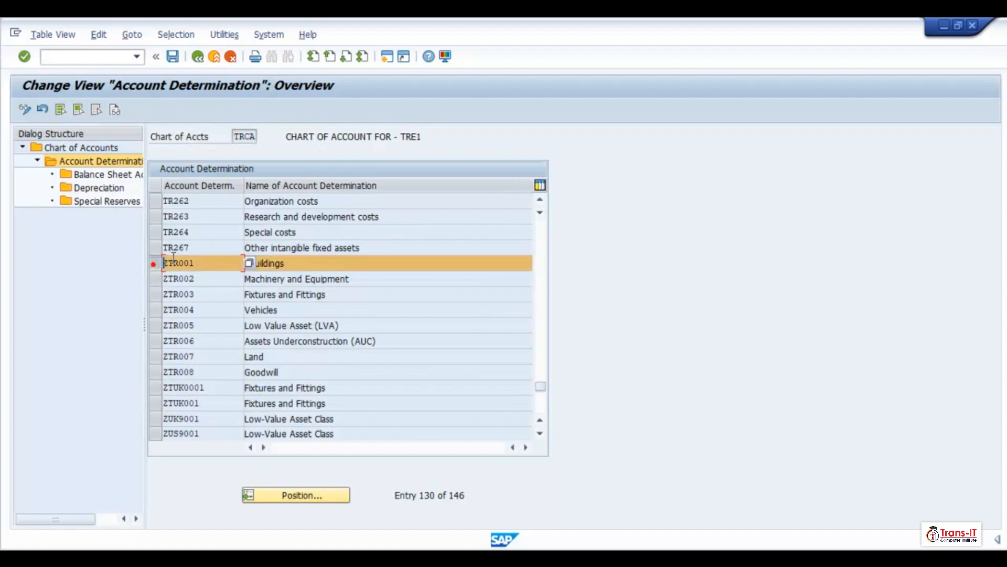
pyautogui.click(77, 175)
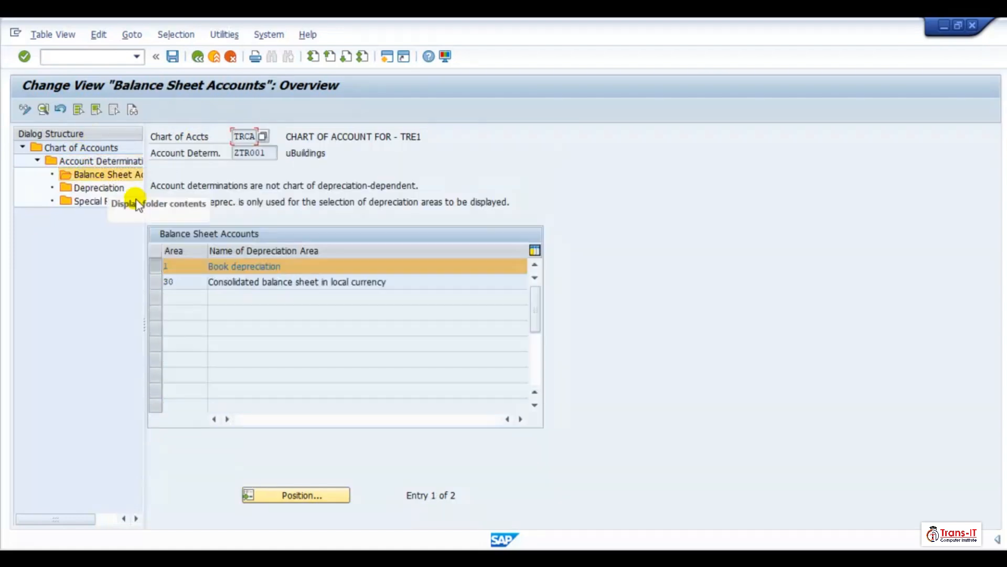
pyautogui.click(220, 268)
pyautogui.doubleClick(220, 268)
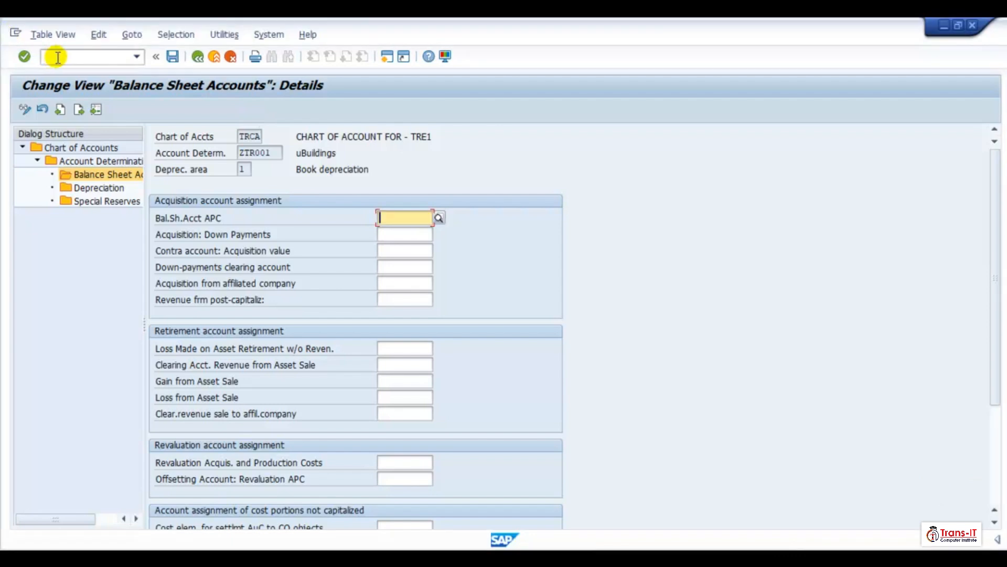
# - Set the balance sheet APC account to 130001
pyautogui.write('13')
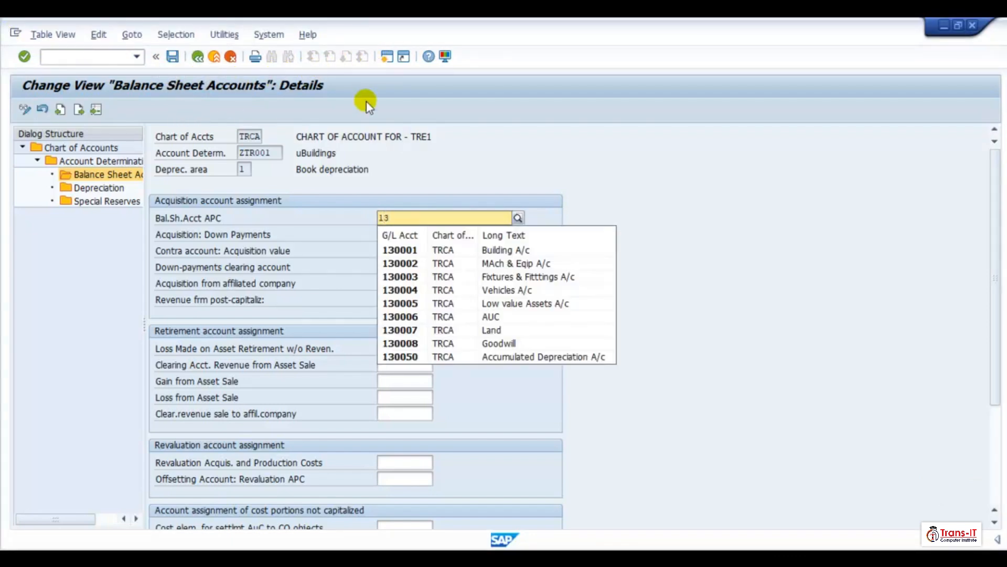
pyautogui.write('00')
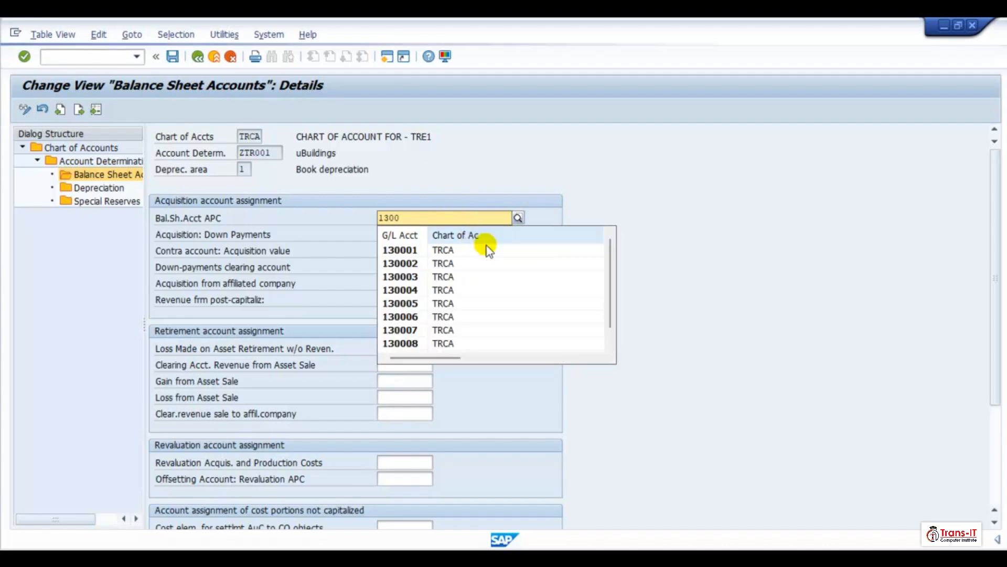
pyautogui.click(488, 252)
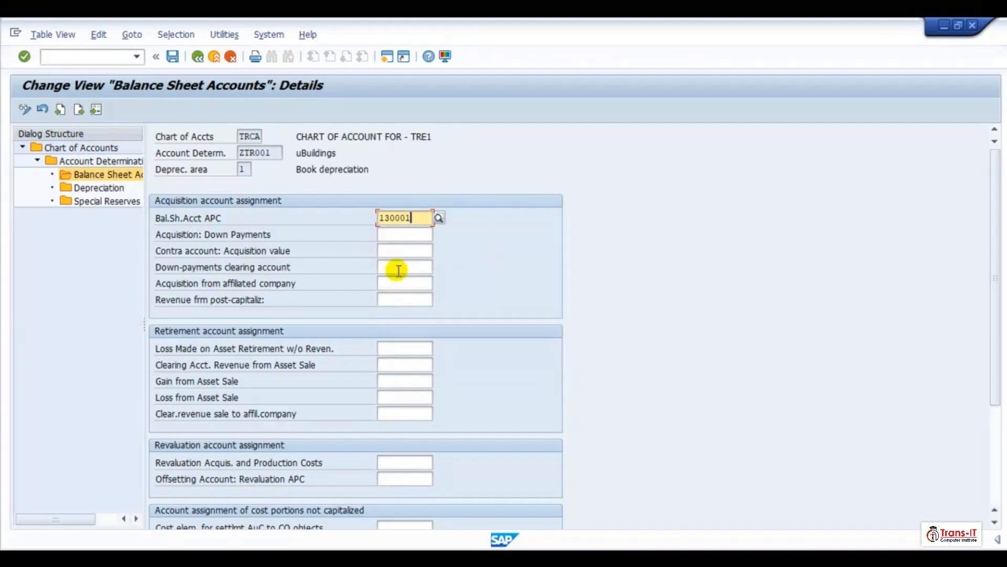
# - Set the contra account for acquisition value to 140010
pyautogui.click(399, 250)
pyautogui.write('14')
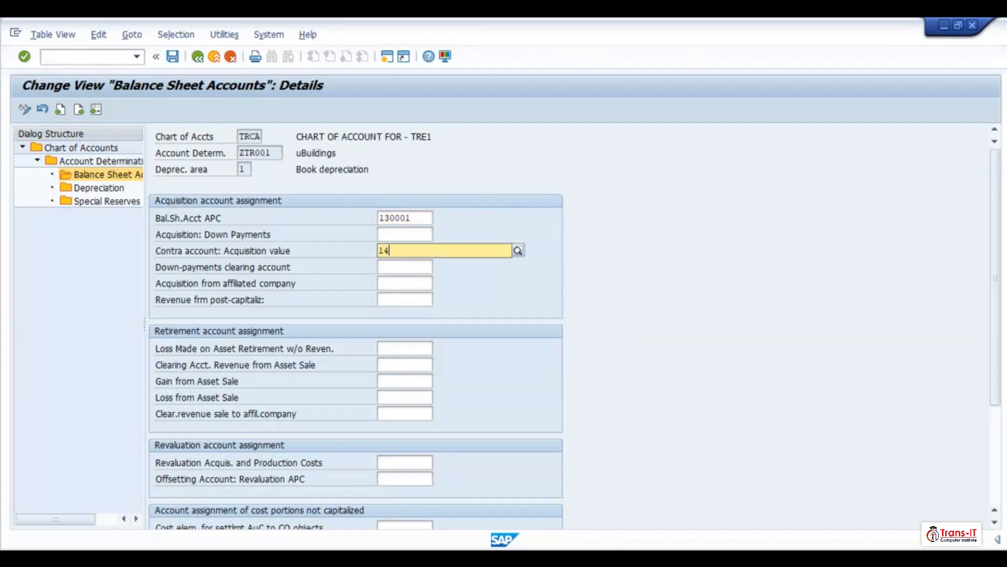
pyautogui.write('0010')
pyautogui.click(407, 282)
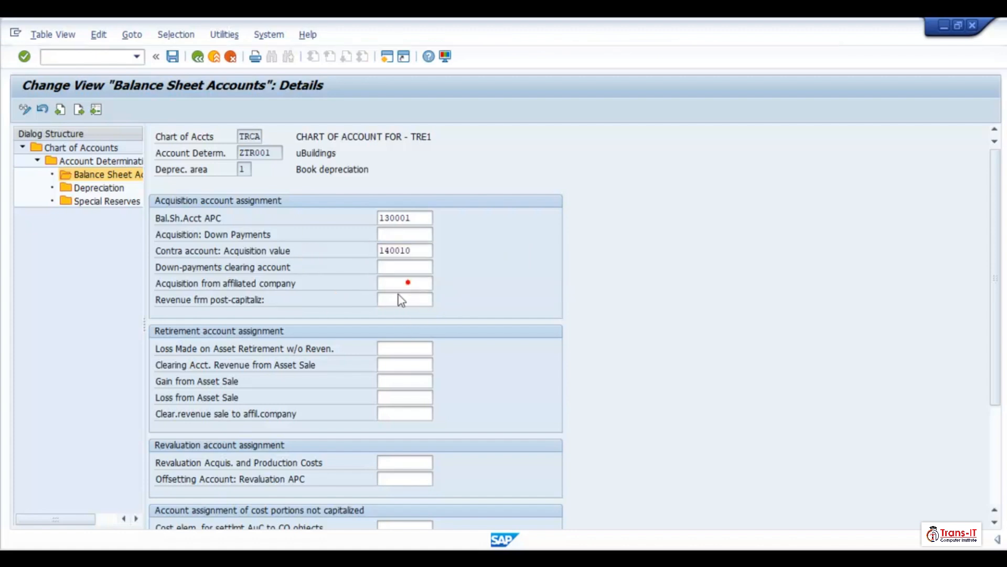
# - Set the revenue from post-capitalization account to 670030, choosing it from the value help list
pyautogui.click(399, 299)
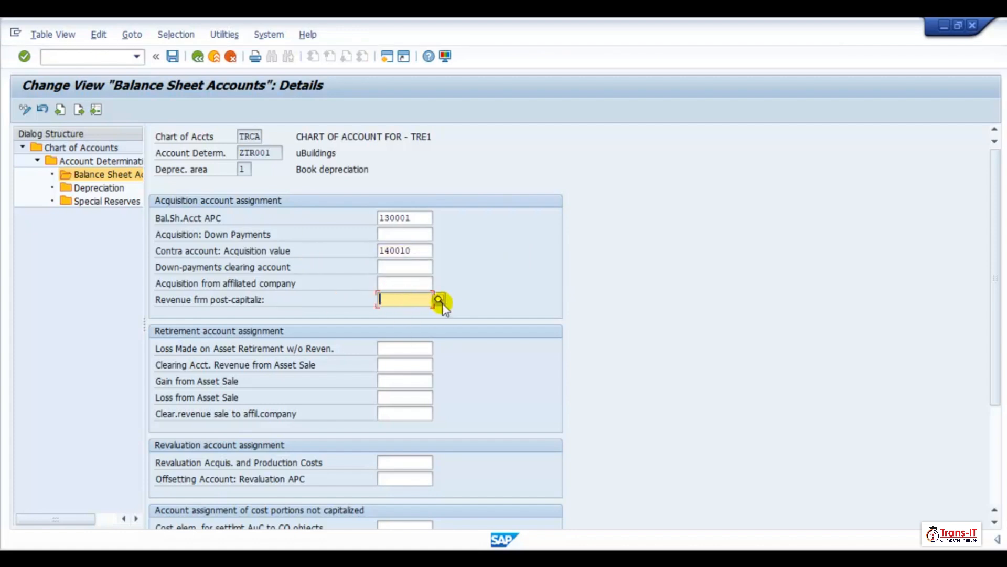
pyautogui.write('670030')
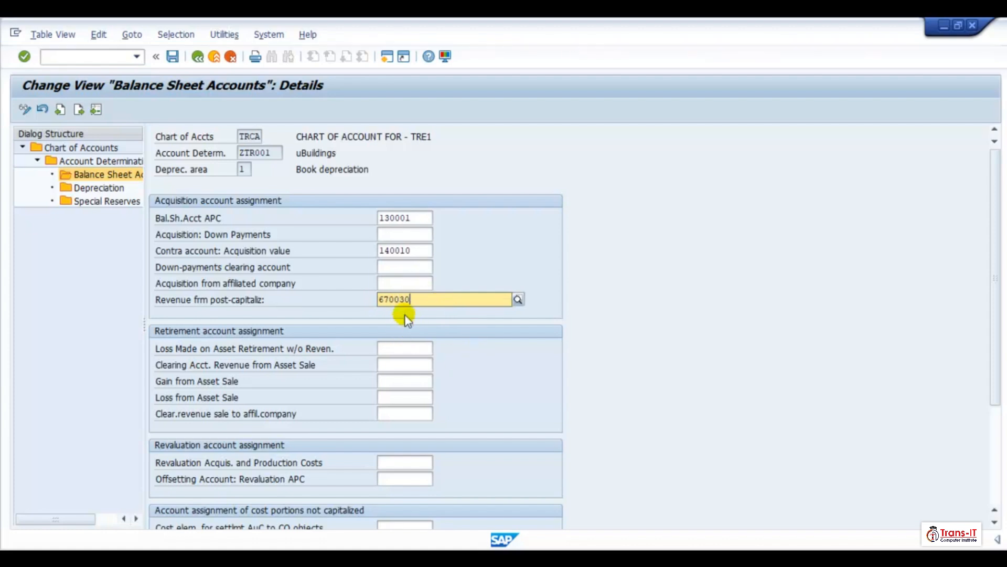
pyautogui.click(518, 300)
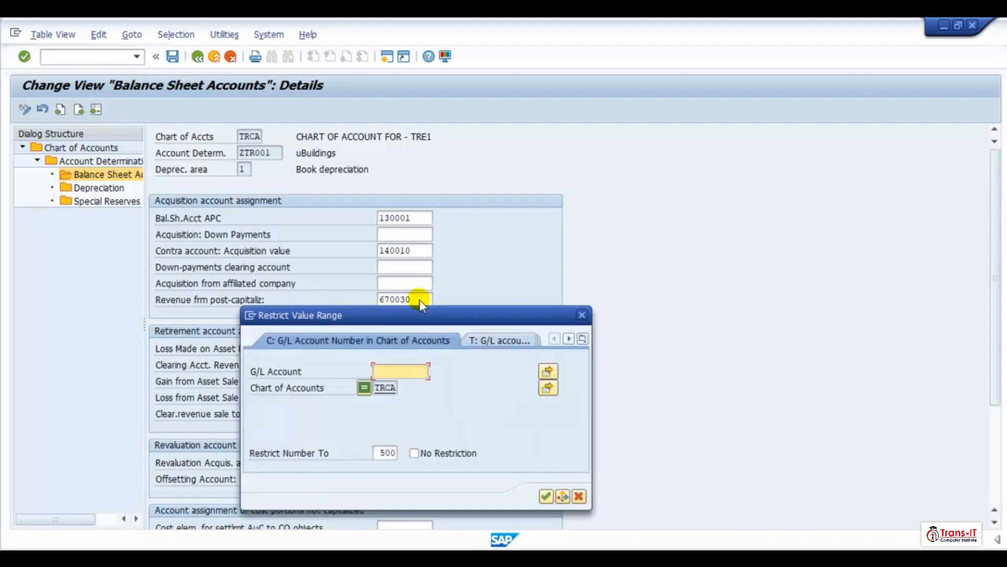
pyautogui.click(547, 496)
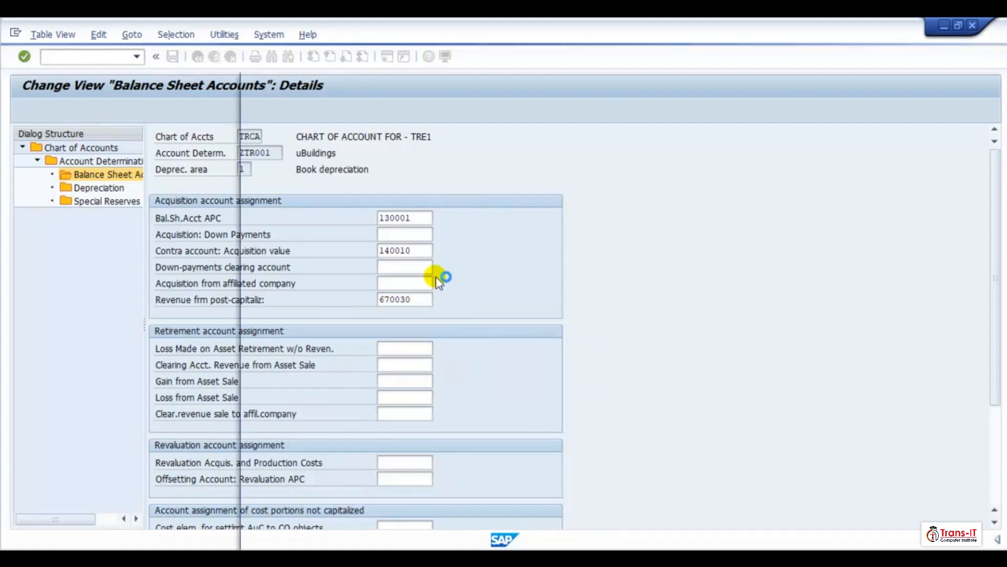
pyautogui.scroll(-10, 392, 320)
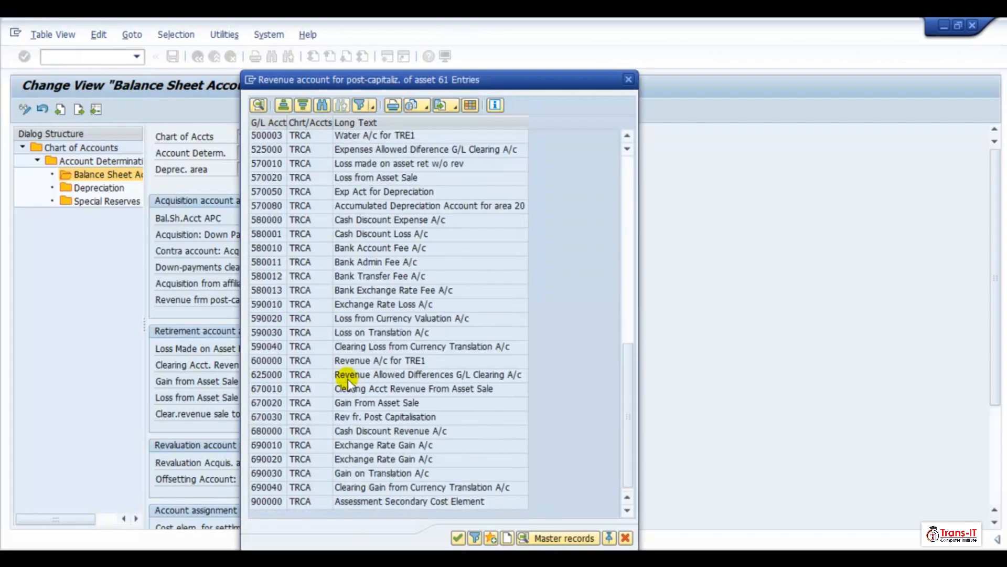
pyautogui.doubleClick(347, 417)
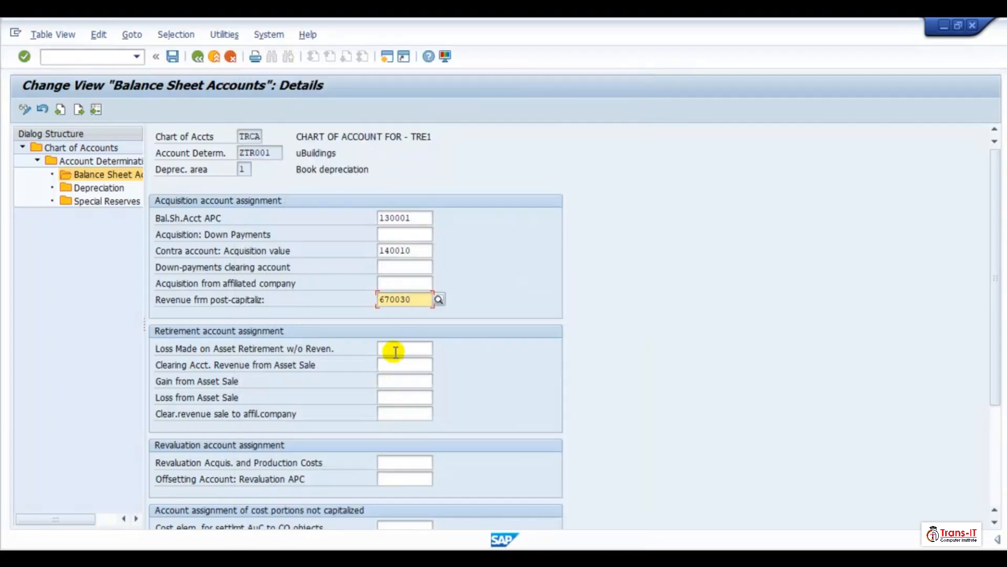
# - Set the loss made on asset retirement without revenue account to 570010
pyautogui.click(395, 350)
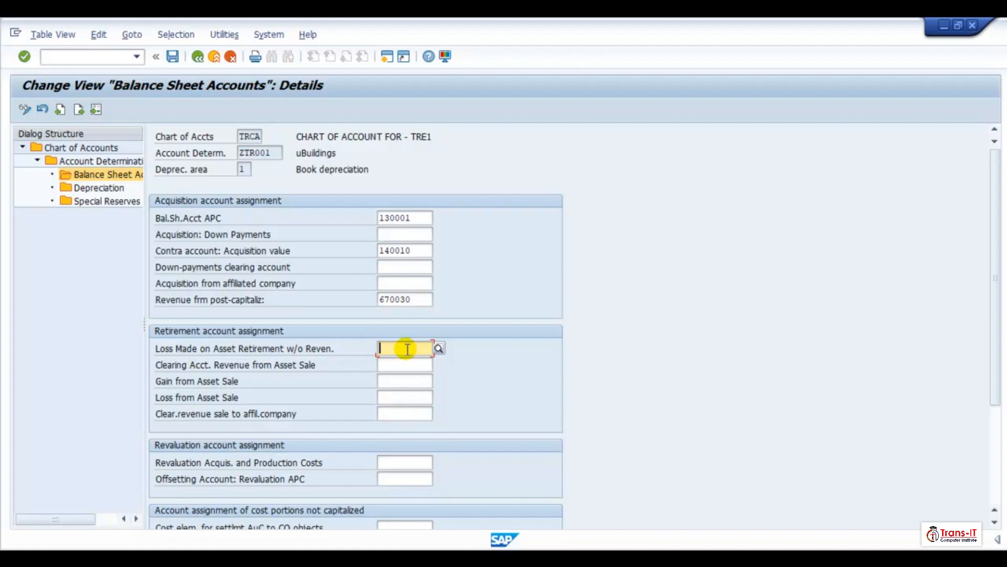
pyautogui.write('570010')
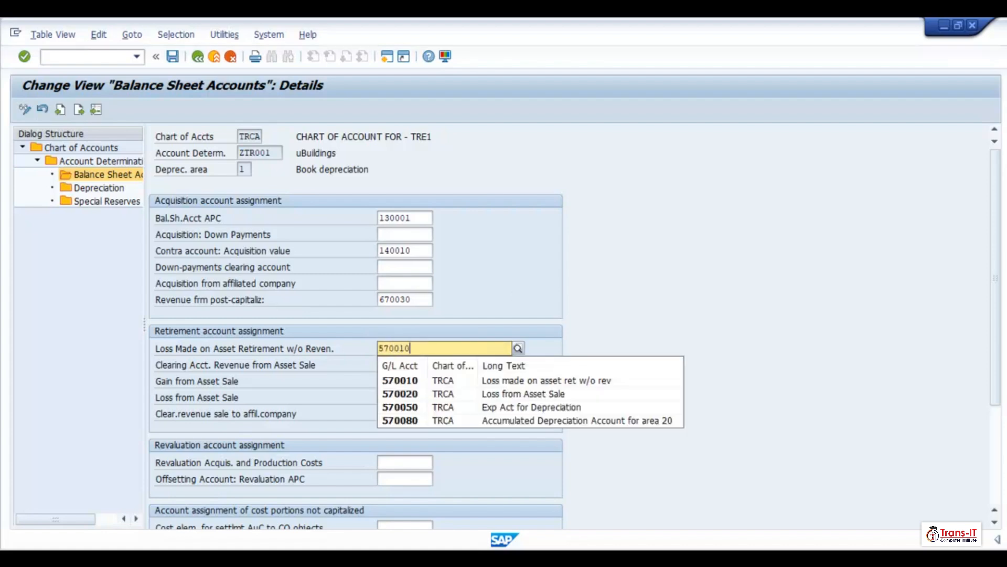
pyautogui.click(401, 380)
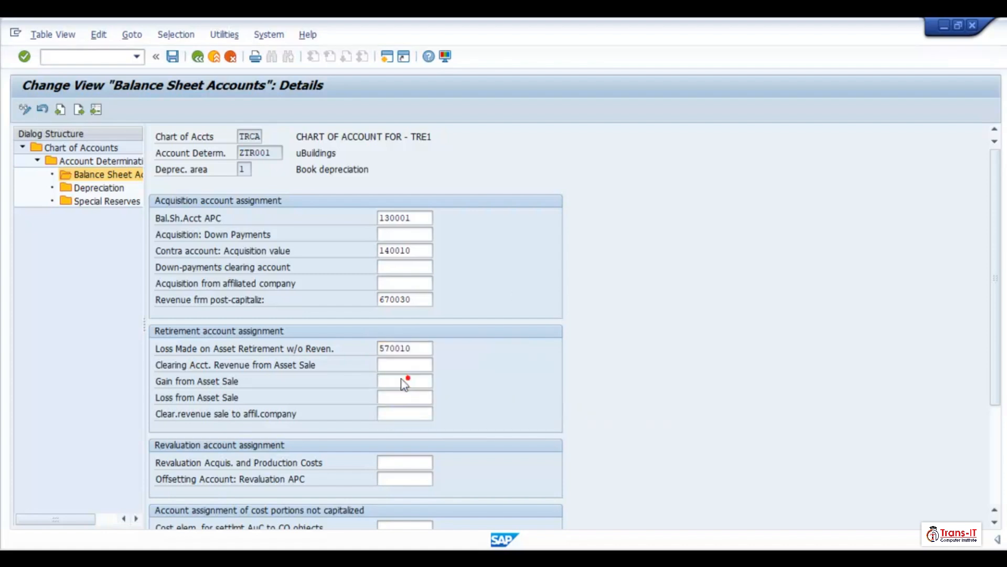
# - Set the clearing account for revenue from asset sale to 670010
pyautogui.click(405, 365)
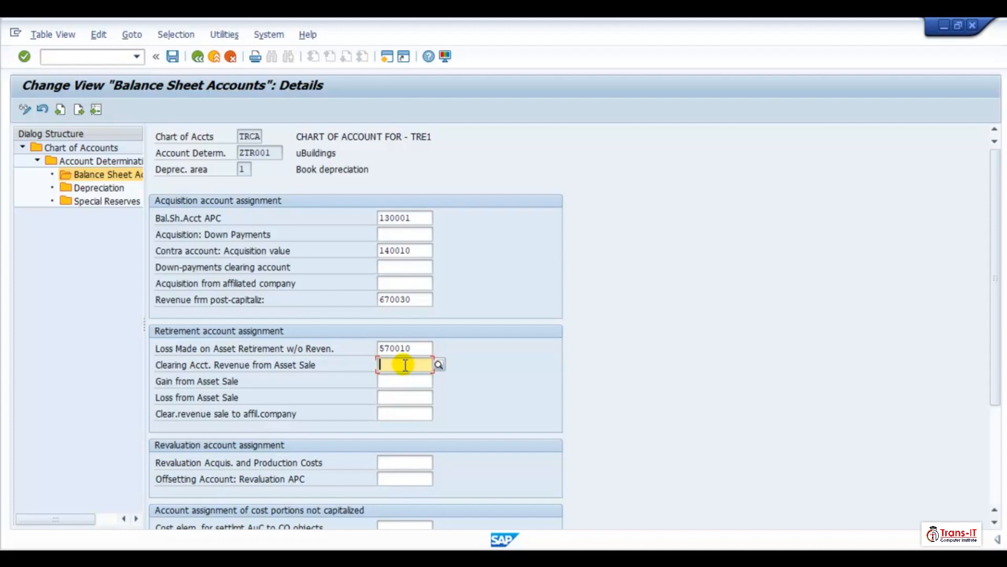
pyautogui.write('670010')
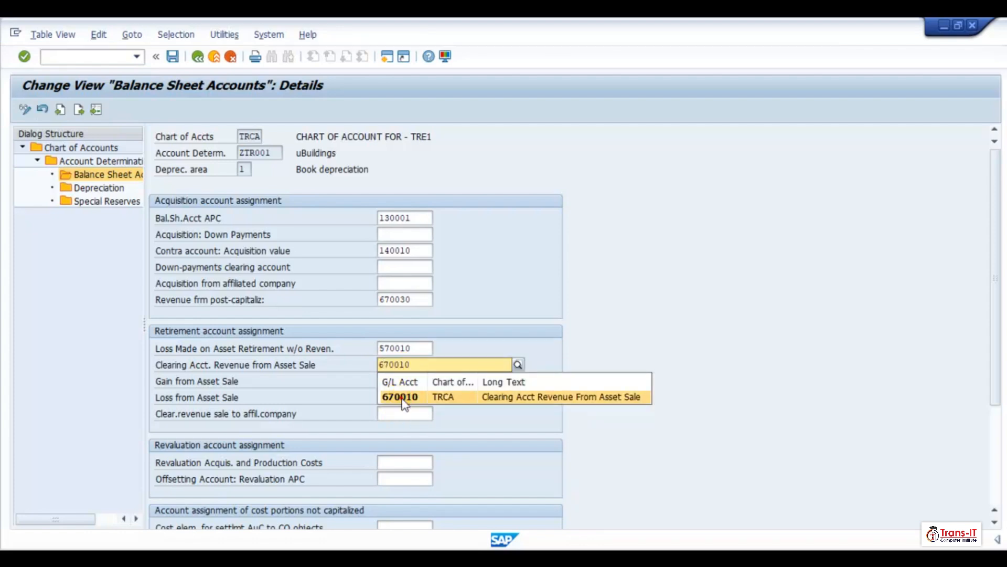
pyautogui.click(407, 397)
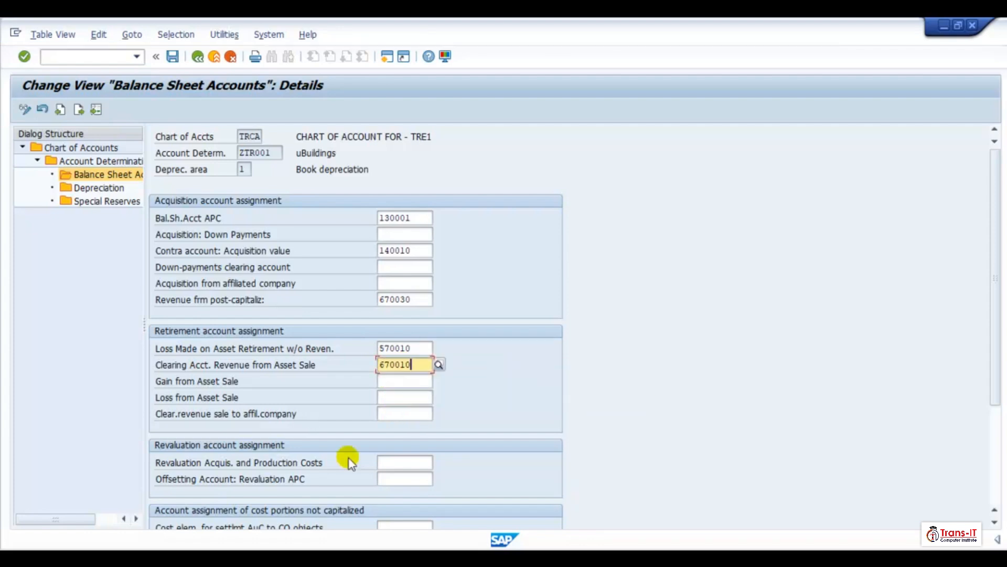
# - Set the gain from asset sale account to 670020
pyautogui.click(388, 380)
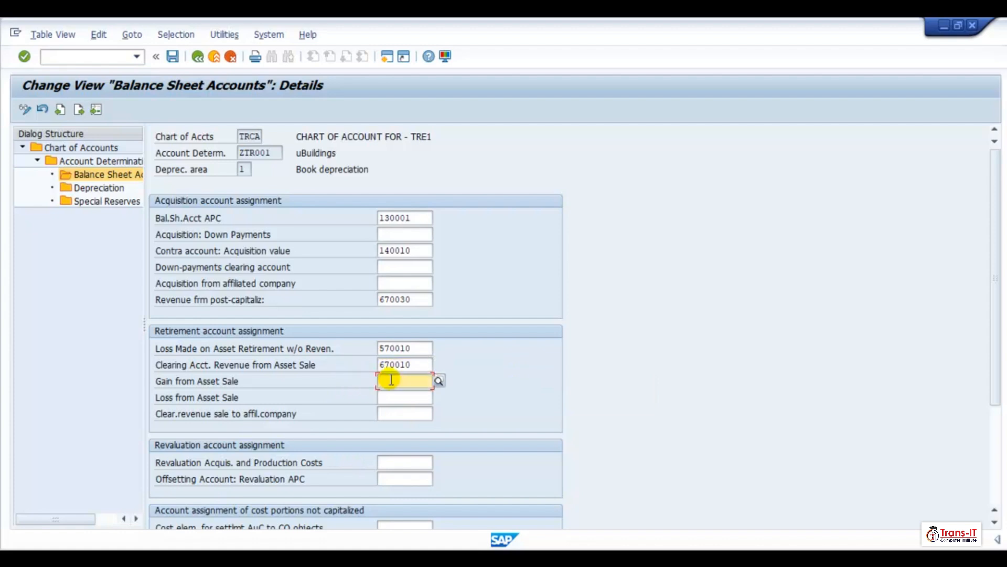
pyautogui.write('670020')
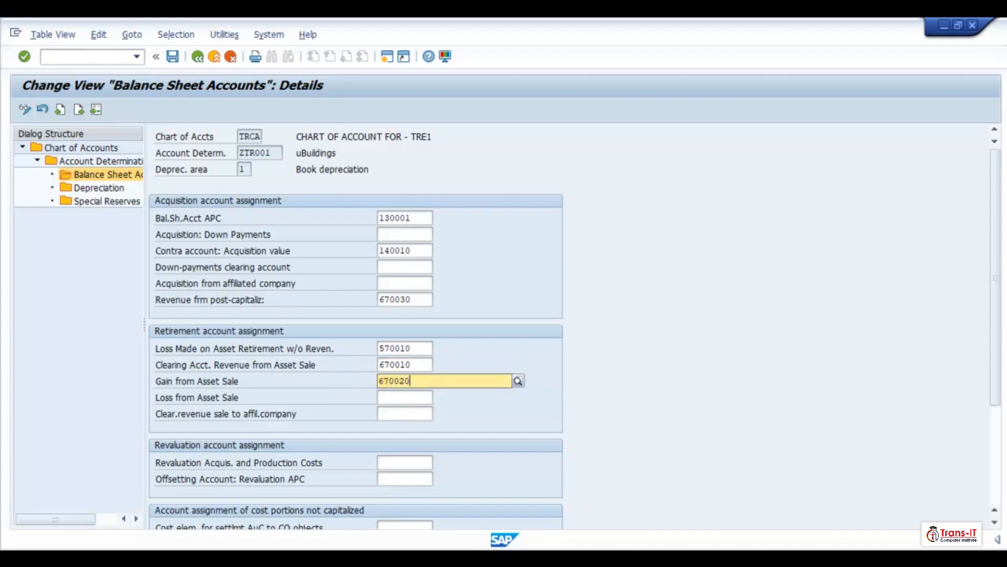
pyautogui.click(396, 409)
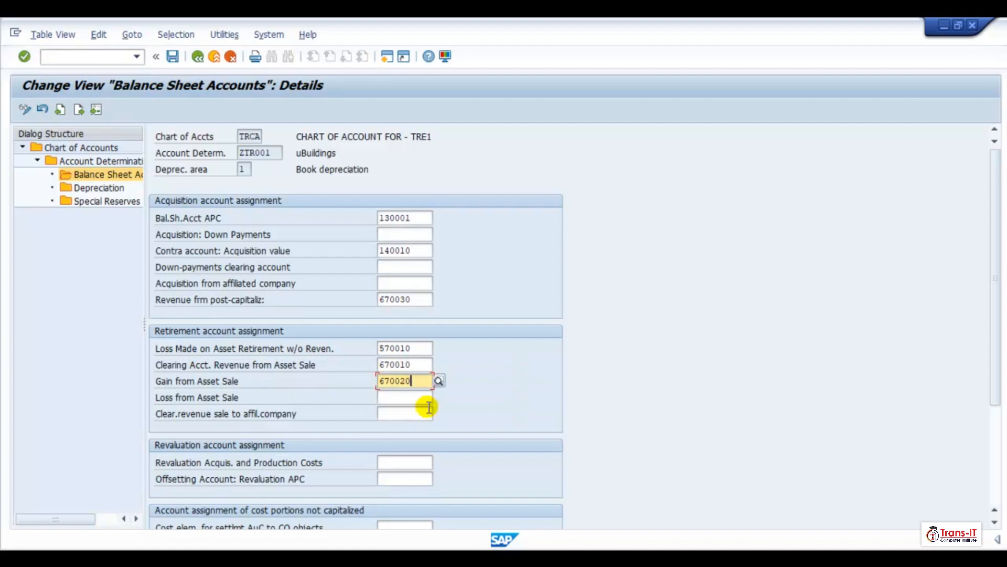
# - Set the loss from asset sale account to 570020
pyautogui.click(393, 396)
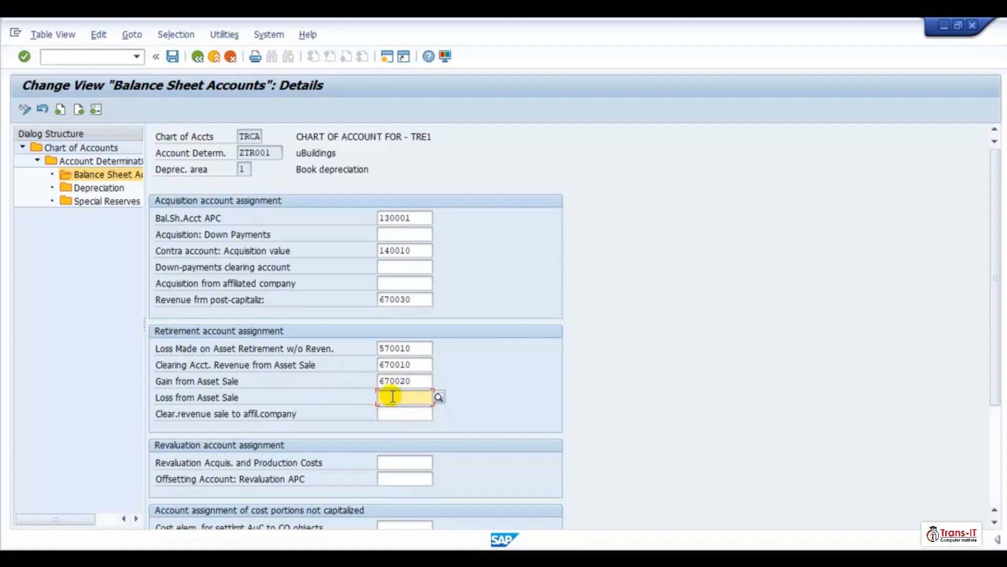
pyautogui.write('570020')
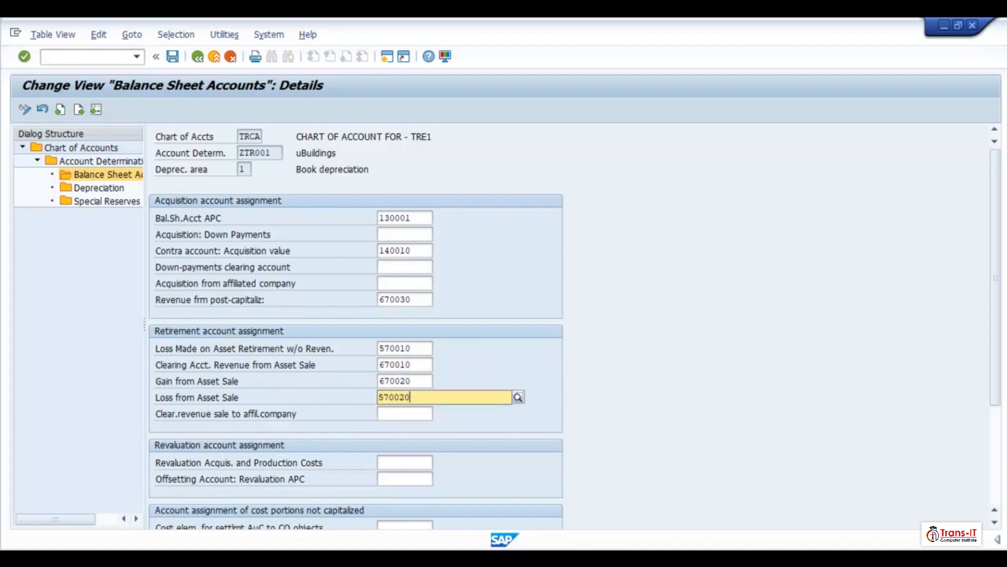
pyautogui.click(422, 431)
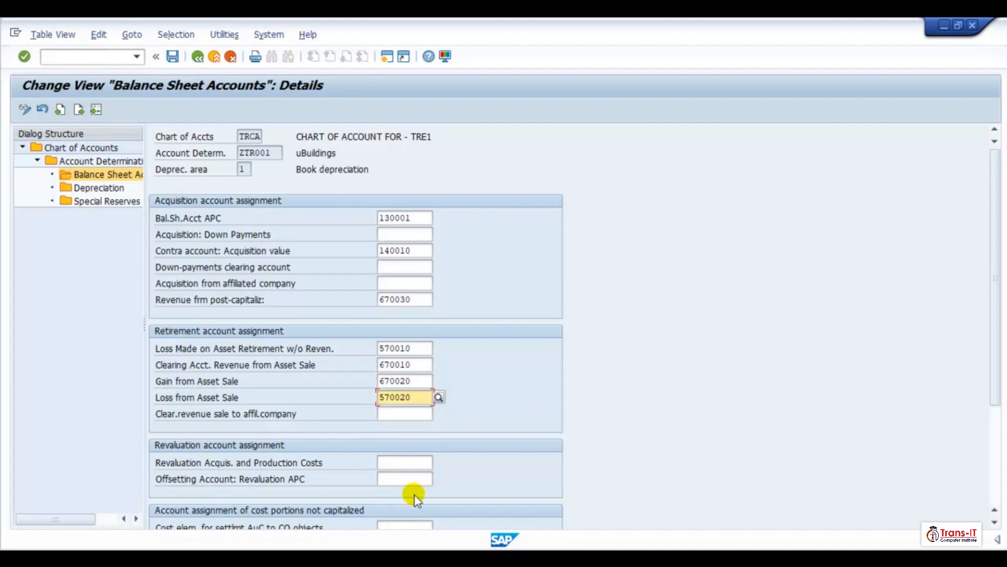
# - Set the revaluation acquisition and production costs account to 130001, choosing it from the suggestion list
pyautogui.scroll(-1, 402, 453)
pyautogui.click(404, 450)
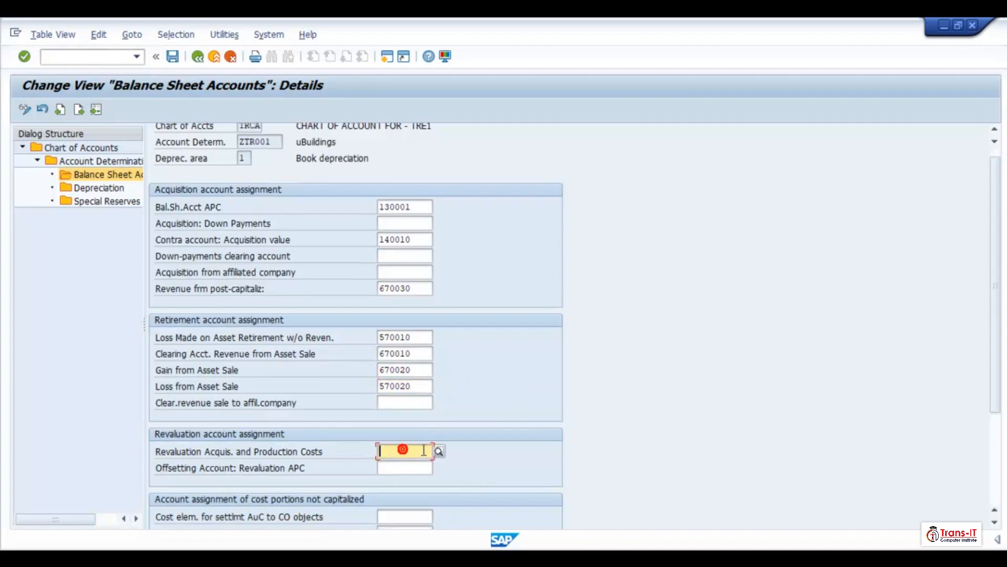
pyautogui.write('13')
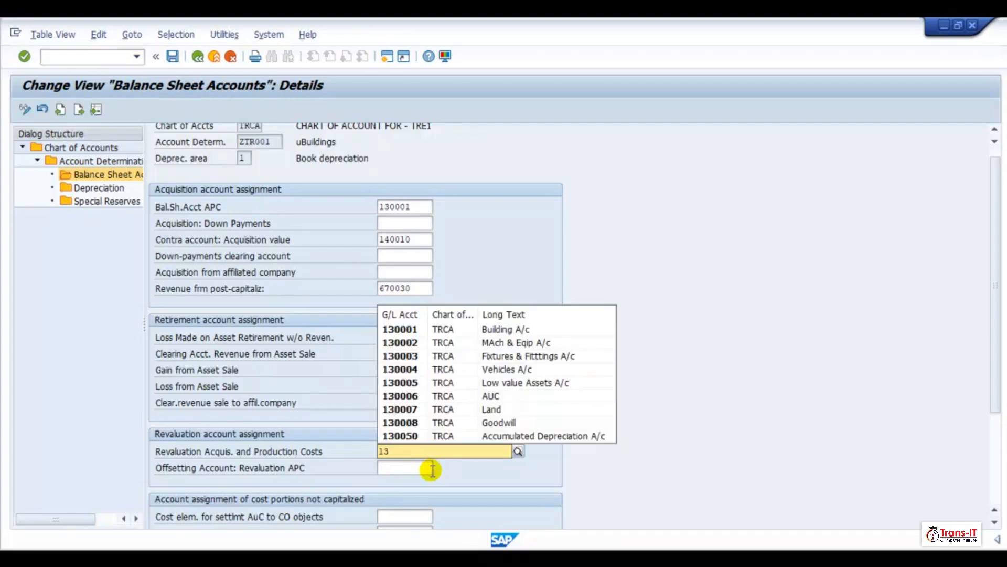
pyautogui.click(397, 331)
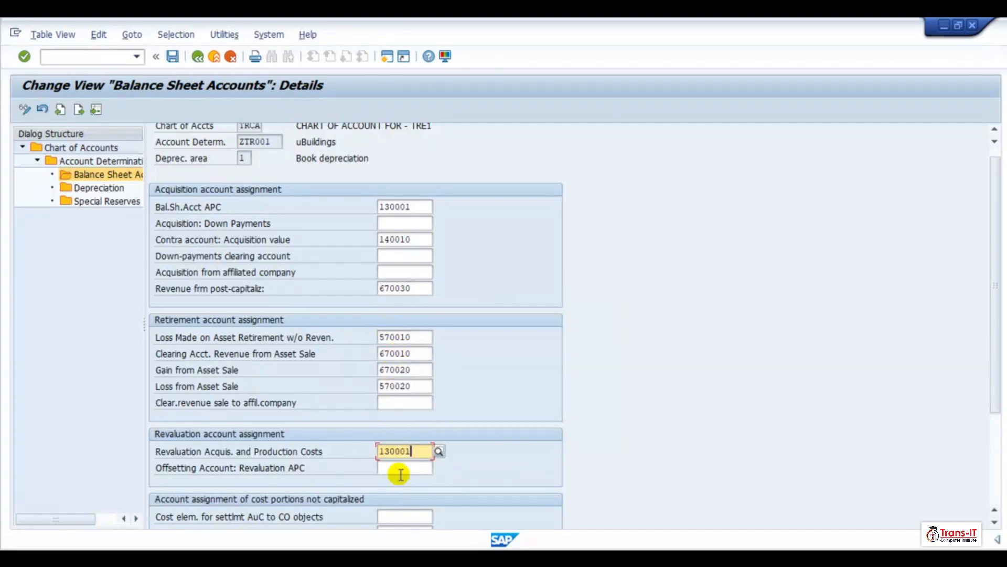
# - Set the offsetting account for revaluation APC to 140010 and confirm the entries
pyautogui.click(396, 472)
pyautogui.write('14')
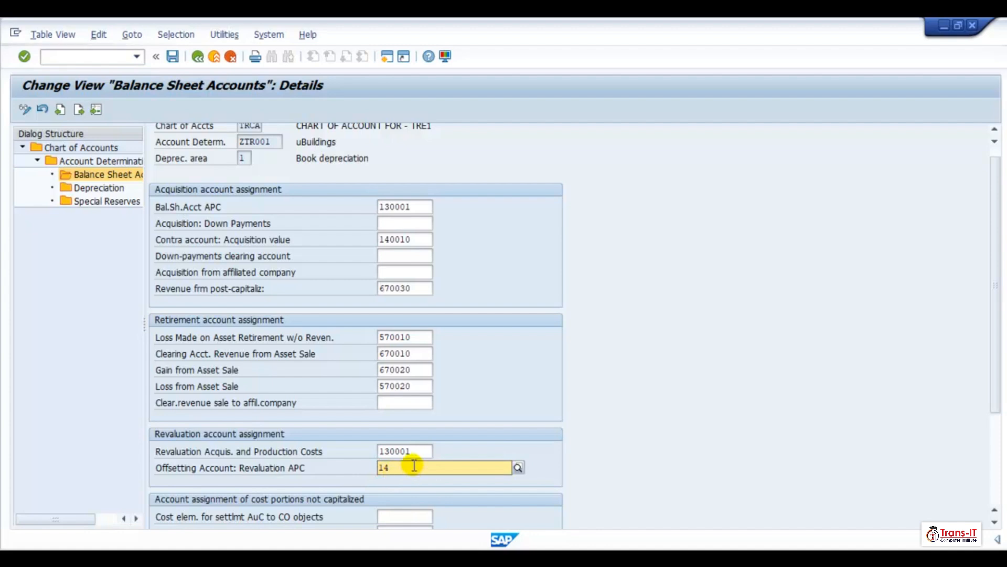
pyautogui.write('00')
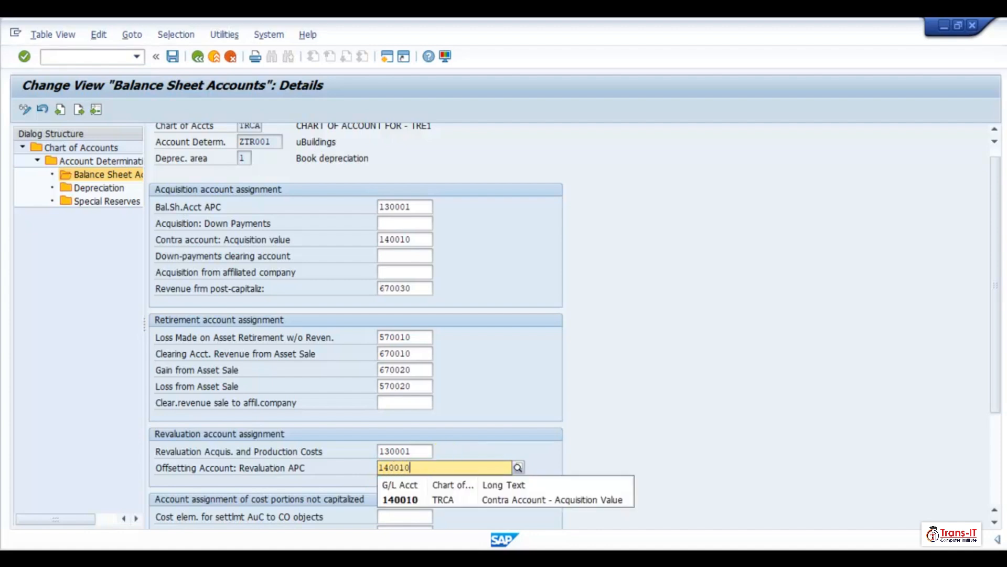
pyautogui.write('10')
pyautogui.click(402, 499)
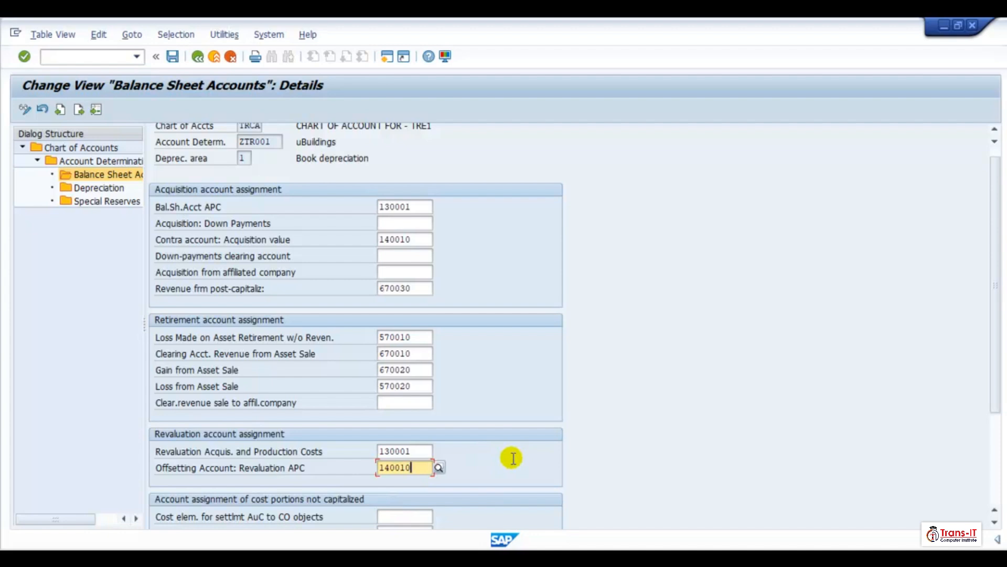
pyautogui.press('Return')
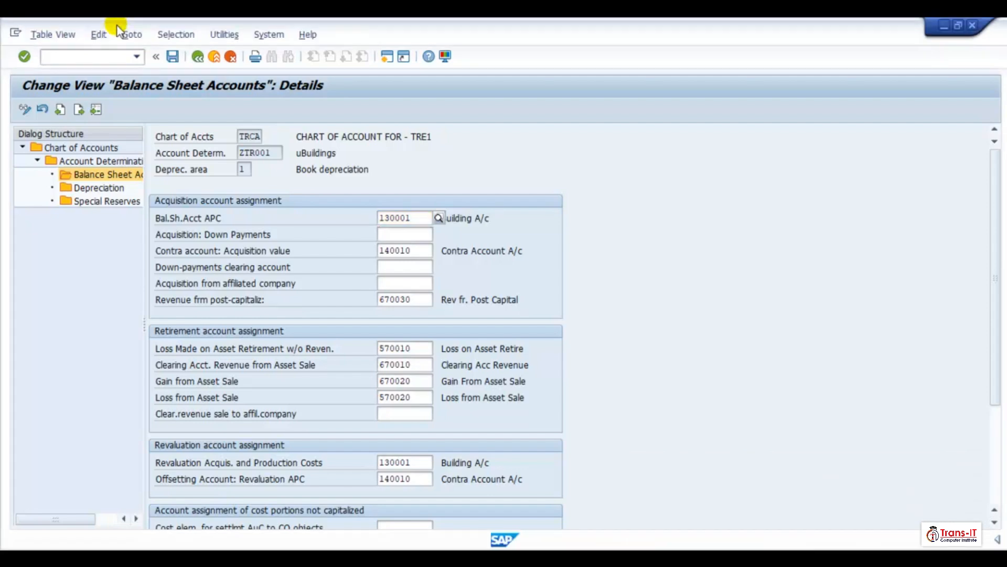
# - Save the assignments under a new customizing request described as "TRE1: Assign G/L Account Asset Accounting"
pyautogui.click(173, 56)
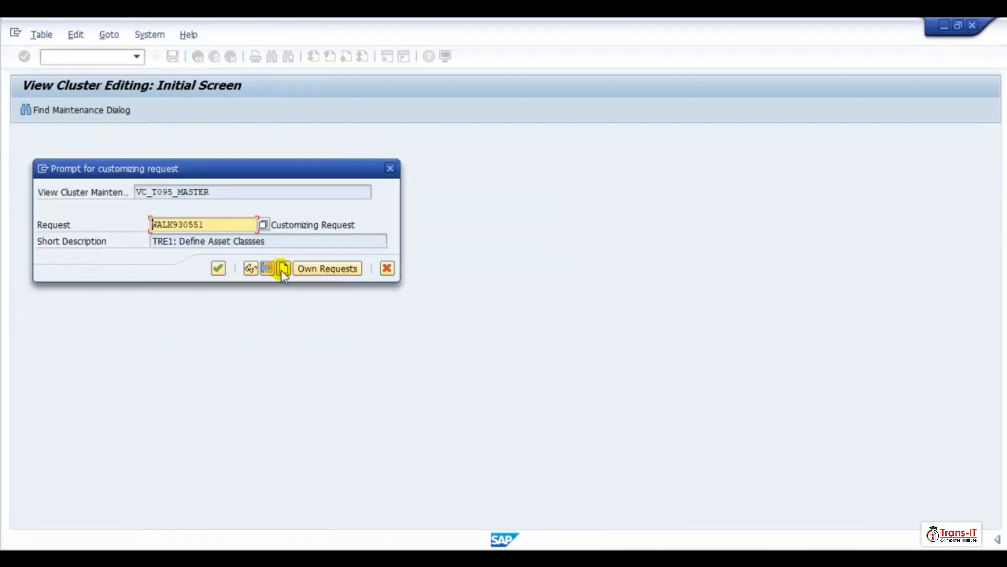
pyautogui.click(283, 269)
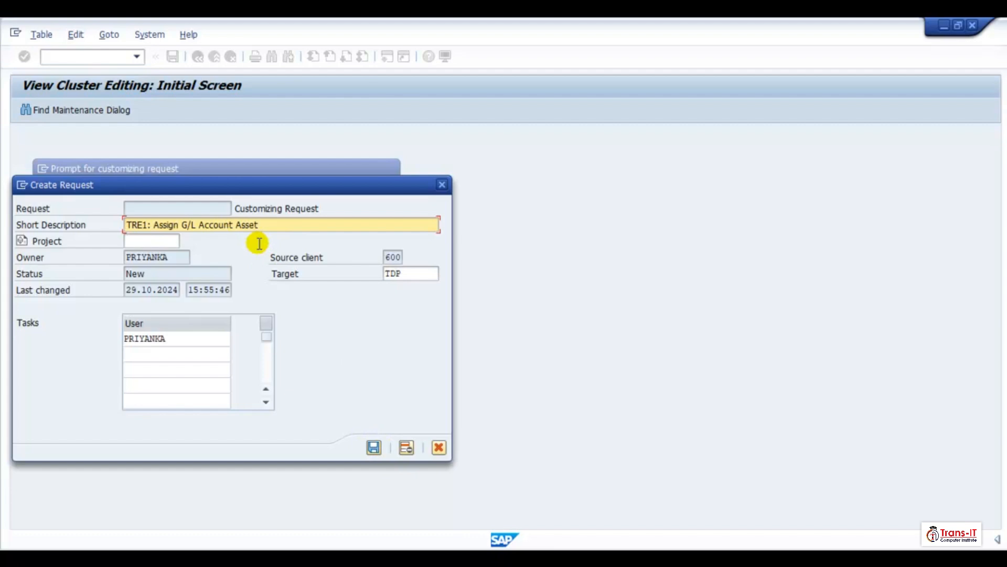
pyautogui.write('g')
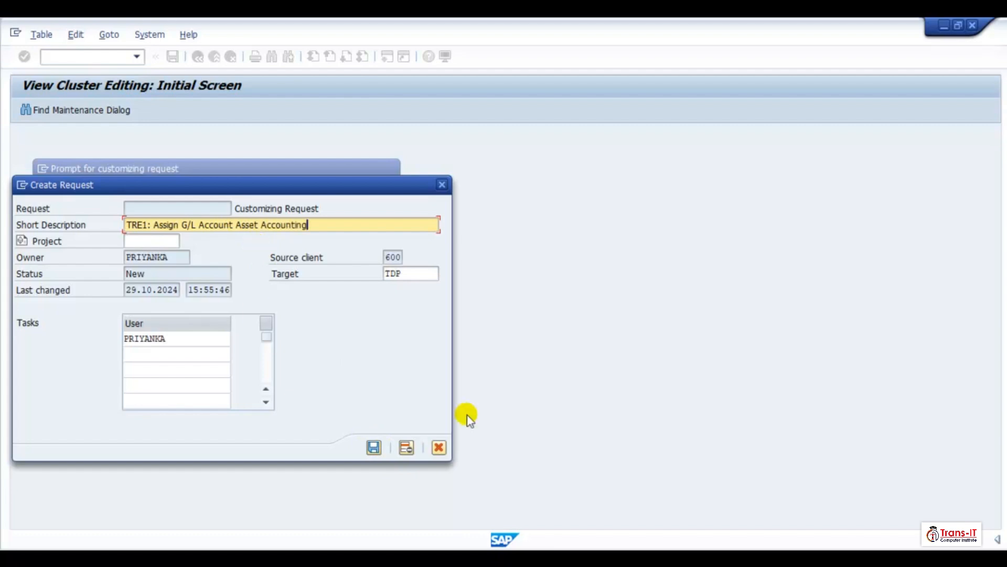
pyautogui.click(374, 447)
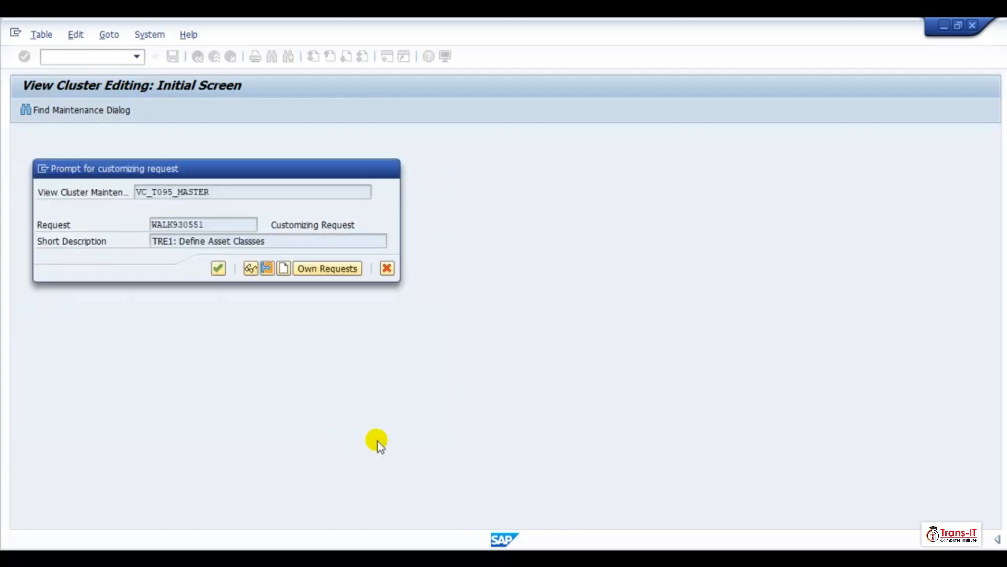
pyautogui.click(212, 270)
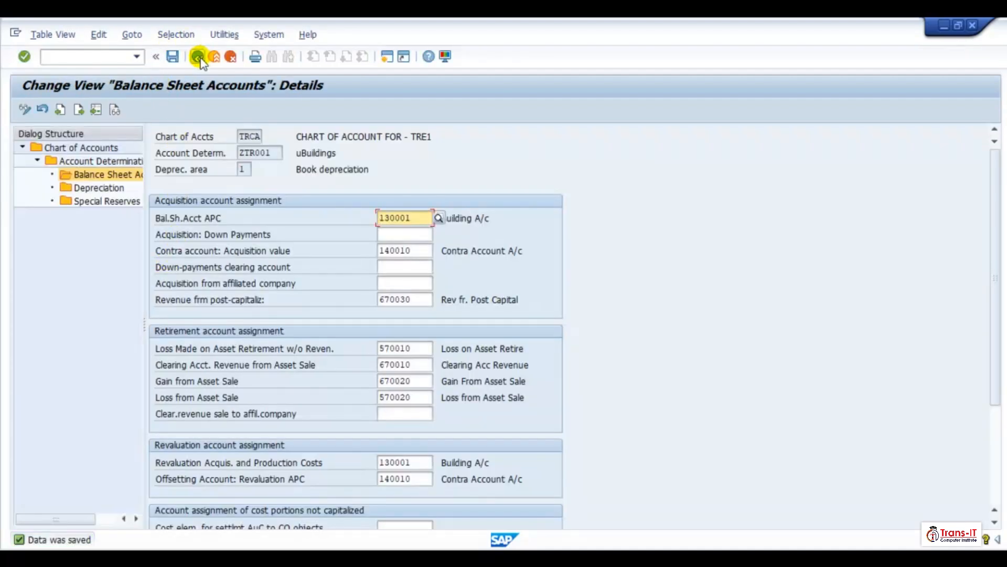
# - Open depreciation area 30 for ZTR001 Buildings and save its balance sheet account assignments
pyautogui.click(199, 57)
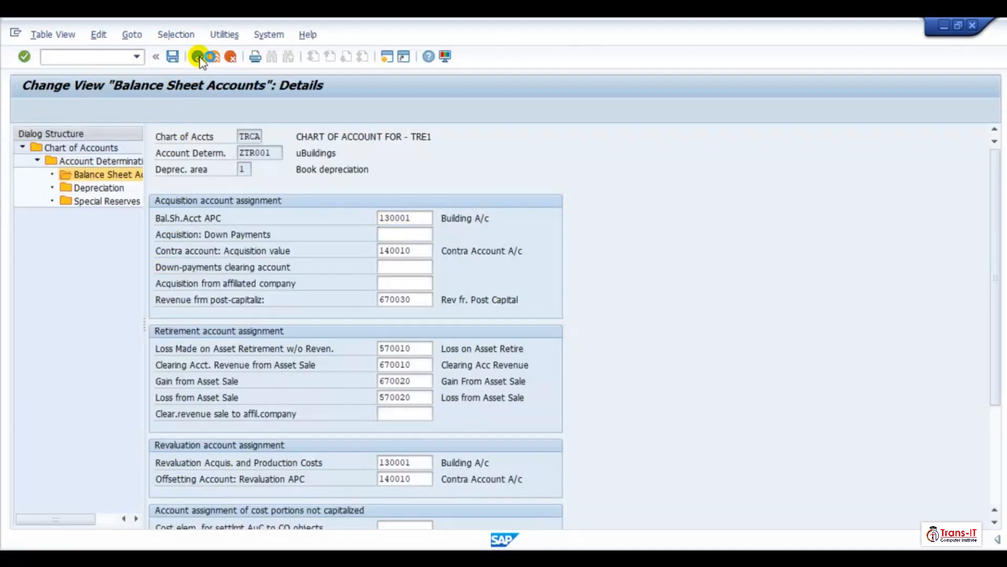
pyautogui.click(156, 281)
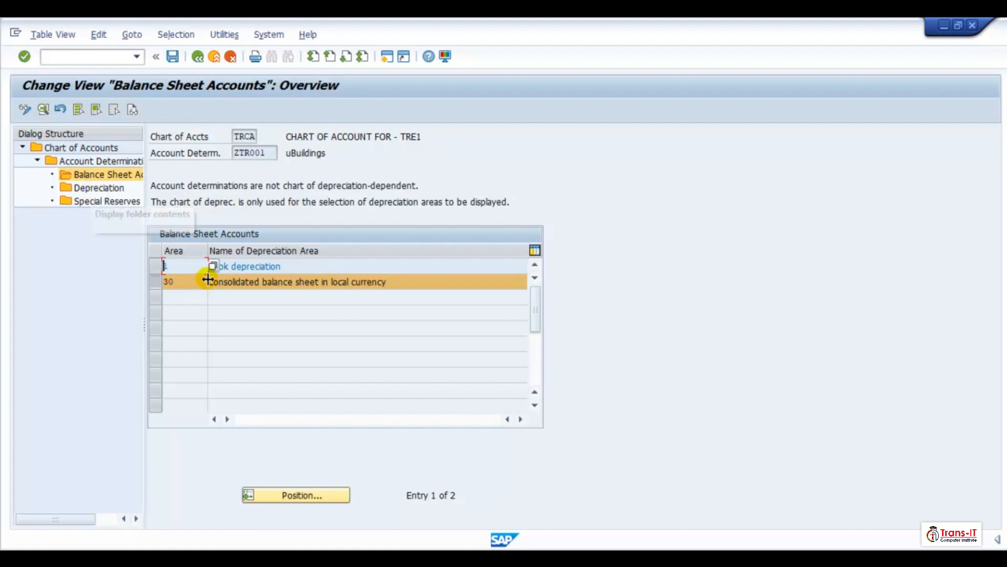
pyautogui.doubleClick(225, 289)
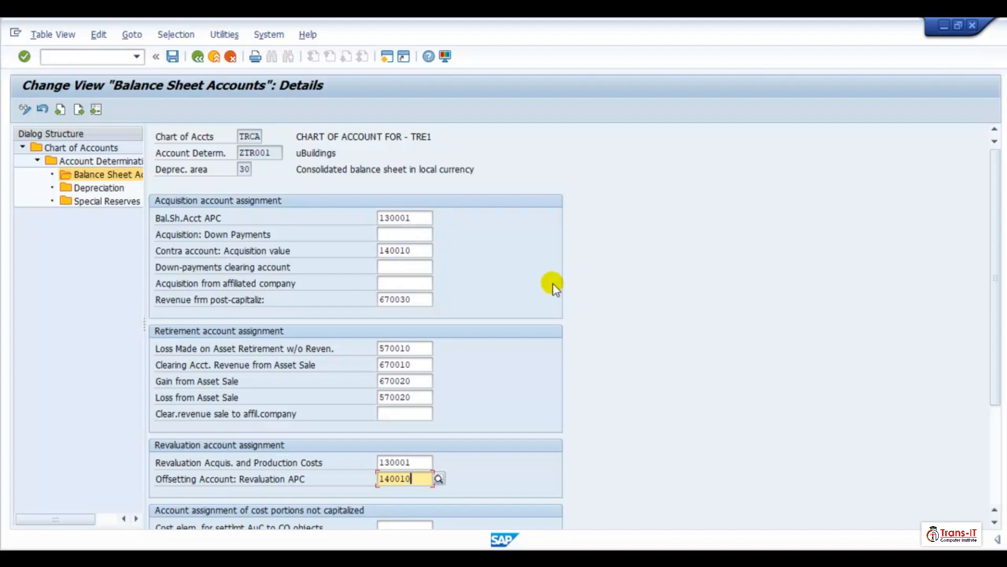
pyautogui.click(173, 56)
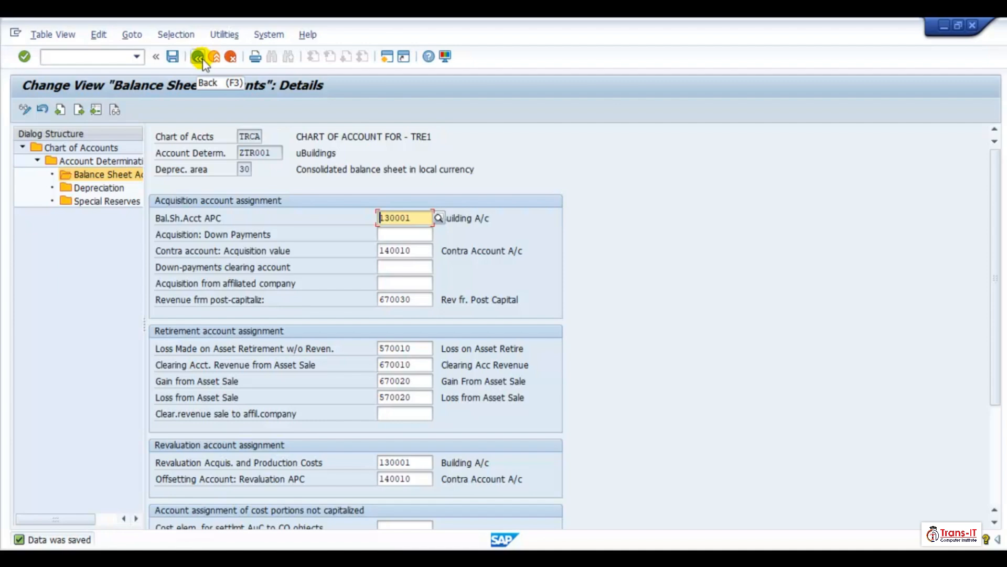
# - Open the book depreciation balance sheet accounts of account determination ZTR002 Machinery and Equipment
pyautogui.click(199, 57)
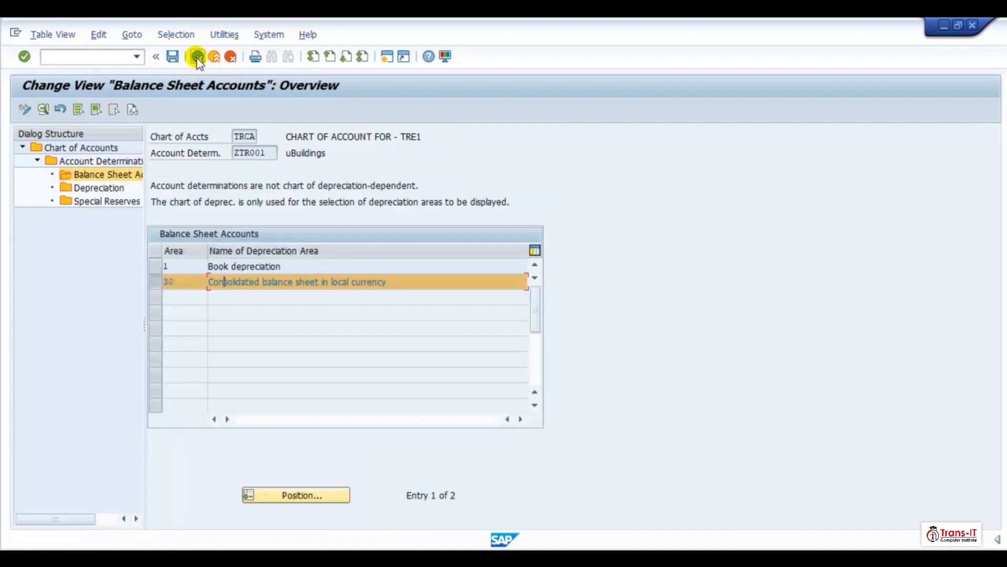
pyautogui.click(198, 56)
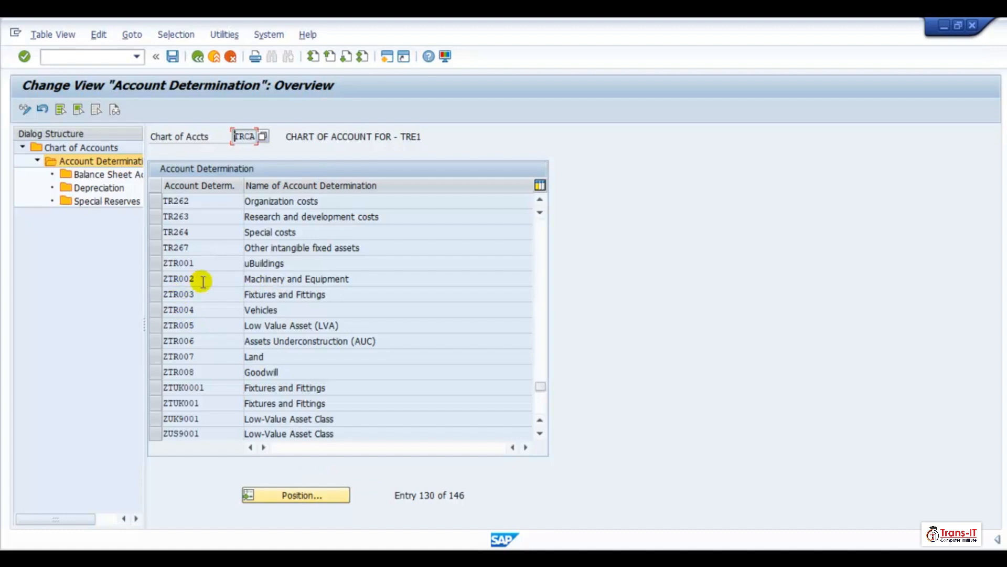
pyautogui.click(156, 278)
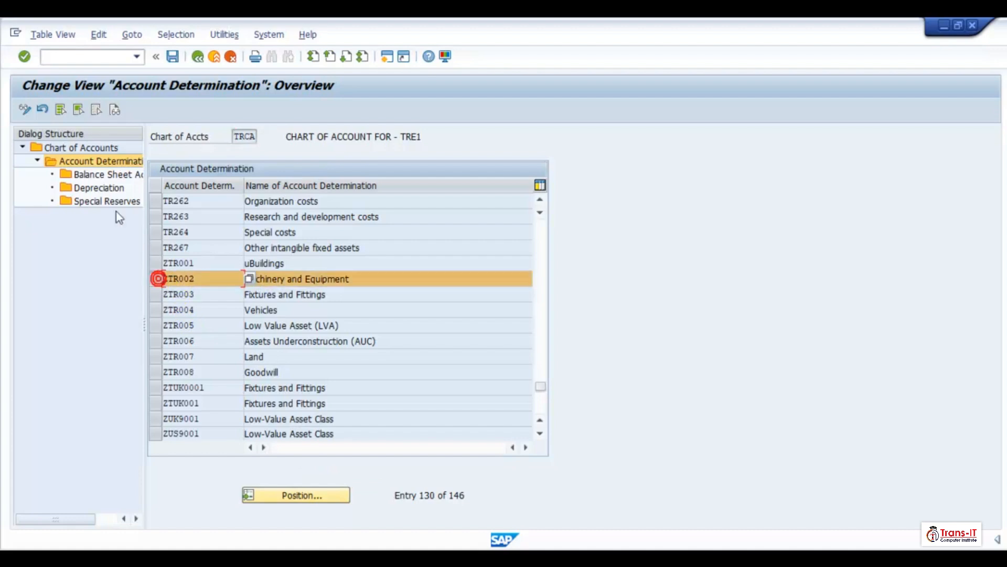
pyautogui.click(101, 176)
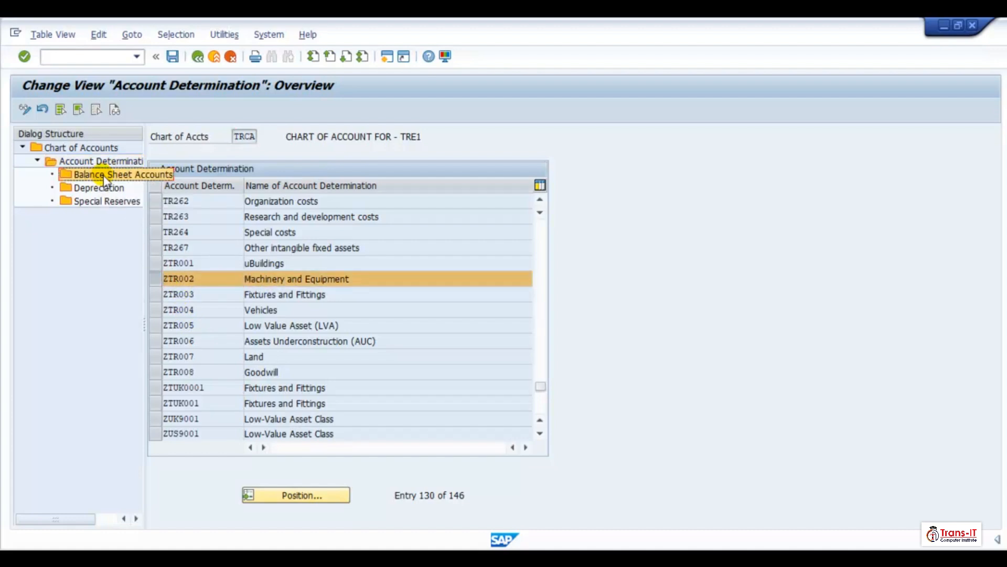
pyautogui.doubleClick(104, 176)
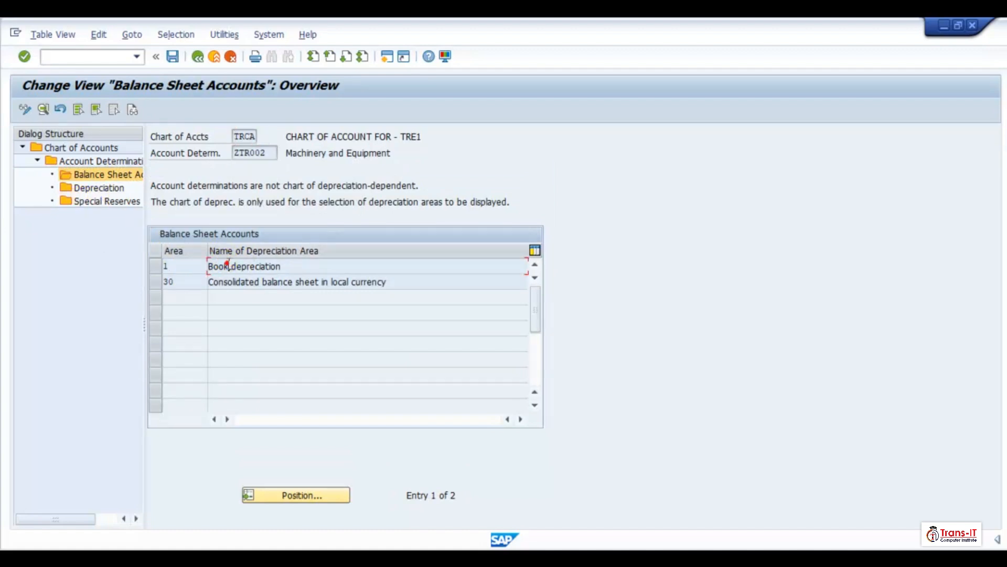
pyautogui.doubleClick(226, 266)
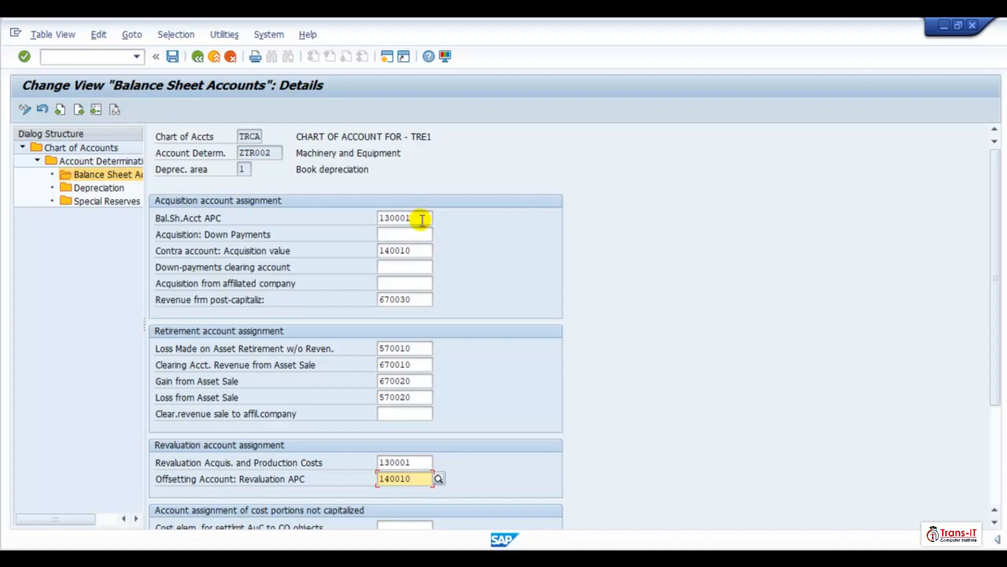
# - Set the APC balance sheet account for ZTR002 to 130002, choosing it from the suggestion list
pyautogui.click(421, 220)
pyautogui.press('BackSpace')
pyautogui.write('2')
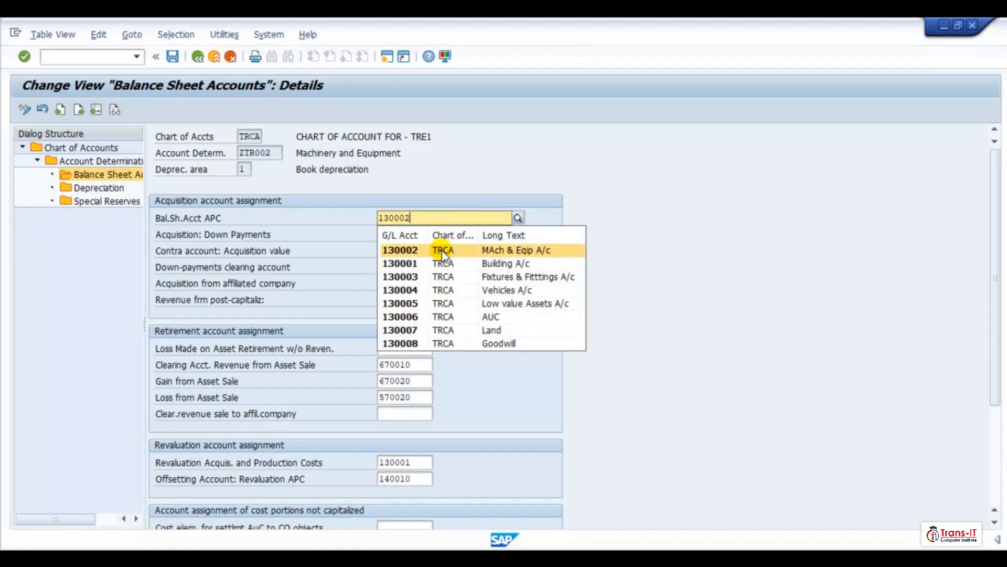
pyautogui.click(447, 251)
# - Set the revaluation acquisition and production costs account to 130002 and save the ZTR002 entries
pyautogui.click(423, 462)
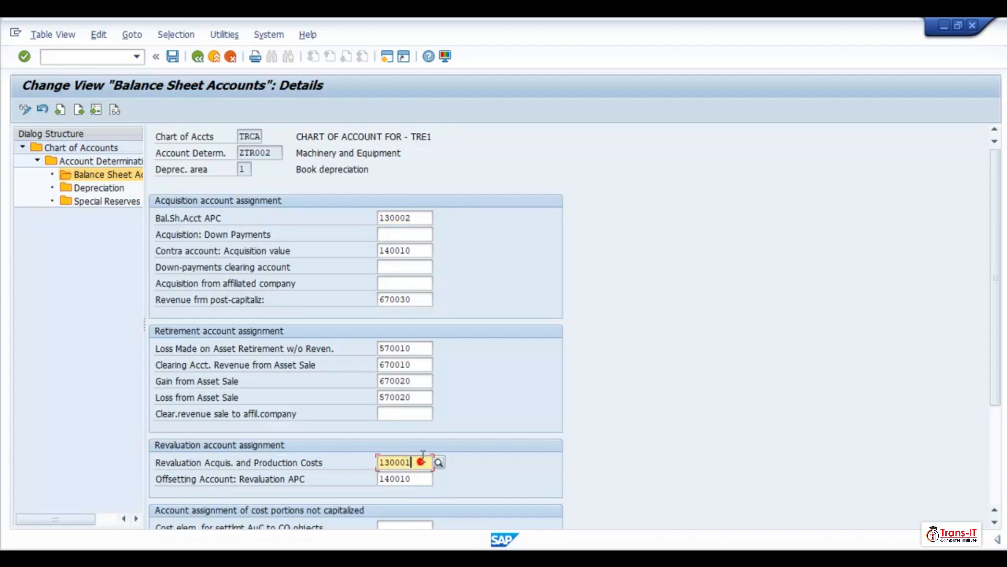
pyautogui.press('BackSpace')
pyautogui.write('2')
pyautogui.press('Return')
pyautogui.press('Return')
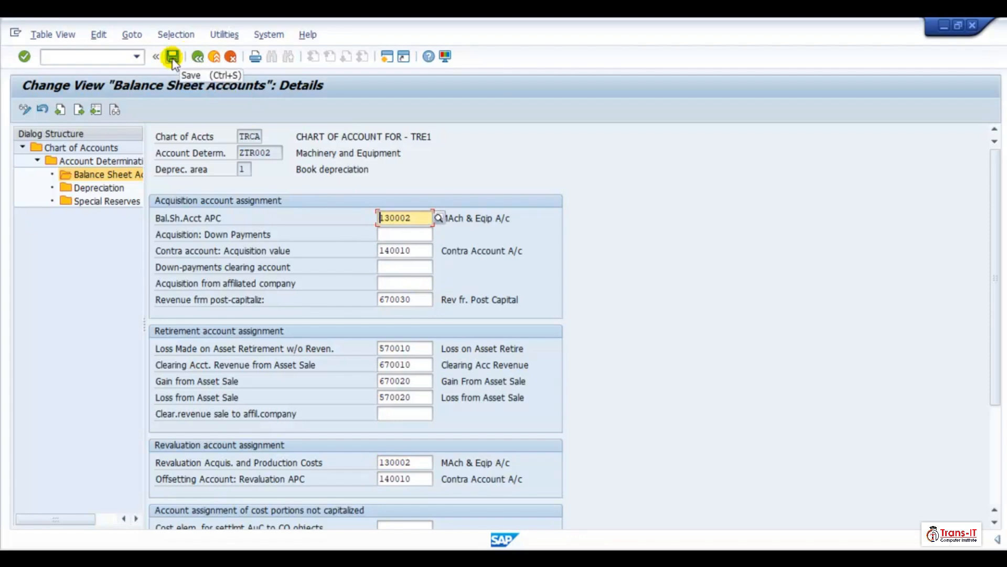
pyautogui.click(173, 58)
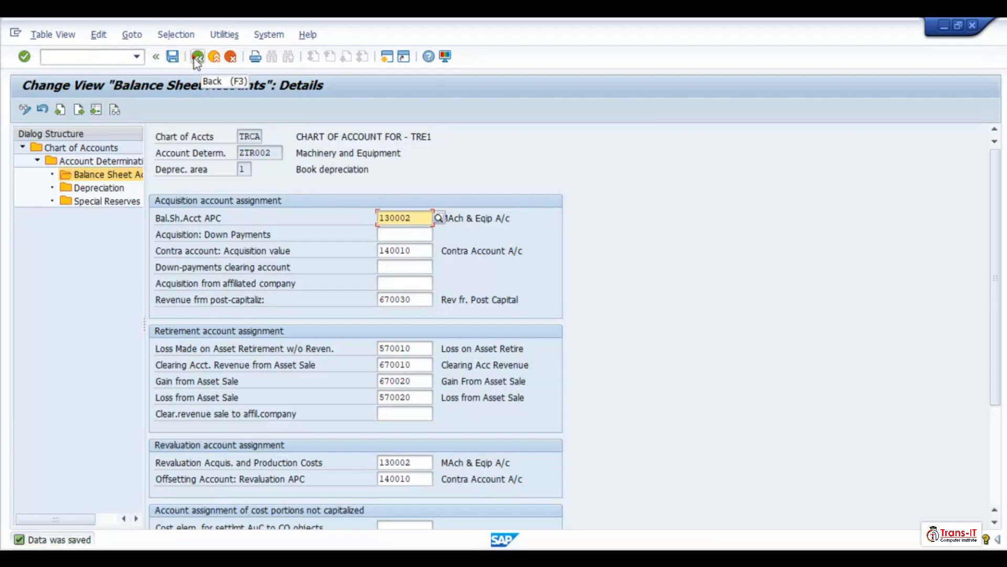
# - Open depreciation area 30 of ZTR002 Machinery and Equipment and set its APC balance sheet account to 130002
pyautogui.click(198, 58)
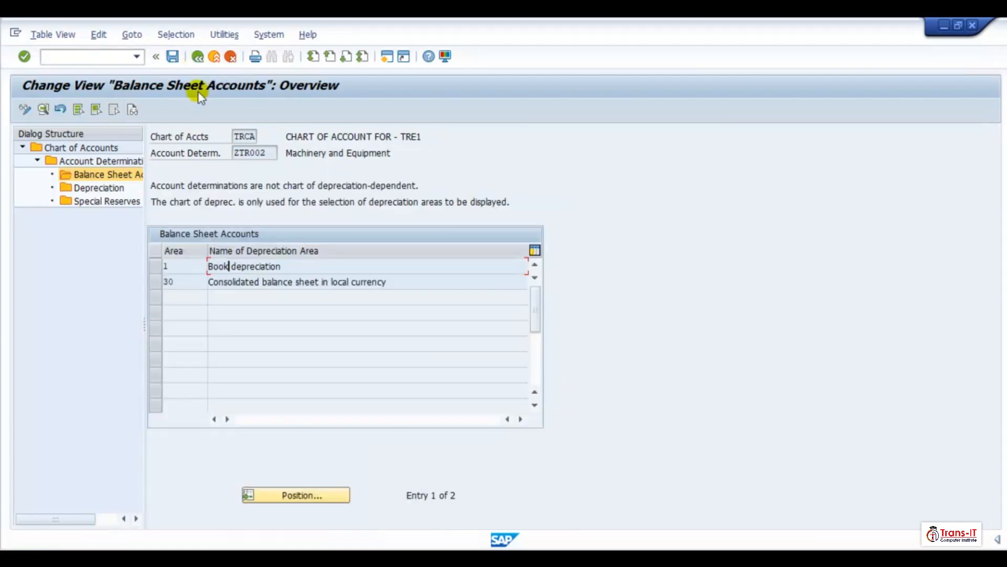
pyautogui.doubleClick(231, 283)
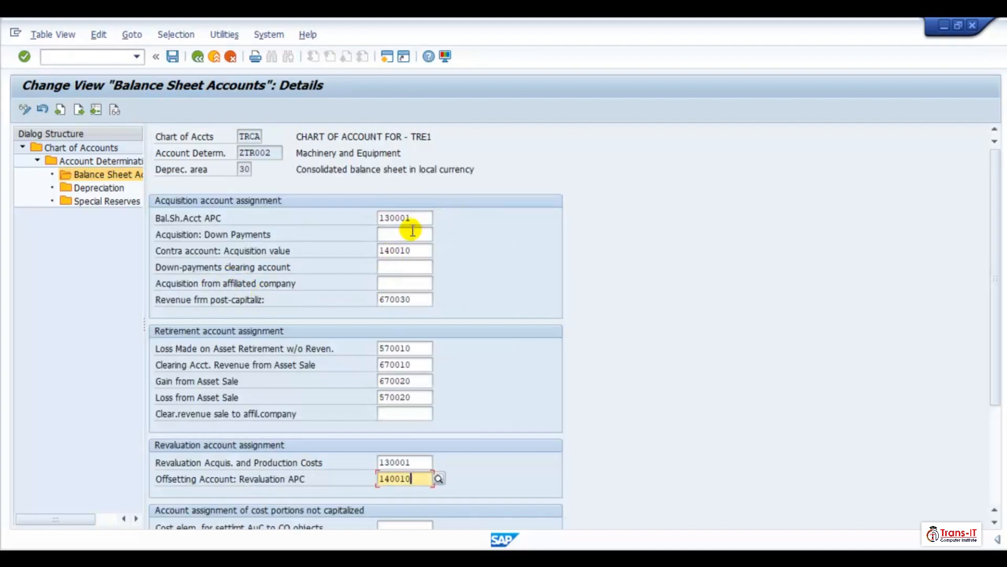
pyautogui.click(412, 217)
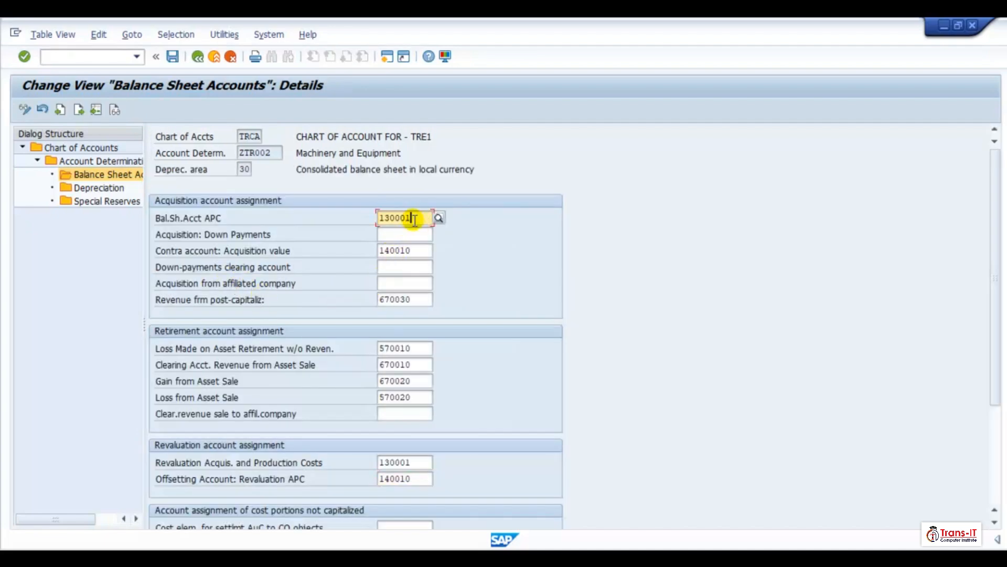
pyautogui.press('BackSpace')
pyautogui.write('2')
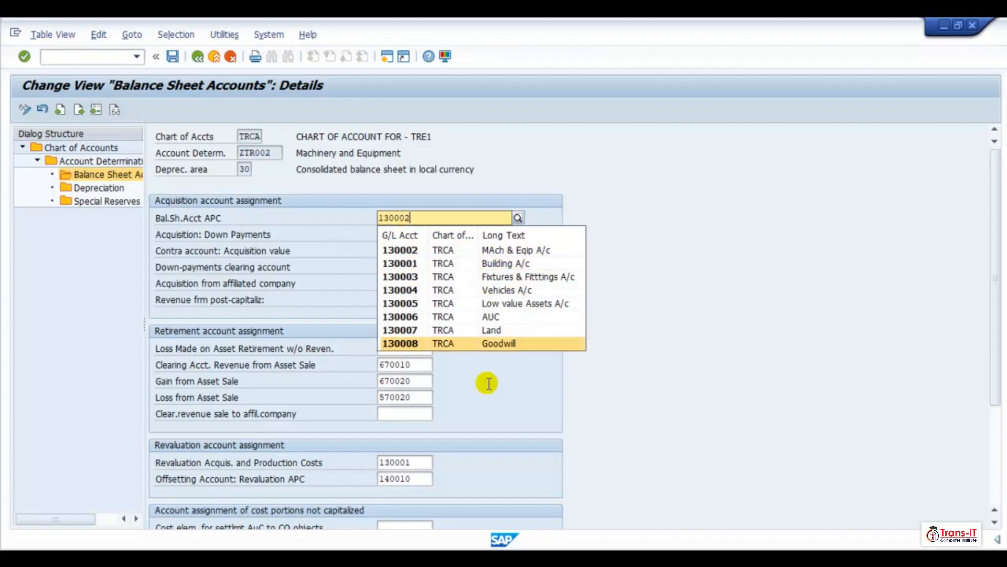
# - Set the revaluation acquisition and production costs account to 130002 and save the ZTR002 area 30 entries
pyautogui.click(420, 462)
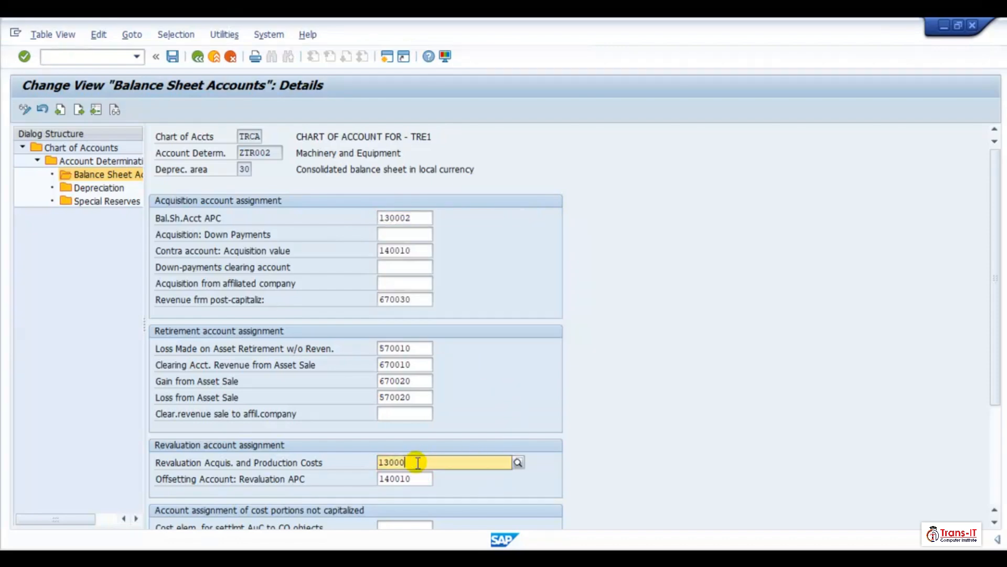
pyautogui.press('BackSpace')
pyautogui.write('2')
pyautogui.press('Return')
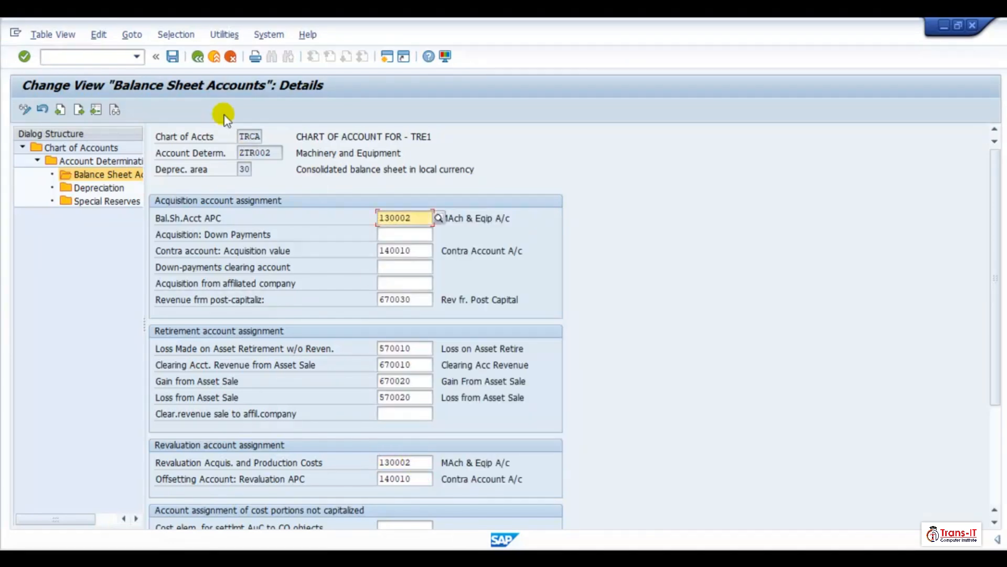
pyautogui.click(172, 56)
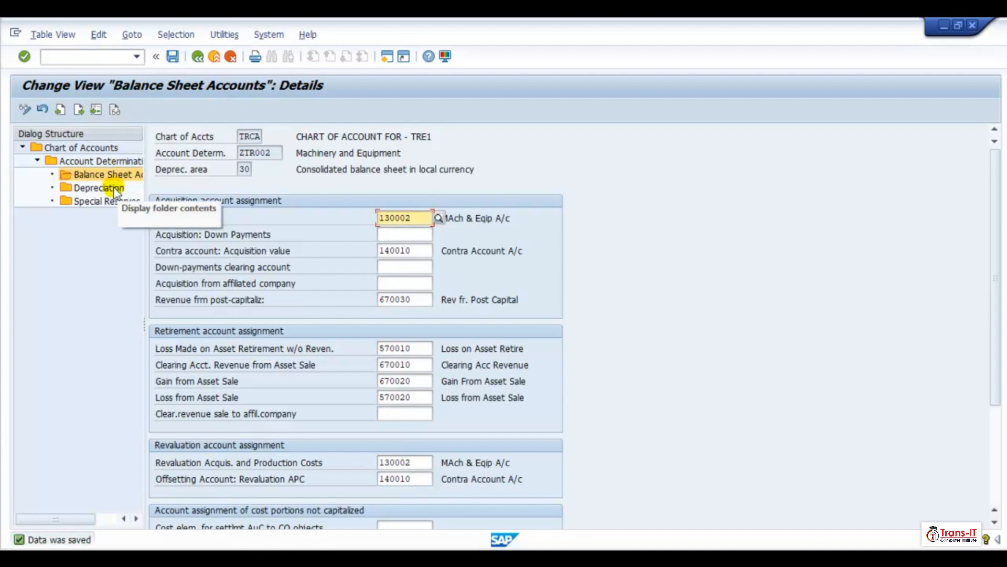
pyautogui.click(198, 57)
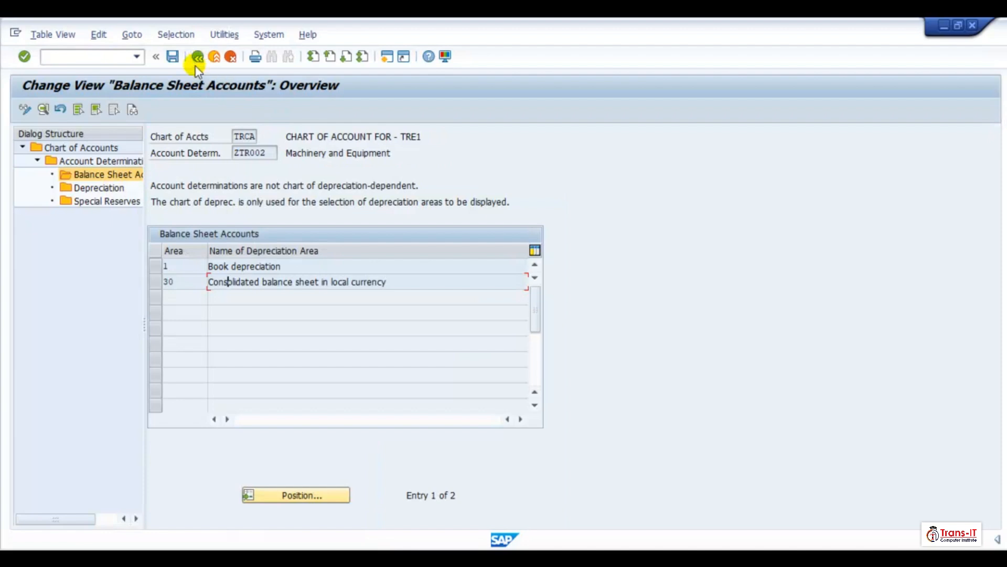
pyautogui.click(198, 57)
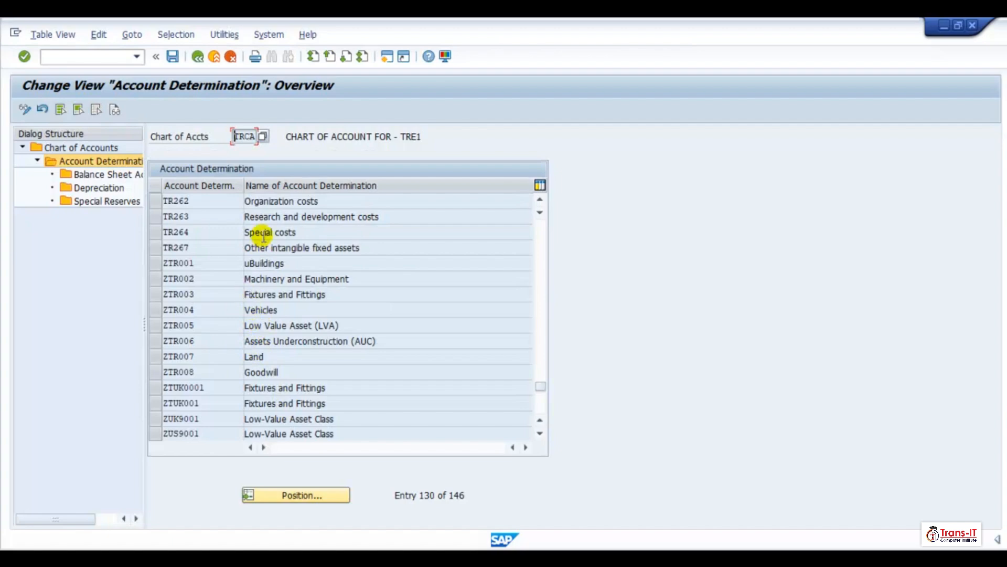
pyautogui.click(250, 293)
pyautogui.click(156, 294)
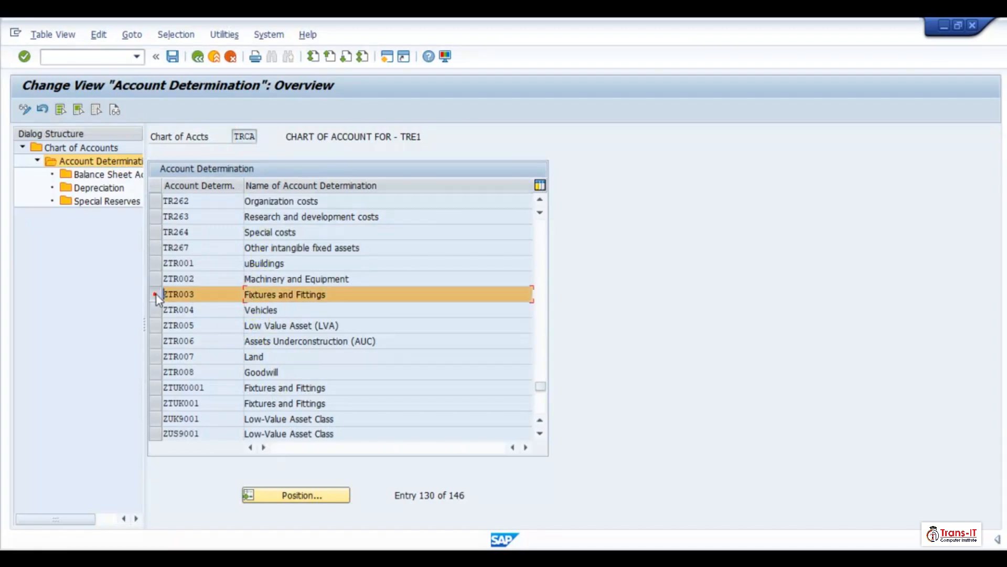
pyautogui.doubleClick(103, 178)
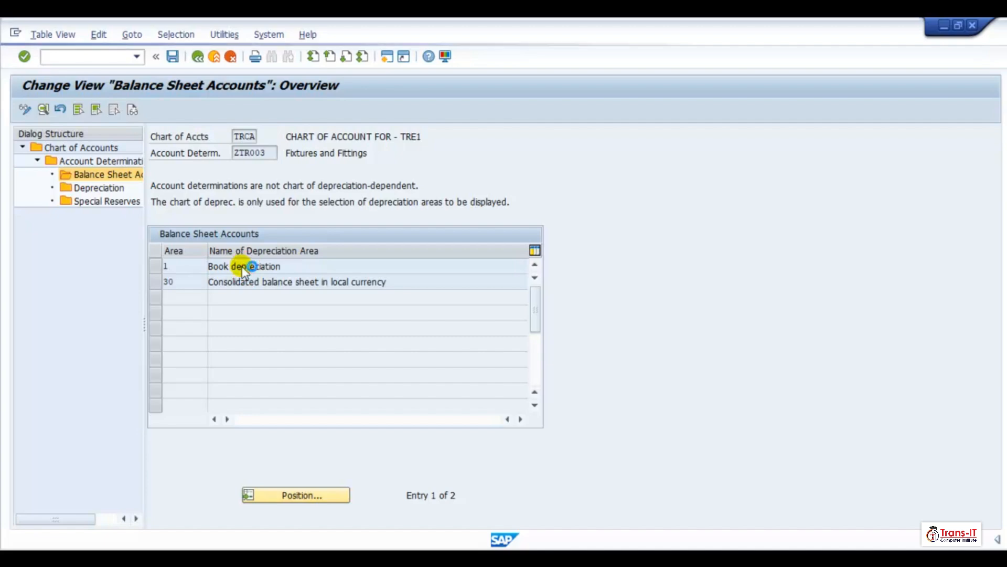
pyautogui.doubleClick(244, 268)
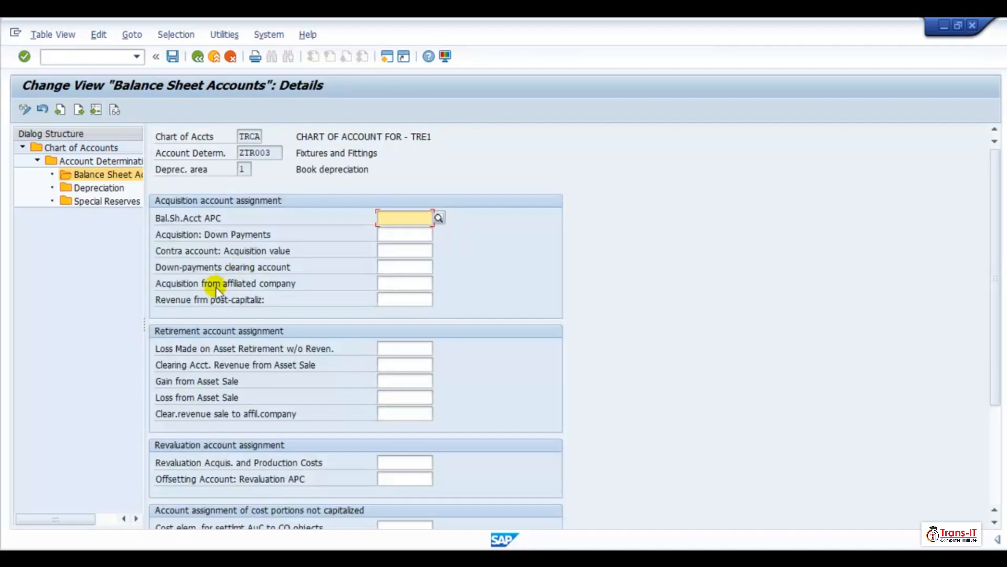
pyautogui.click(432, 215)
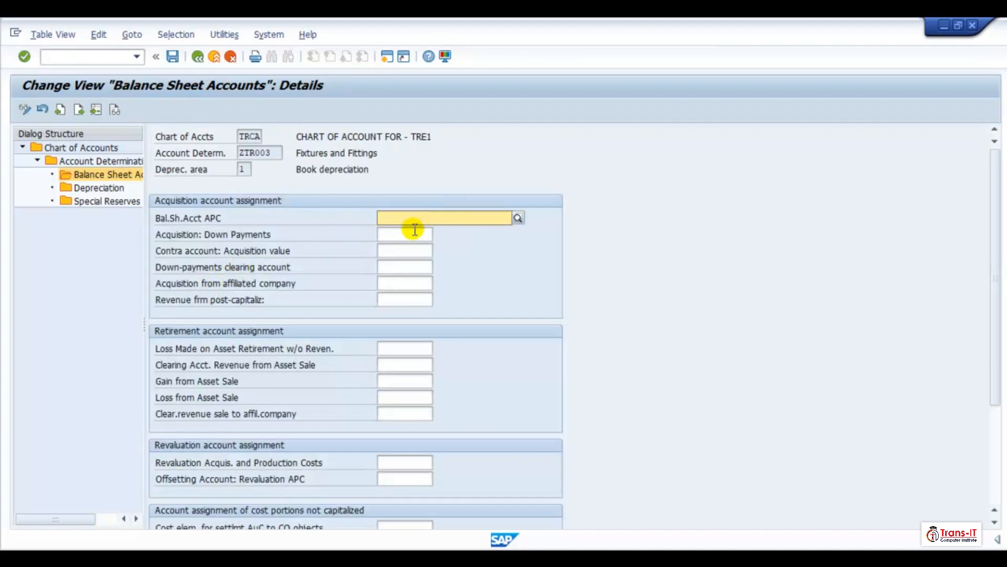
pyautogui.click(413, 218)
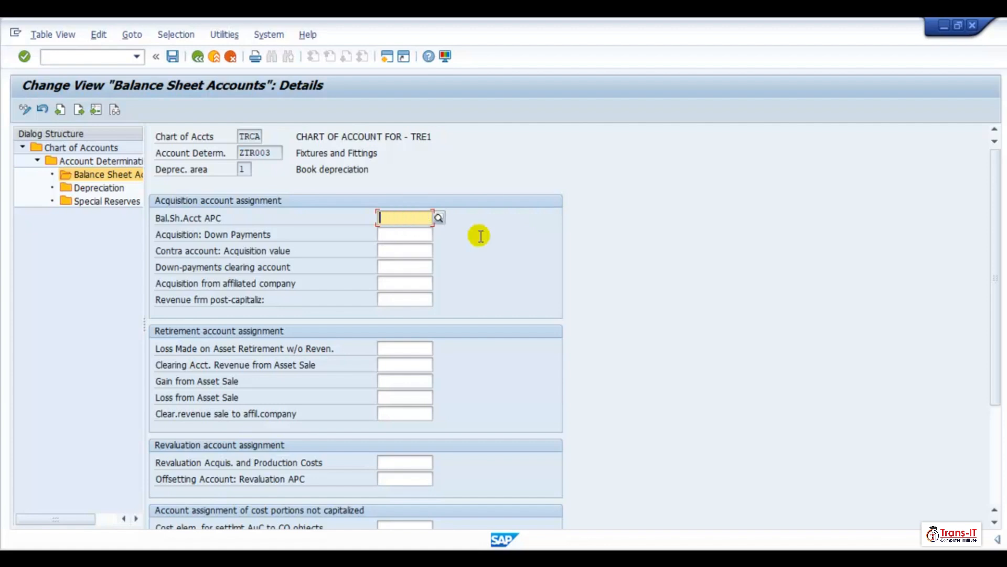
pyautogui.click(504, 259)
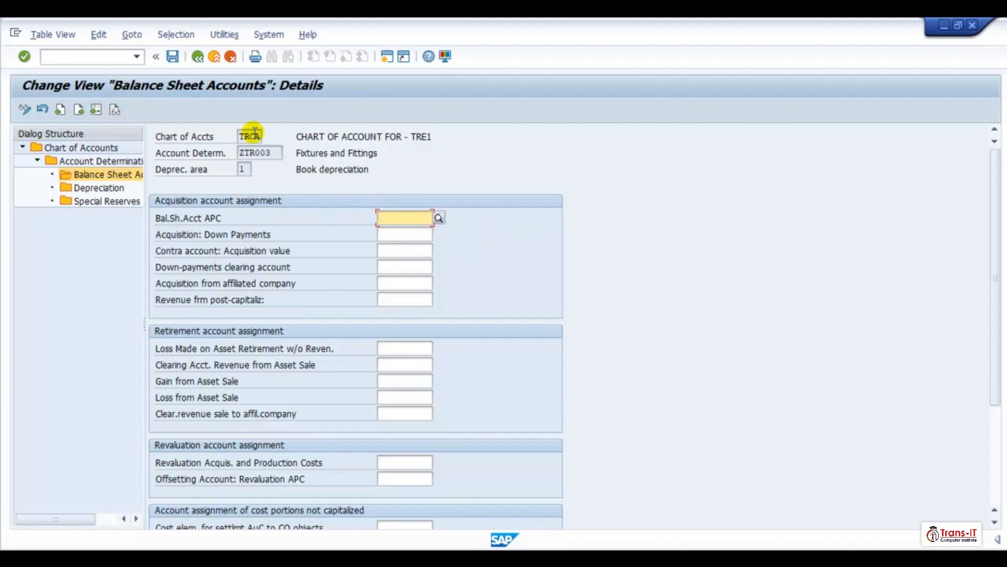
pyautogui.click(198, 56)
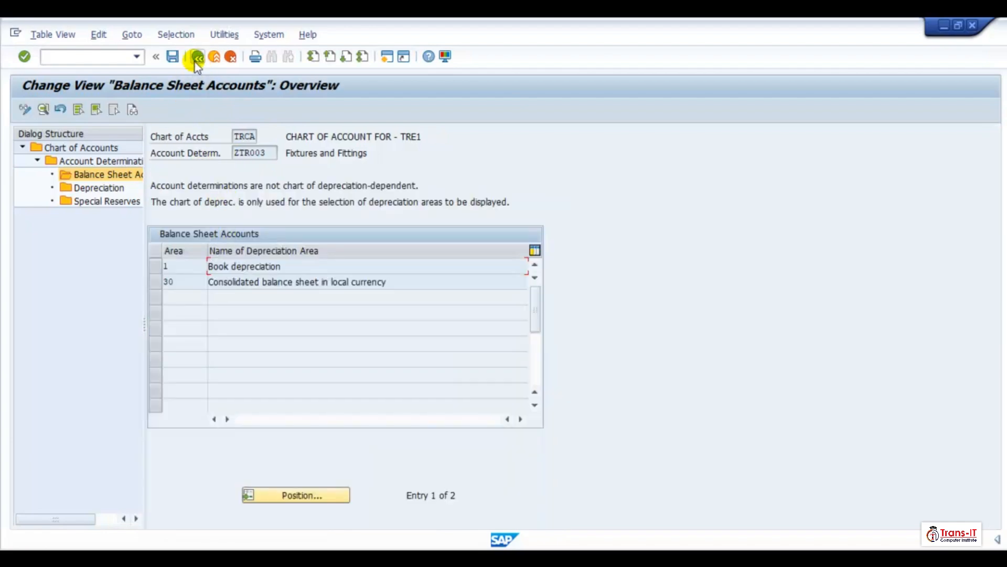
pyautogui.click(196, 58)
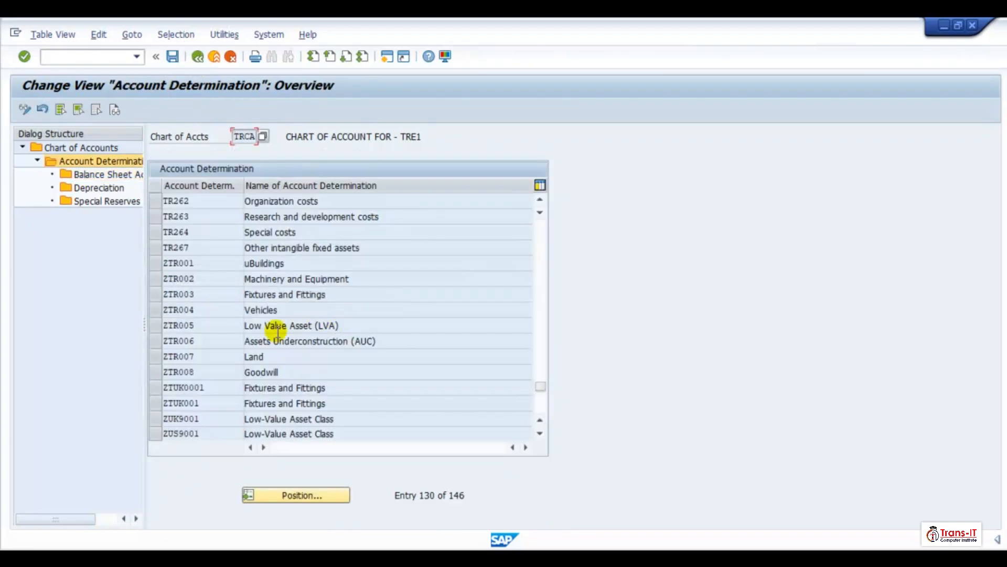
# - Open the ZTR002 book depreciation balance sheet accounts and copy all of its account assignments
pyautogui.doubleClick(265, 280)
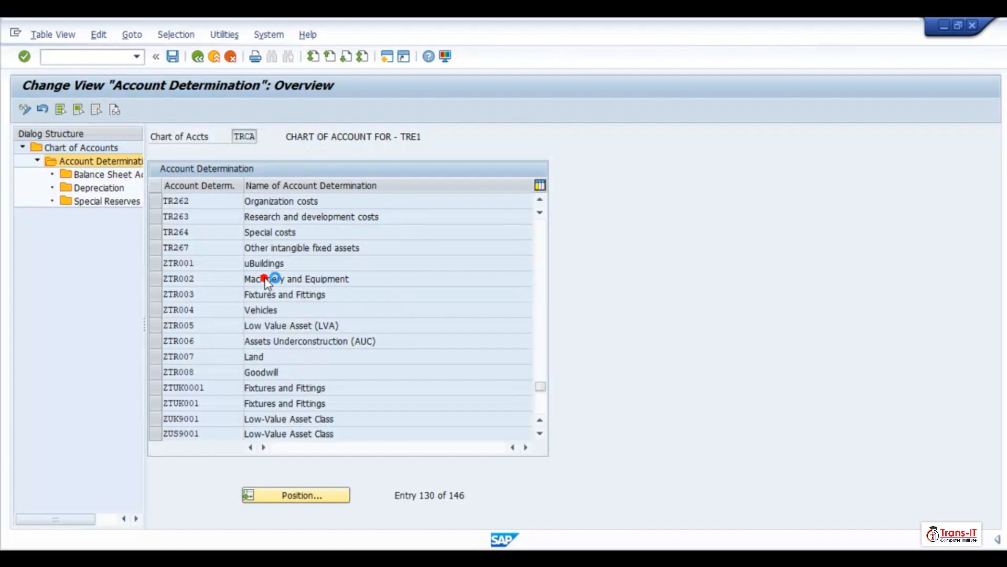
pyautogui.click(157, 280)
pyautogui.doubleClick(99, 175)
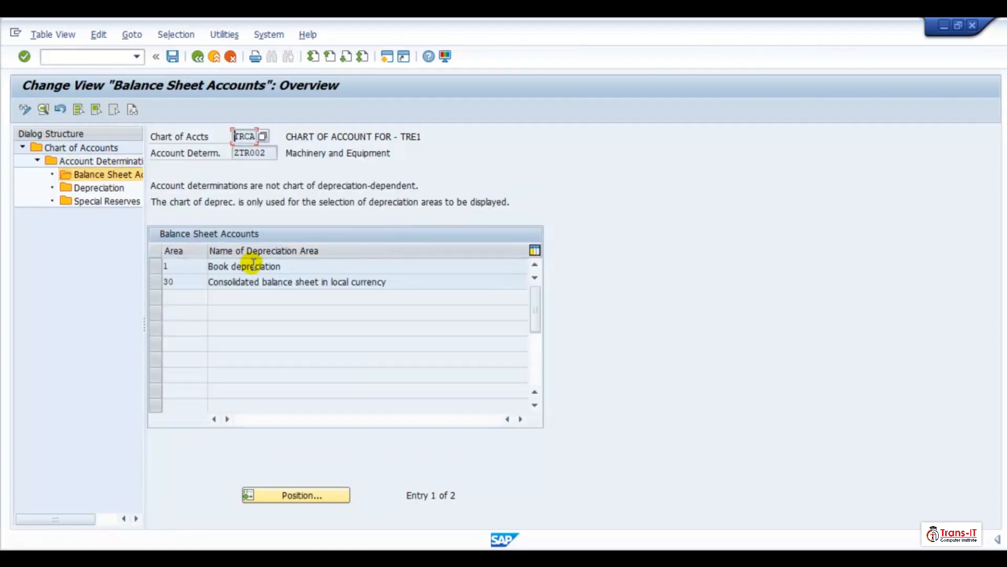
pyautogui.doubleClick(254, 264)
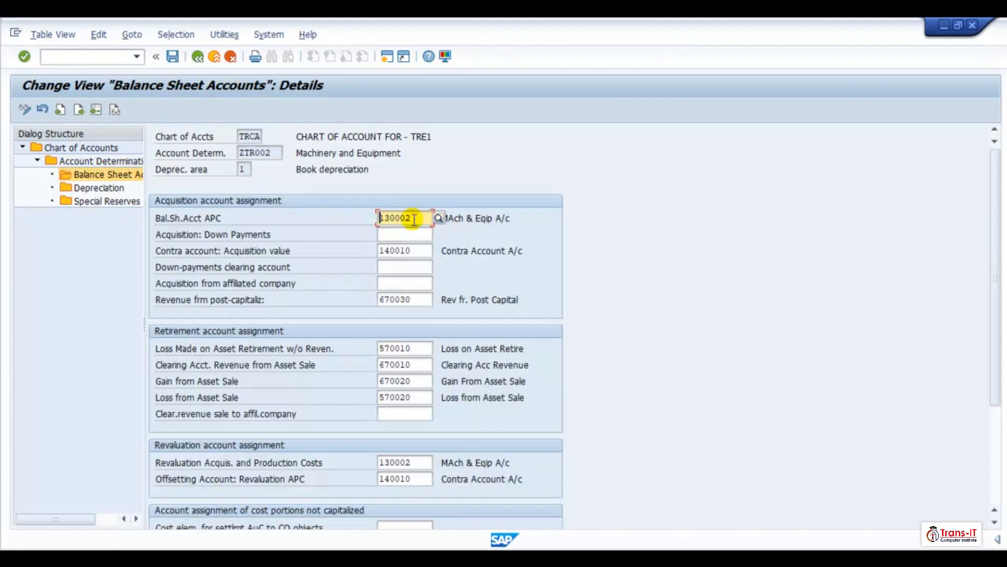
pyautogui.moveTo(391, 241); pyautogui.dragTo(416, 488)
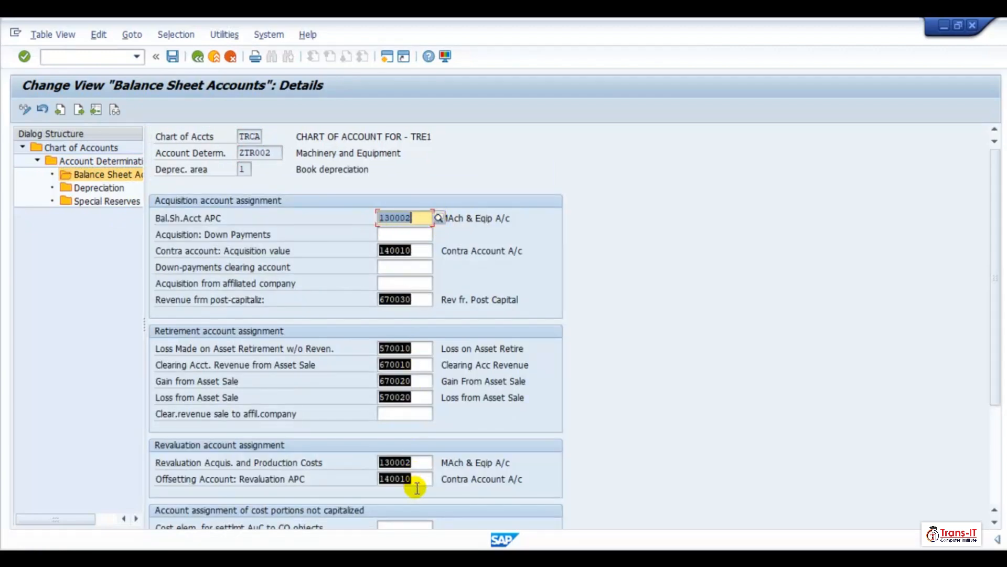
pyautogui.hotkey('ctrl', 'c')
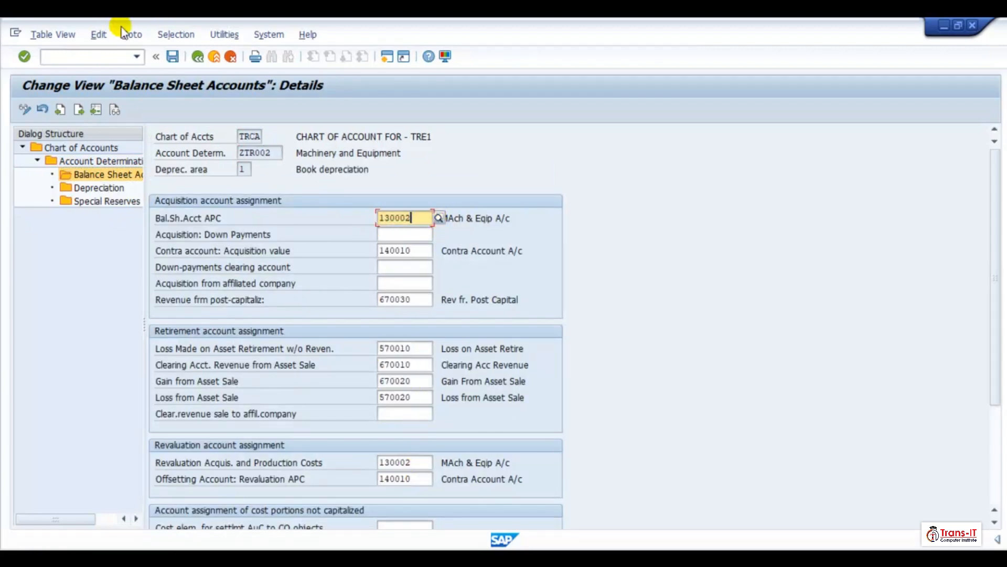
# - Open the book depreciation balance sheet accounts of ZTR003 Fixtures and Fittings and paste the copied account assignments
pyautogui.click(202, 60)
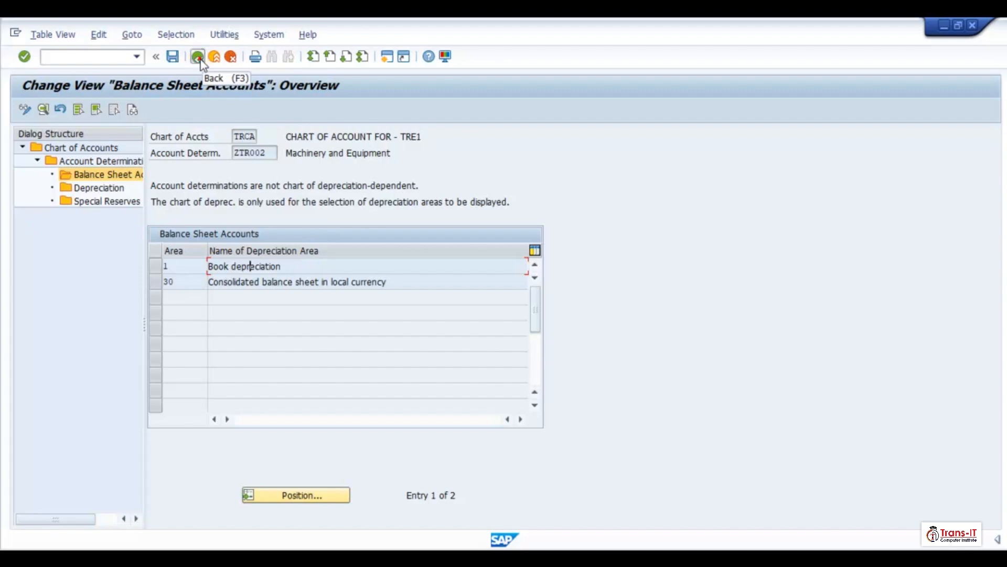
pyautogui.click(199, 57)
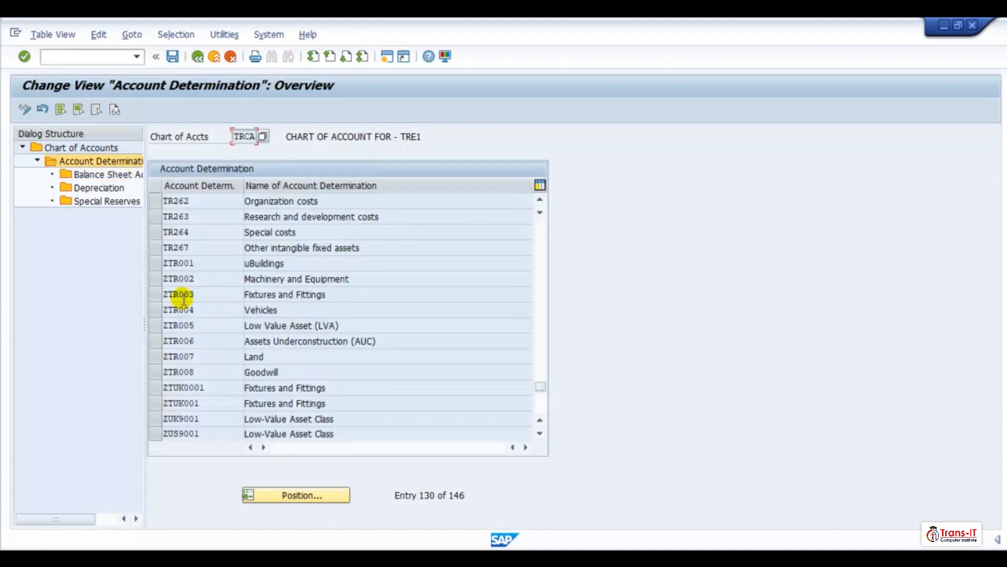
pyautogui.click(156, 295)
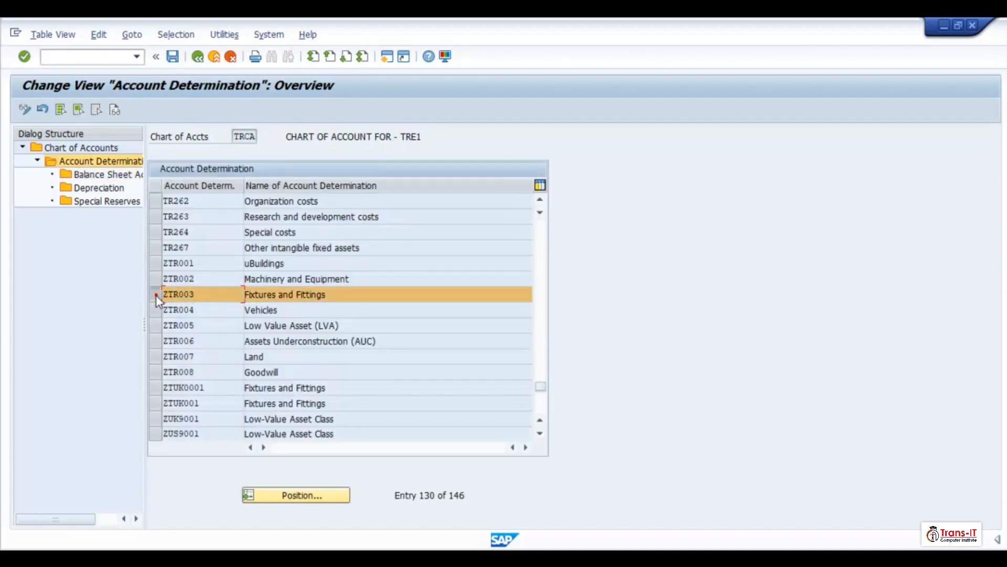
pyautogui.doubleClick(107, 177)
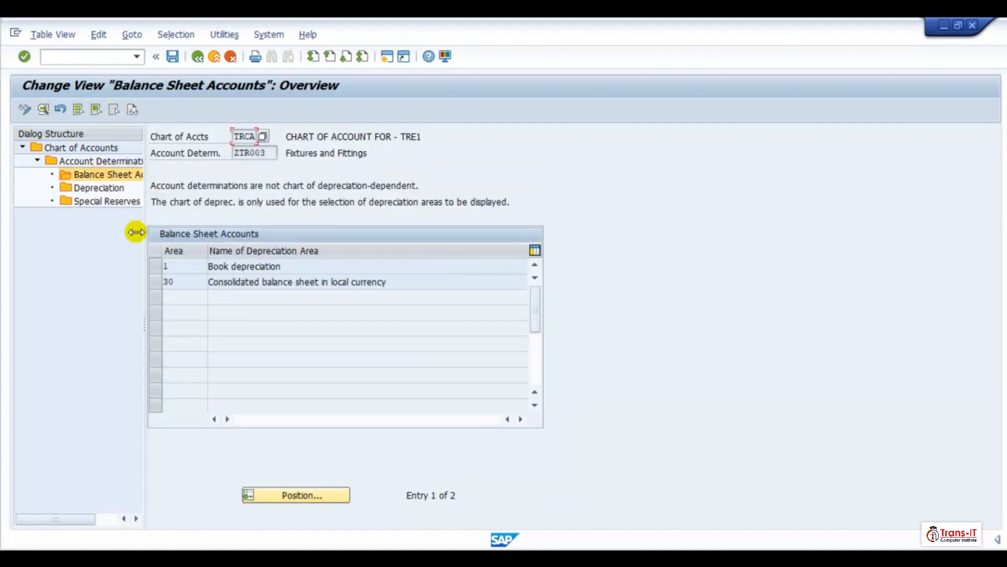
pyautogui.click(216, 268)
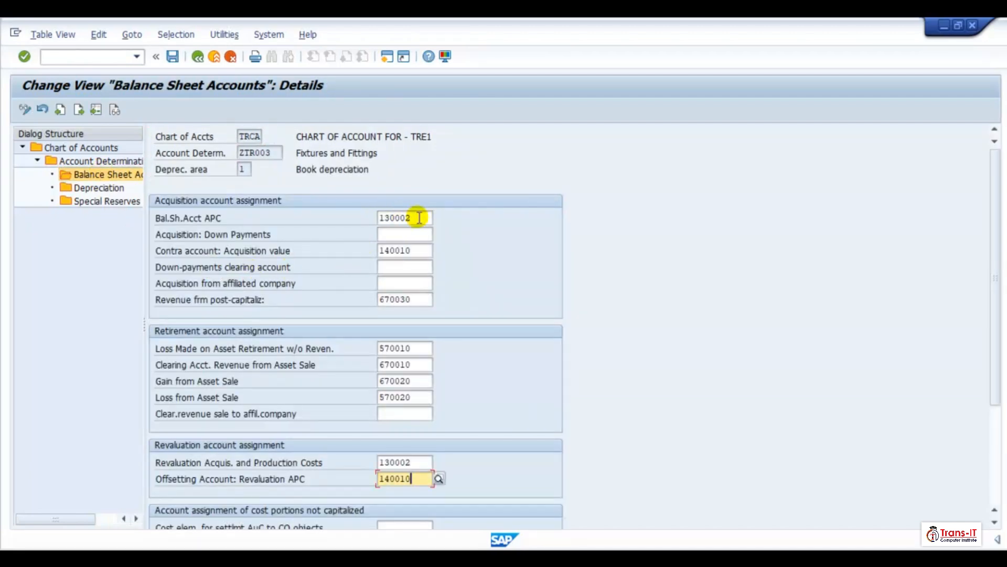
# - Set the ZTR003 APC balance sheet account to 130003, choosing it from the suggestion list
pyautogui.click(418, 217)
pyautogui.press('BackSpace')
pyautogui.write('3')
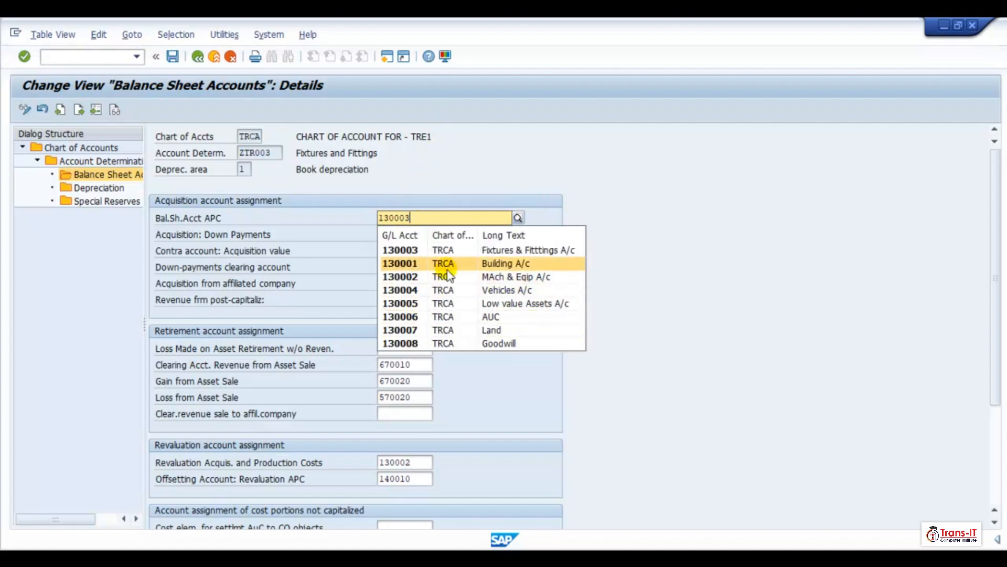
pyautogui.click(450, 250)
# - Set the revaluation acquisition and production costs account to 130003 and save the ZTR003 book depreciation entries
pyautogui.click(422, 462)
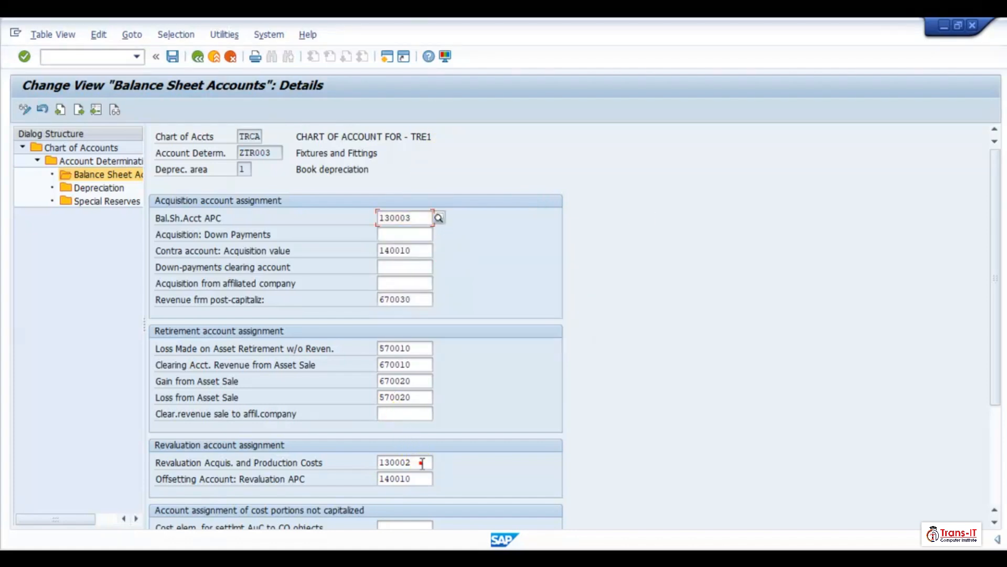
pyautogui.press('BackSpace')
pyautogui.write('3')
pyautogui.press('Return')
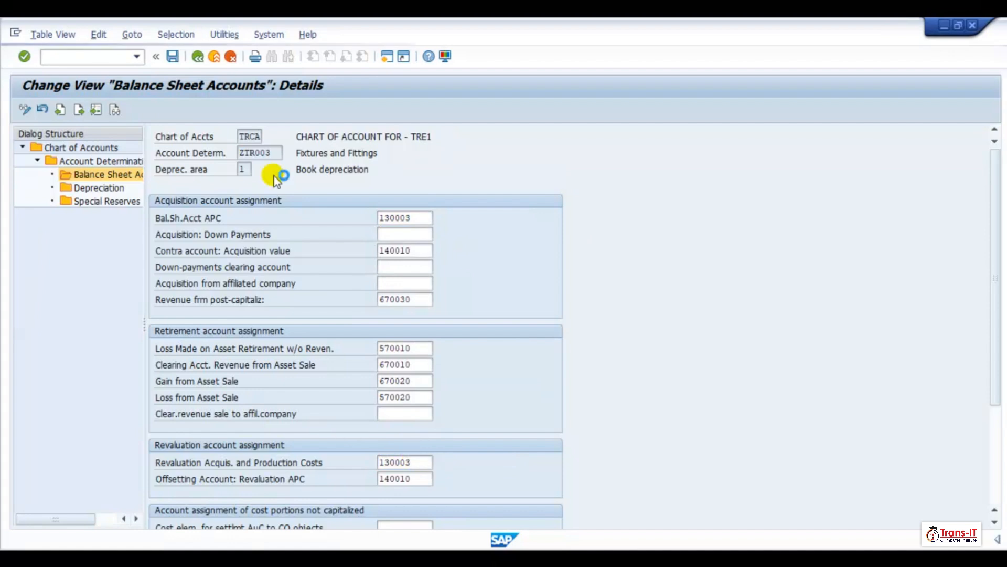
pyautogui.click(173, 57)
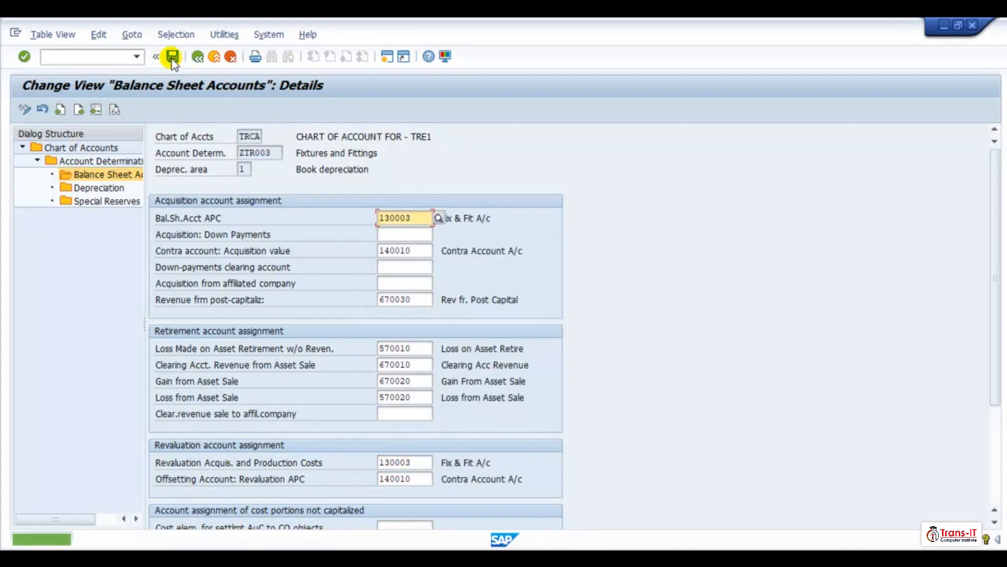
# - Open depreciation area 30 of ZTR003 and set its APC balance sheet account to 130003
pyautogui.click(198, 56)
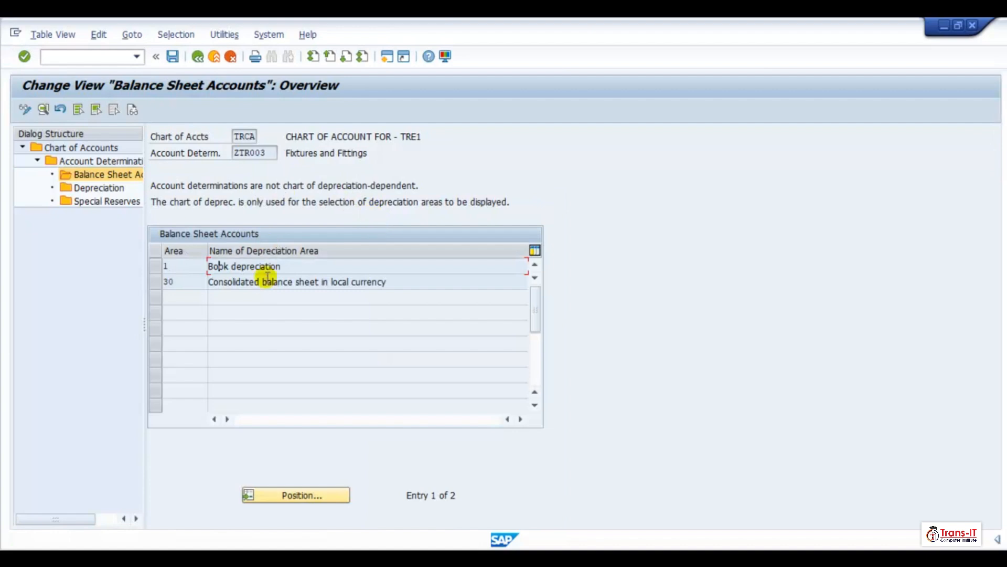
pyautogui.doubleClick(255, 282)
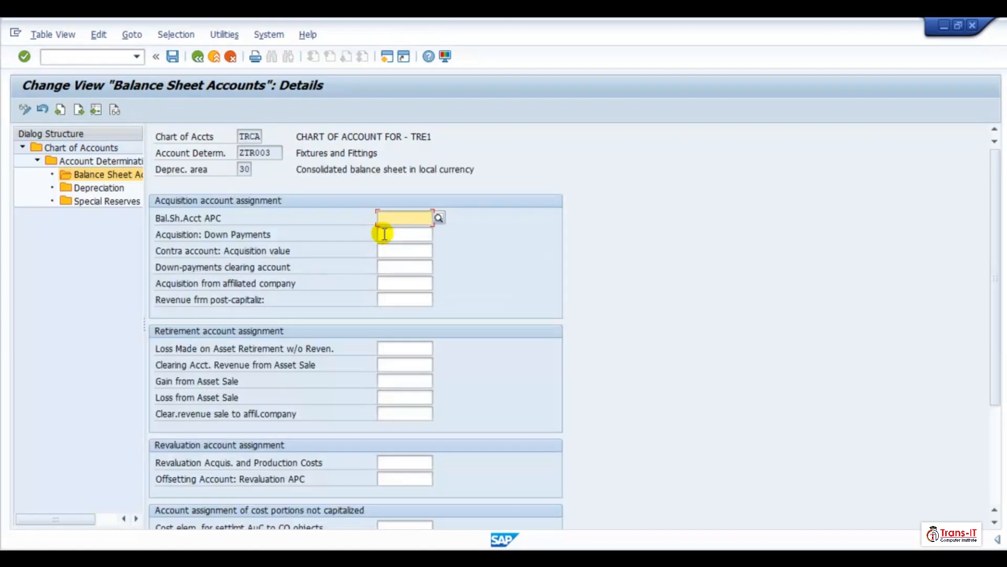
pyautogui.click(409, 218)
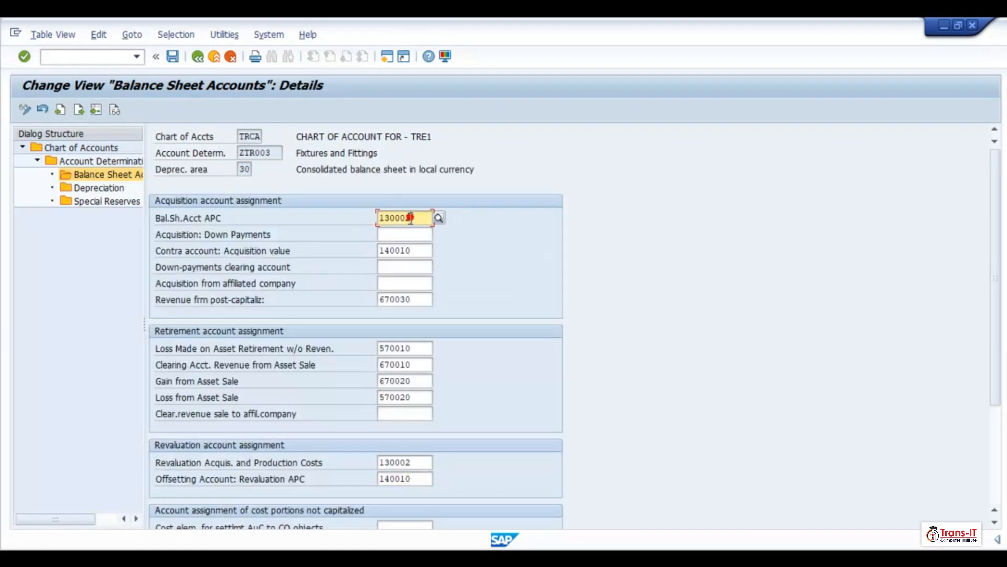
pyautogui.press('BackSpace')
pyautogui.write('3')
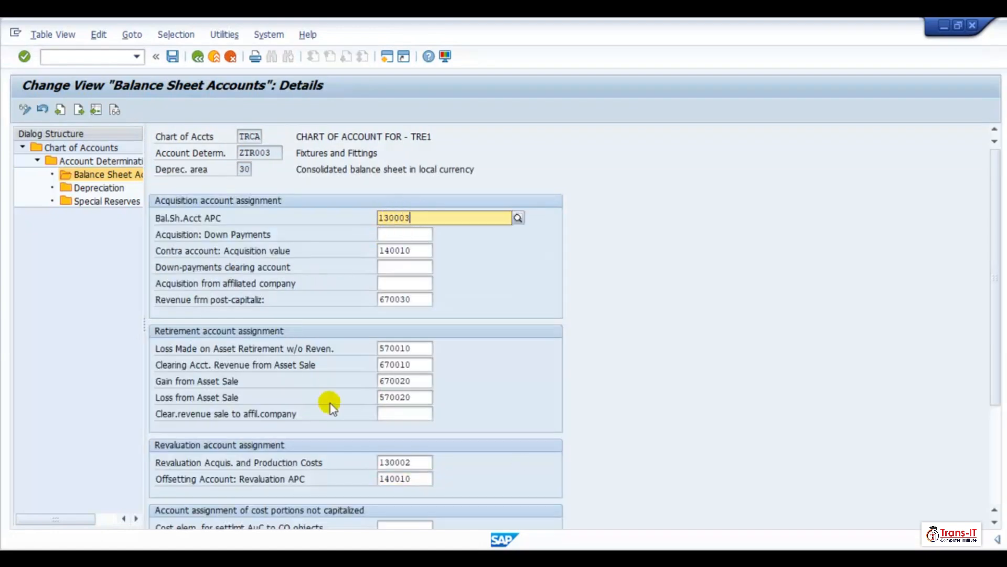
# - Set the revaluation acquisition and production costs account of ZTR003 area 30 to 130003 and save the entries
pyautogui.click(422, 462)
pyautogui.press('BackSpace')
pyautogui.write('3')
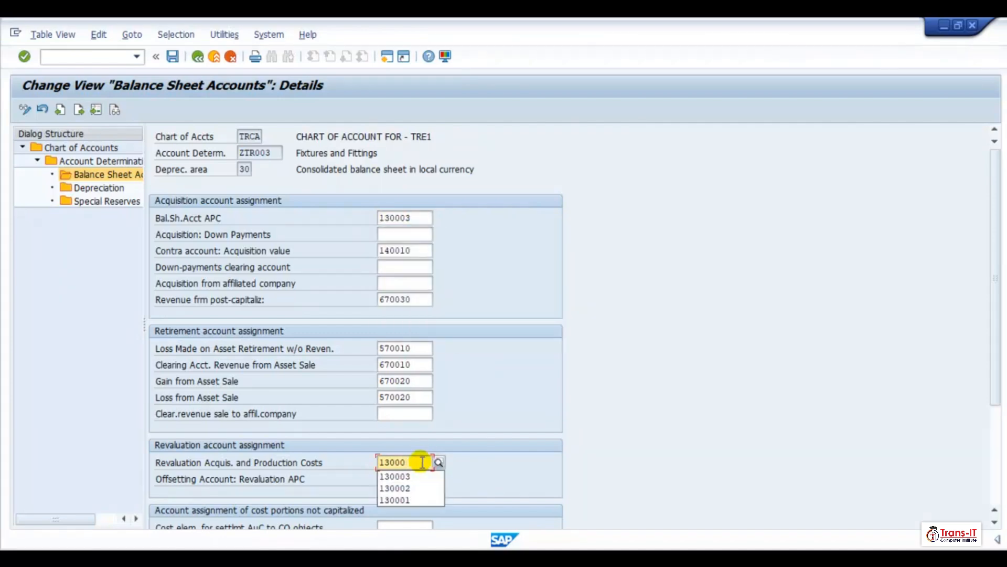
pyautogui.press('Return')
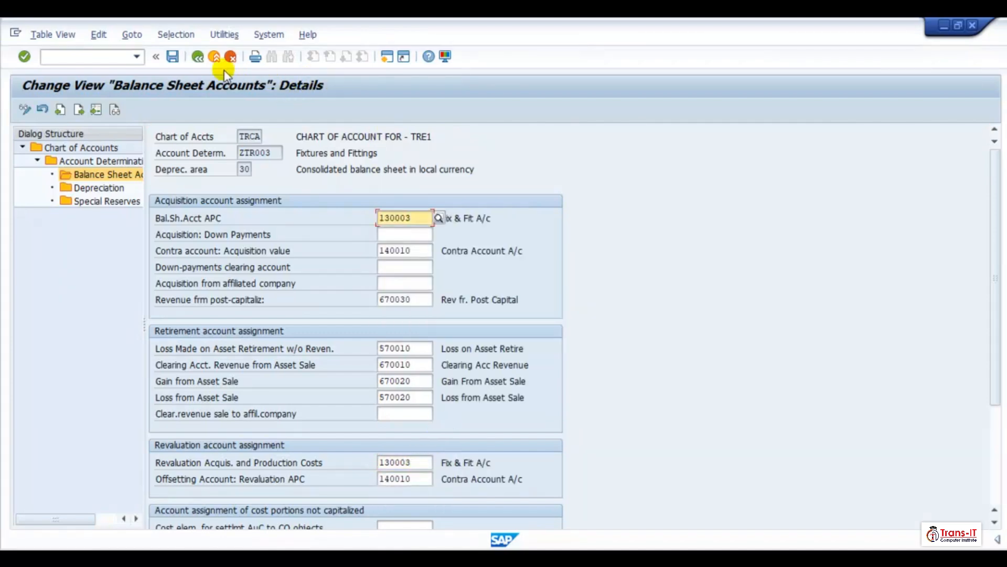
pyautogui.click(177, 57)
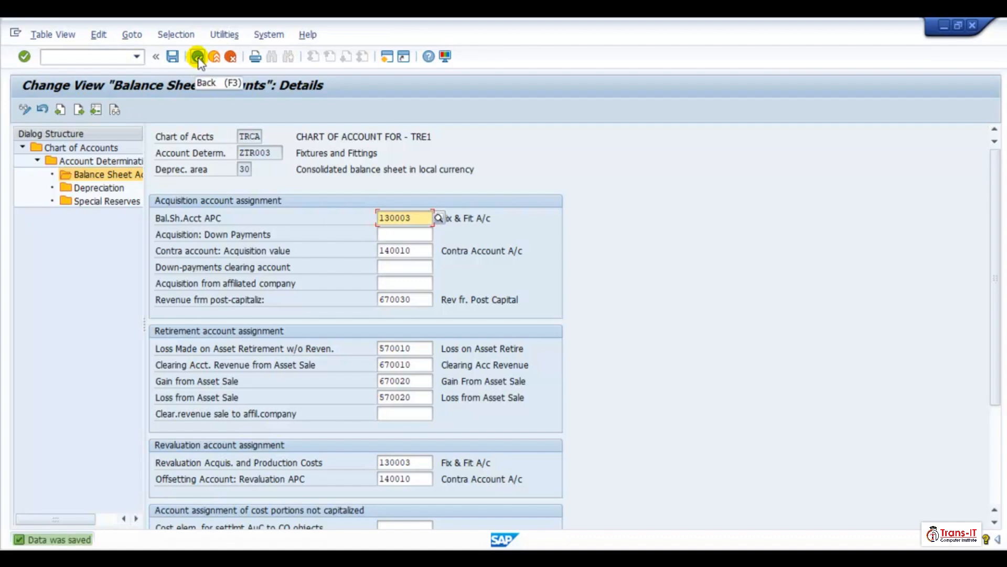
# - Open the book depreciation balance sheet accounts of account determination ZTR004 Vehicles
pyautogui.click(198, 58)
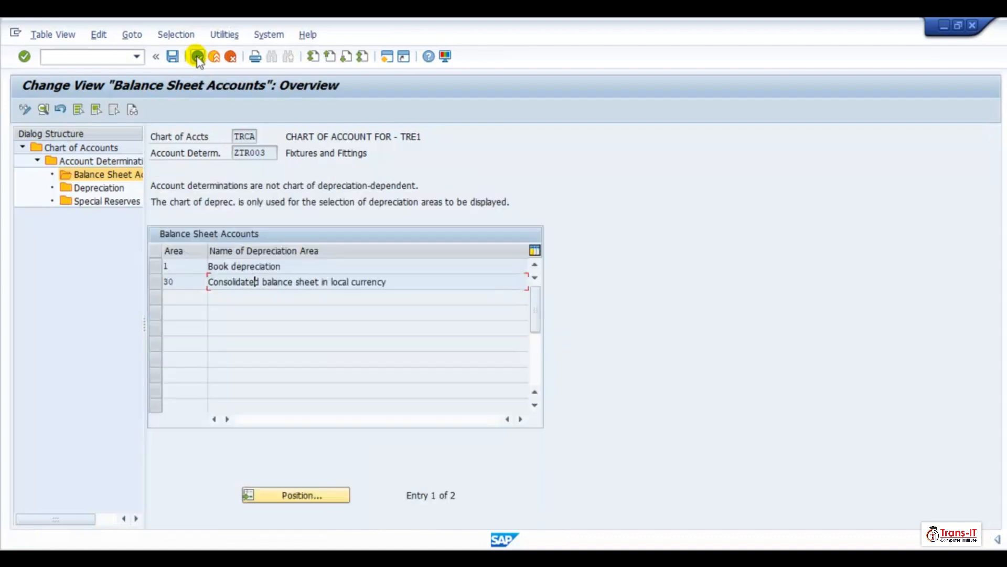
pyautogui.click(198, 58)
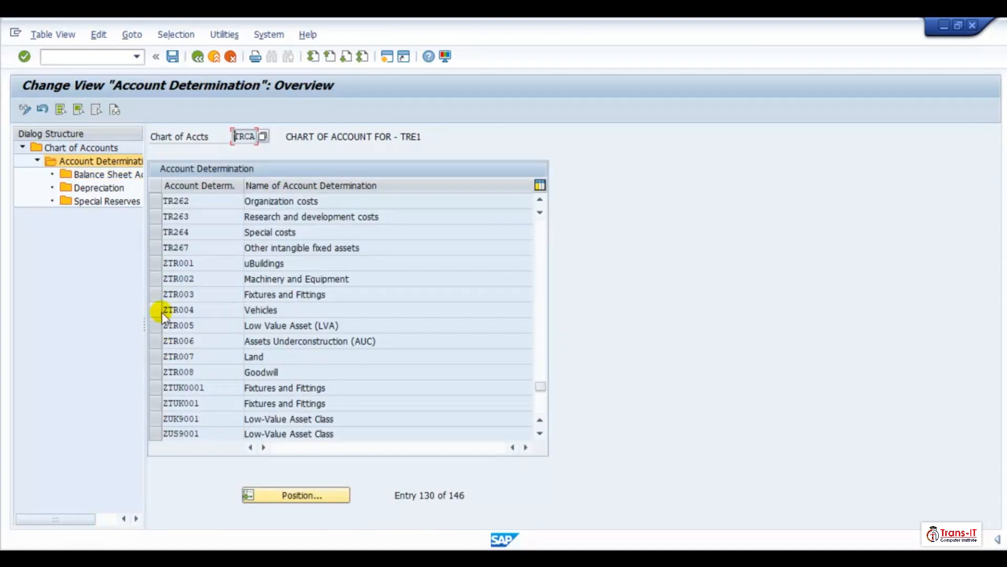
pyautogui.click(152, 309)
pyautogui.click(100, 179)
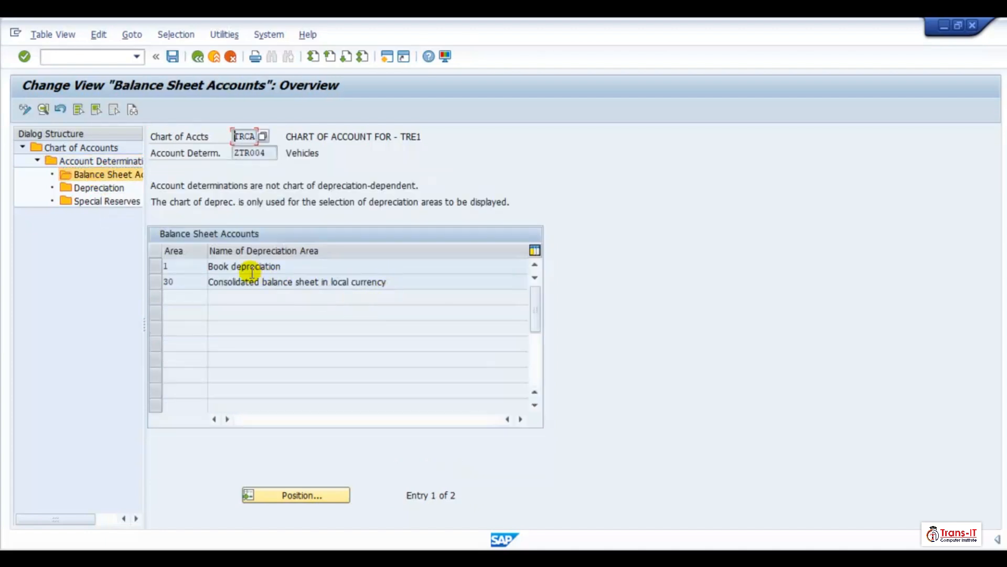
pyautogui.click(251, 268)
pyautogui.doubleClick(251, 268)
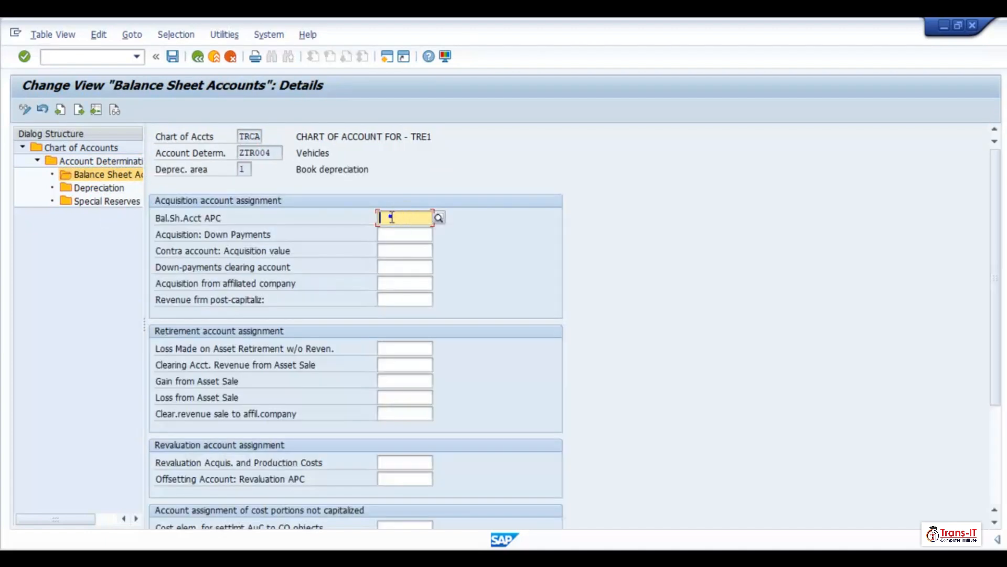
# - Paste the copied account assignments and set the ZTR004 APC balance sheet account to 130004 from the suggestion list
pyautogui.click(415, 219)
pyautogui.press('BackSpace')
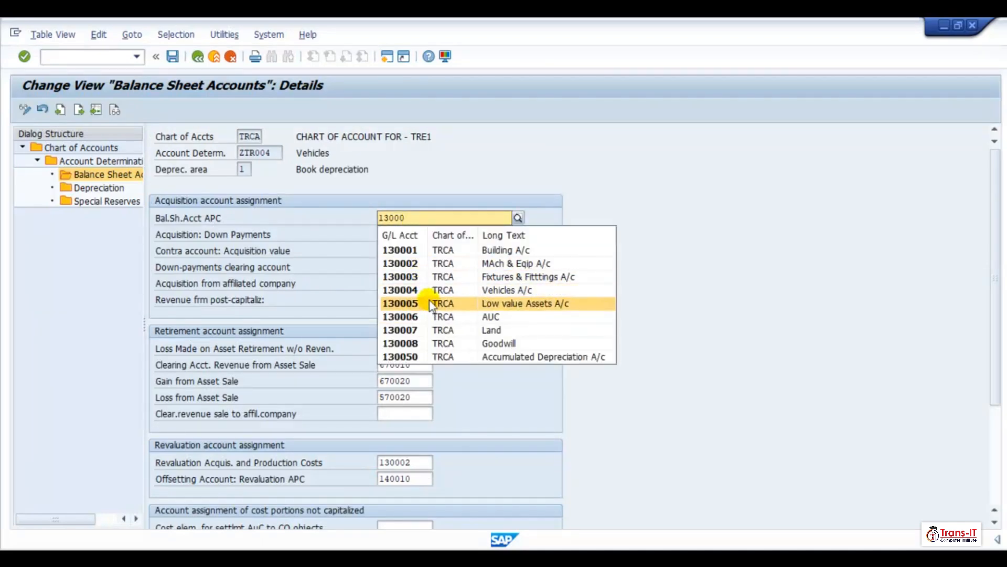
pyautogui.click(417, 290)
# - Set the revaluation acquisition and production costs account to 130004 and save the ZTR004 book depreciation entries
pyautogui.click(418, 462)
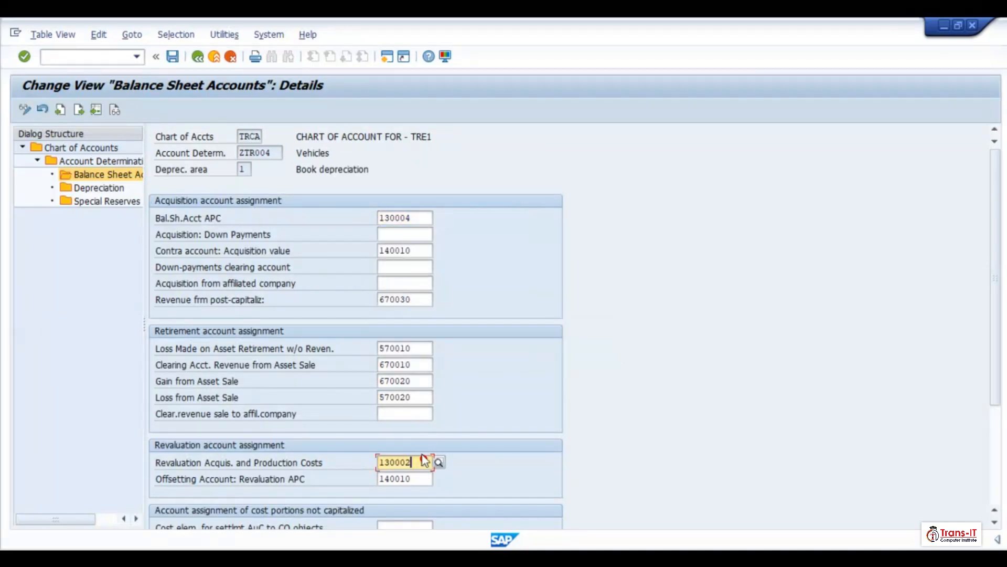
pyautogui.press('BackSpace')
pyautogui.write('4')
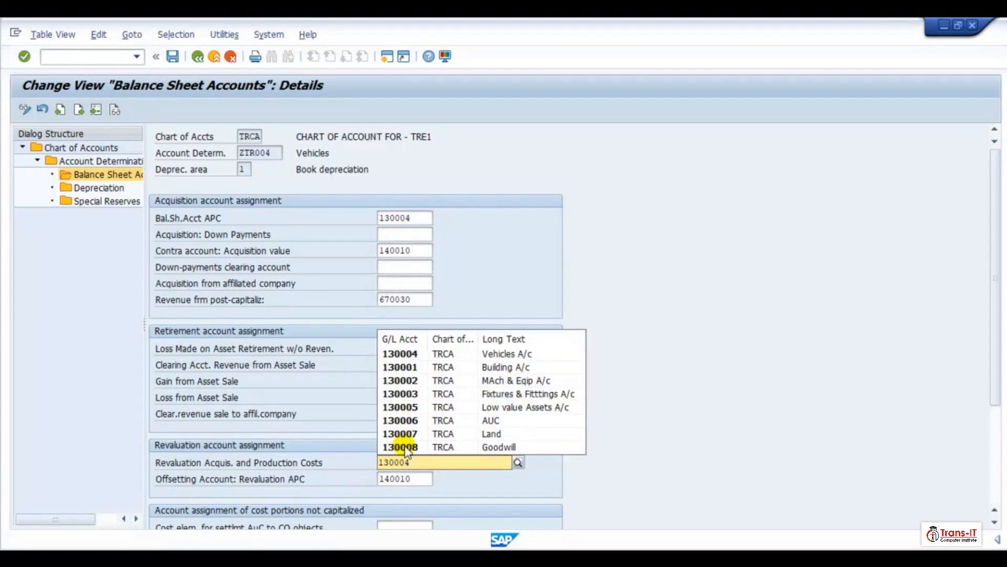
pyautogui.press('Return')
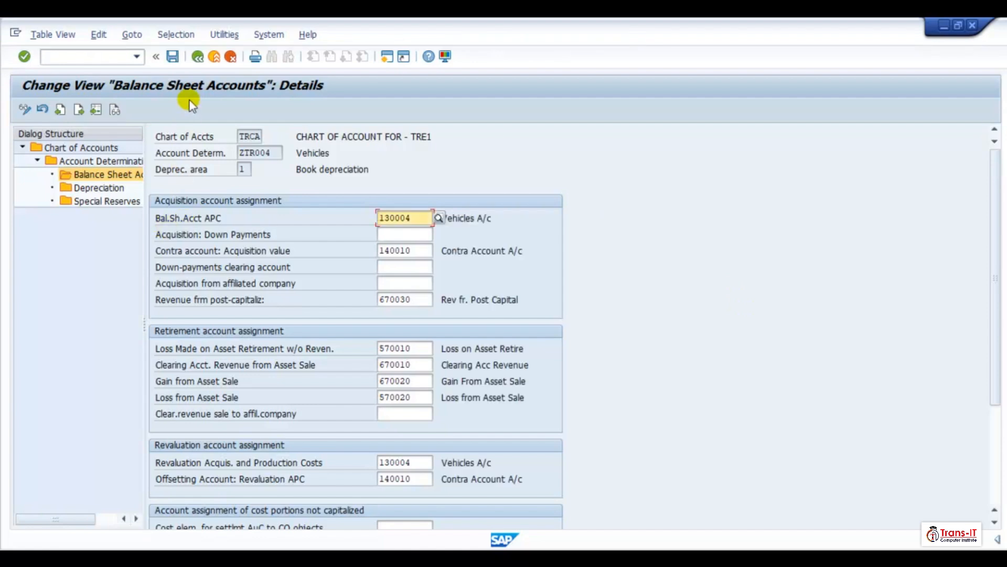
pyautogui.click(173, 56)
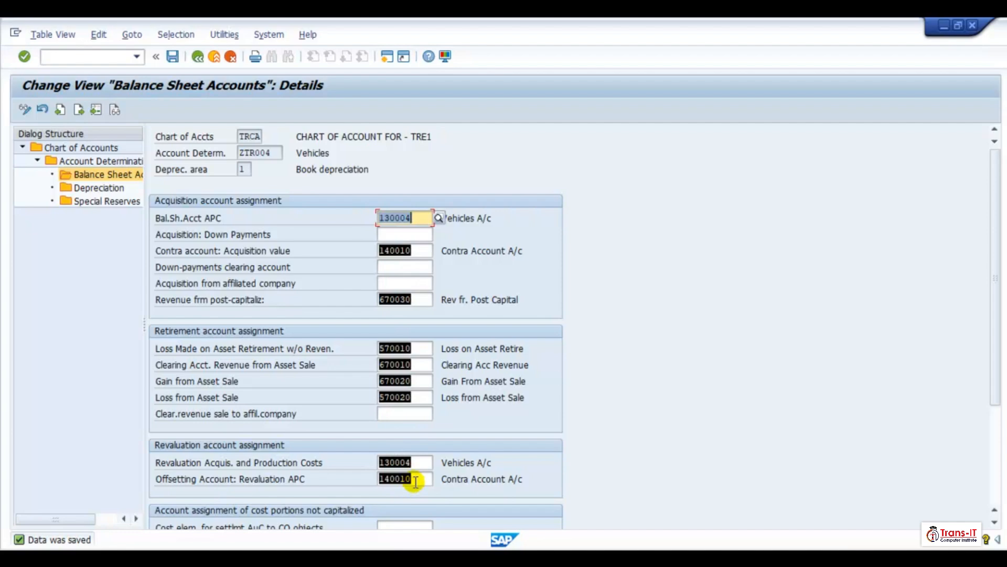
# - Open depreciation area 30 of ZTR004 and save its balance sheet account assignments
pyautogui.click(198, 58)
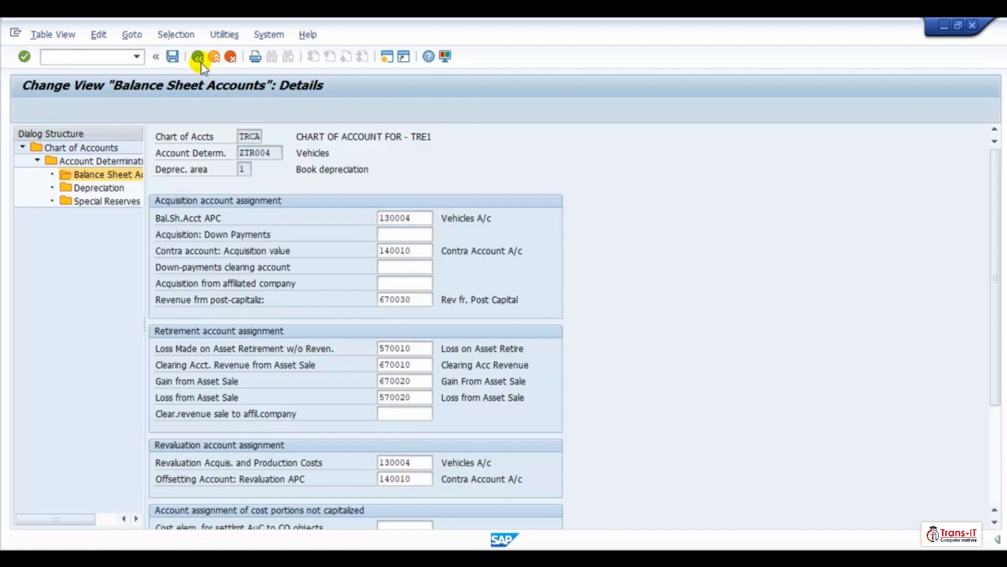
pyautogui.doubleClick(243, 283)
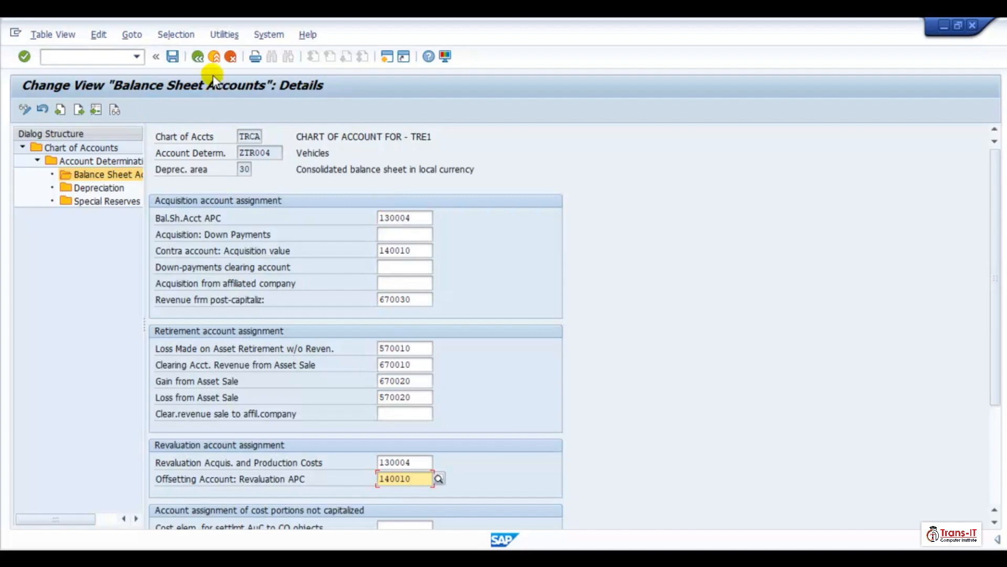
pyautogui.click(173, 59)
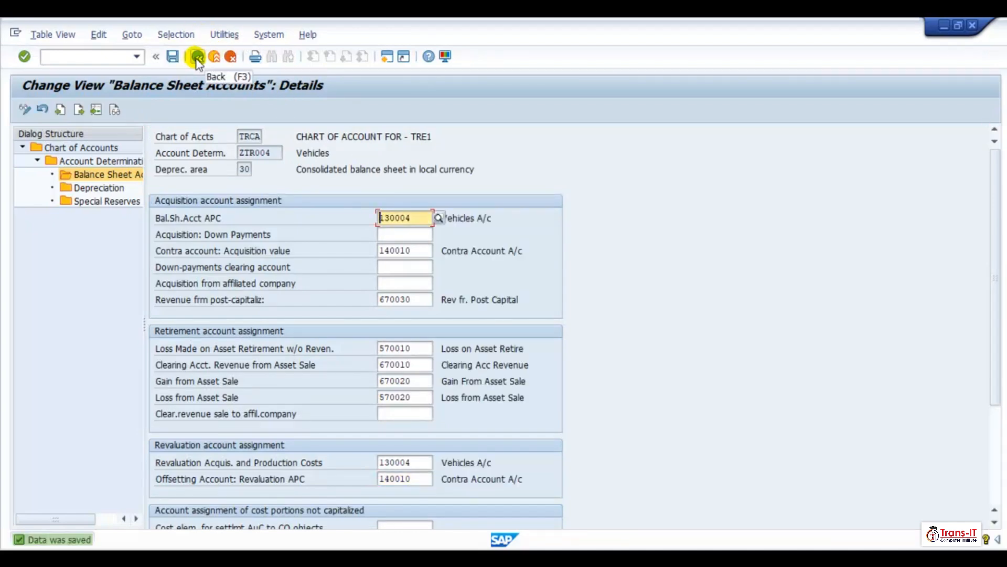
# - Open the book depreciation balance sheet accounts of account determination ZTR005 Low Value Asset (LVA)
pyautogui.click(197, 57)
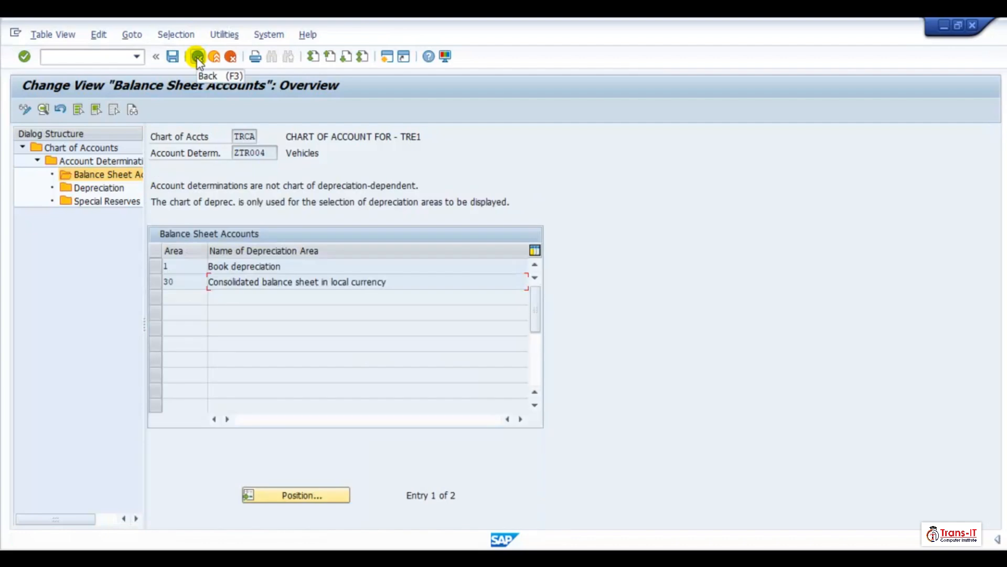
pyautogui.click(196, 57)
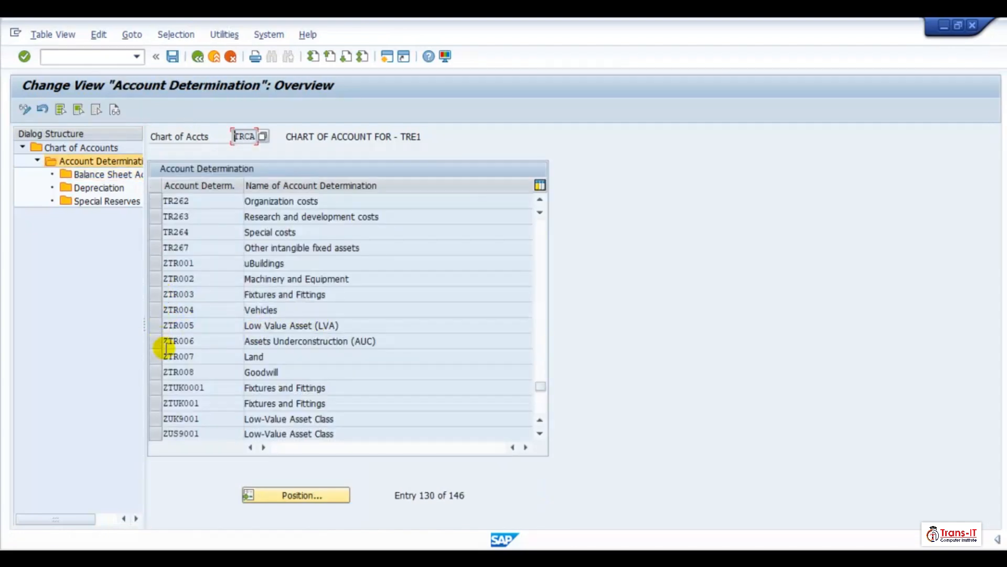
pyautogui.click(156, 325)
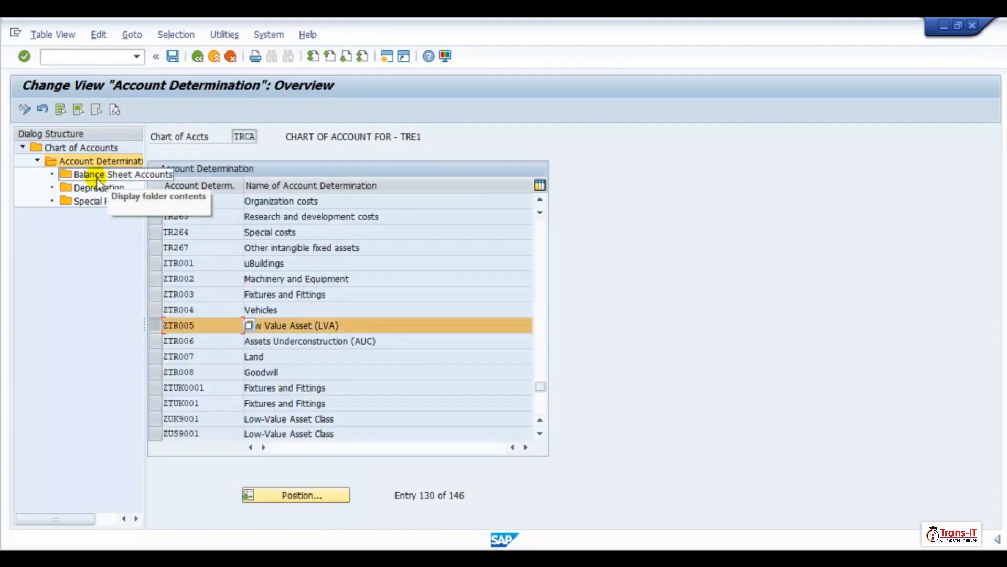
pyautogui.doubleClick(96, 178)
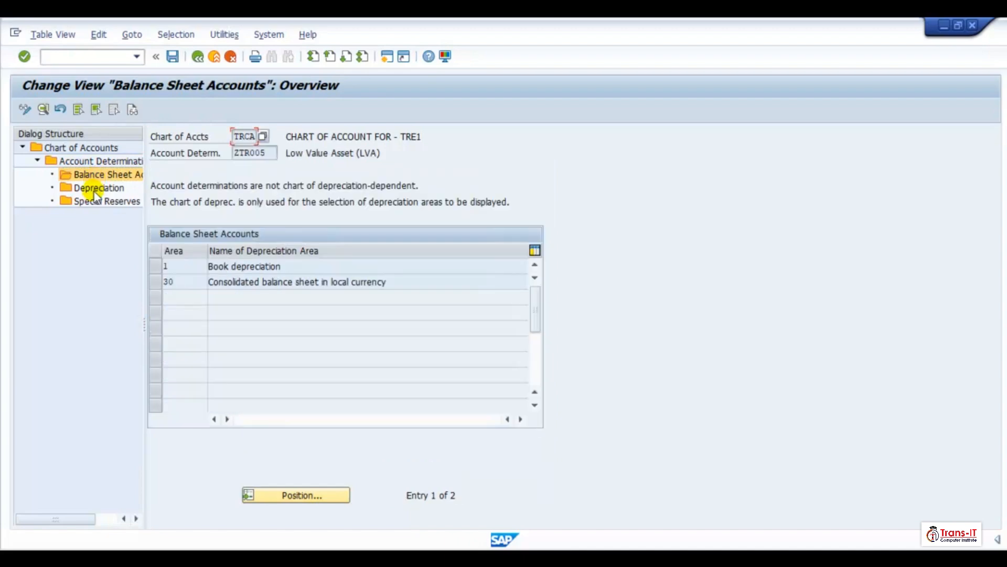
pyautogui.doubleClick(245, 272)
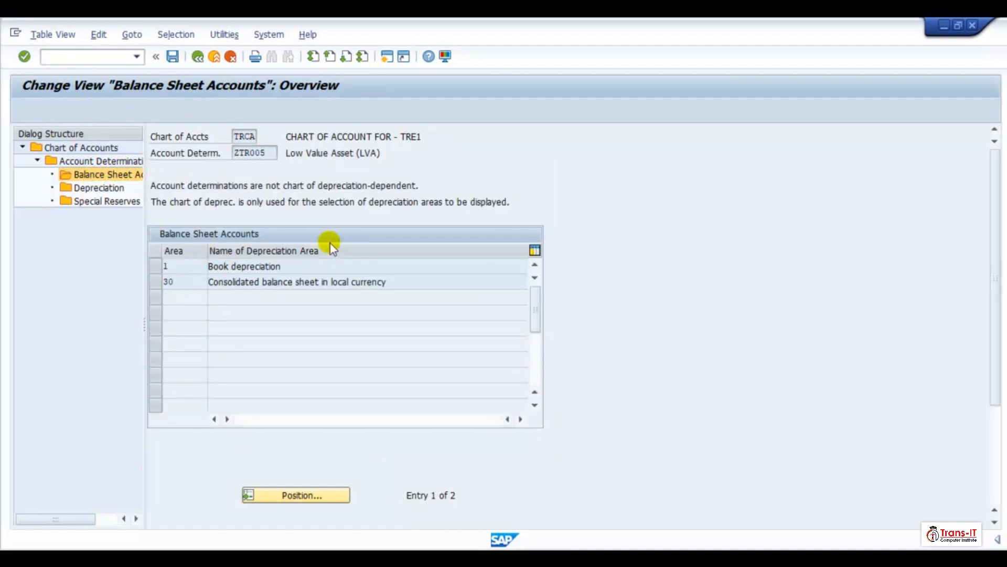
# - Set the ZTR005 APC balance sheet account to 130005, choosing it from the suggestion list
pyautogui.click(411, 217)
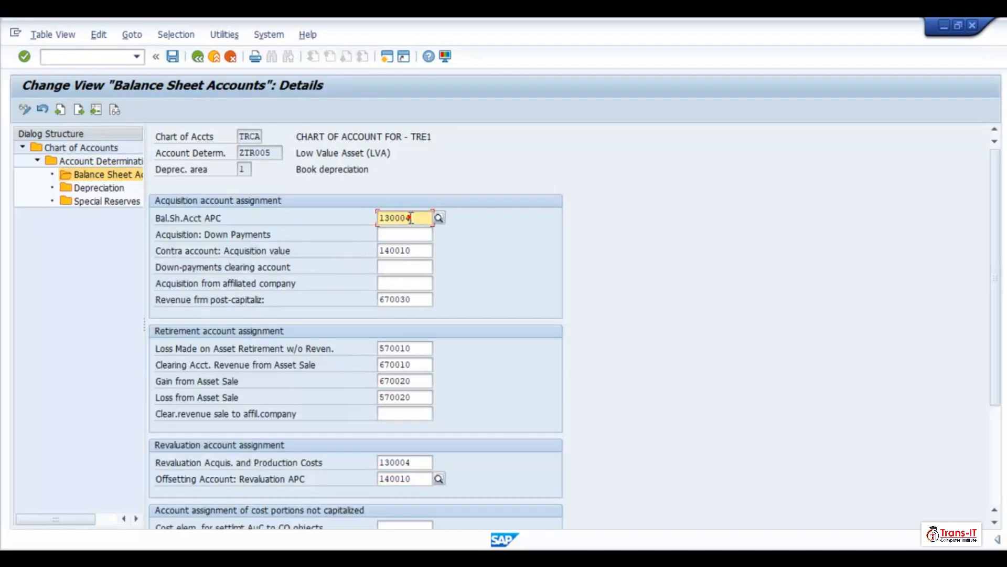
pyautogui.press('BackSpace')
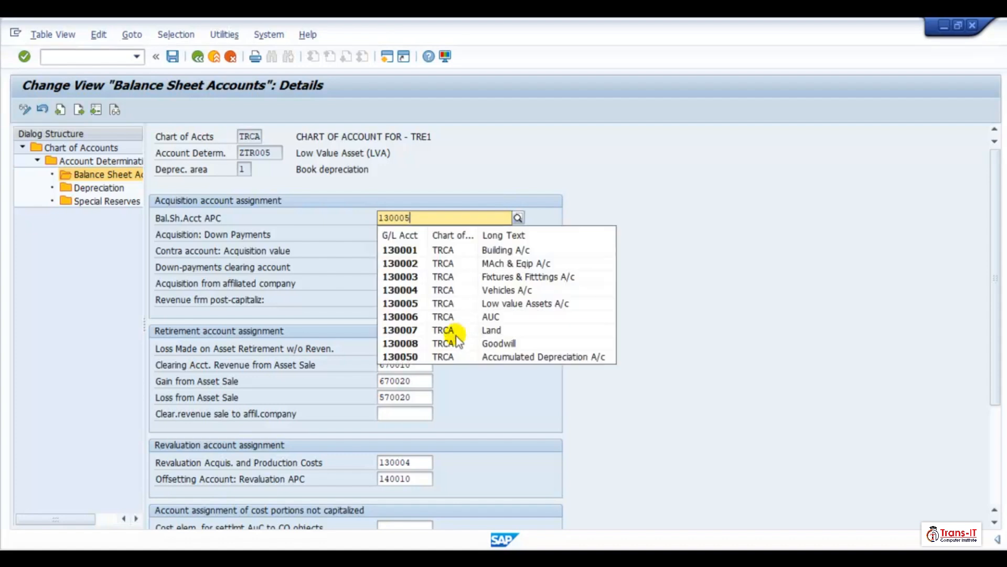
pyautogui.write('5')
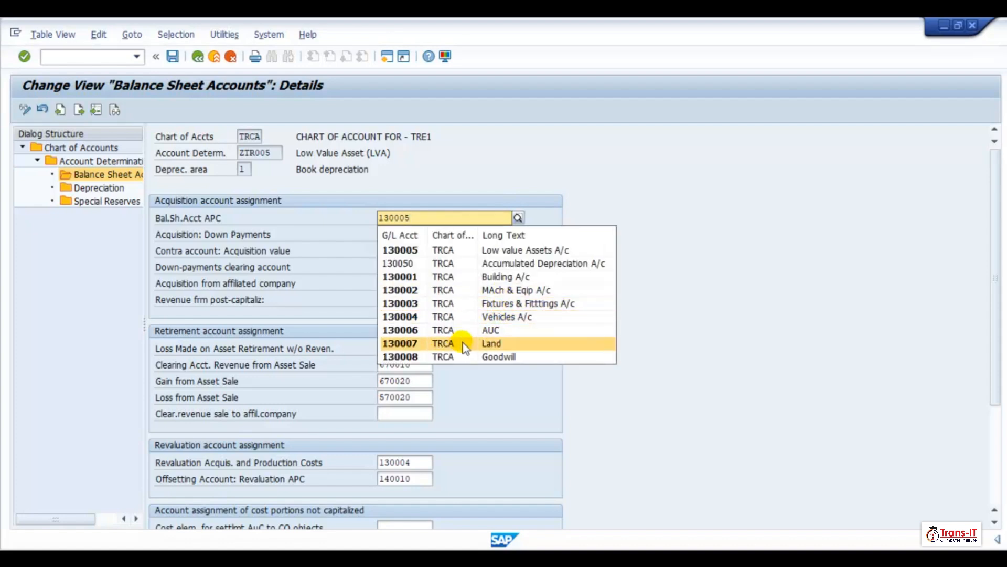
pyautogui.click(491, 251)
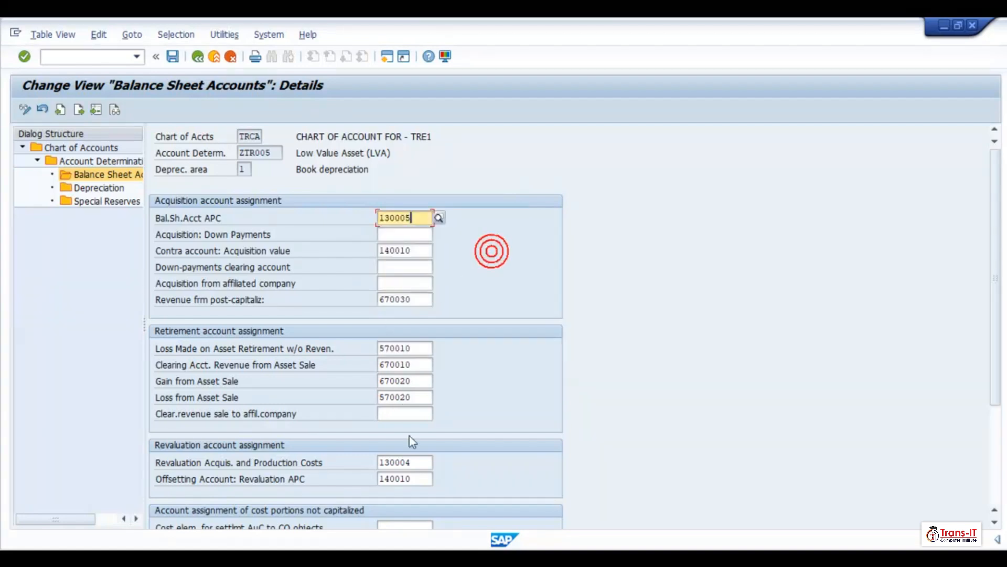
# - Set the revaluation acquisition and production costs account to 130005 and save the ZTR005 book depreciation entries
pyautogui.click(416, 462)
pyautogui.press('BackSpace')
pyautogui.write('5')
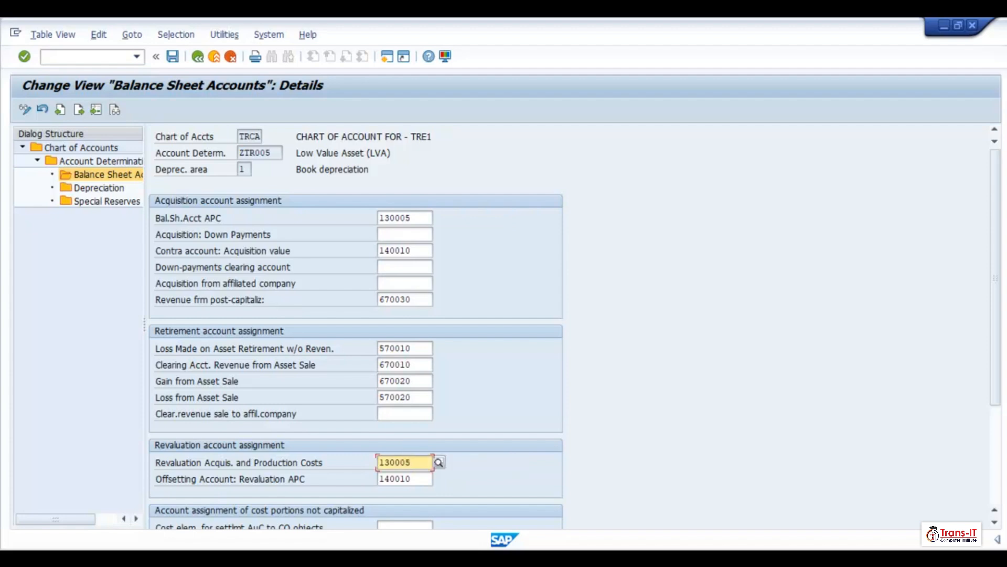
pyautogui.press('Return')
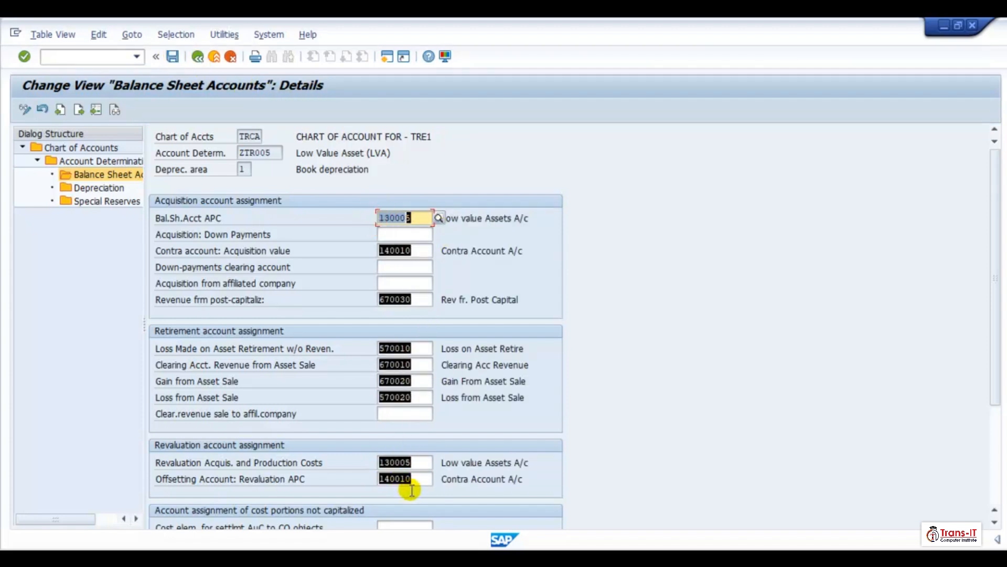
pyautogui.click(174, 59)
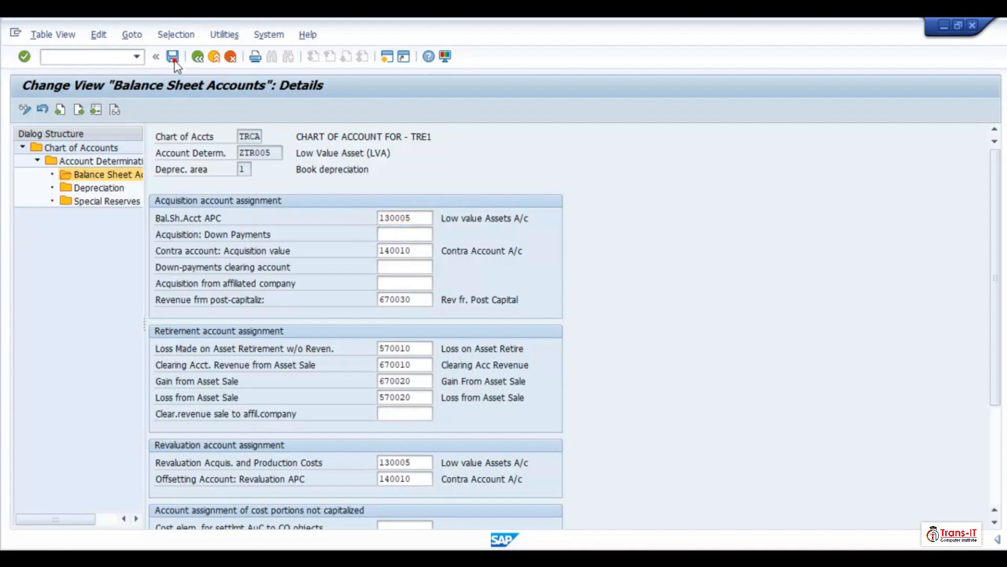
# - Open depreciation area 30 of ZTR005 and save its balance sheet account assignments
pyautogui.click(198, 57)
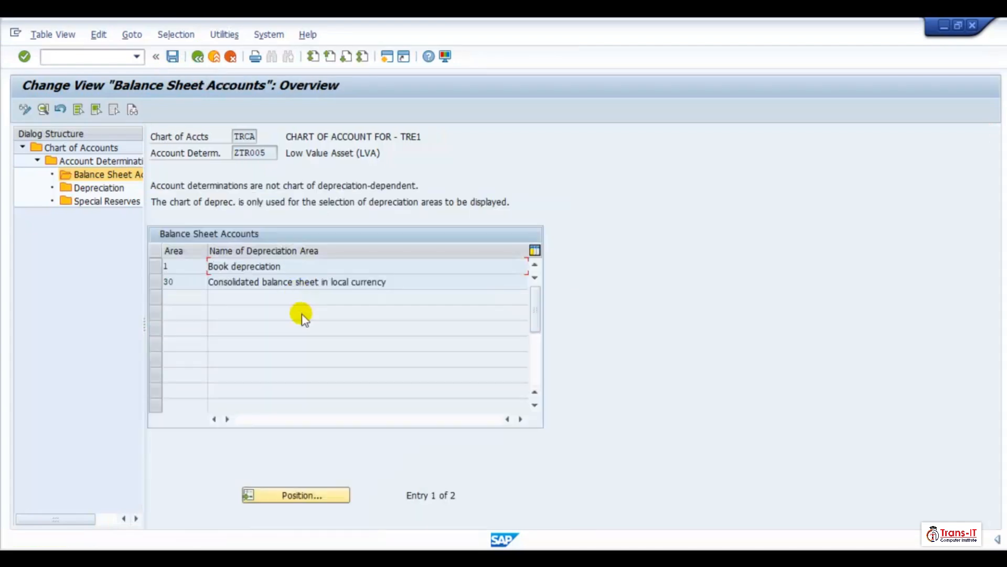
pyautogui.doubleClick(255, 283)
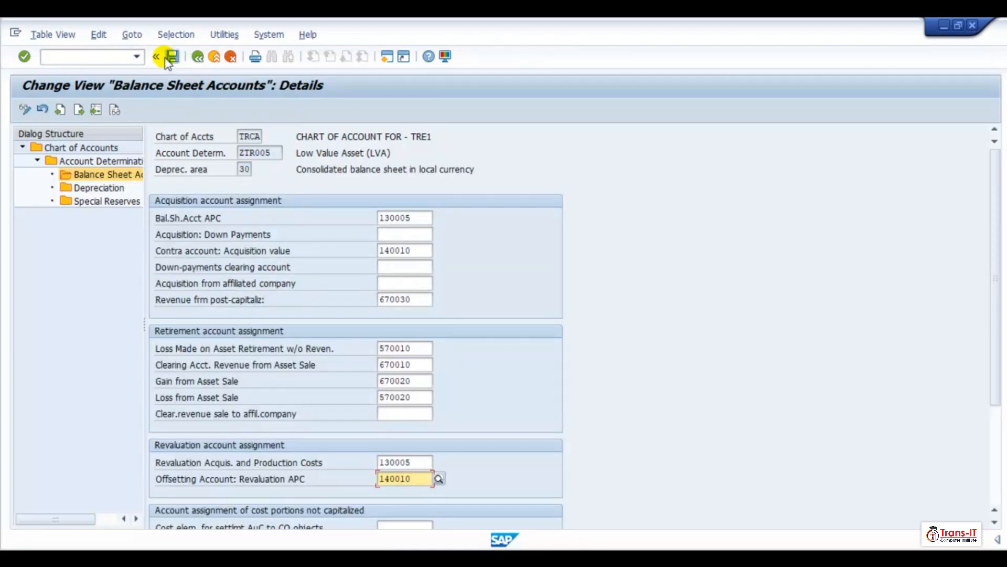
pyautogui.click(171, 57)
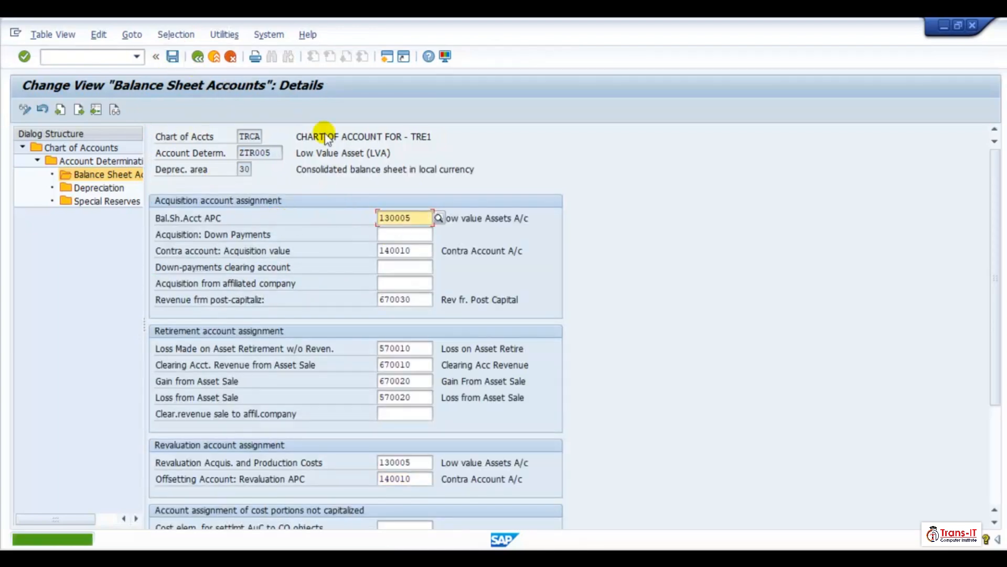
# - Open the book depreciation balance sheet accounts of ZTR006 Assets Under Construction and return to its depreciation area overview
pyautogui.click(198, 56)
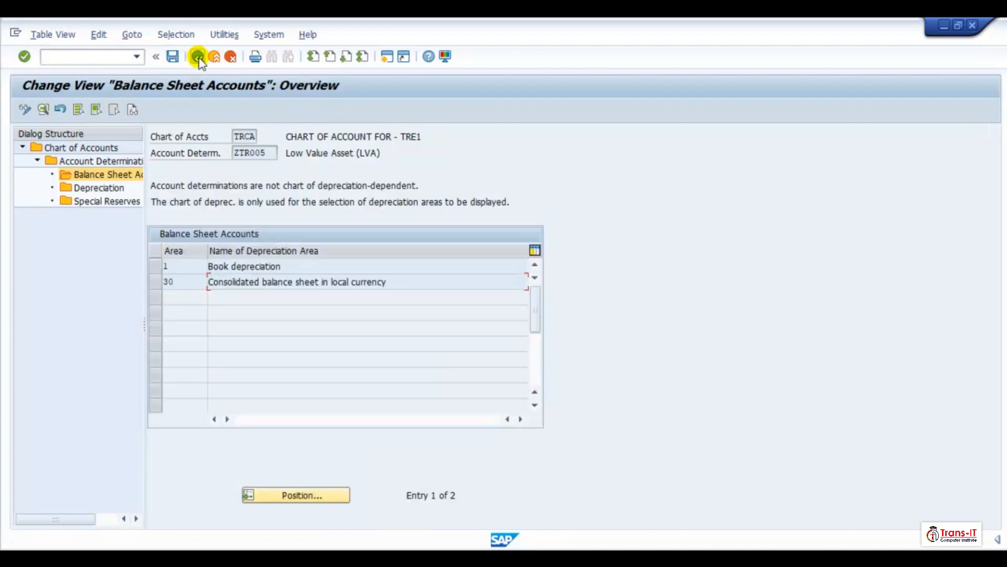
pyautogui.click(197, 56)
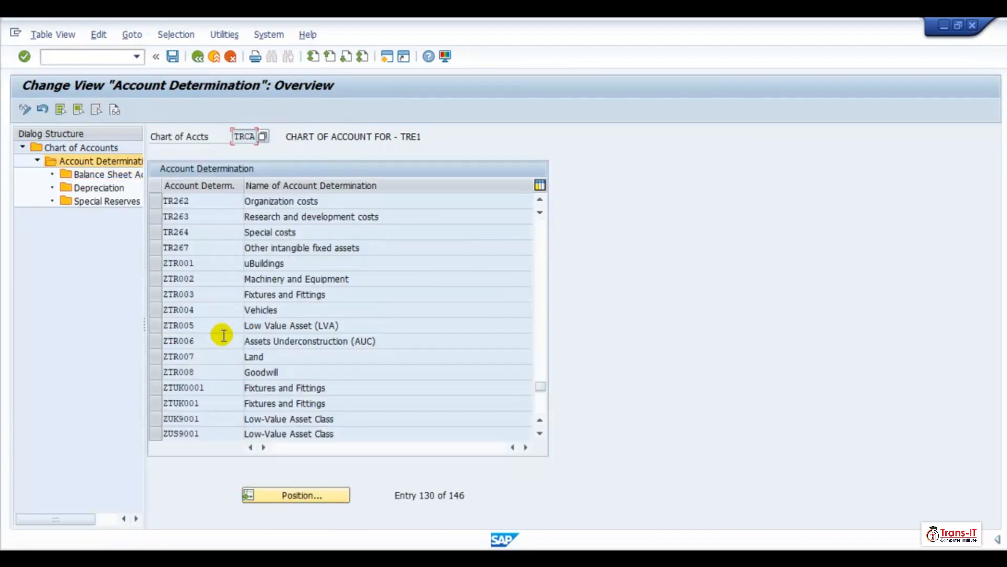
pyautogui.click(152, 342)
pyautogui.doubleClick(105, 175)
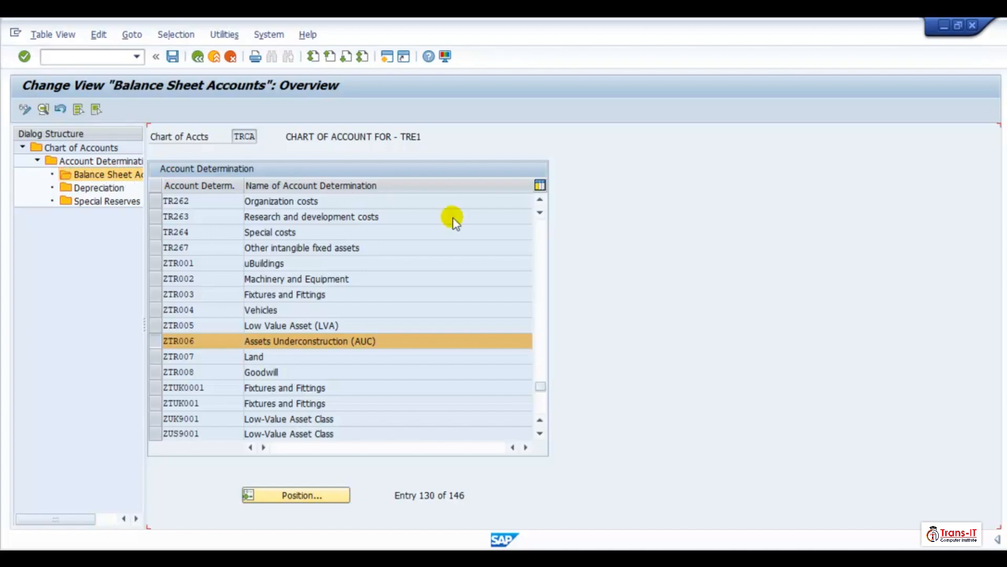
pyautogui.doubleClick(253, 261)
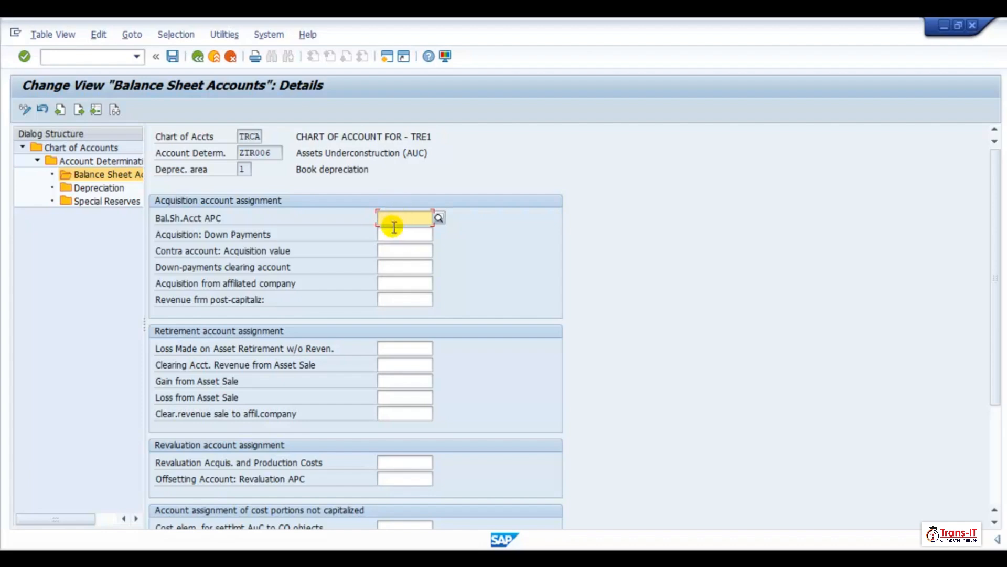
pyautogui.click(196, 58)
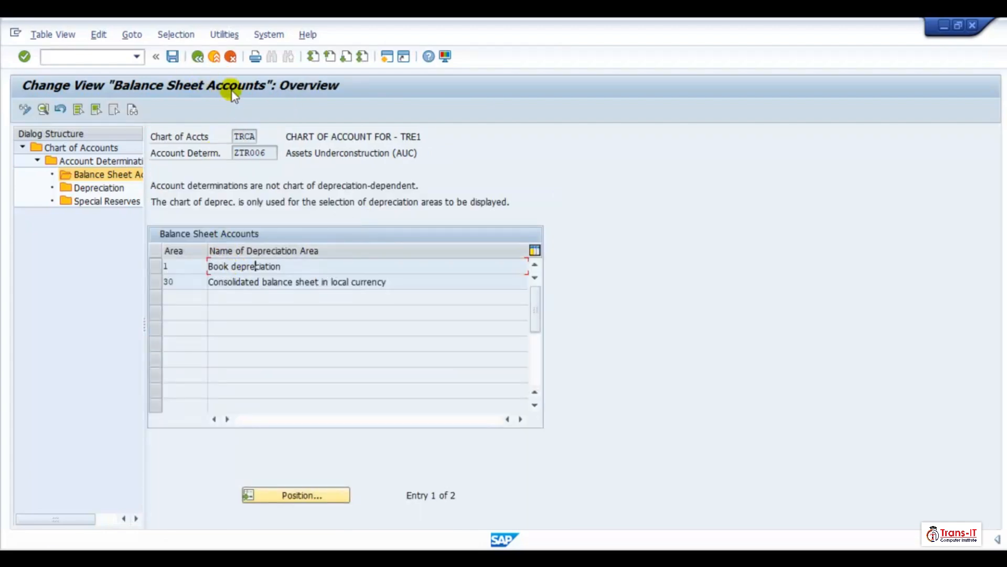
# - Reopen the ZTR005 book depreciation balance sheet accounts to review them, then return to the account determination list
pyautogui.click(197, 56)
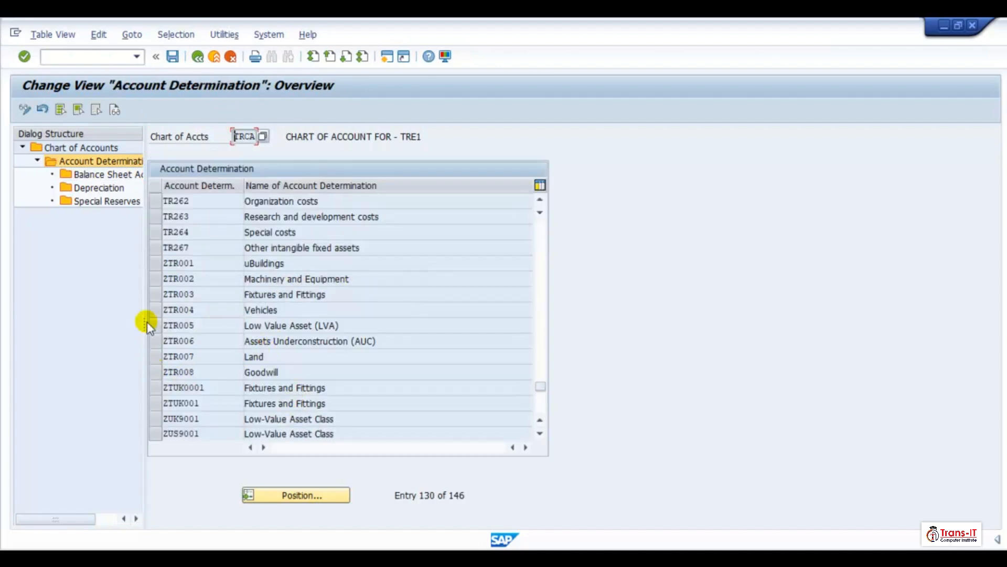
pyautogui.click(153, 327)
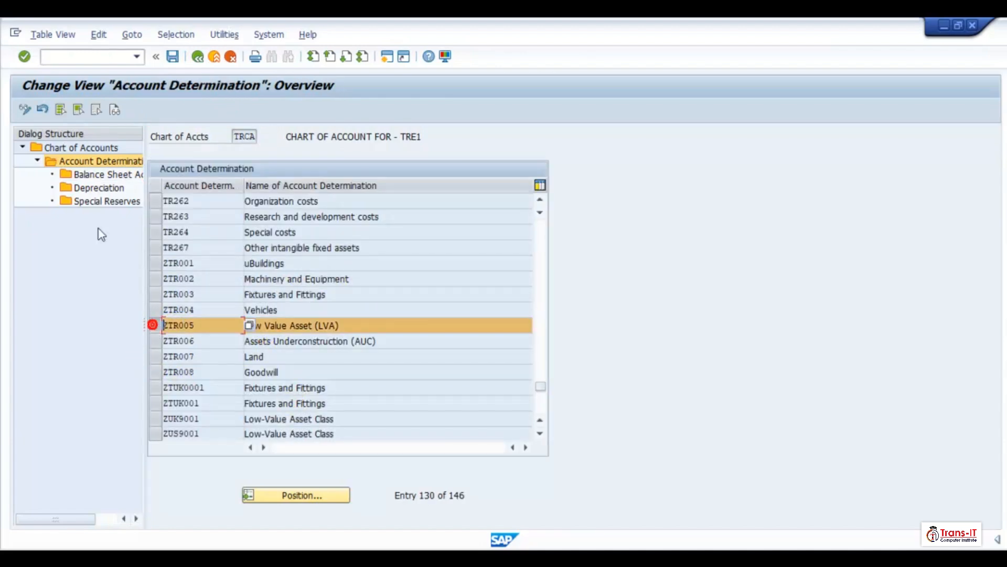
pyautogui.click(88, 176)
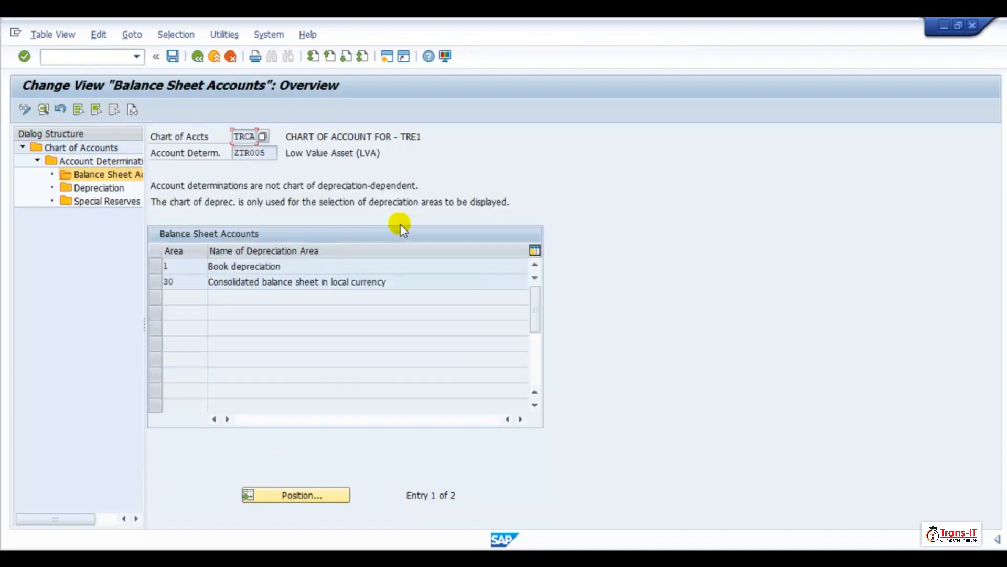
pyautogui.doubleClick(264, 268)
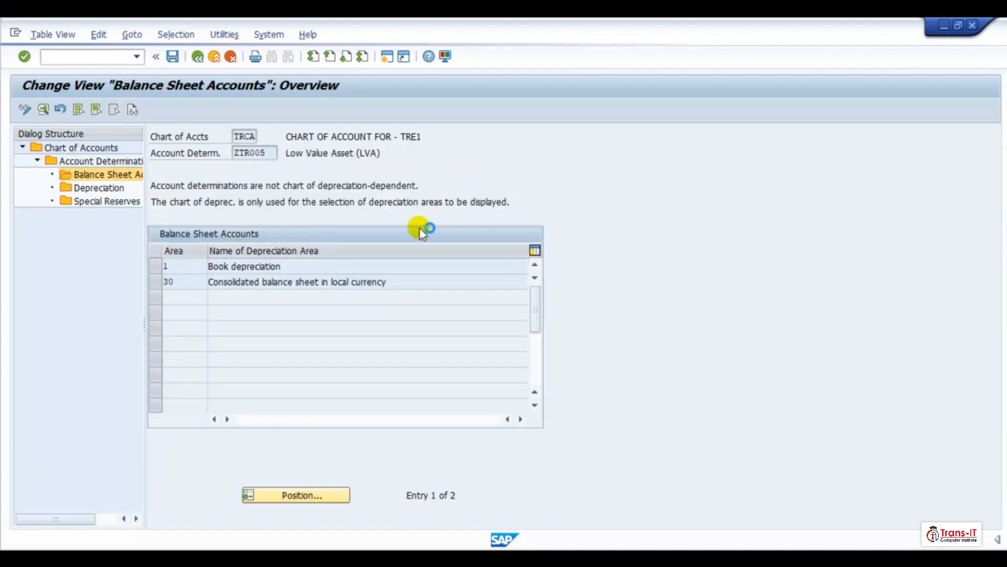
pyautogui.moveTo(381, 219); pyautogui.dragTo(416, 490)
pyautogui.hotkey('ctrl', 'c')
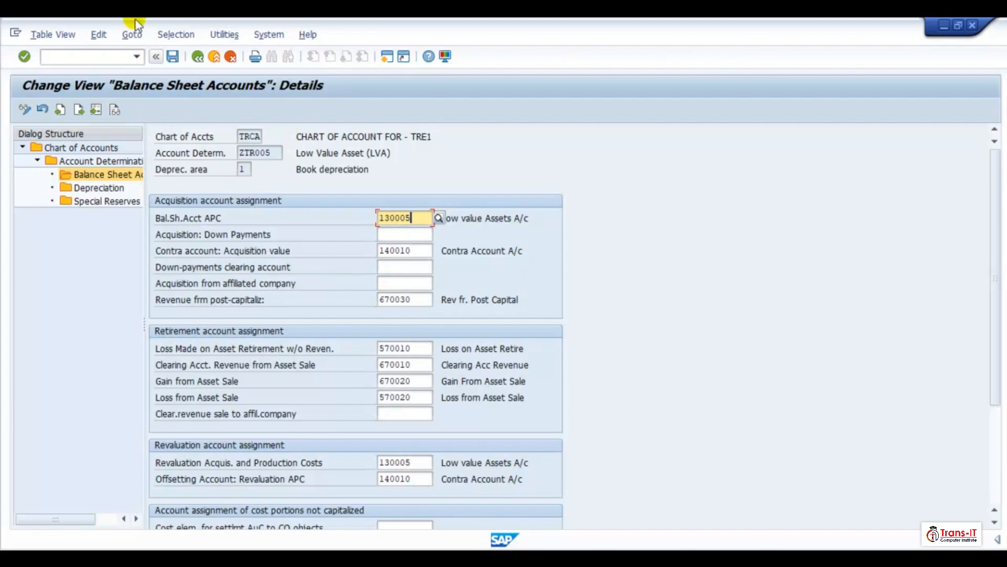
pyautogui.click(198, 57)
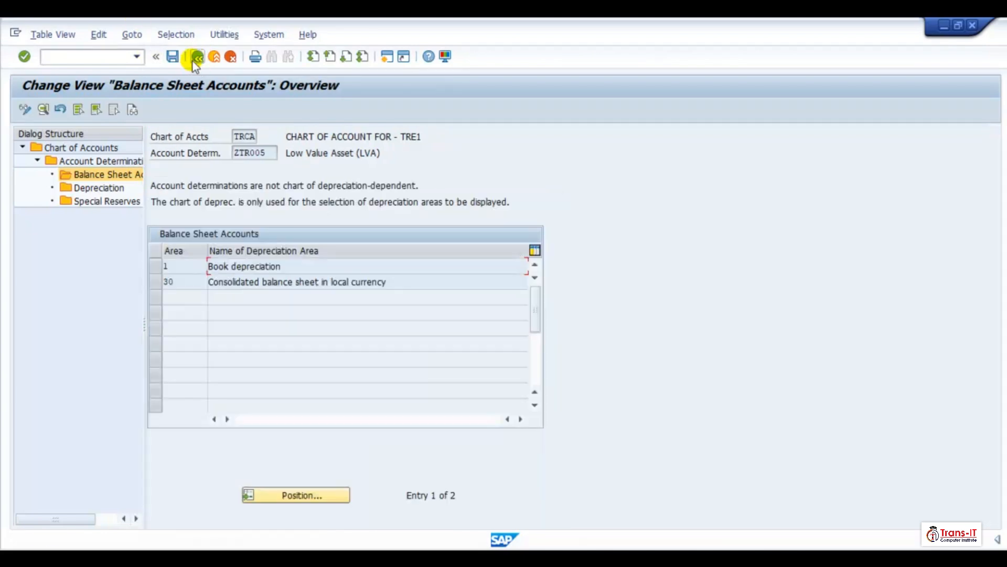
pyautogui.click(197, 58)
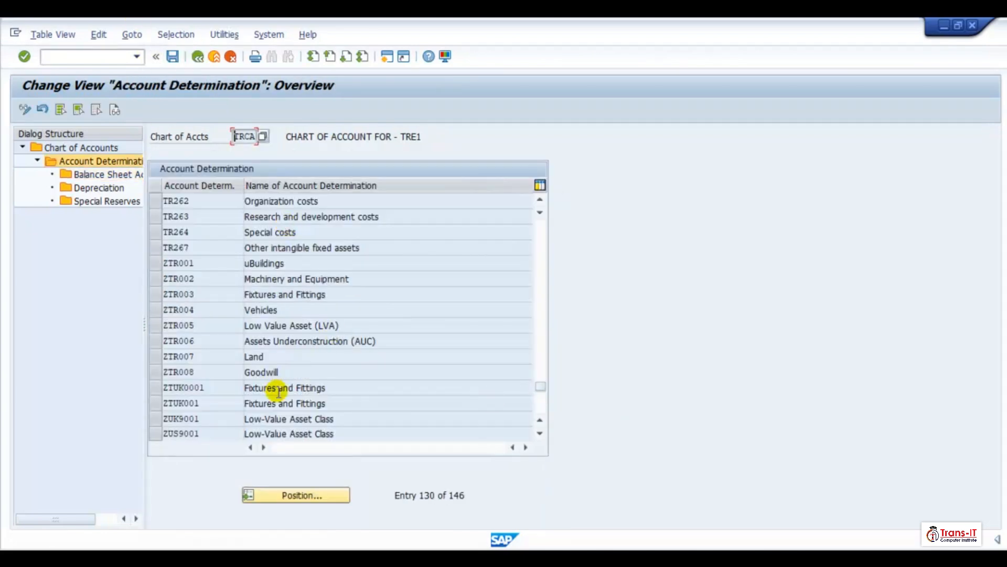
# - Open the book depreciation balance sheet accounts of ZTR006 and set its APC account to 130006 from the suggestion list
pyautogui.click(157, 341)
pyautogui.click(94, 176)
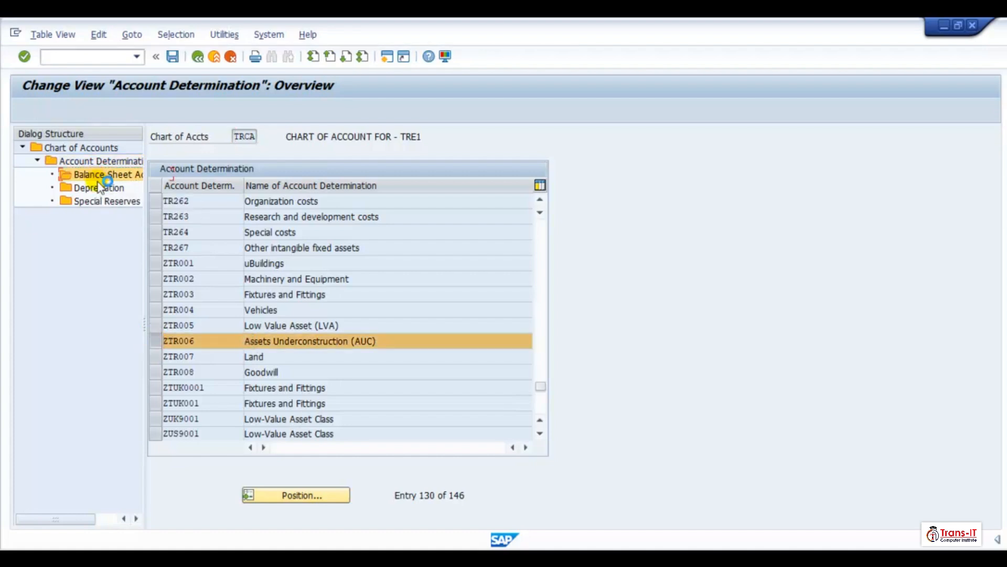
pyautogui.doubleClick(263, 268)
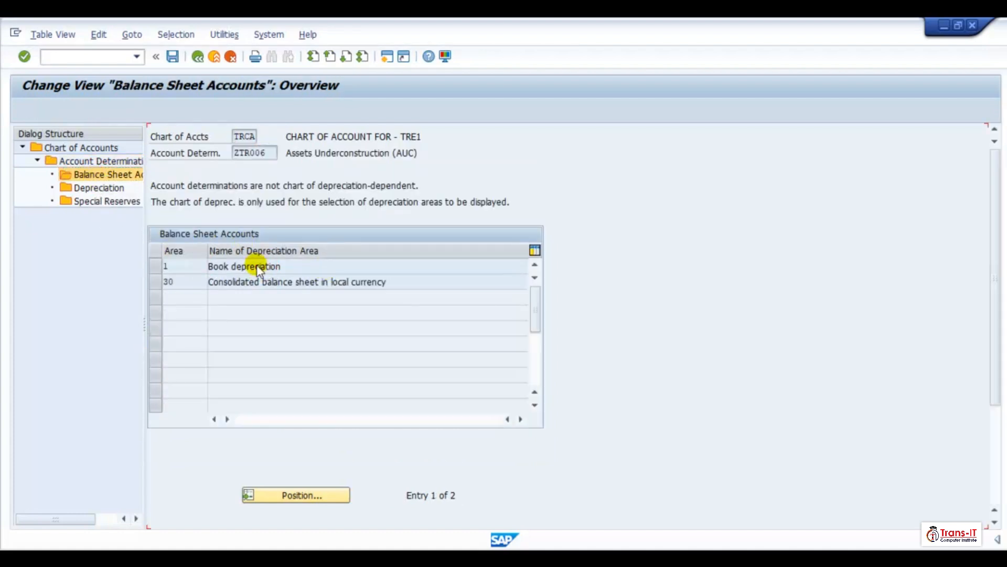
pyautogui.click(397, 215)
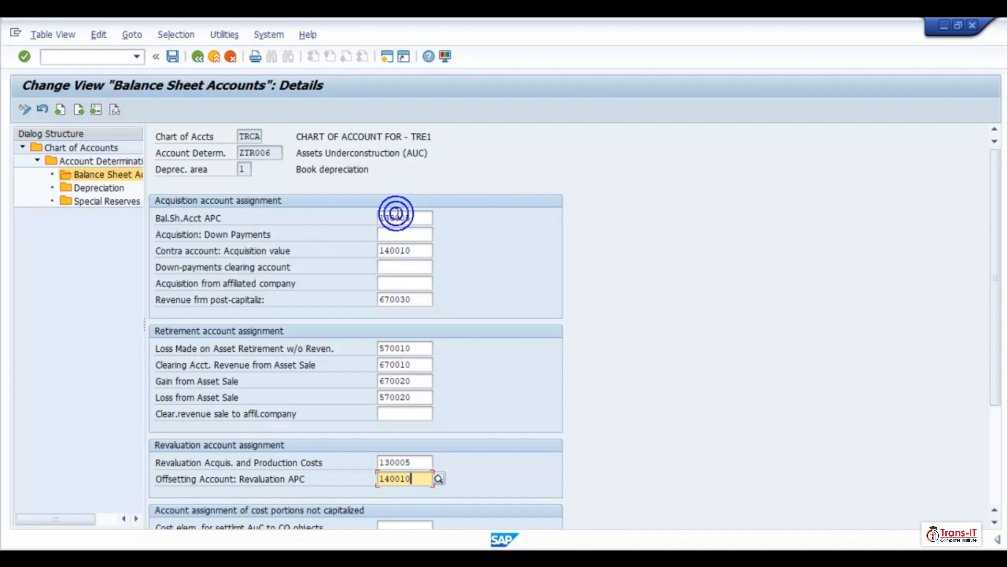
pyautogui.click(422, 218)
pyautogui.press('BackSpace')
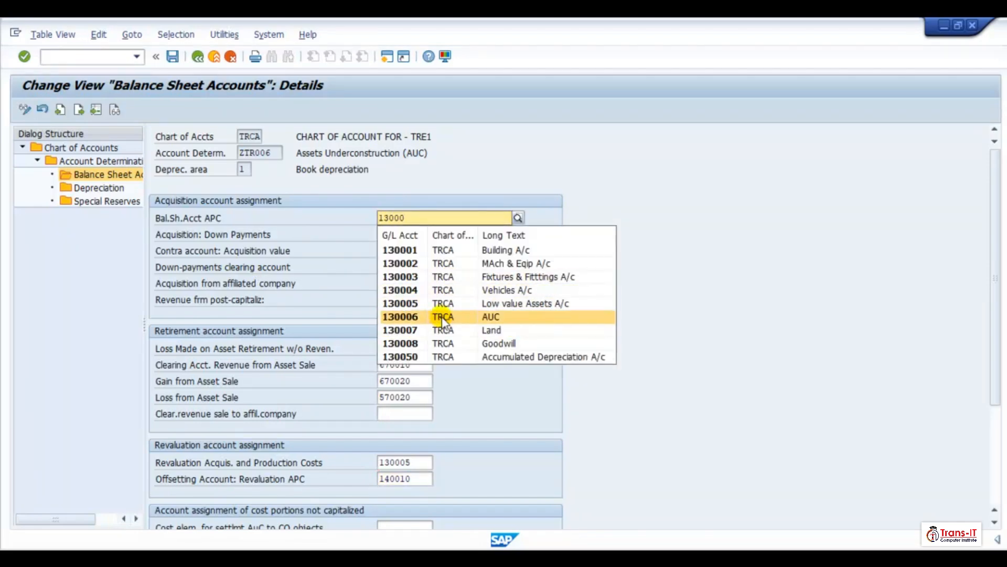
pyautogui.click(441, 315)
# - Set the ZTR006 revaluation acquisition and production costs account to 130006 and save the entries
pyautogui.click(414, 462)
pyautogui.press('BackSpace')
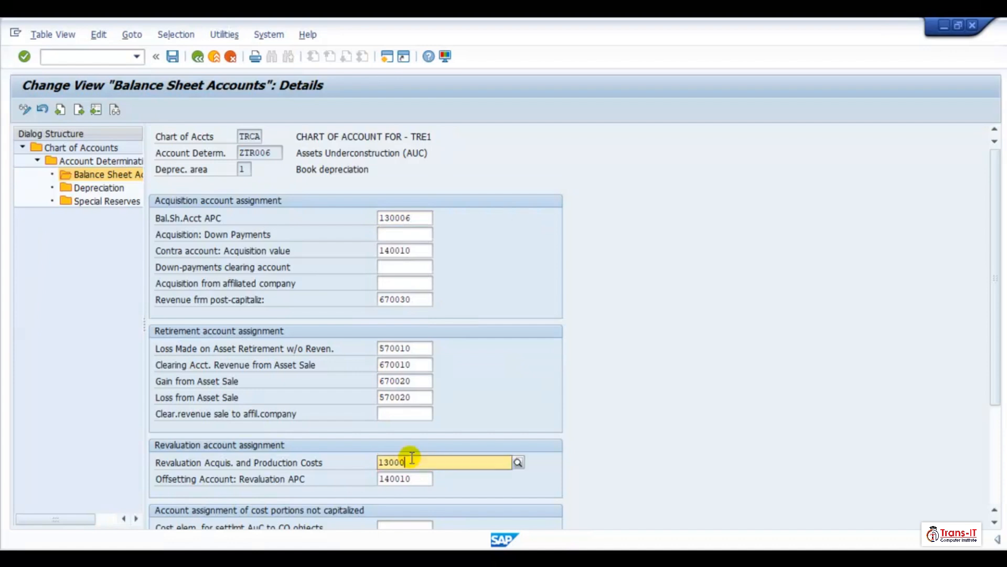
pyautogui.write('6')
pyautogui.press('Return')
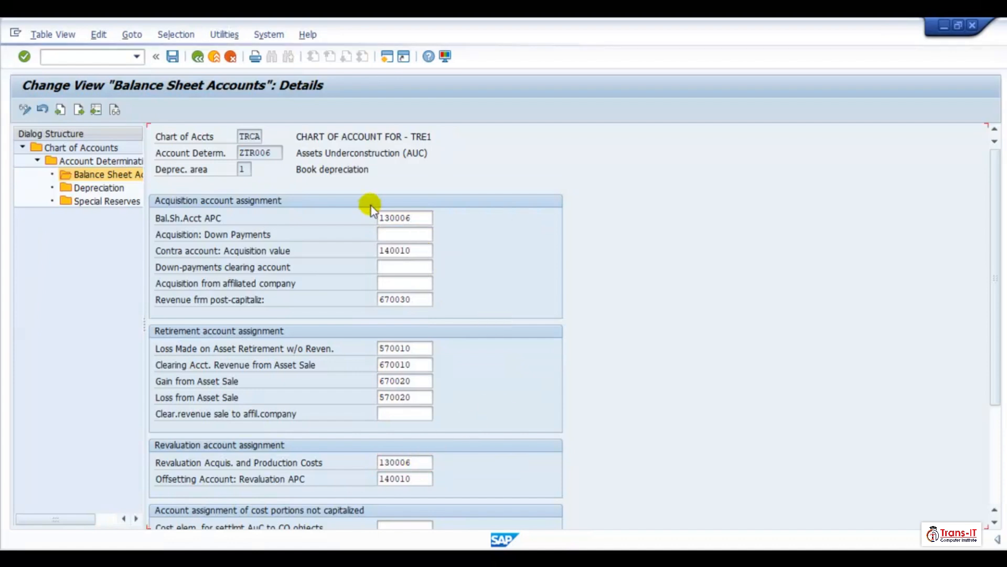
pyautogui.click(172, 62)
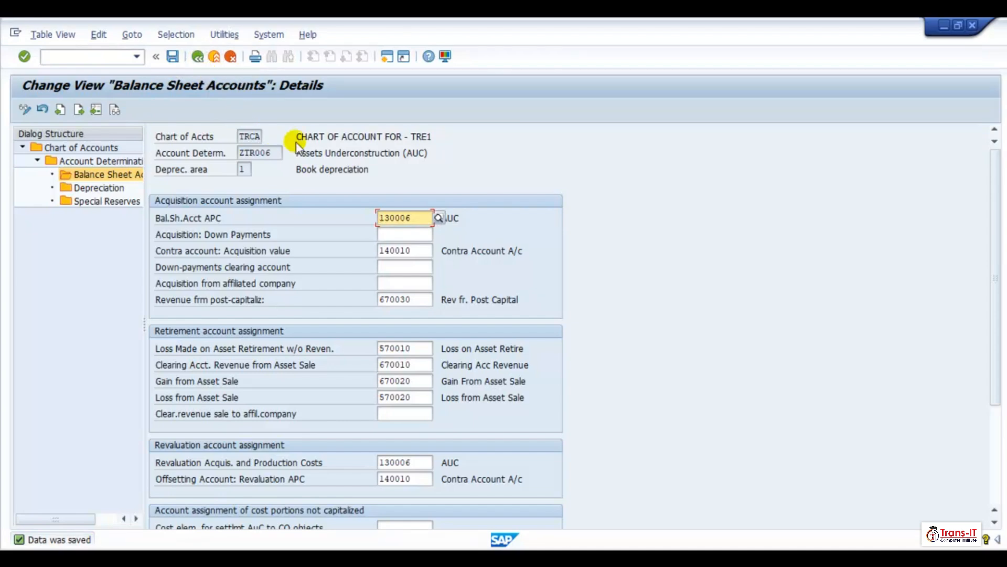
# - Open depreciation area 30 of ZTR006 and set its APC balance sheet account to 130006
pyautogui.click(197, 56)
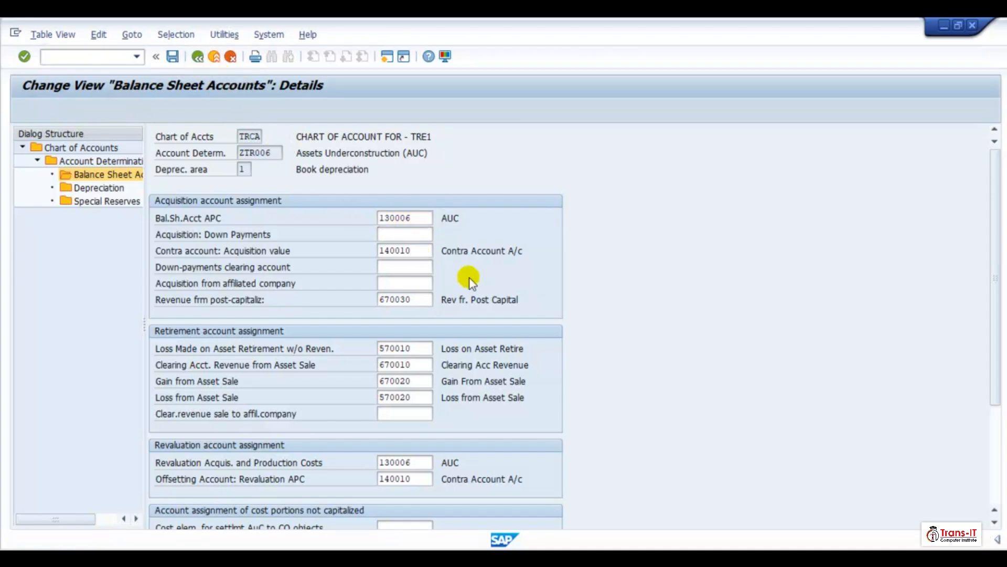
pyautogui.doubleClick(282, 282)
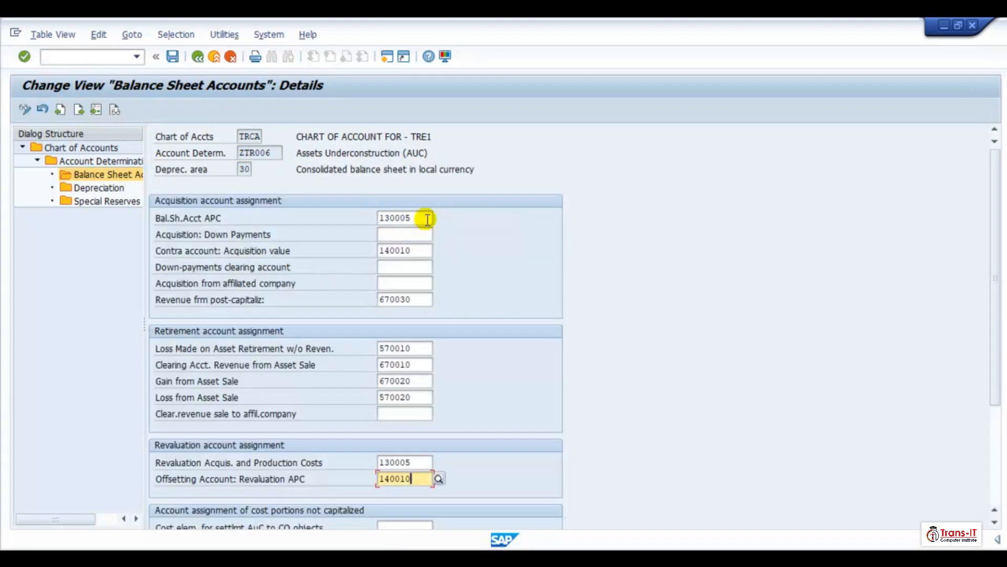
pyautogui.click(425, 219)
pyautogui.press('BackSpace')
pyautogui.write('6')
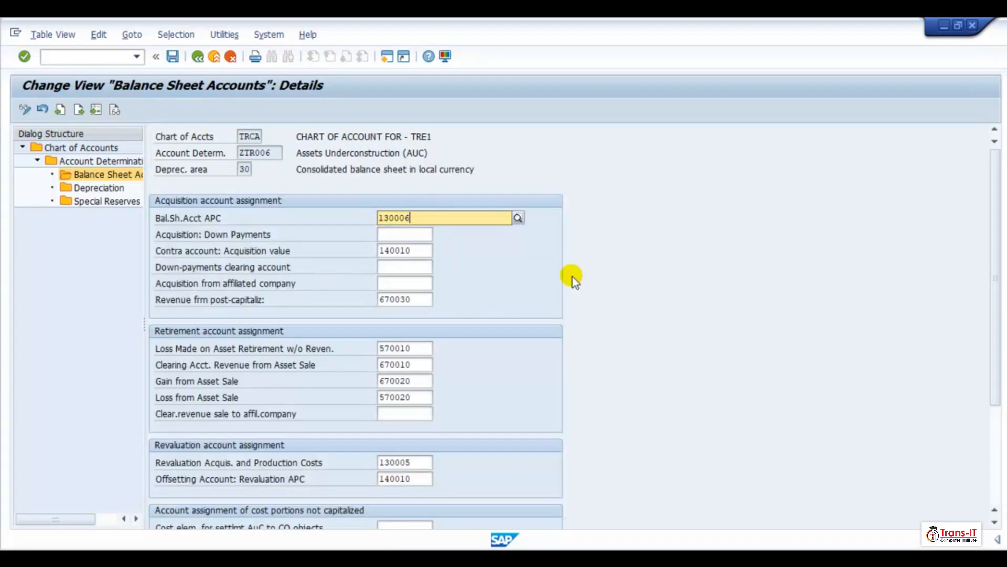
# - Set the area 30 revaluation acquisition and production costs account to 130006 and save
pyautogui.click(423, 461)
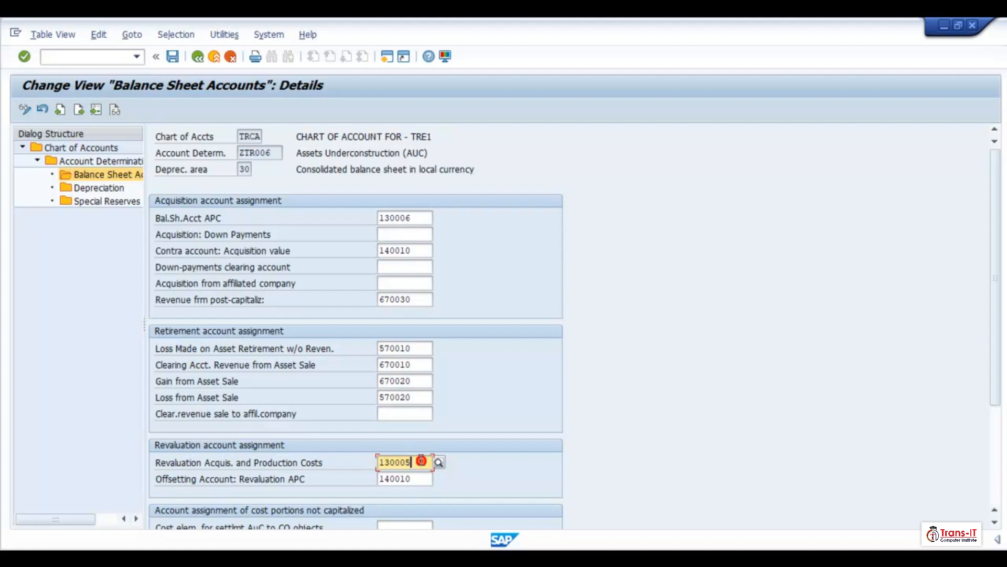
pyautogui.press('BackSpace')
pyautogui.write('6')
pyautogui.press('Return')
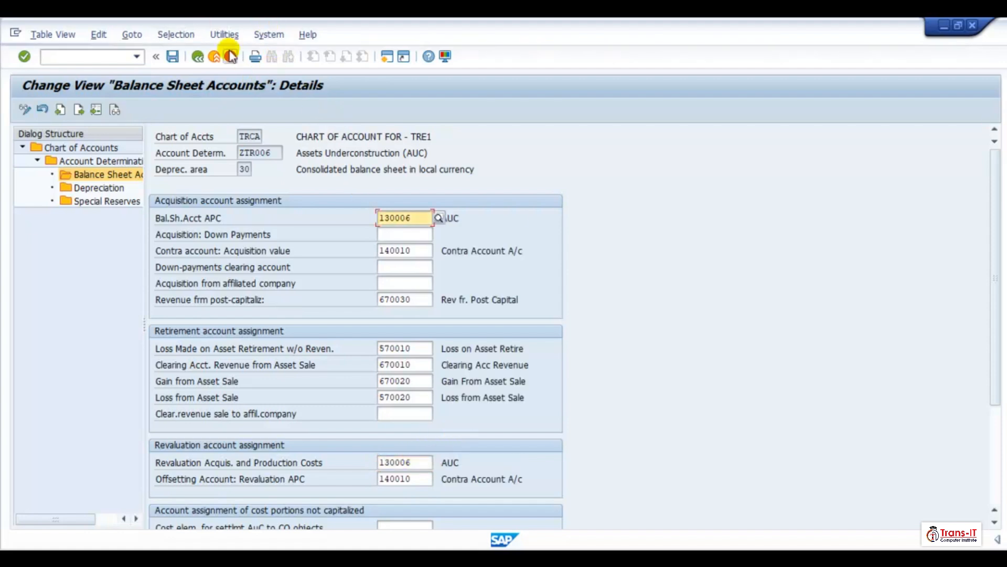
pyautogui.click(177, 57)
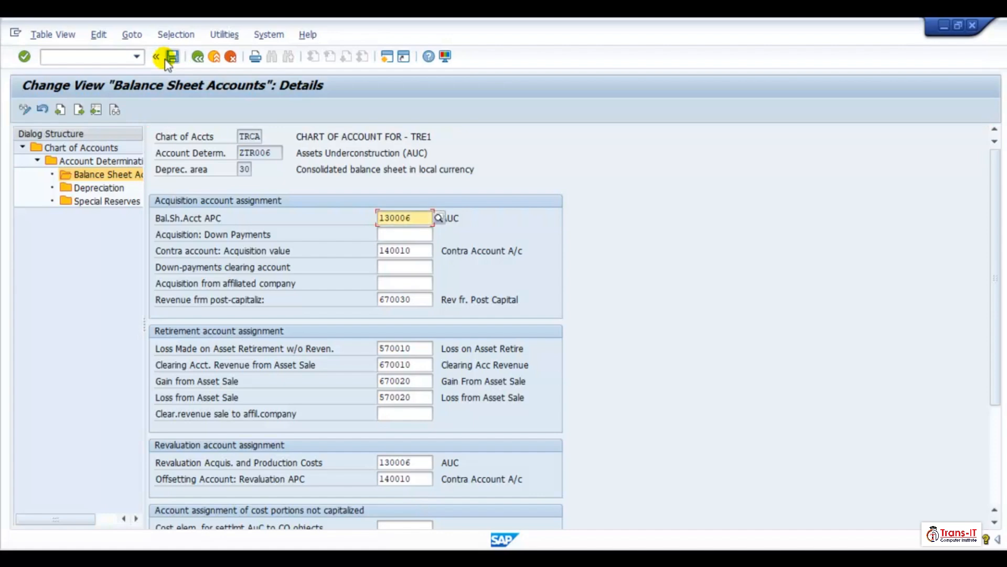
# - Open the book depreciation balance sheet accounts of ZTR007 Land, fill in the account assignments and set the APC account to 130007
pyautogui.click(199, 58)
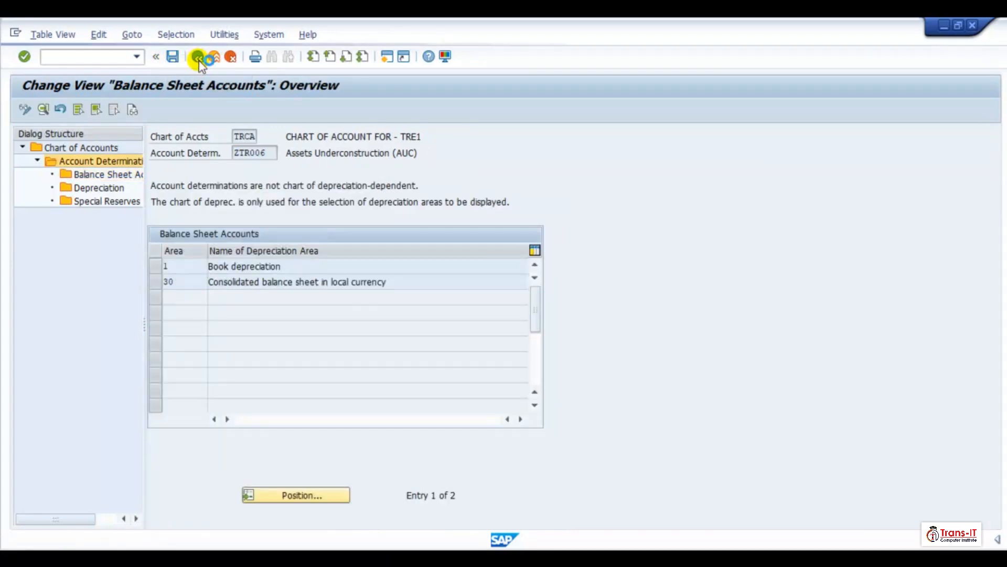
pyautogui.click(198, 57)
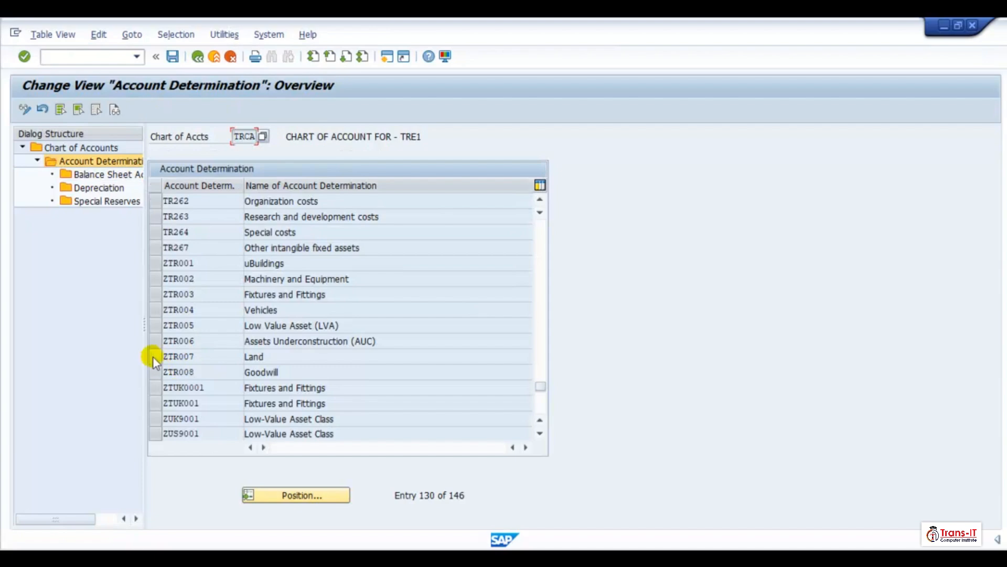
pyautogui.click(152, 357)
pyautogui.doubleClick(84, 175)
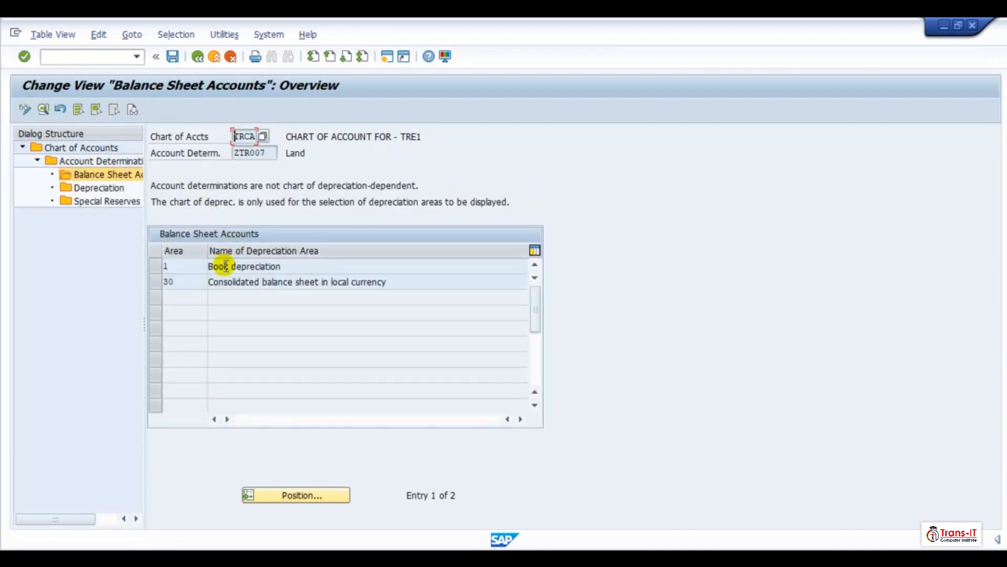
pyautogui.doubleClick(352, 261)
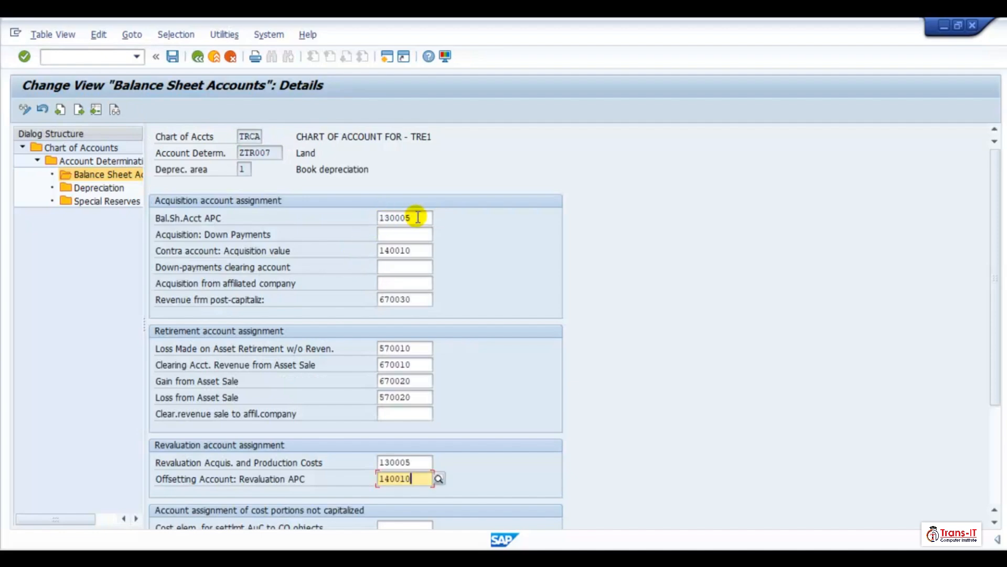
pyautogui.click(421, 218)
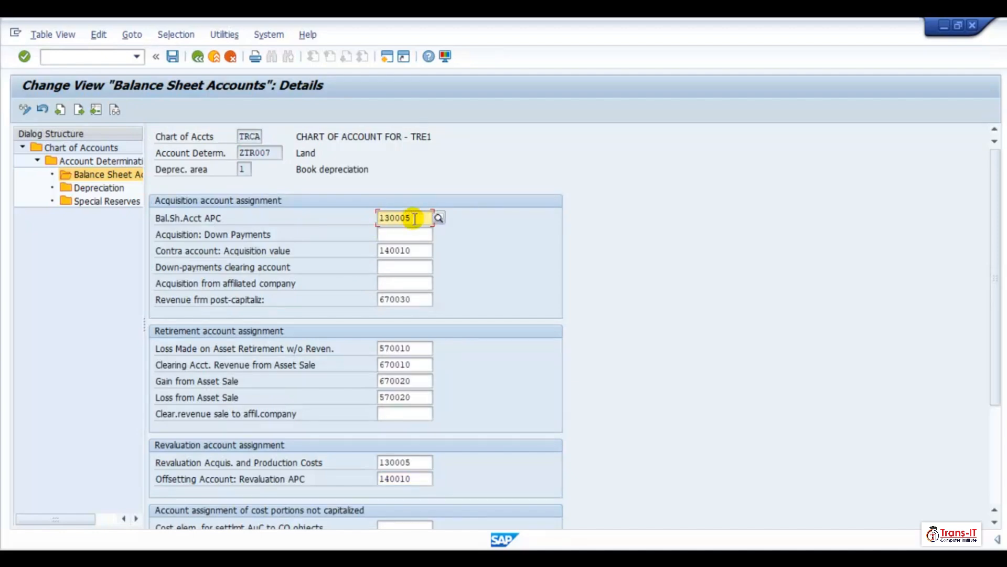
pyautogui.press('BackSpace')
pyautogui.write('7')
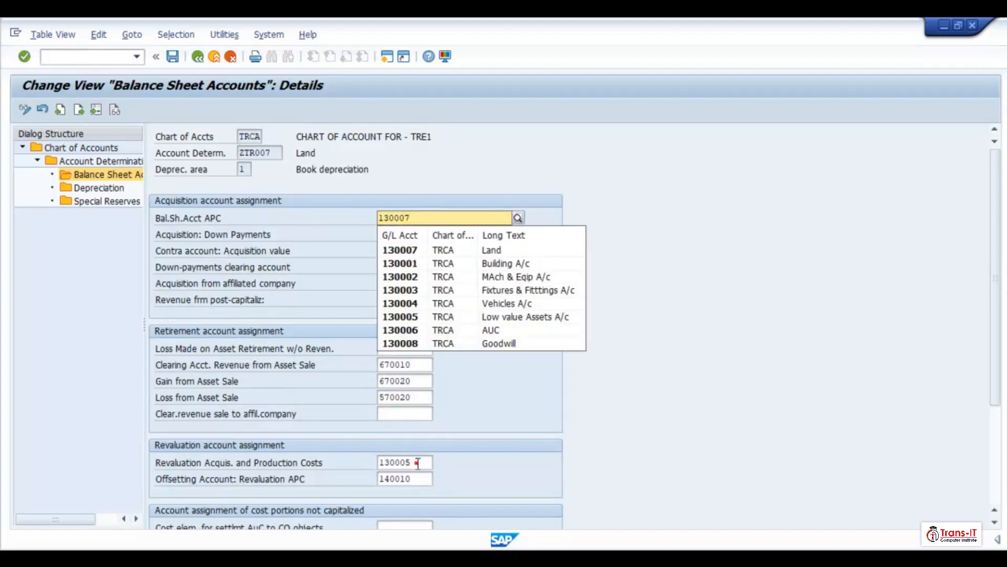
# - Set the ZTR007 revaluation acquisition and production costs account to 130007 and save the entries
pyautogui.click(415, 462)
pyautogui.press('BackSpace')
pyautogui.write('7')
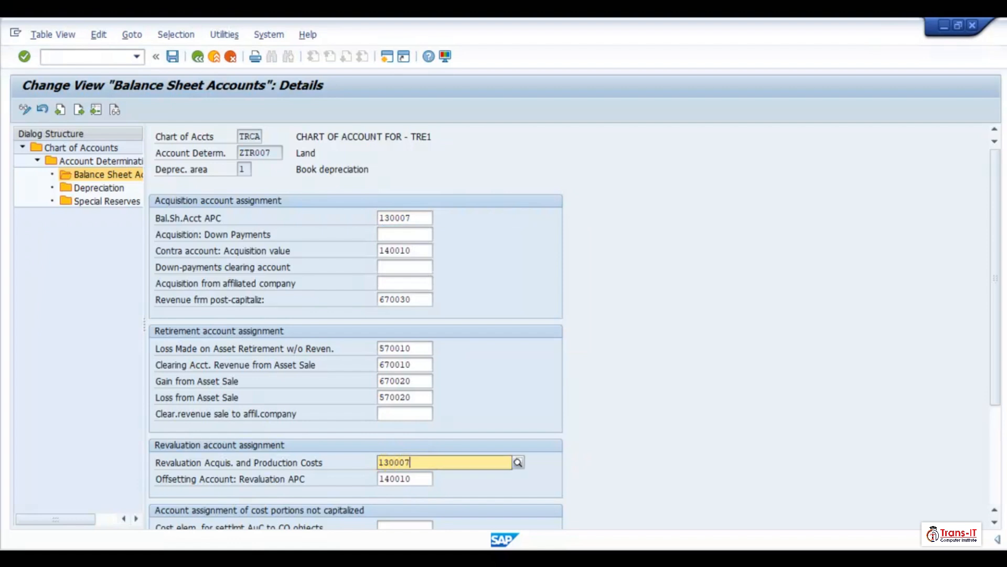
pyautogui.press('Return')
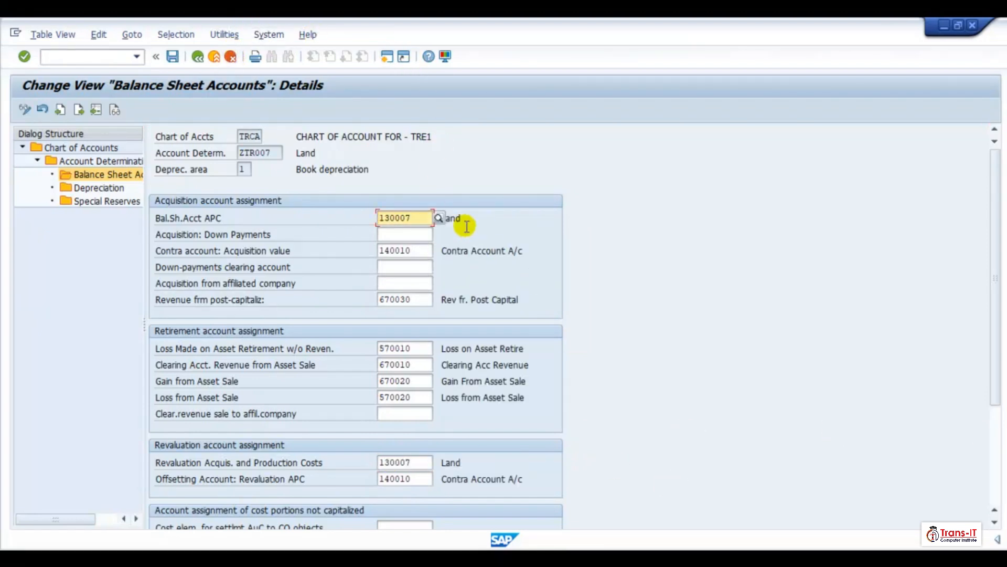
pyautogui.click(172, 56)
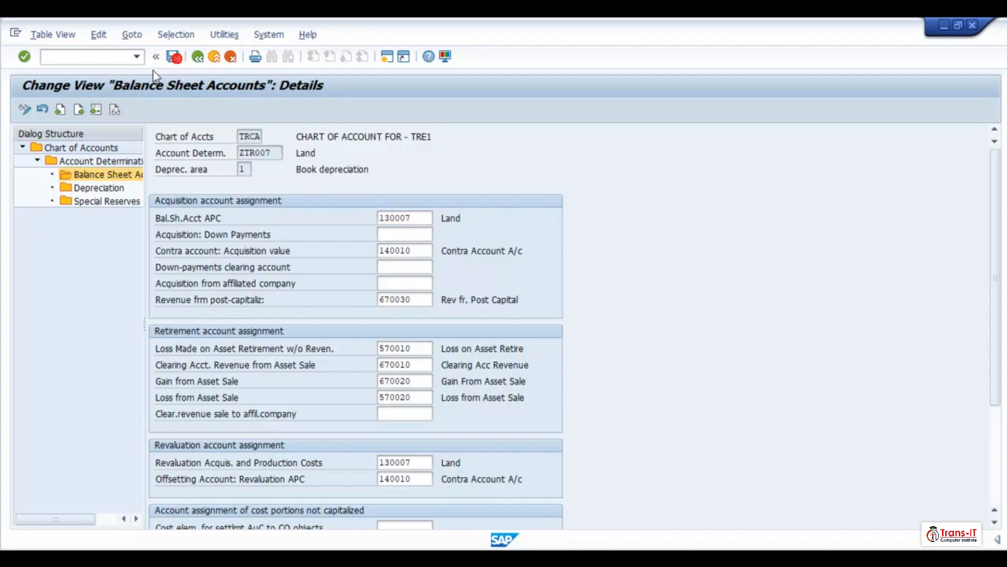
# - Open depreciation area 30 of ZTR007, fill in its account assignments and set the APC account to 130007
pyautogui.click(198, 56)
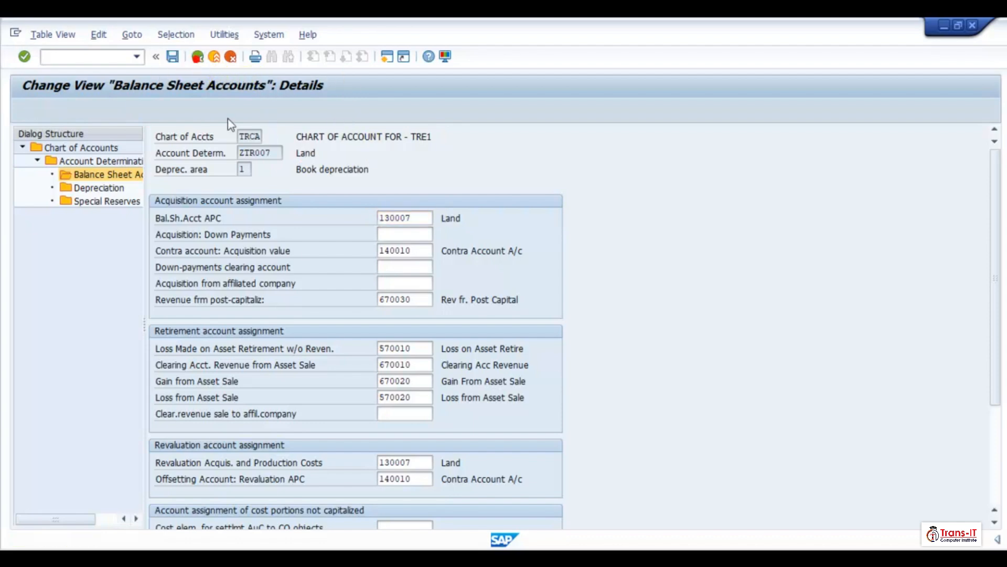
pyautogui.doubleClick(275, 283)
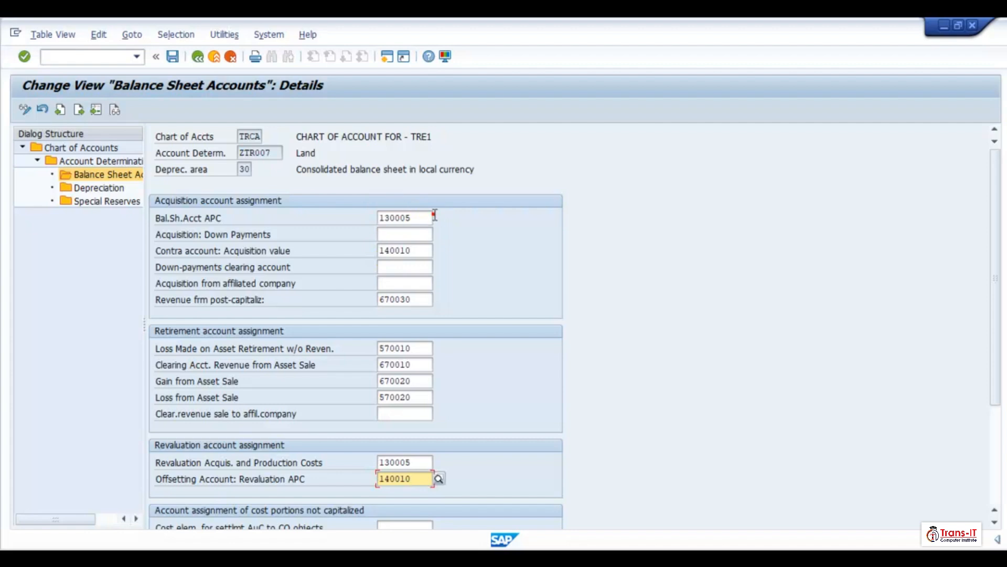
pyautogui.click(423, 218)
pyautogui.press('BackSpace')
pyautogui.write('7')
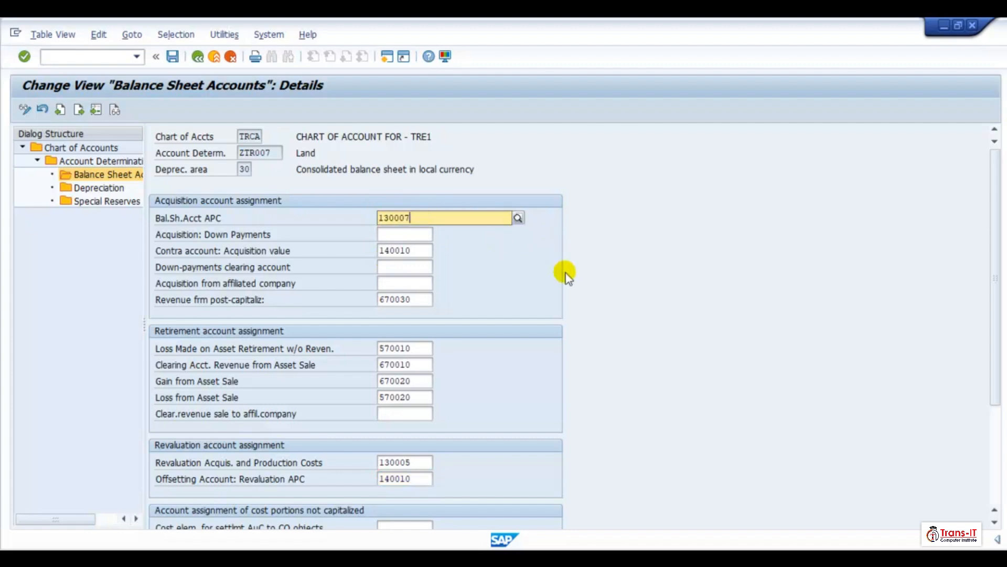
# - Set the area 30 revaluation acquisition and production costs account of ZTR007 to 130007 and confirm
pyautogui.click(424, 462)
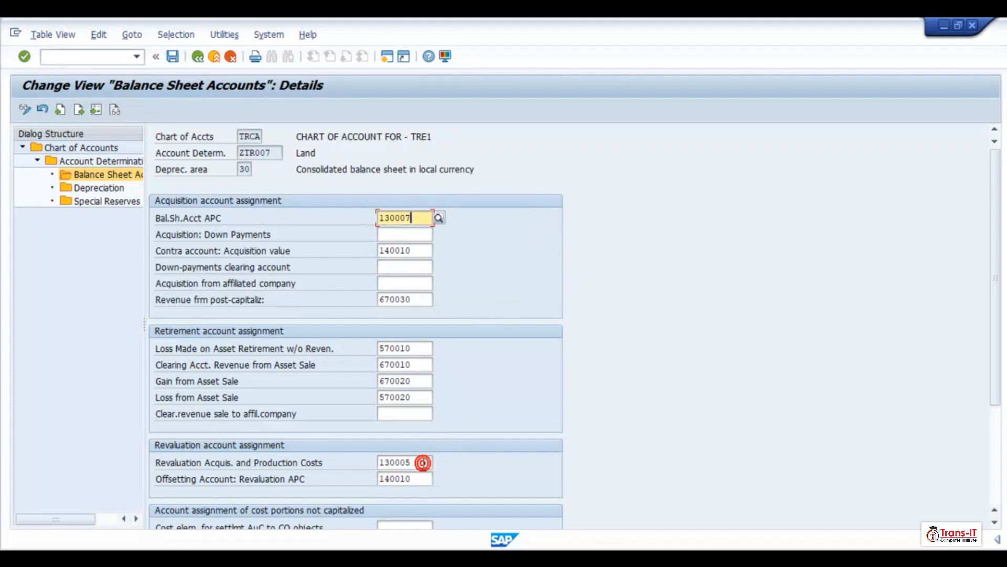
pyautogui.press('BackSpace')
pyautogui.write('7')
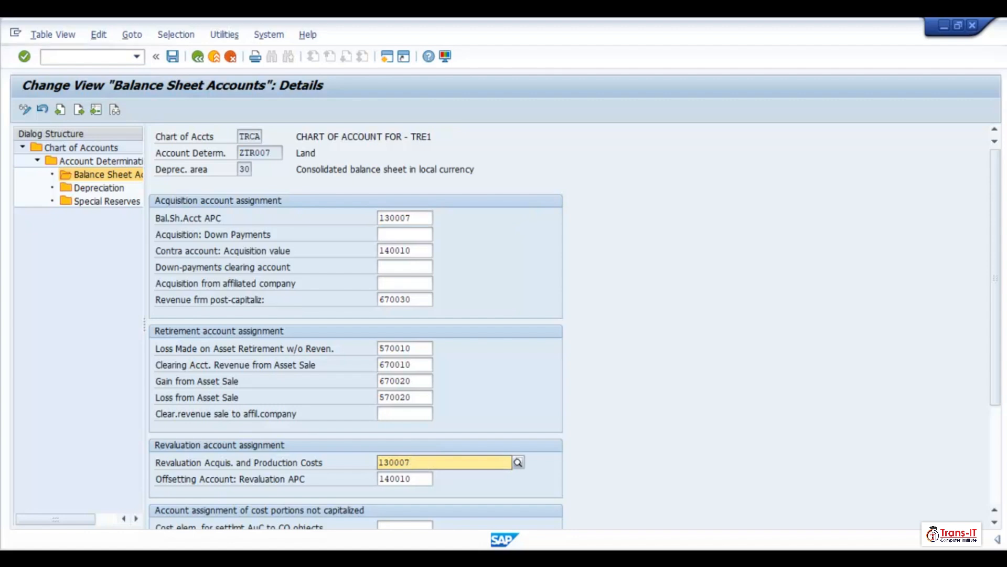
pyautogui.press('Return')
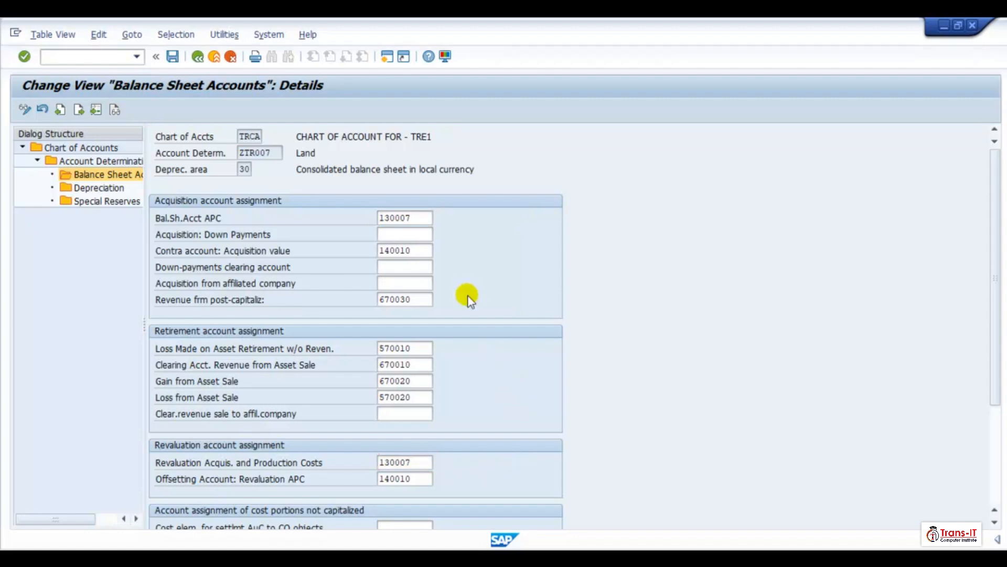
# - Save the ZTR007 area 30 entries and return to the list of account determinations
pyautogui.click(173, 57)
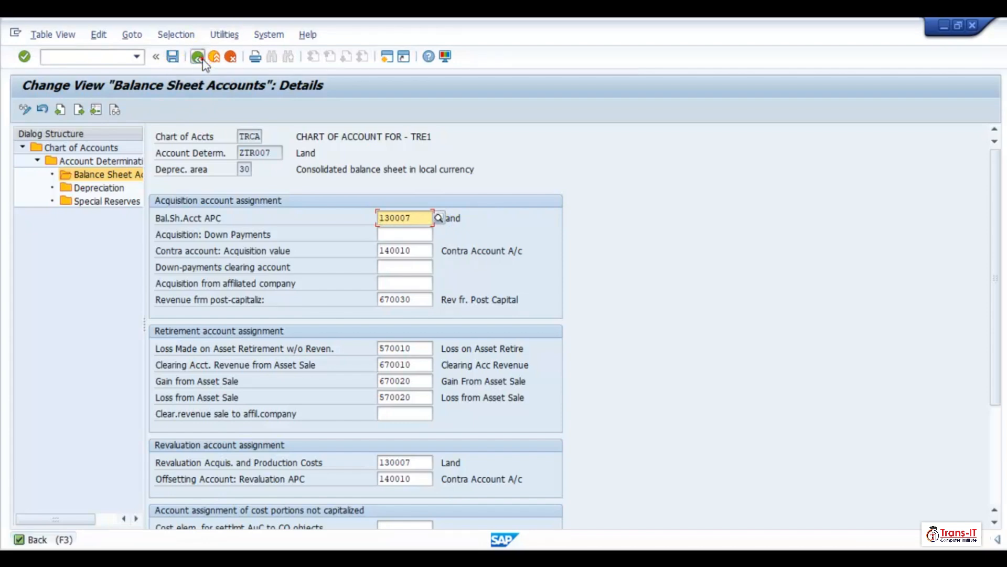
pyautogui.click(198, 56)
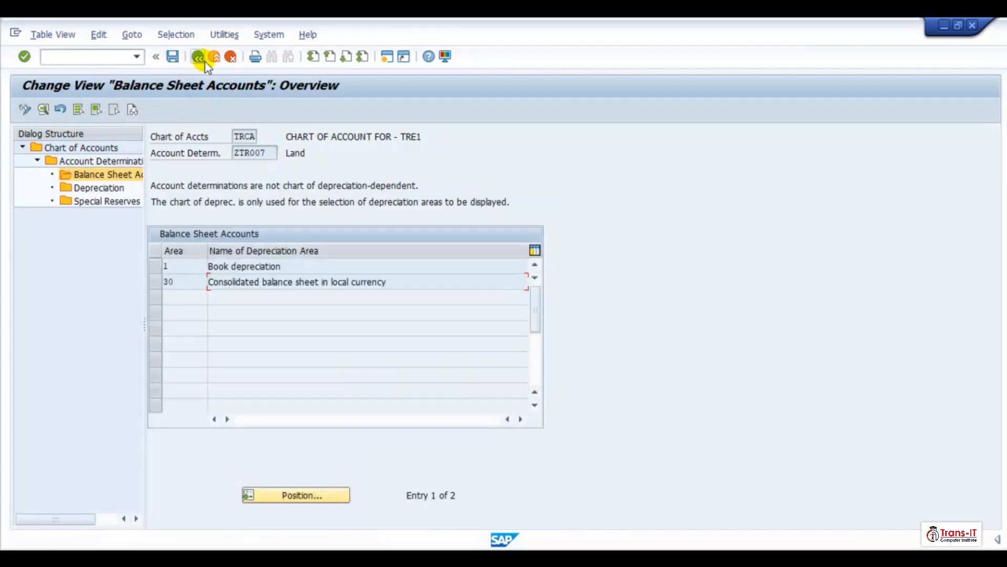
pyautogui.click(196, 55)
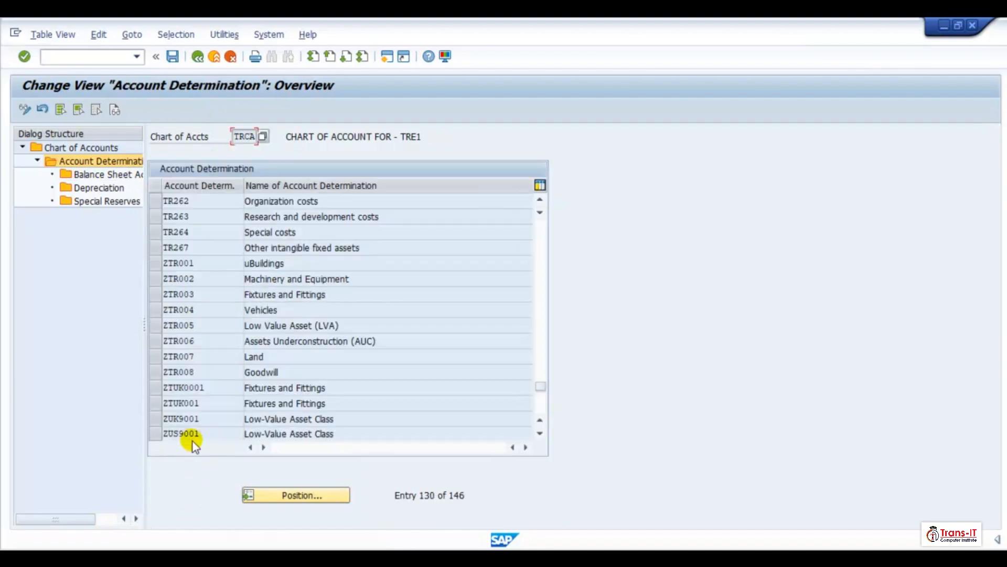
pyautogui.click(155, 371)
pyautogui.doubleClick(105, 176)
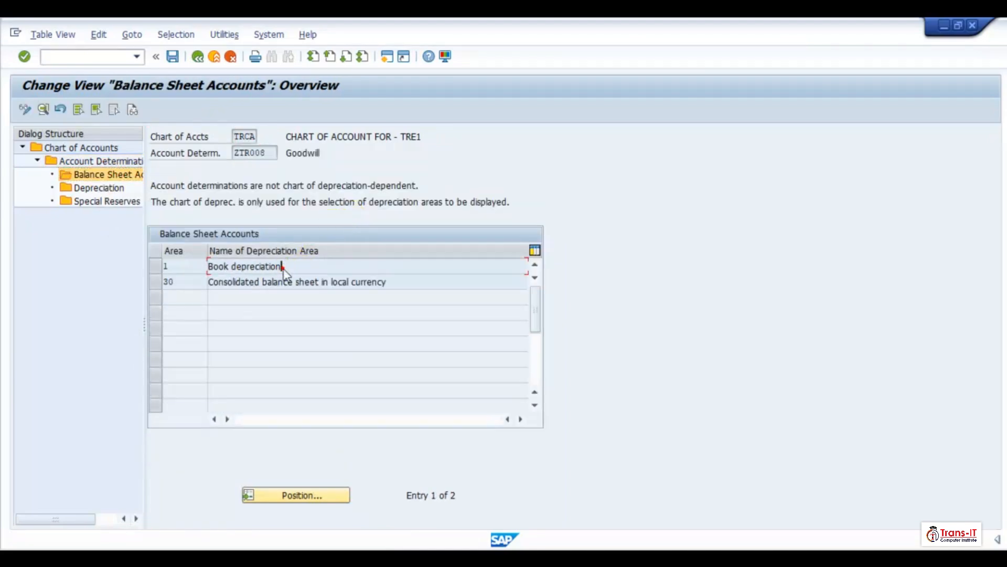
pyautogui.click(282, 267)
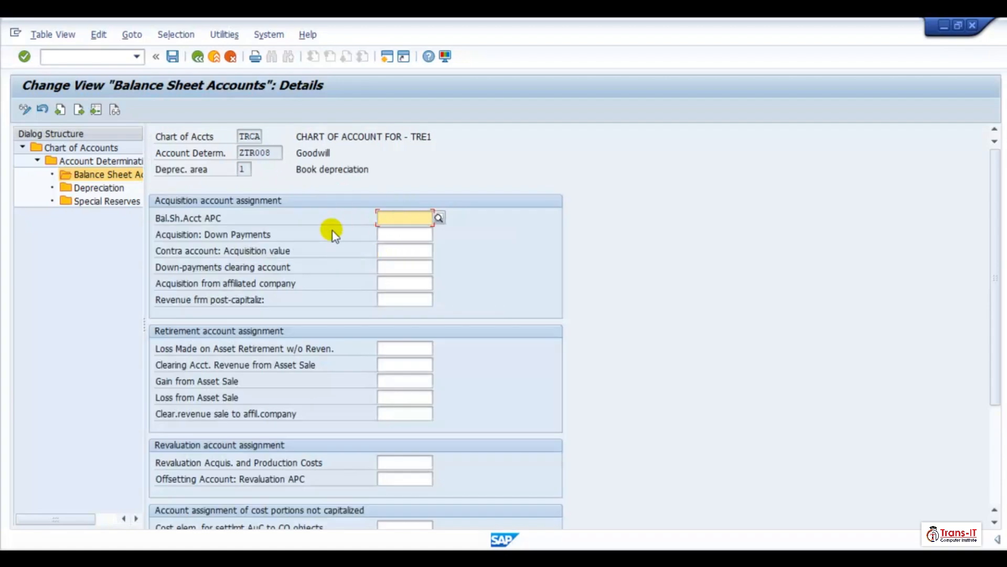
pyautogui.click(197, 57)
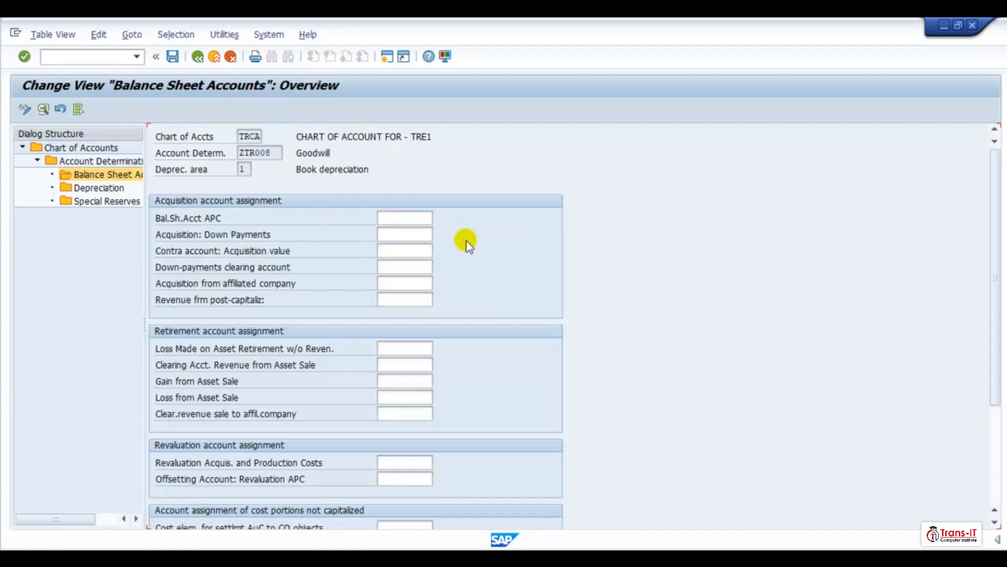
pyautogui.click(198, 58)
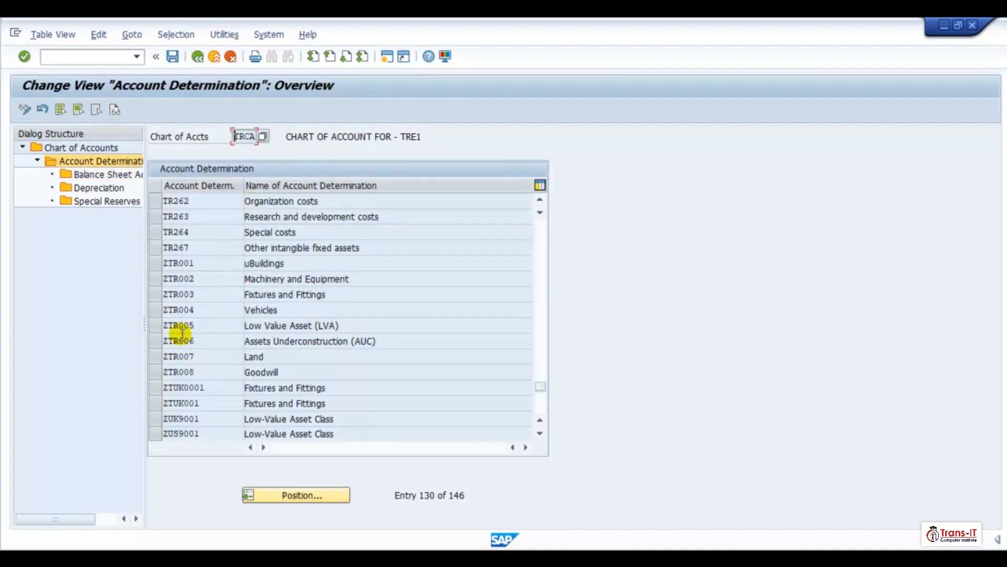
# - Open the book depreciation balance sheet accounts of ZTR007 Land and copy its account assignments
pyautogui.click(158, 356)
pyautogui.doubleClick(105, 174)
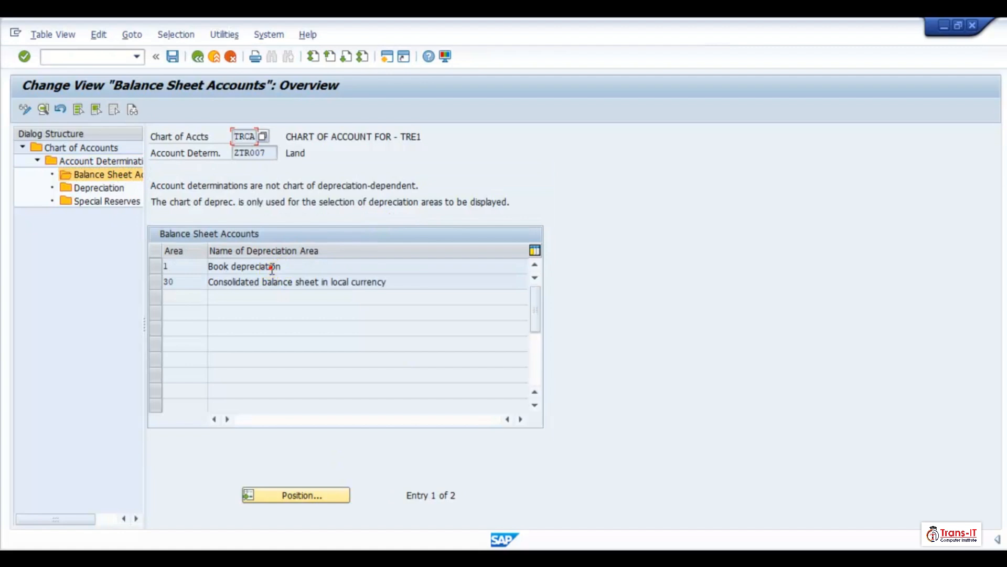
pyautogui.doubleClick(337, 266)
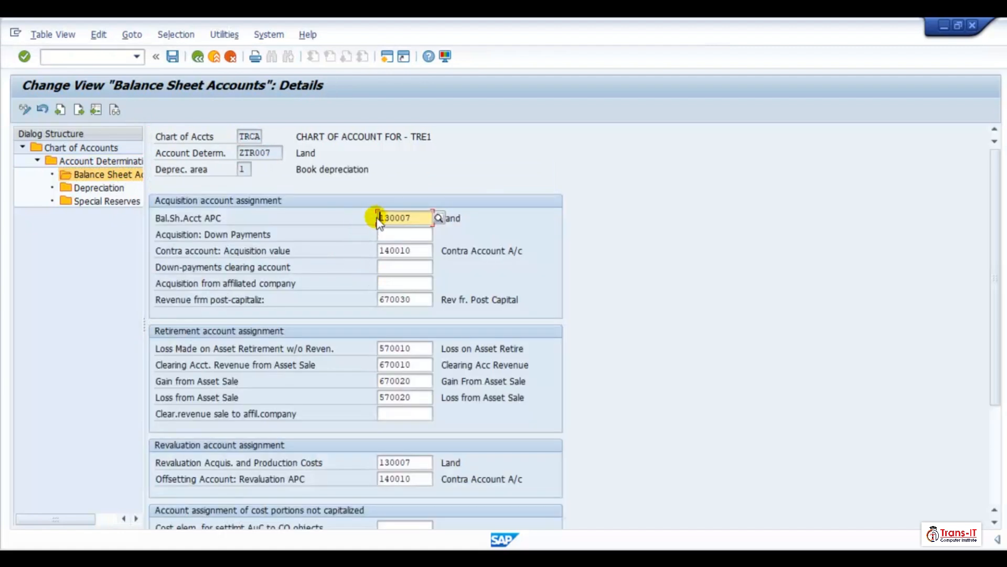
pyautogui.moveTo(383, 218); pyautogui.dragTo(417, 480)
pyautogui.hotkey('ctrl', 'c')
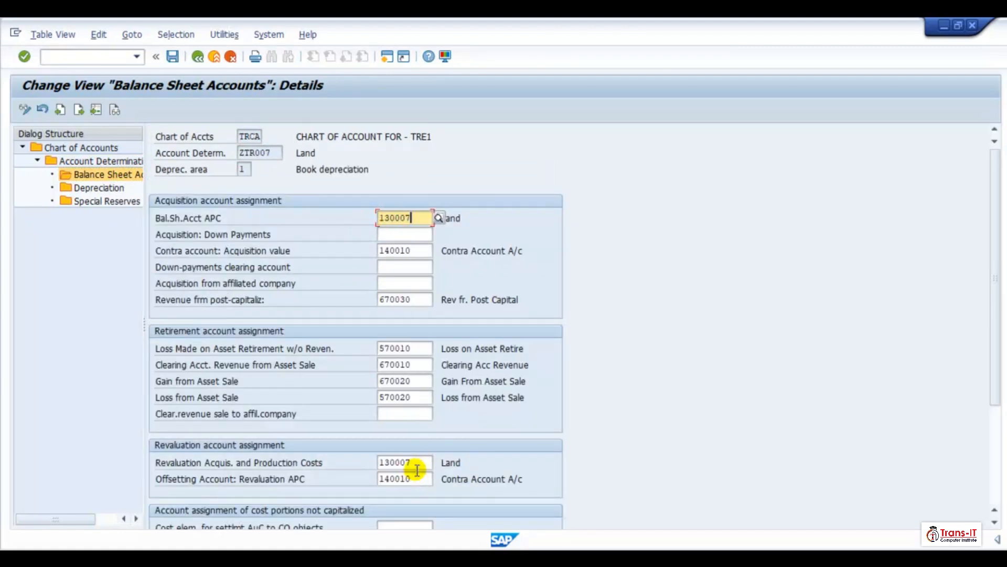
# - Open the book depreciation balance sheet accounts of ZTR008 Goodwill and set the APC account to 130008
pyautogui.click(197, 58)
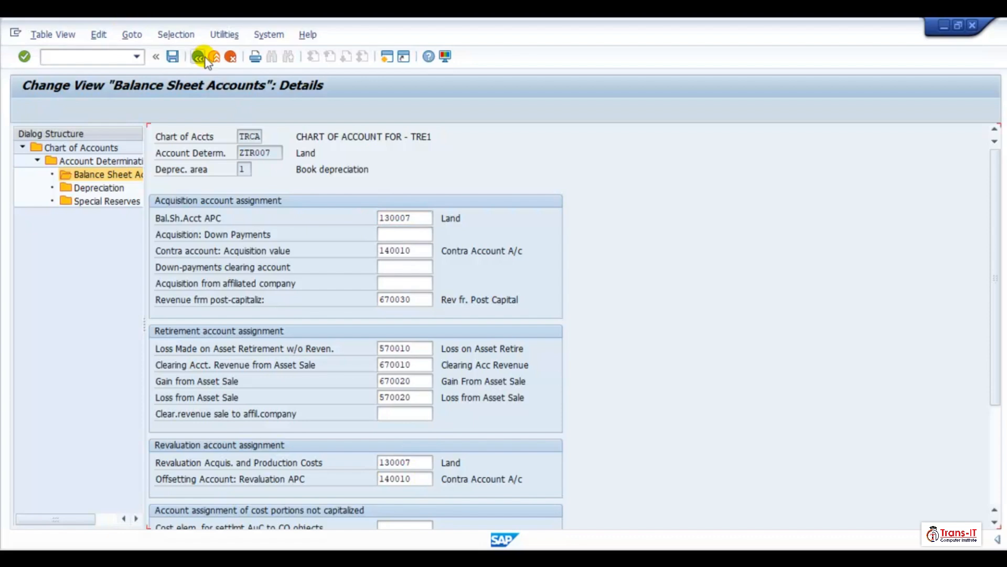
pyautogui.click(198, 58)
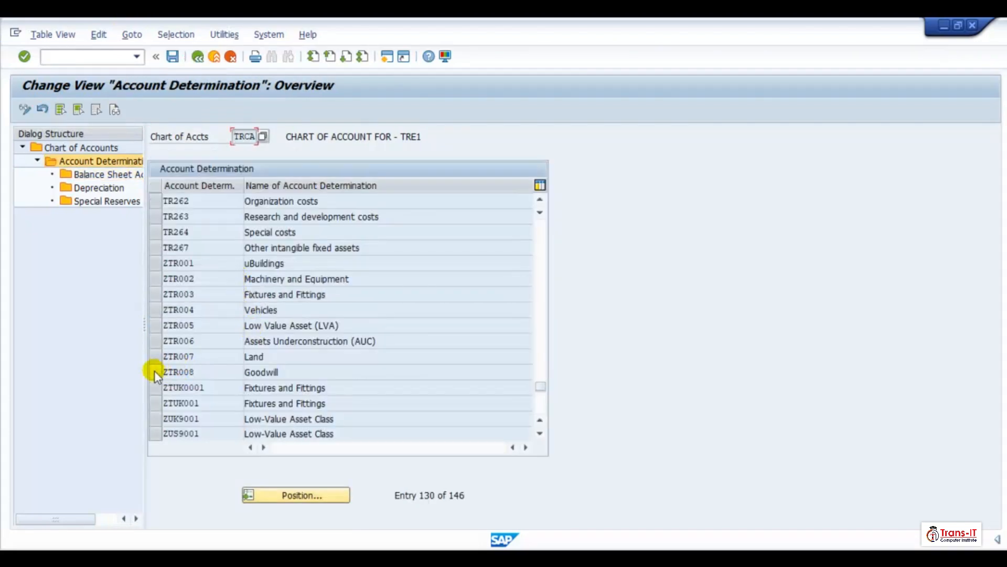
pyautogui.click(154, 372)
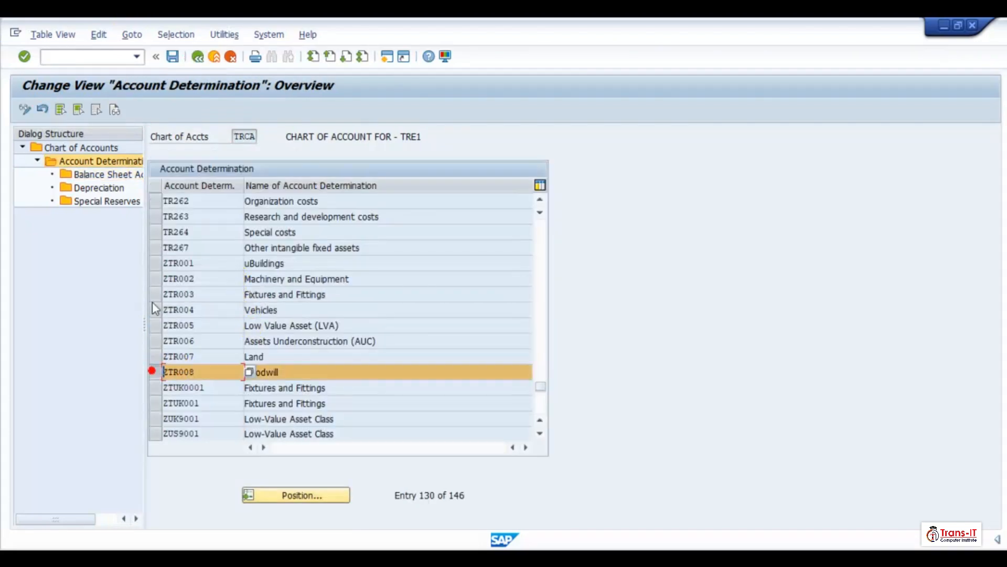
pyautogui.doubleClick(93, 179)
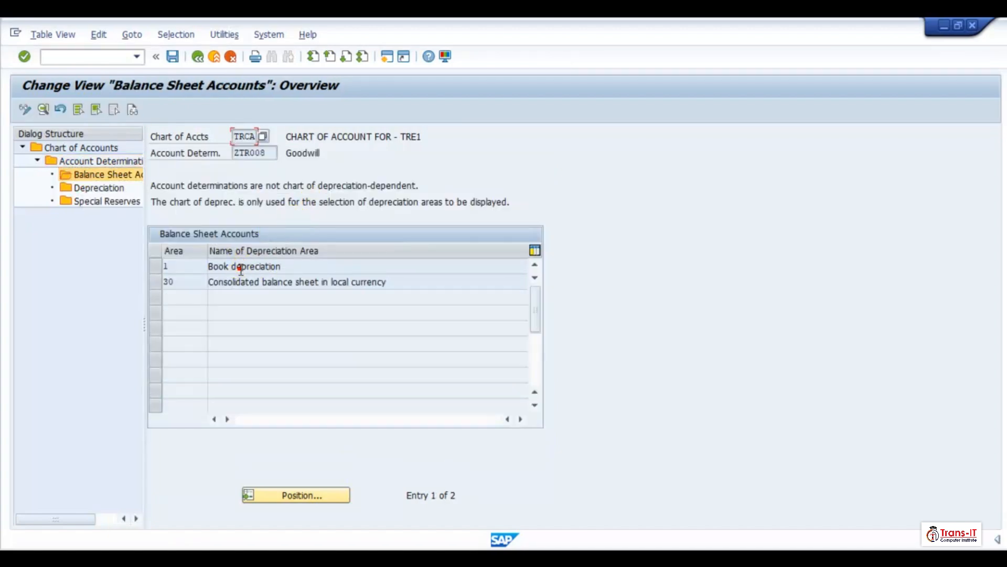
pyautogui.doubleClick(240, 269)
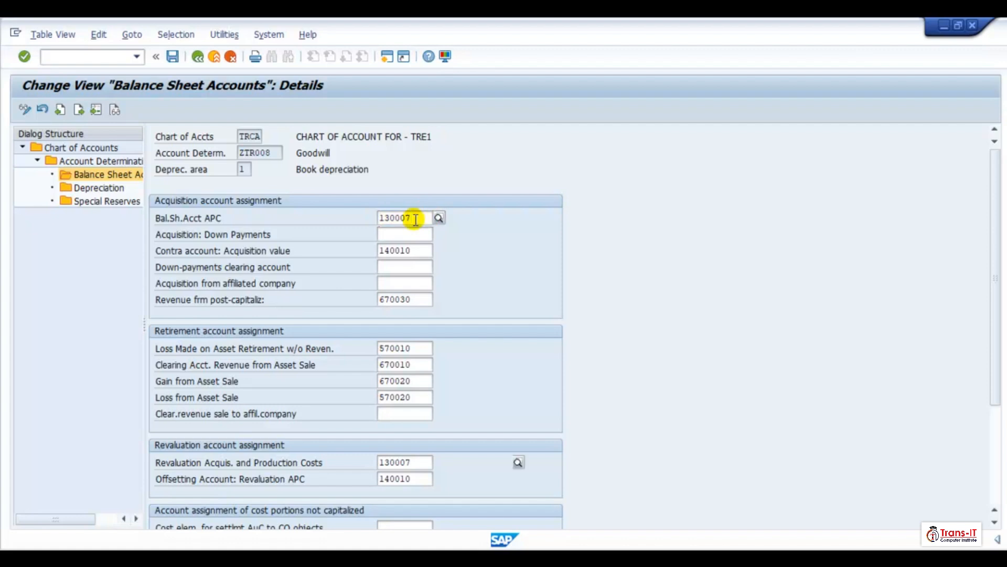
pyautogui.press('BackSpace')
pyautogui.write('8')
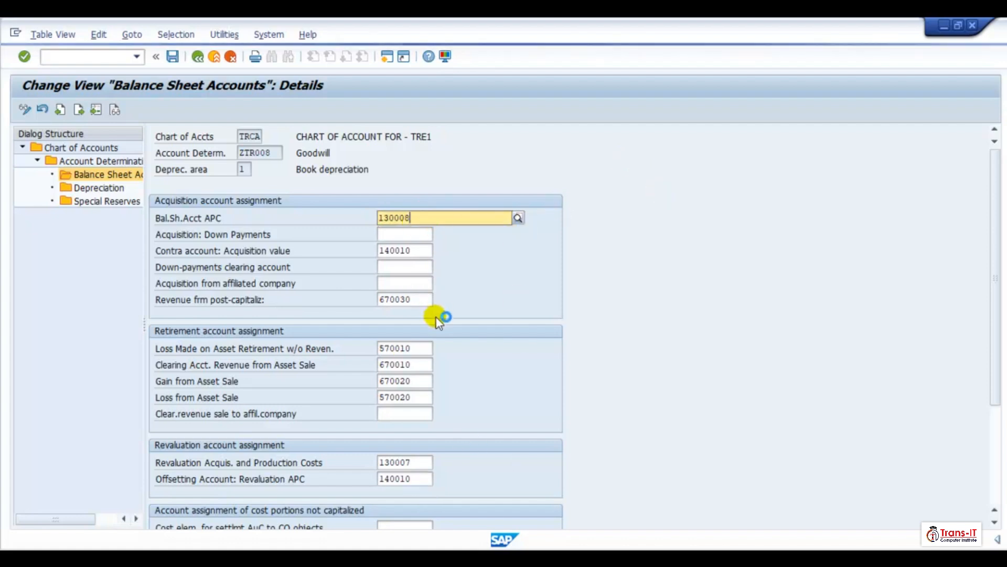
pyautogui.press('F4')
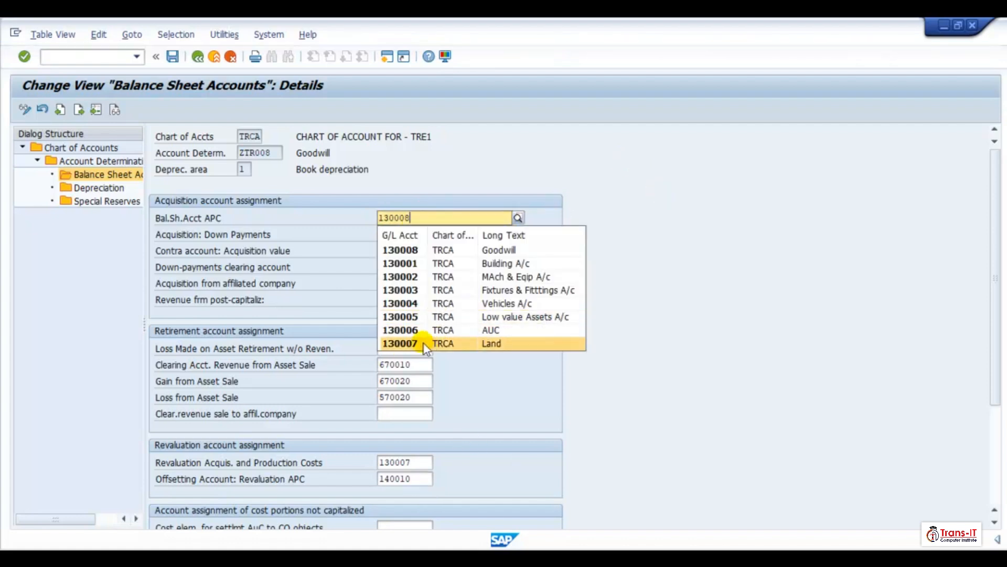
pyautogui.click(407, 250)
# - Set the ZTR008 revaluation acquisition and production costs account to 130008 and save the entries
pyautogui.click(419, 462)
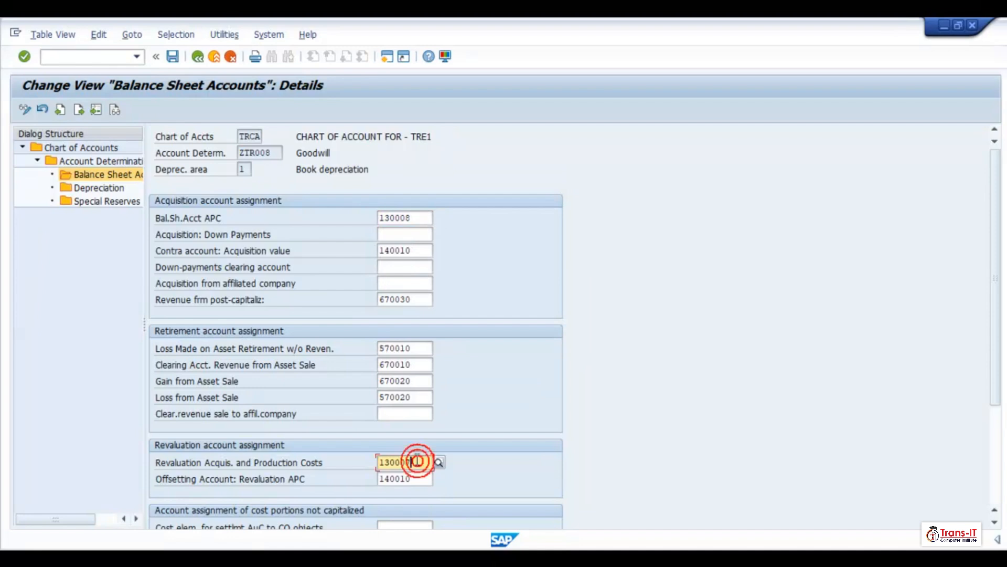
pyautogui.press('BackSpace')
pyautogui.write('8')
pyautogui.press('Return')
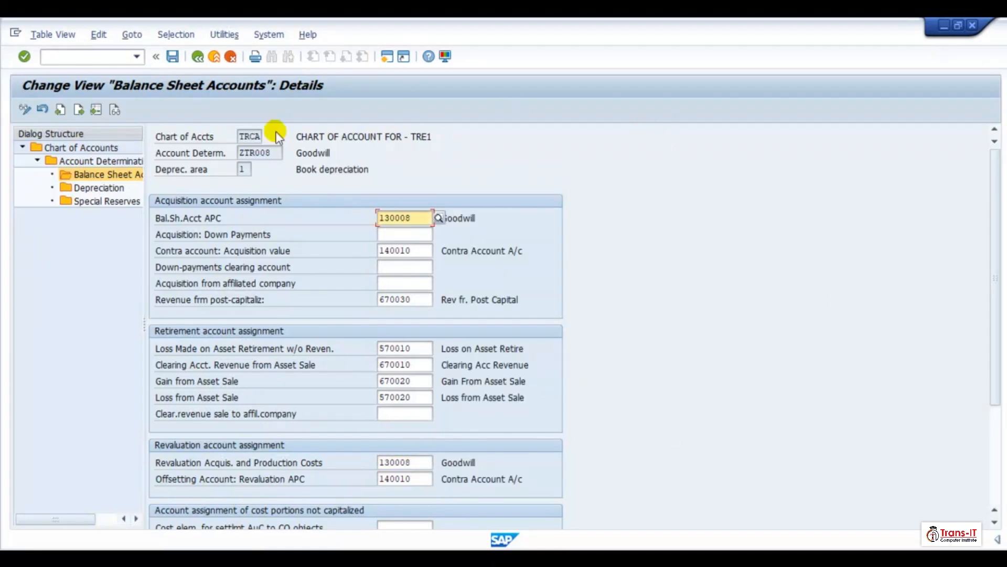
pyautogui.click(177, 62)
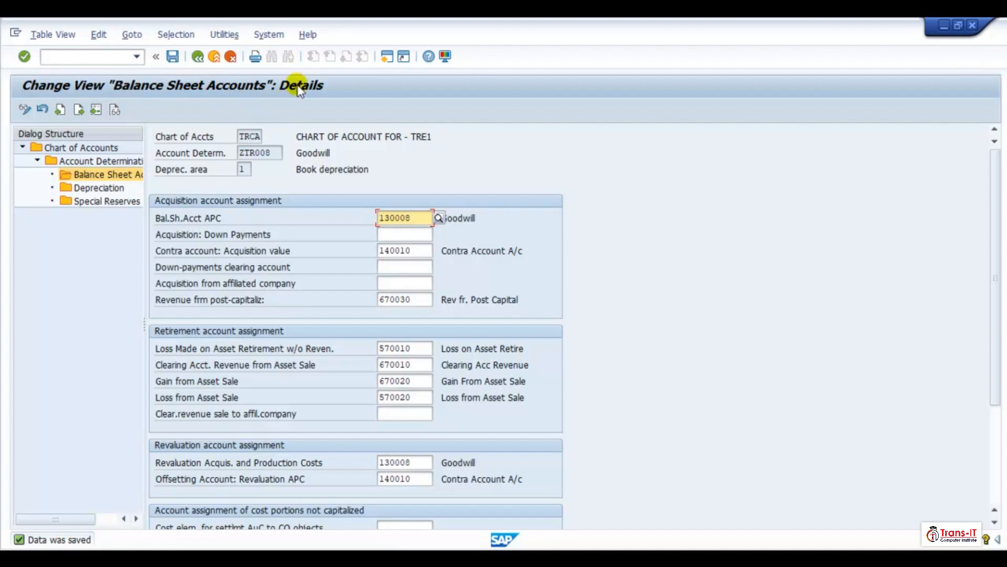
# - Open depreciation area 30 of ZTR008 Goodwill and set its APC account to 130008
pyautogui.click(197, 57)
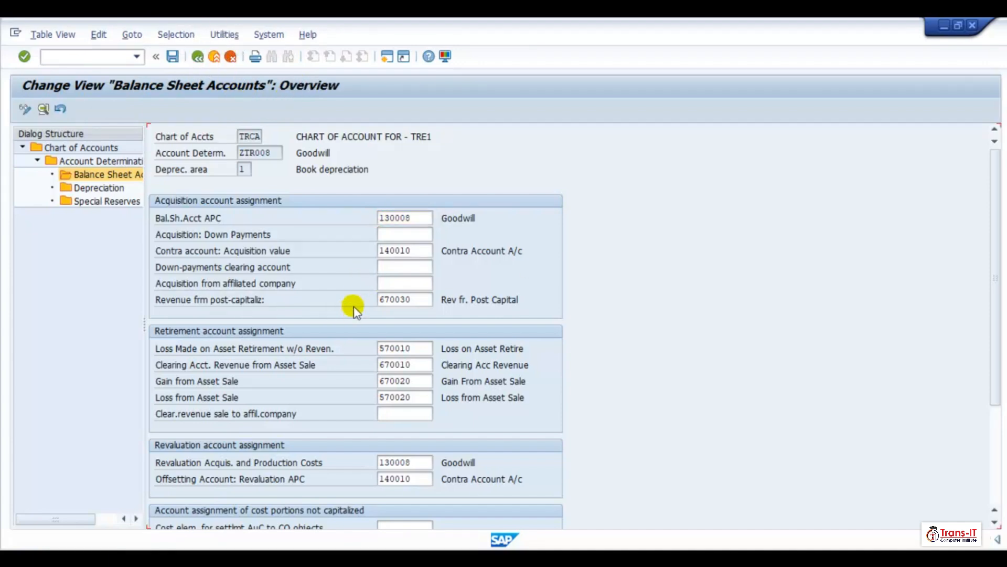
pyautogui.doubleClick(264, 279)
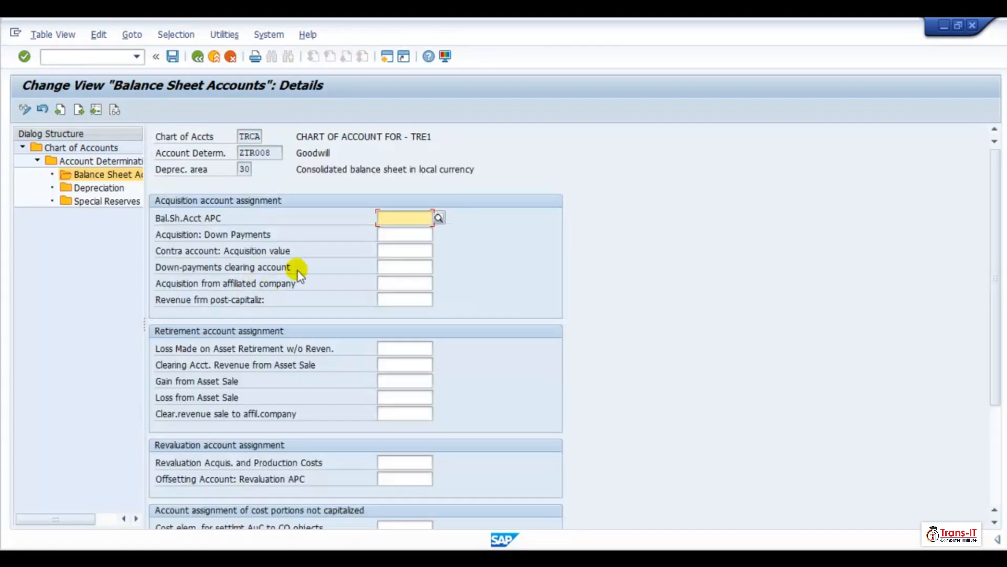
pyautogui.click(394, 217)
pyautogui.write('13')
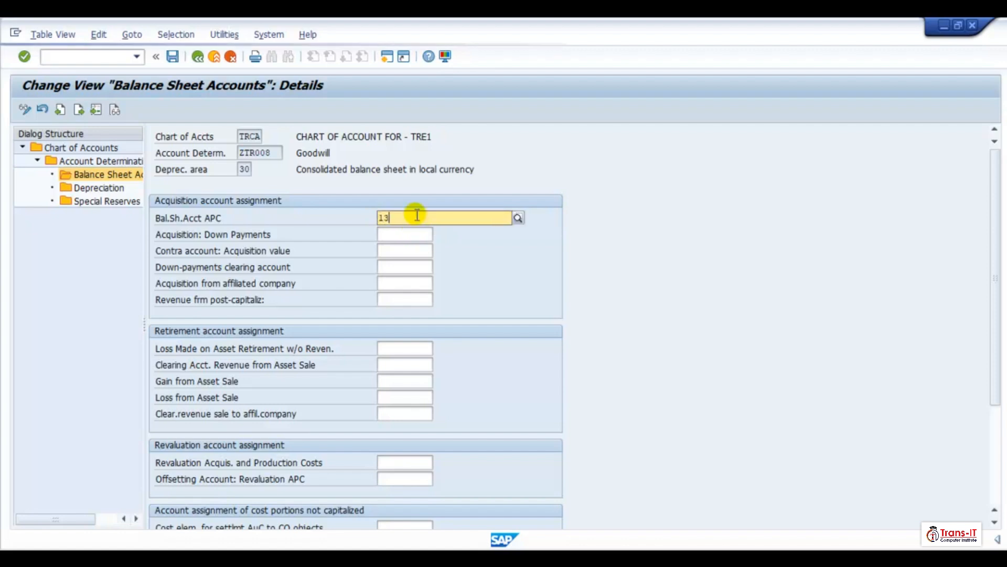
pyautogui.write('0080')
pyautogui.press('BackSpace')
pyautogui.press('BackSpace')
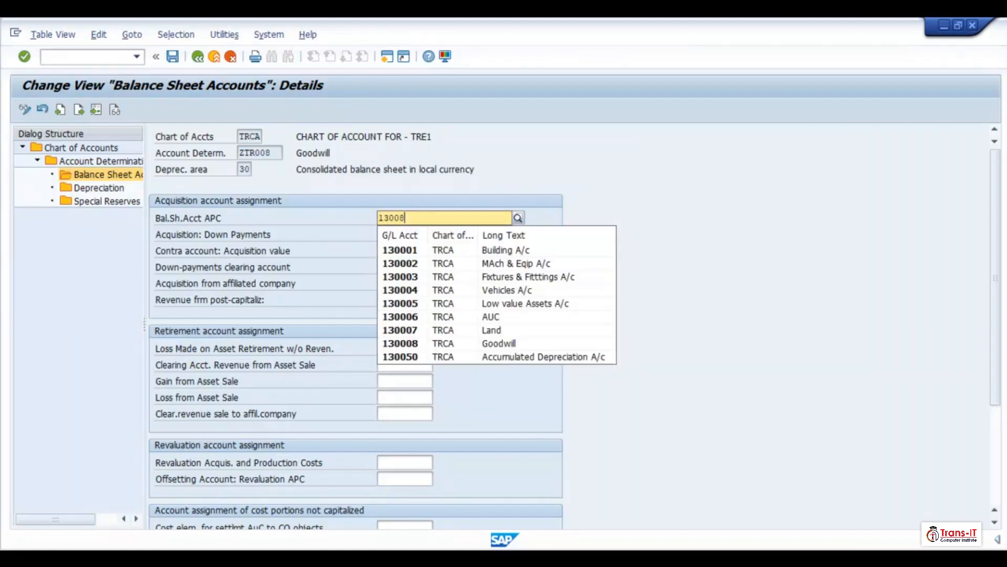
pyautogui.write('08')
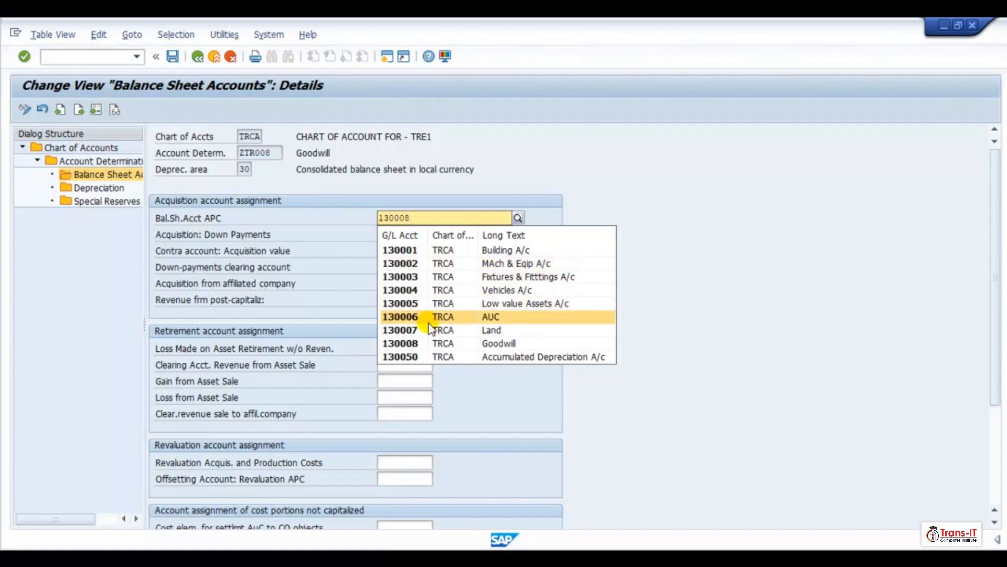
pyautogui.click(419, 343)
pyautogui.click(429, 219)
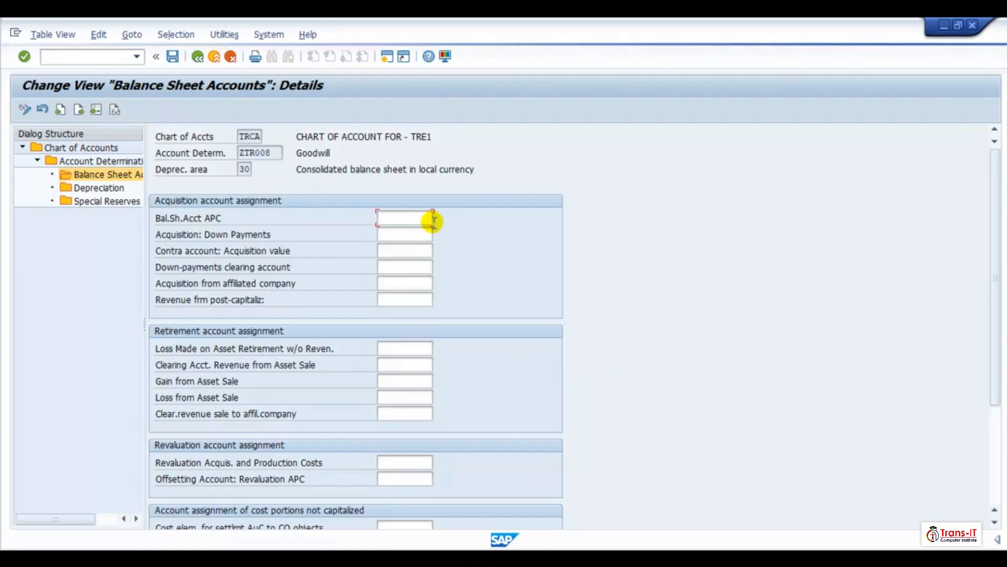
pyautogui.write('13')
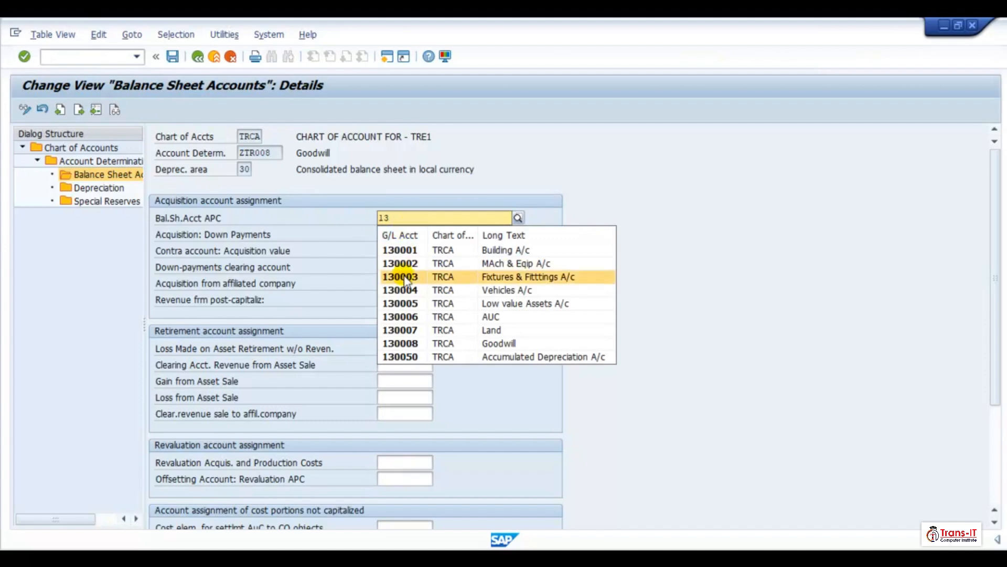
pyautogui.click(404, 344)
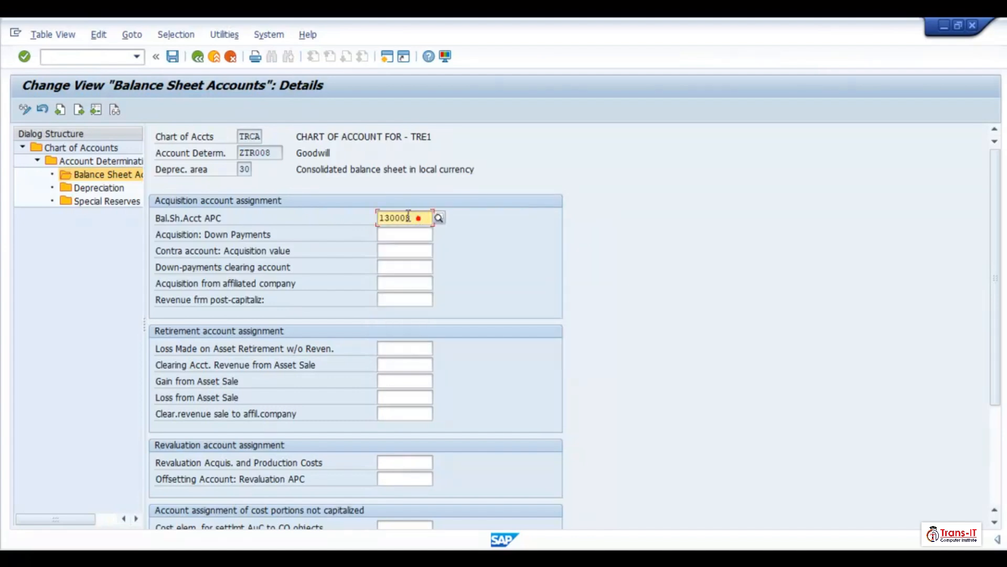
# - Set the area 30 revaluation acquisition and production costs account to 130008 and the revaluation offsetting account to 140010
pyautogui.click(411, 461)
pyautogui.hotkey('ctrl', 'v')
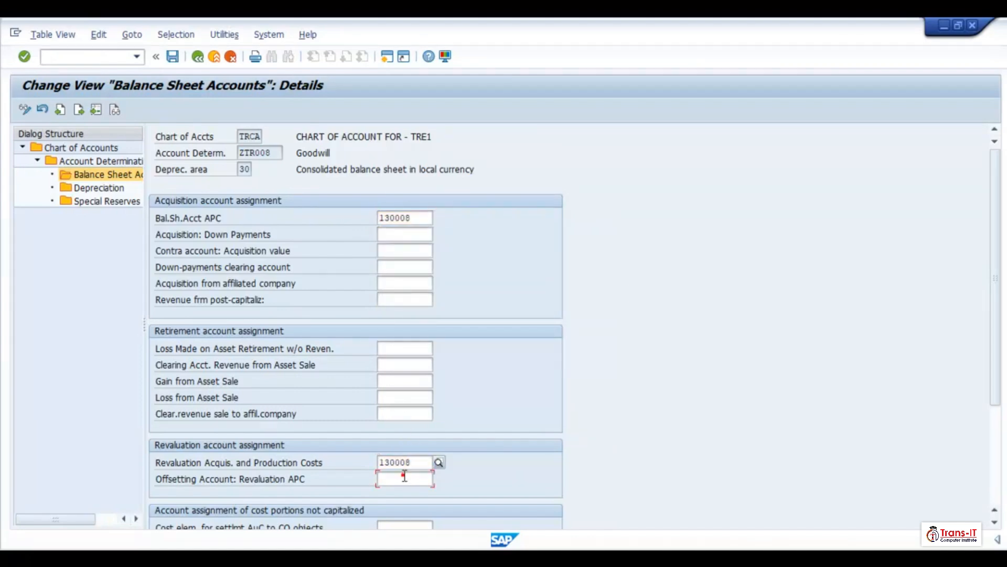
pyautogui.click(413, 478)
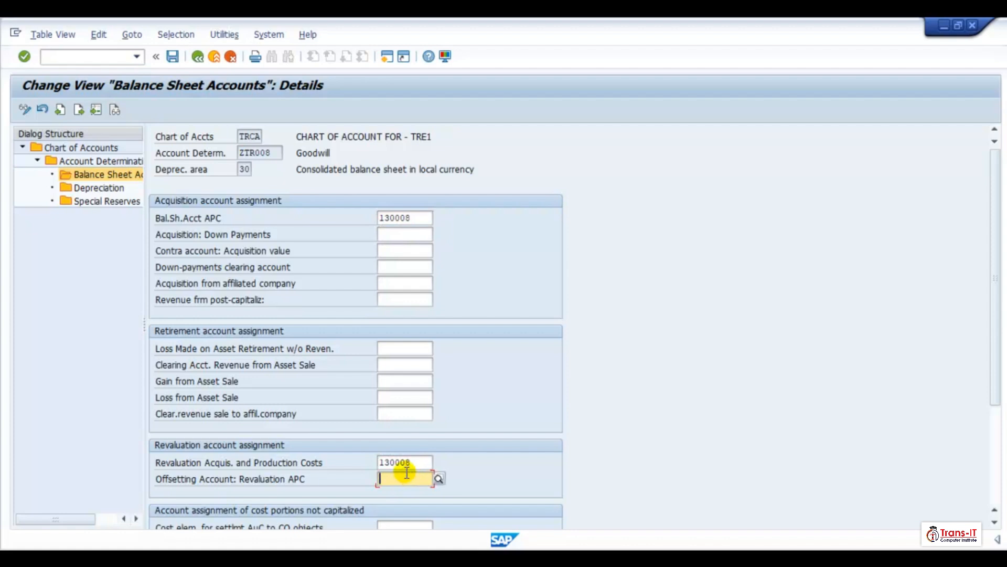
pyautogui.write('140010')
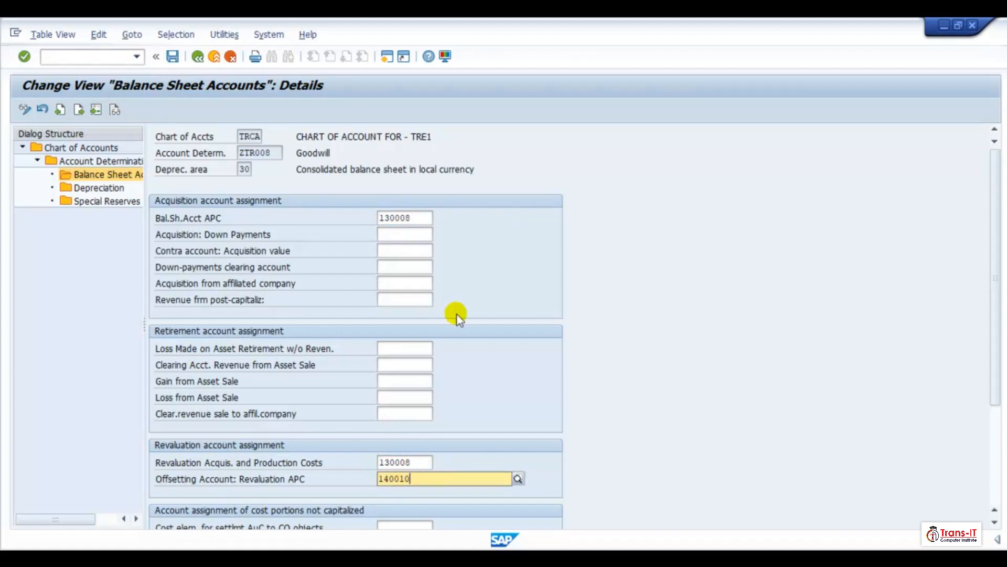
# - Set the revenue from post-capitalization account to 670030 and the acquisition value contra account to 140010
pyautogui.click(398, 348)
pyautogui.click(398, 300)
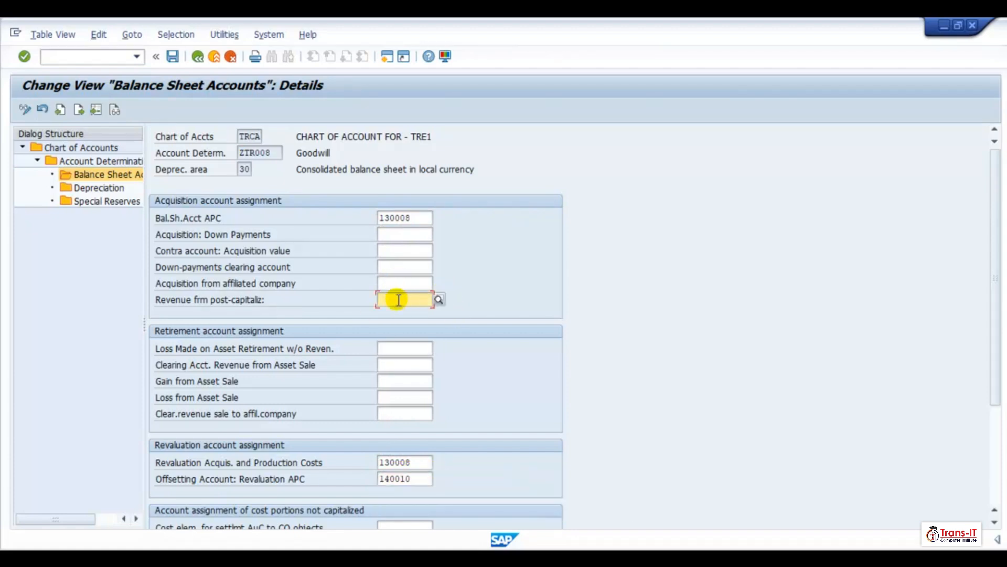
pyautogui.write('670030')
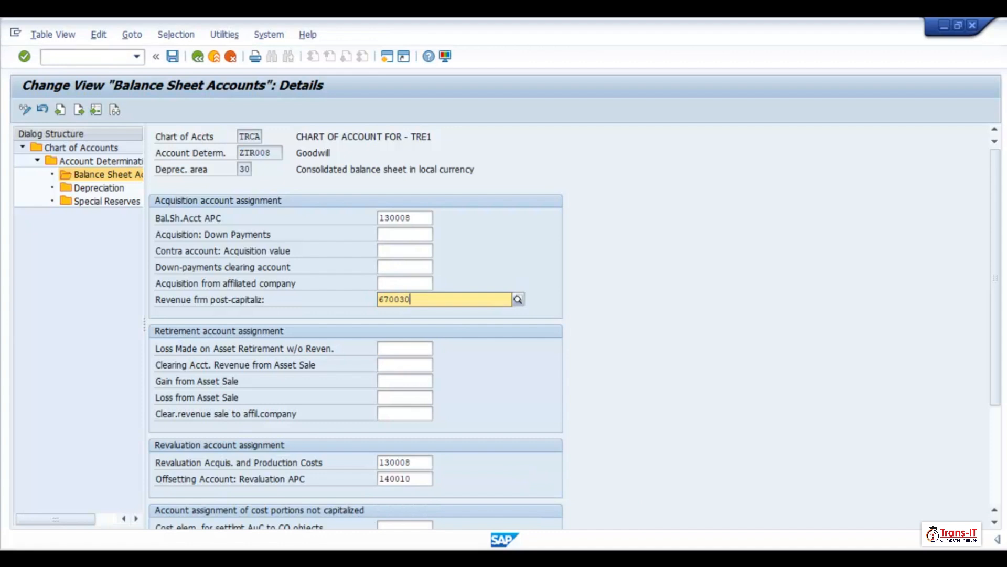
pyautogui.click(395, 247)
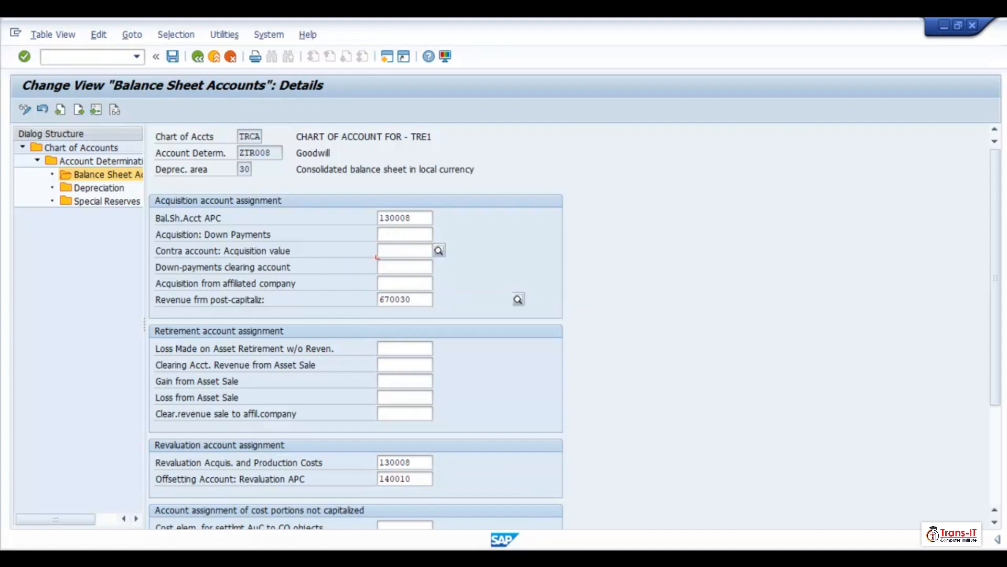
pyautogui.write('140010')
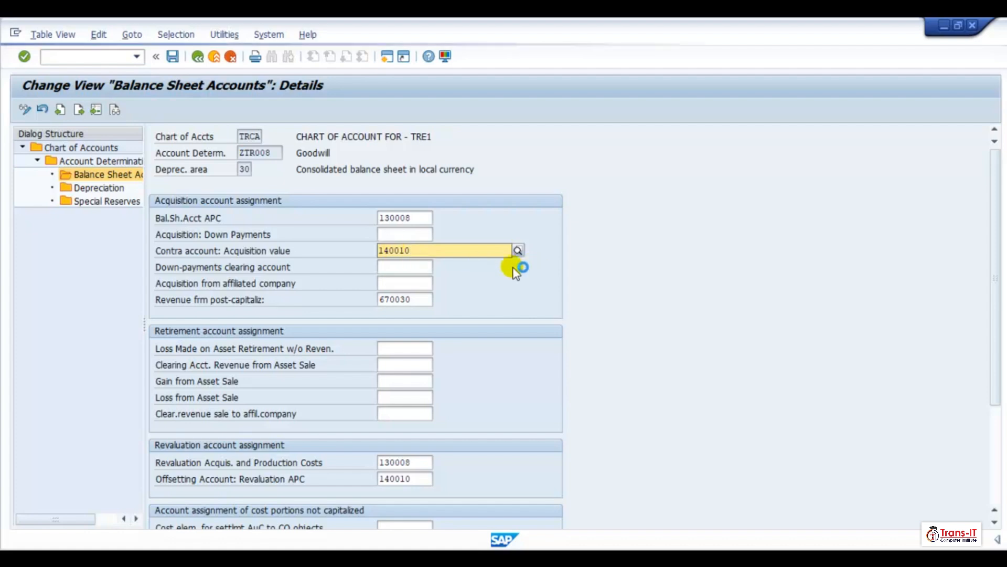
# - Set the loss on asset retirement account to 570010 and the clearing account for revenue from asset sale to 670010
pyautogui.click(399, 347)
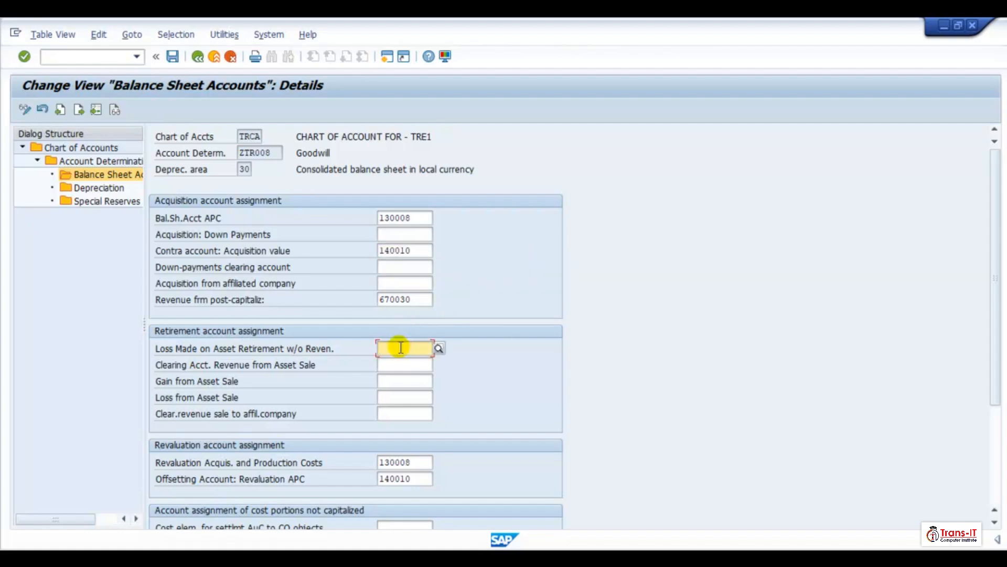
pyautogui.write('570010')
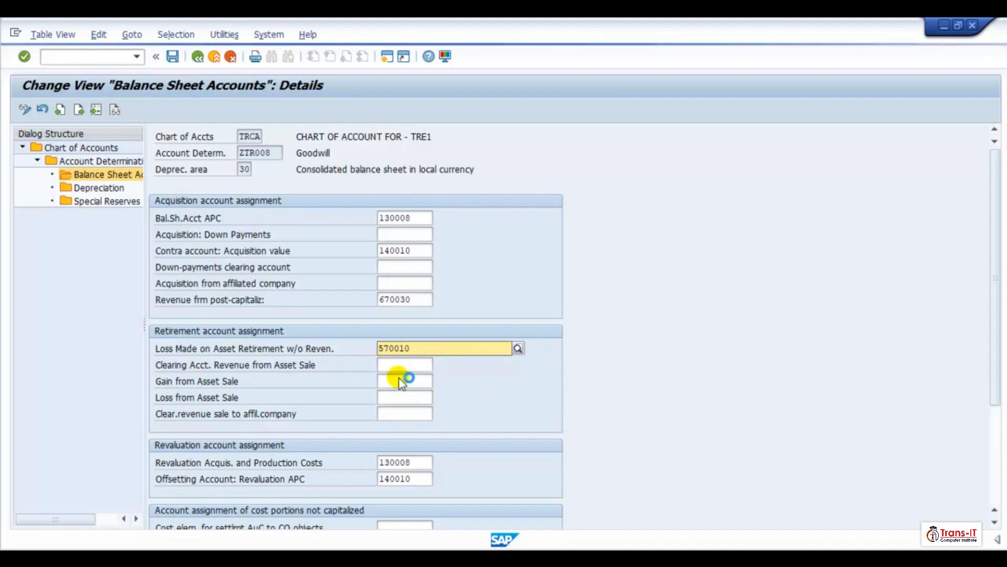
pyautogui.click(400, 380)
pyautogui.click(395, 365)
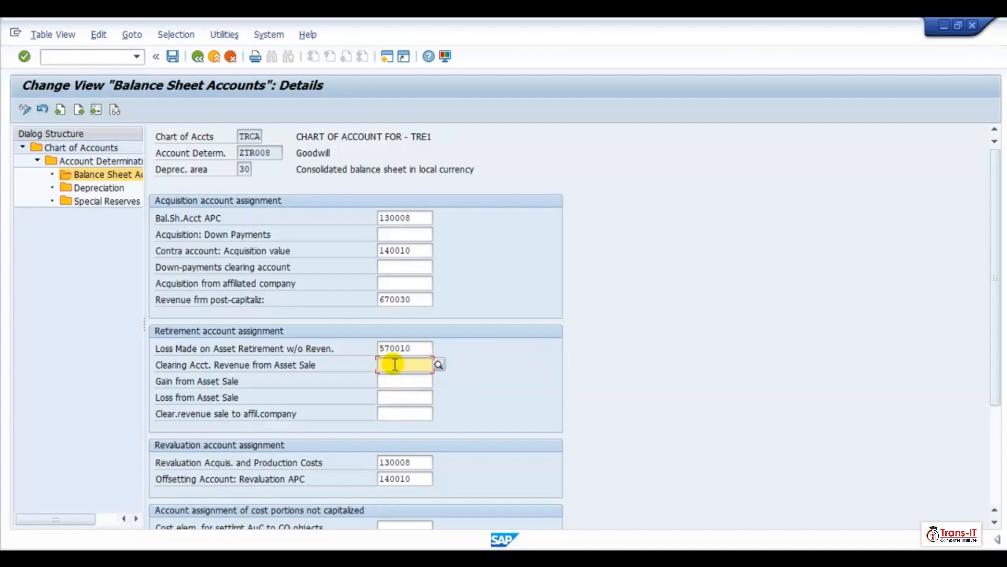
pyautogui.write('670010')
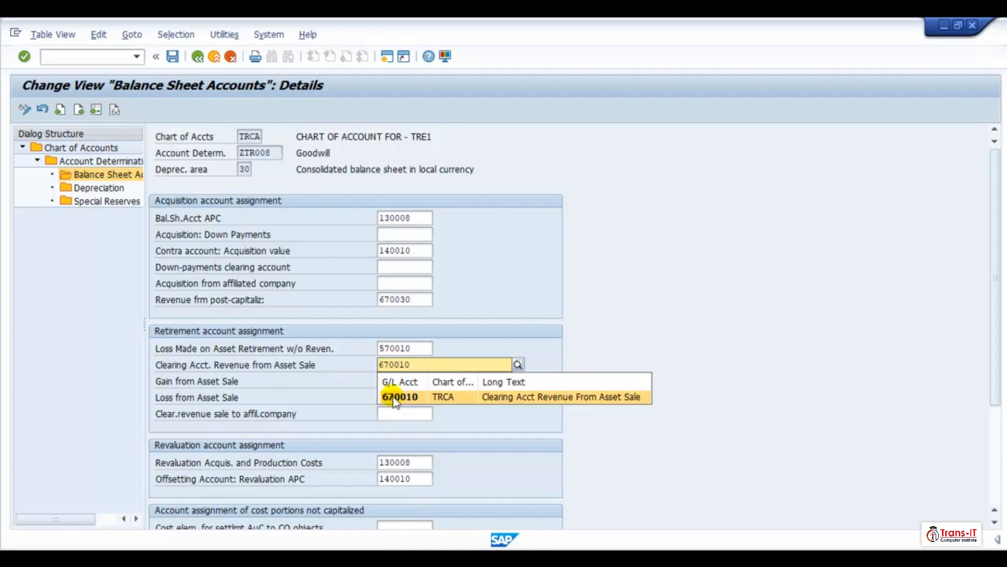
pyautogui.click(395, 398)
# - Set the gain from asset sale account to 670020 and the loss from asset sale account to 570020, then save
pyautogui.click(398, 379)
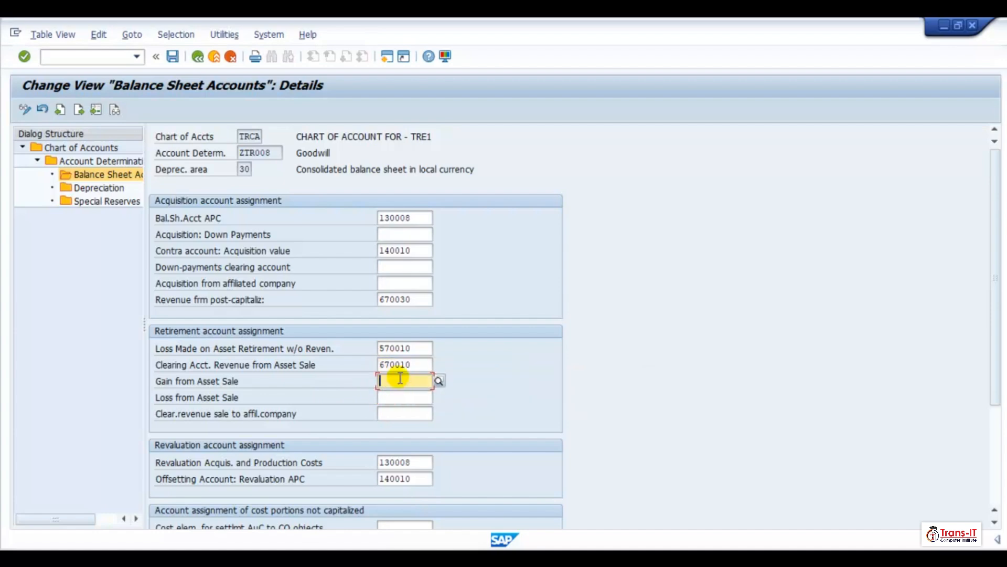
pyautogui.write('670020')
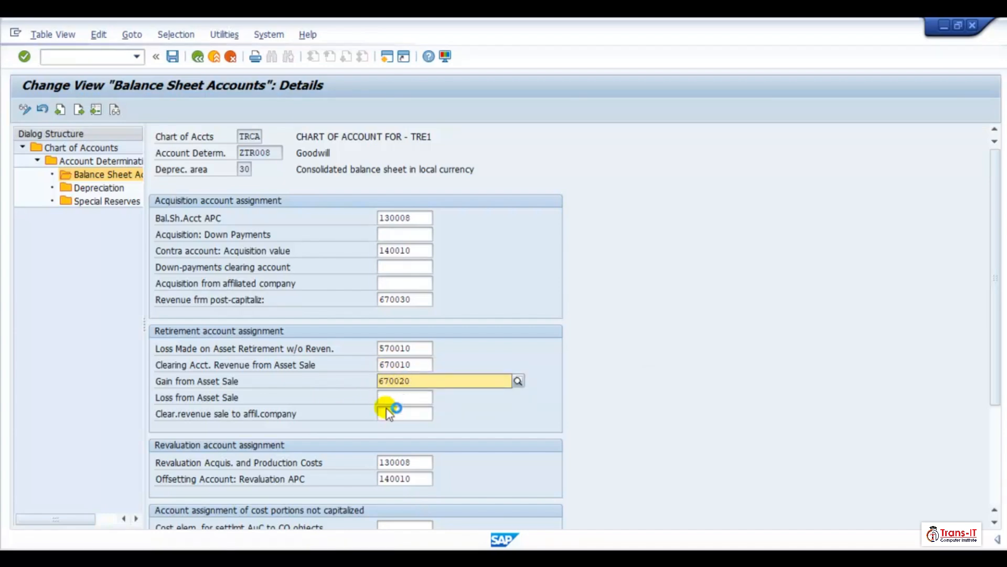
pyautogui.click(400, 416)
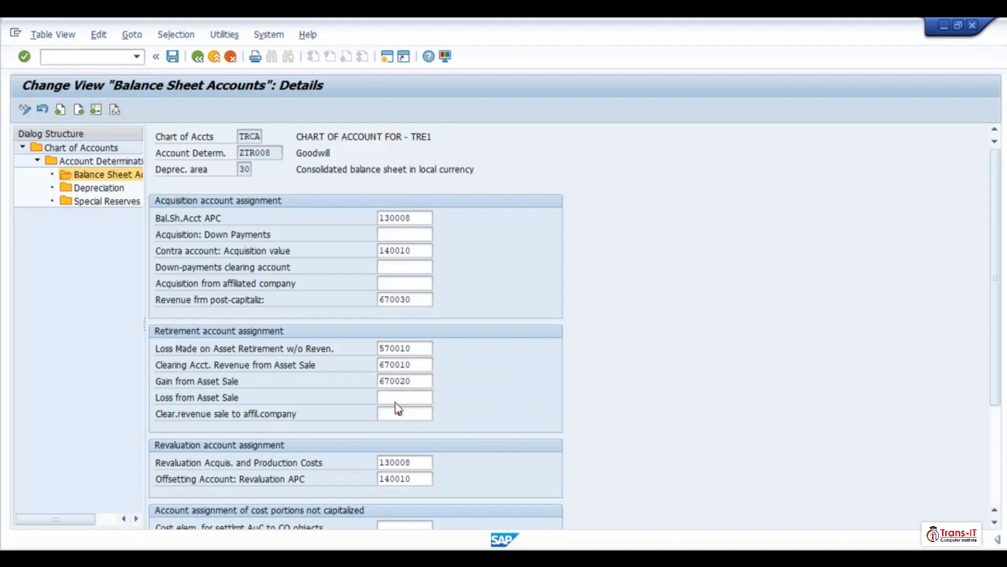
pyautogui.click(398, 396)
pyautogui.write('570')
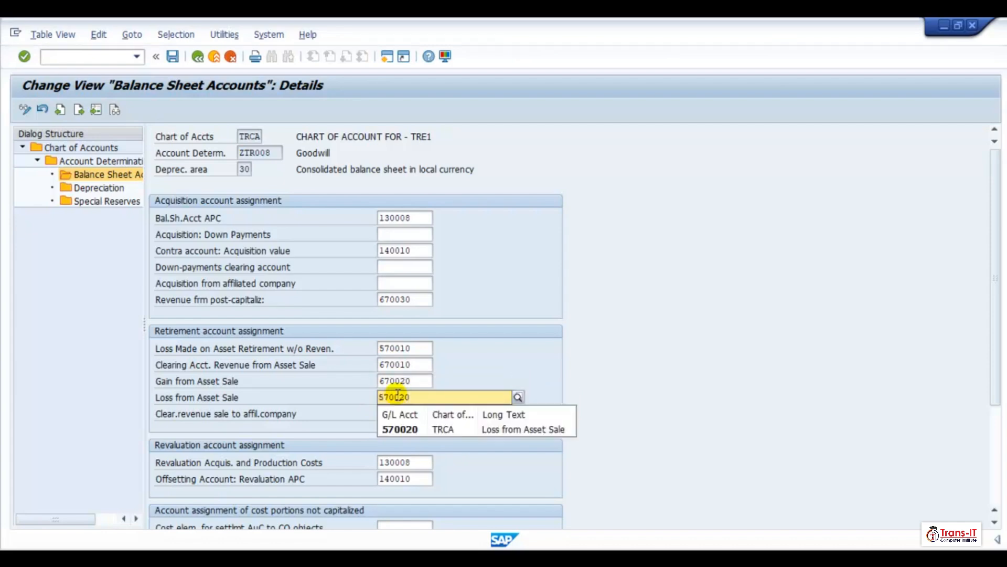
pyautogui.write('020')
pyautogui.press('Return')
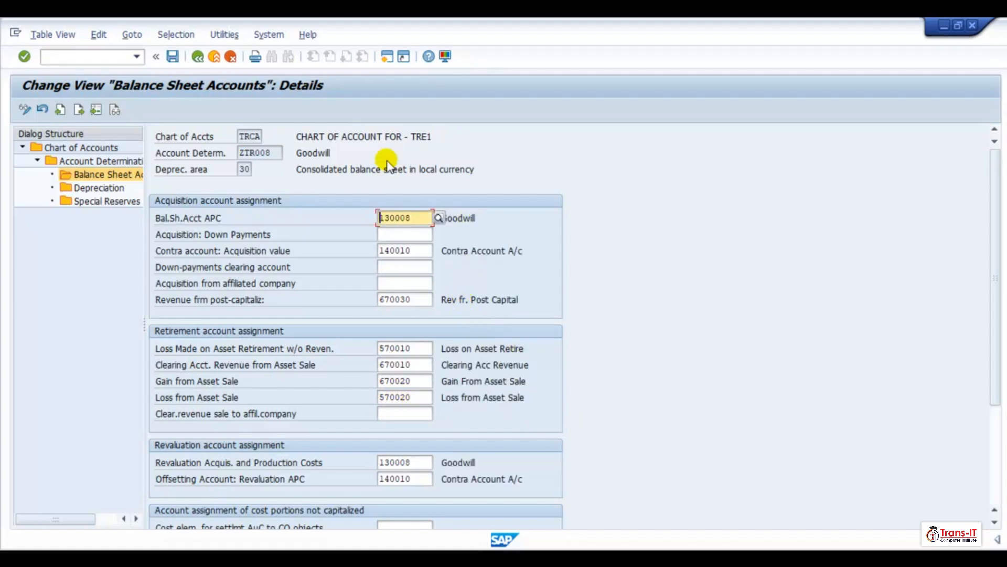
pyautogui.click(173, 56)
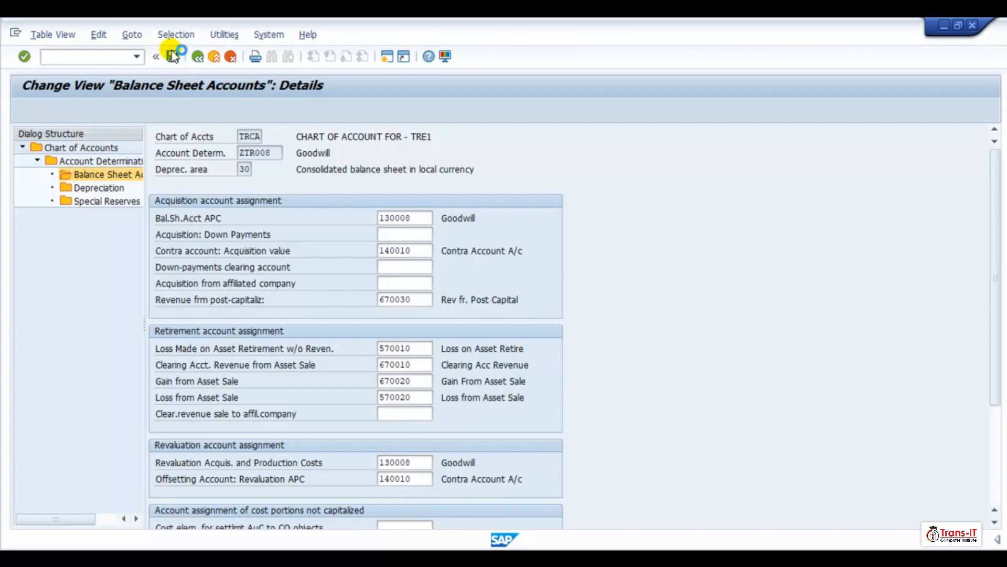
# - Go back to the account determination list and open the depreciation accounts of ZTR001 uBuildings for area 1
pyautogui.click(198, 57)
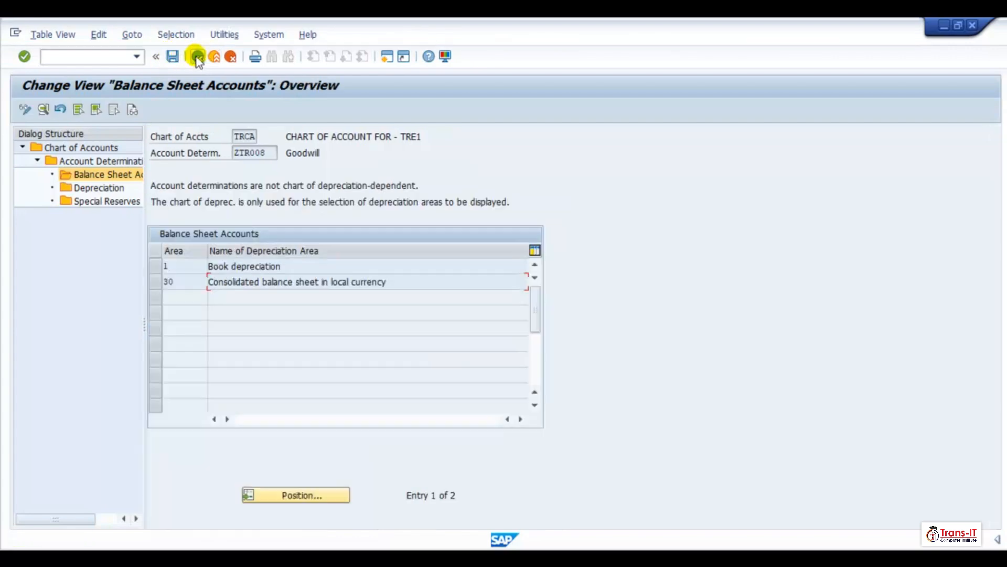
pyautogui.click(197, 56)
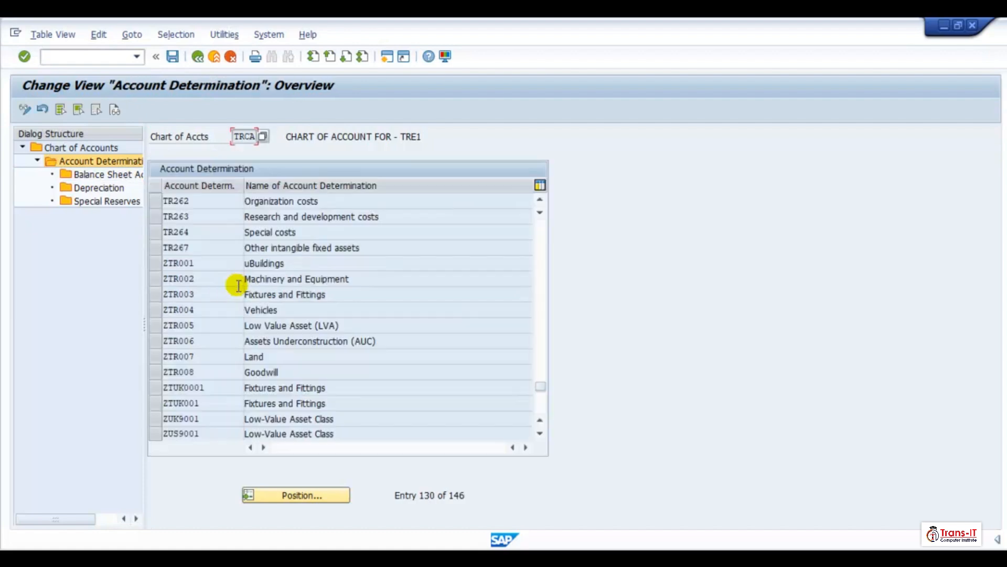
pyautogui.click(156, 262)
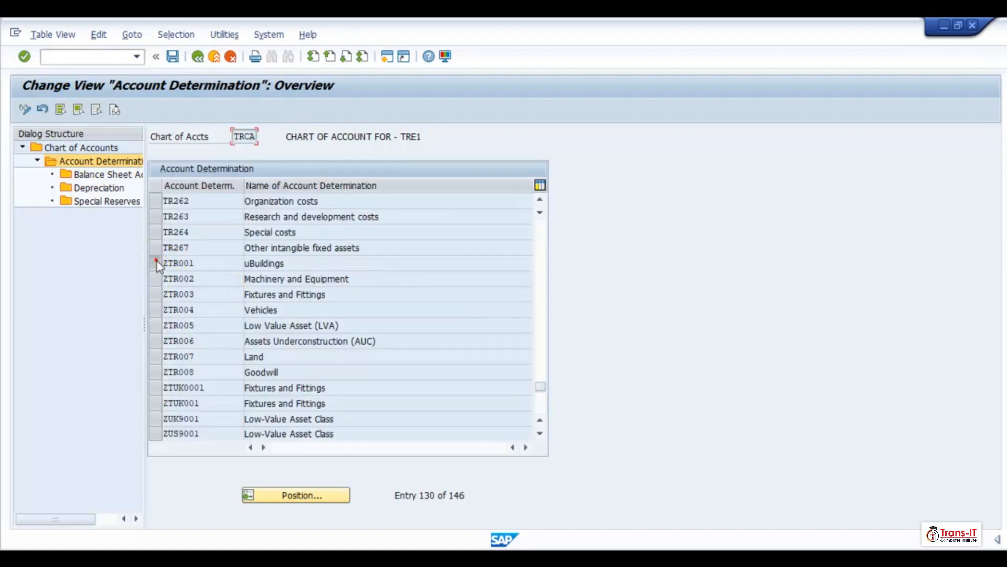
pyautogui.doubleClick(99, 188)
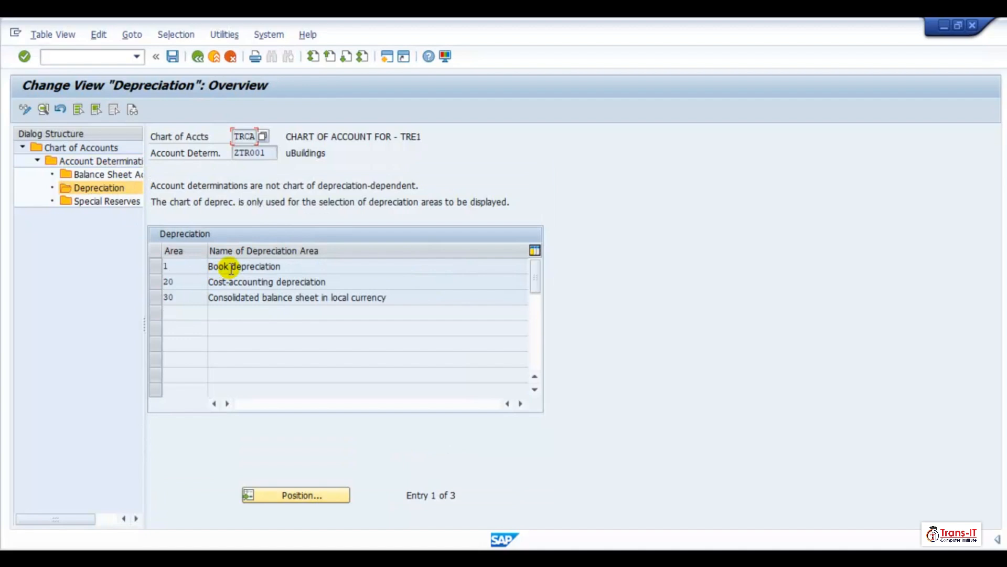
pyautogui.doubleClick(231, 267)
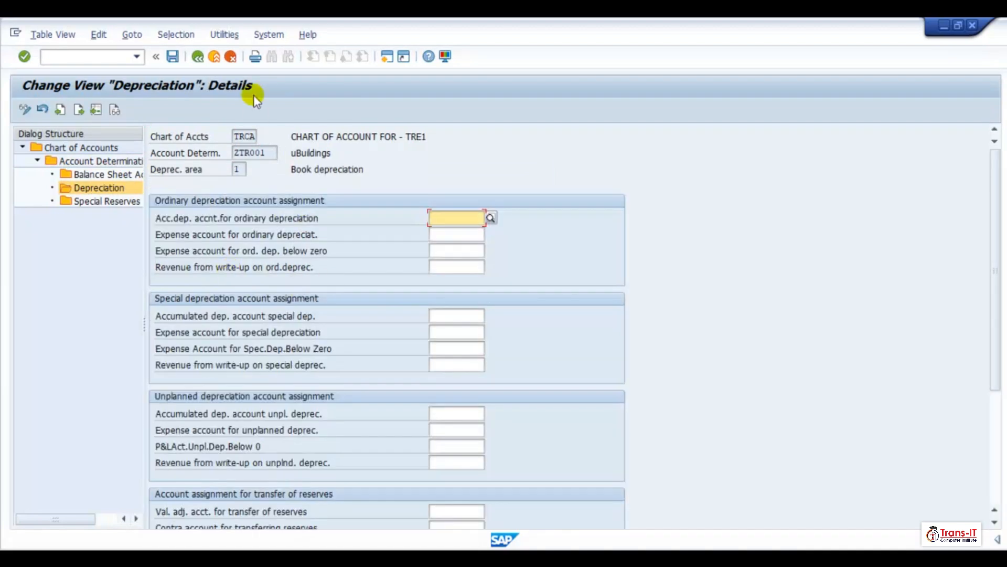
pyautogui.click(198, 56)
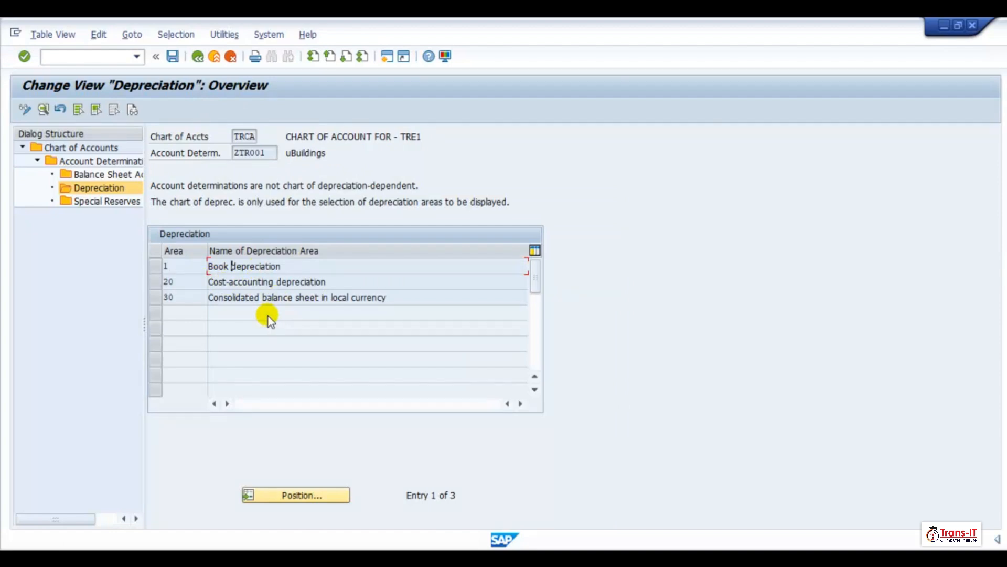
pyautogui.doubleClick(289, 268)
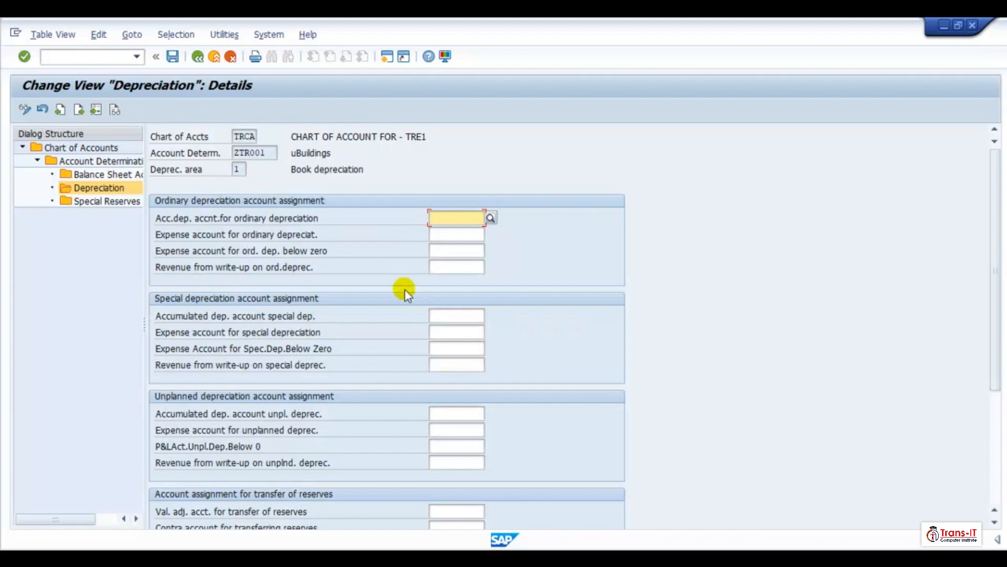
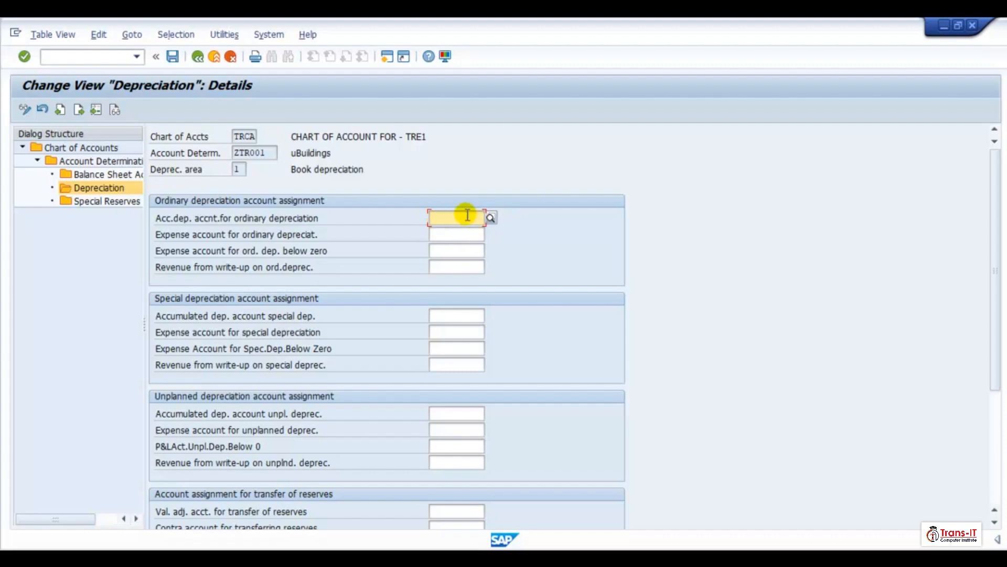
# - Set the accumulated depreciation account for ordinary depreciation to 130050 and its expense account to 570050
pyautogui.write('130050')
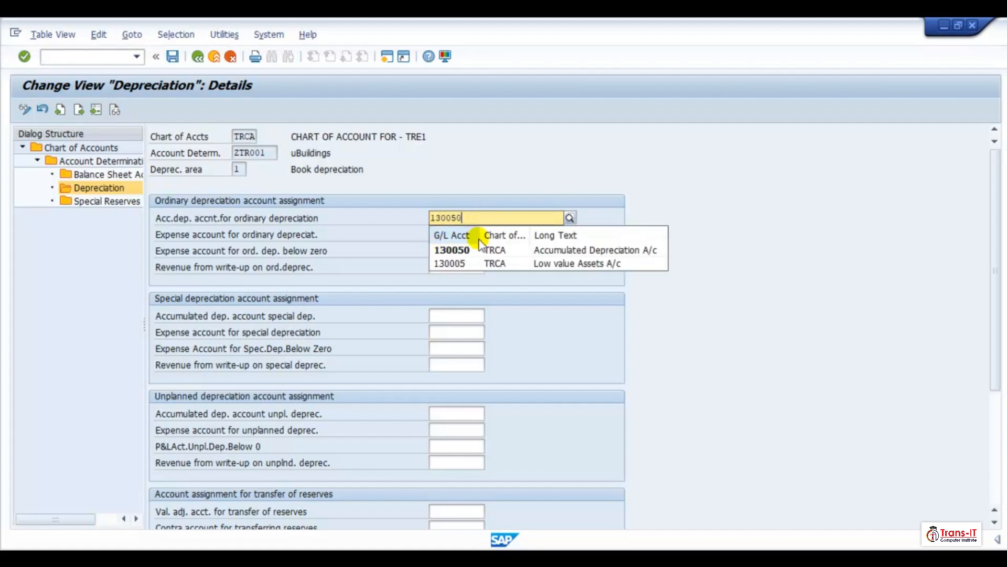
pyautogui.click(456, 251)
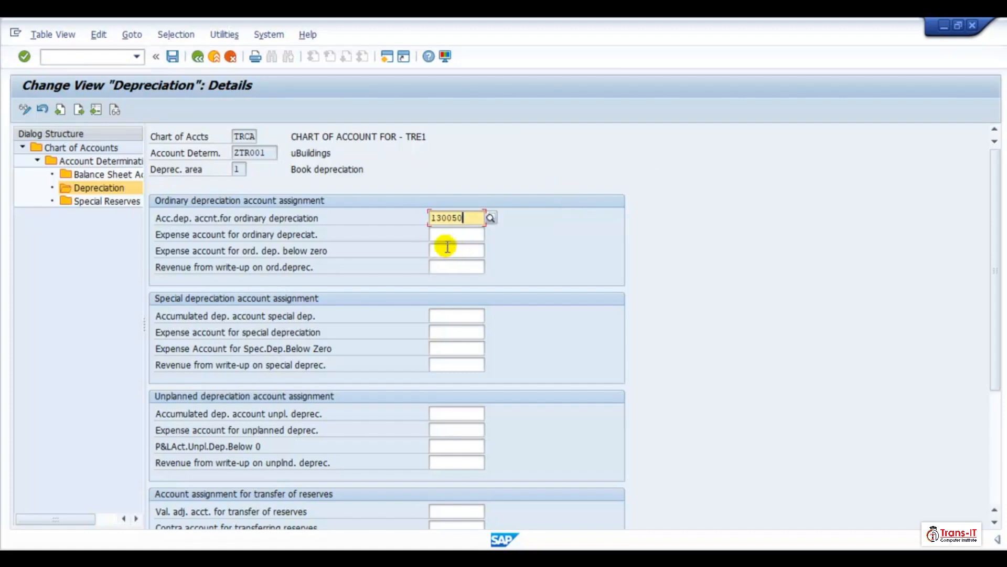
pyautogui.click(448, 233)
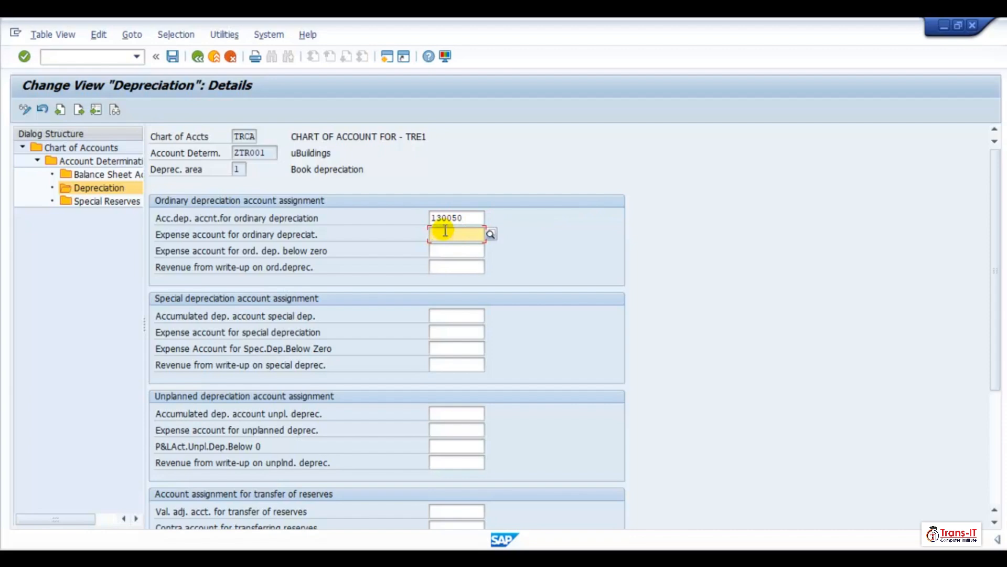
pyautogui.write('57005')
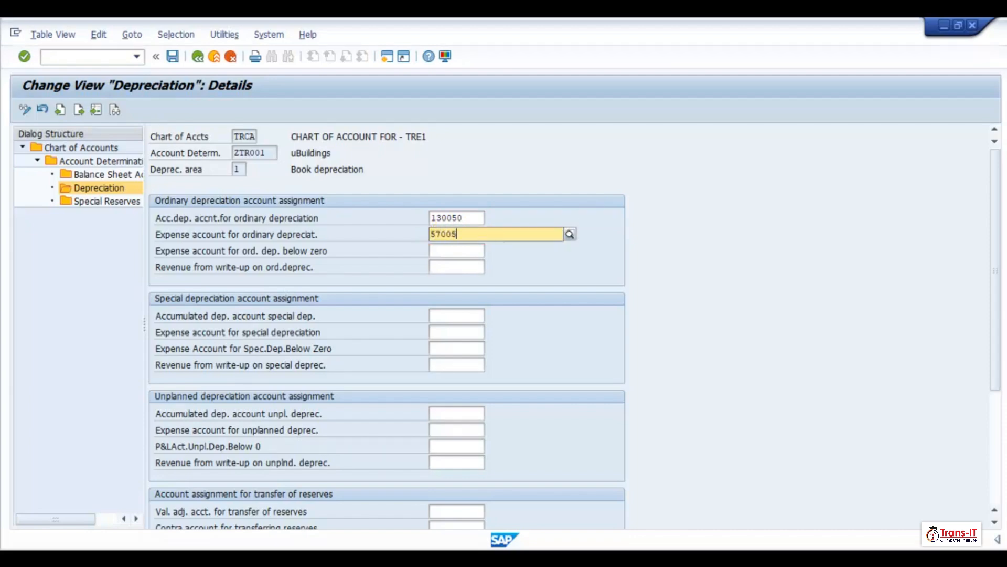
pyautogui.write('0')
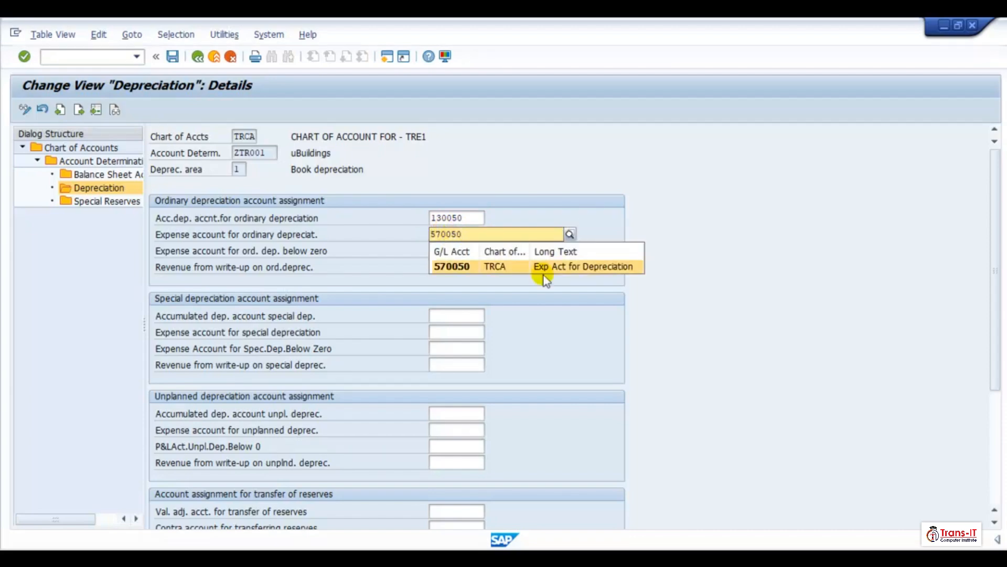
pyautogui.click(564, 266)
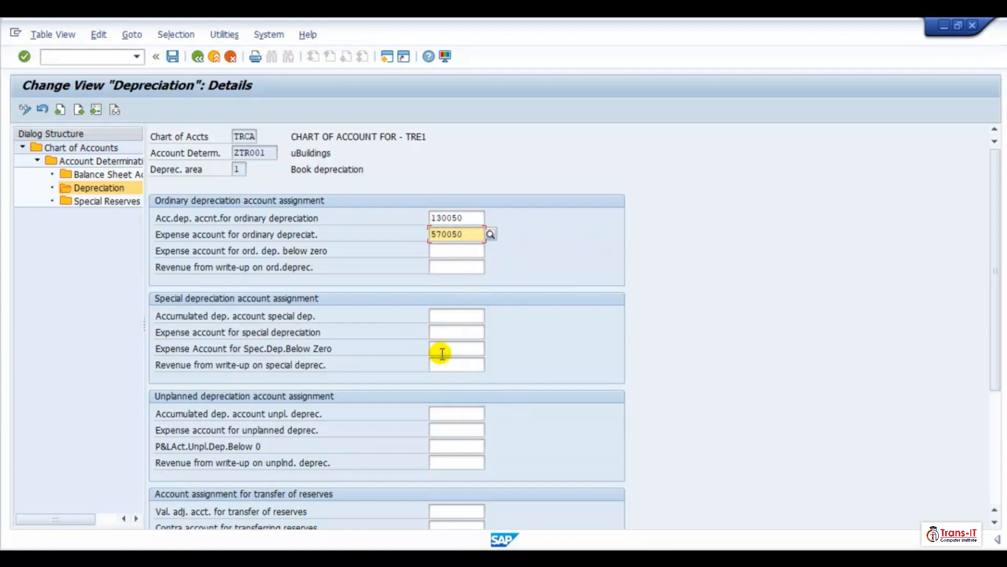
# - Copy the two ordinary depreciation accounts into the unplanned depreciation accumulated and expense account fields
pyautogui.moveTo(432, 218); pyautogui.dragTo(474, 246)
pyautogui.hotkey('ctrl', 'c')
pyautogui.click(423, 376)
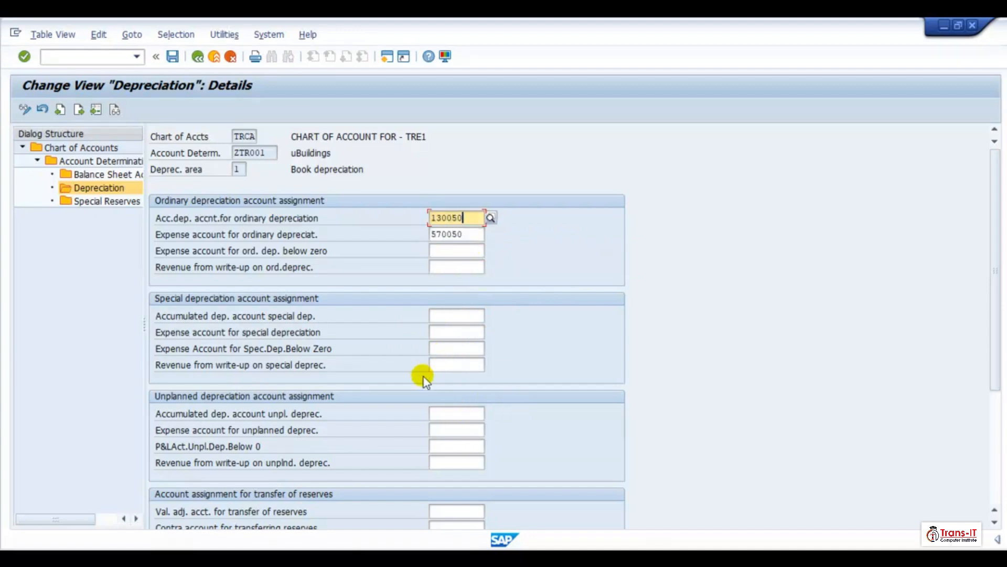
pyautogui.click(444, 412)
pyautogui.hotkey('ctrl', 'v')
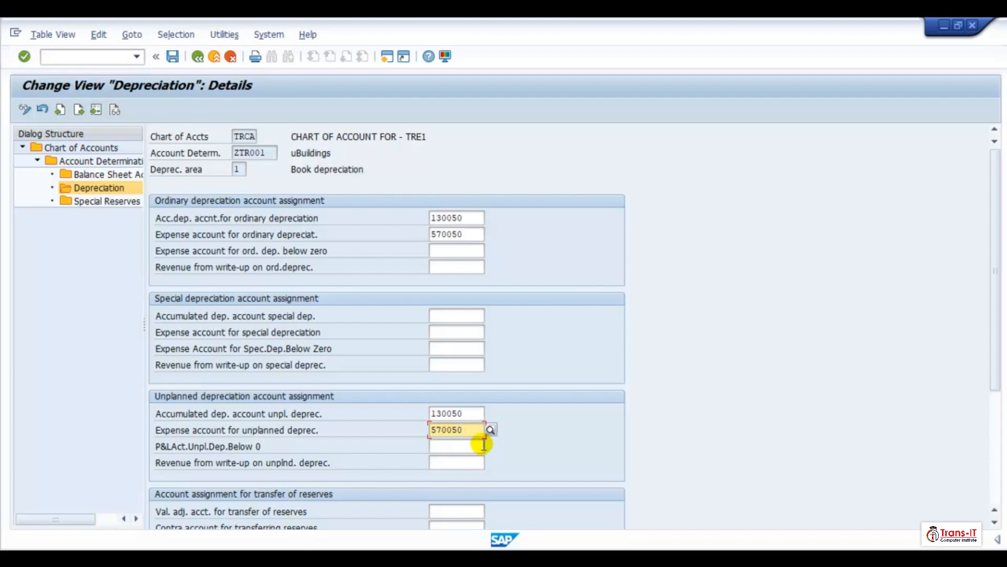
# - Paste 130050 and 570050 into the revaluation accumulated depreciation and offsetting account fields
pyautogui.scroll(-4, 472, 462)
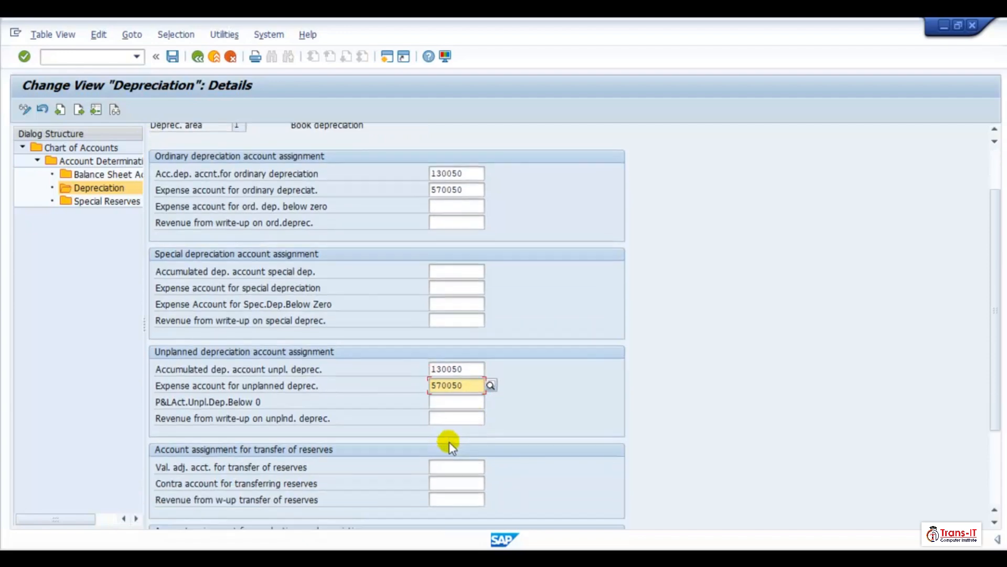
pyautogui.scroll(-3, 487, 401)
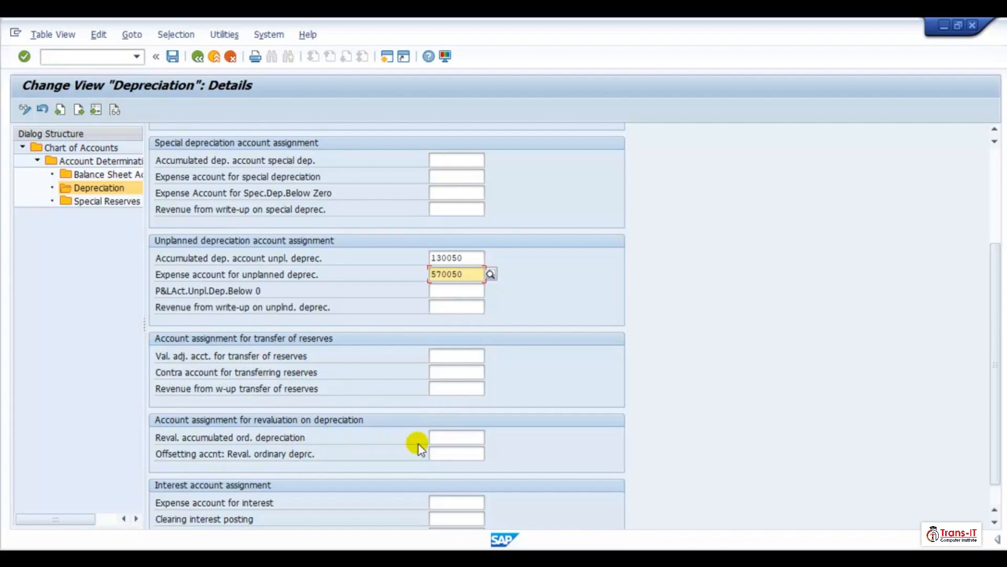
pyautogui.click(443, 440)
pyautogui.hotkey('ctrl', 'v')
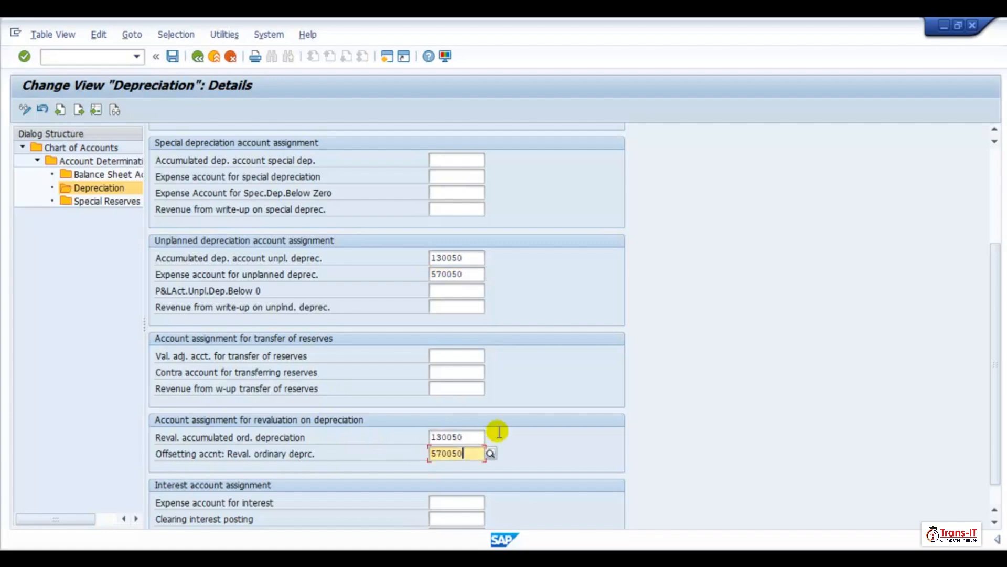
# - Copy the ordinary depreciation accounts, save the area 1 assignments for ZTR001, and return to the depreciation area list
pyautogui.scroll(3, 491, 385)
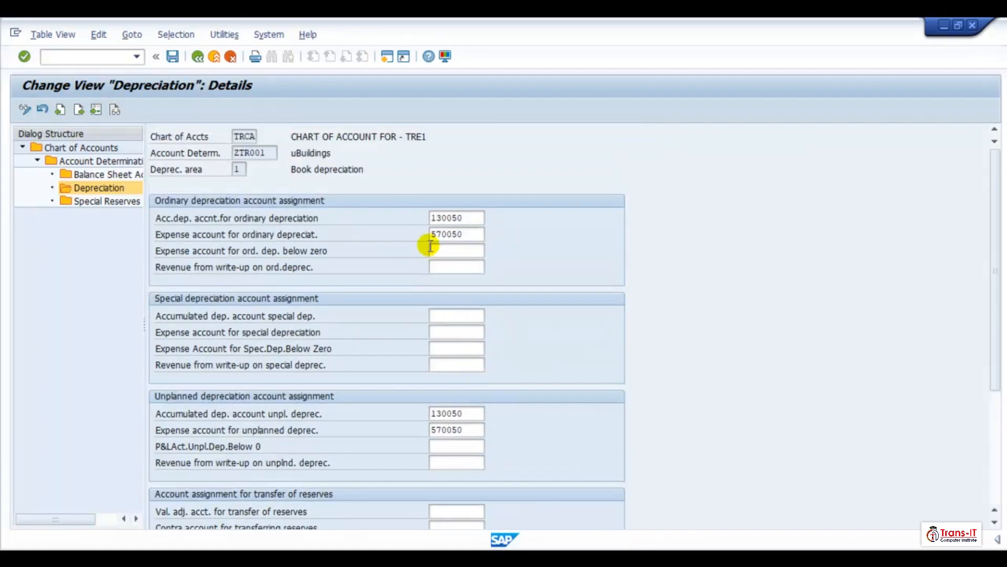
pyautogui.moveTo(432, 218); pyautogui.dragTo(493, 527)
pyautogui.hotkey('ctrl', 'c')
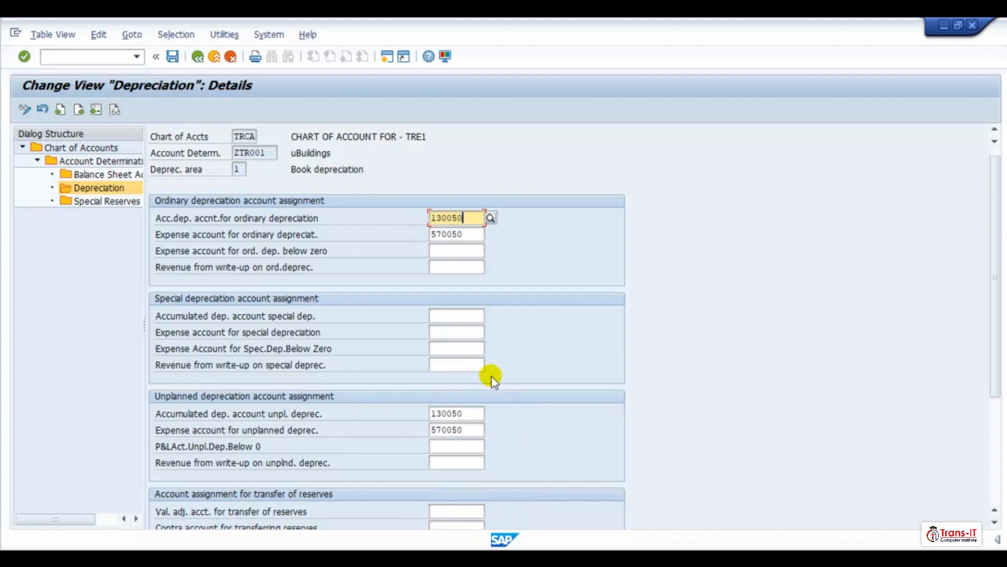
pyautogui.scroll(-2, 489, 379)
pyautogui.scroll(-2, 482, 391)
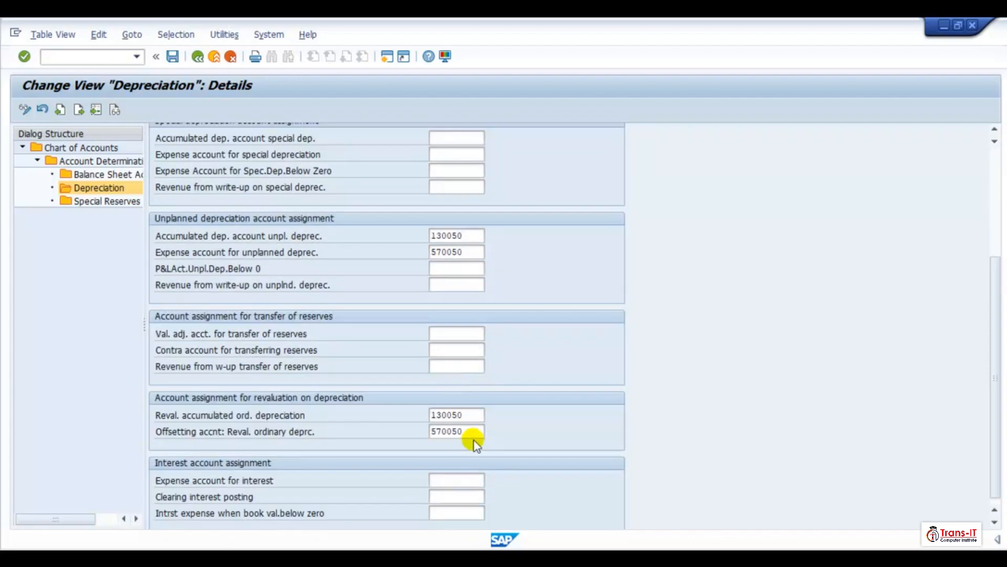
pyautogui.scroll(4, 438, 386)
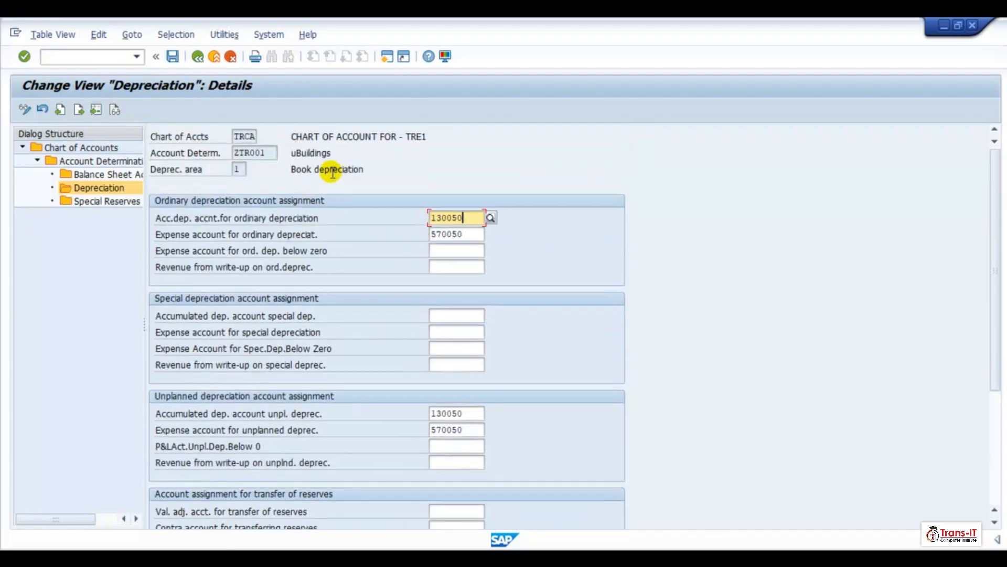
pyautogui.click(173, 56)
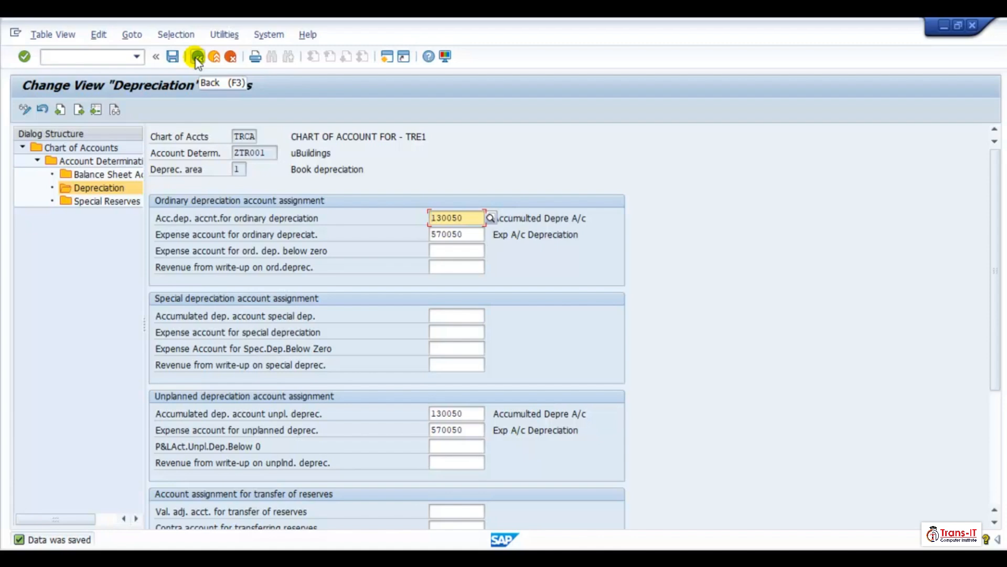
pyautogui.click(197, 57)
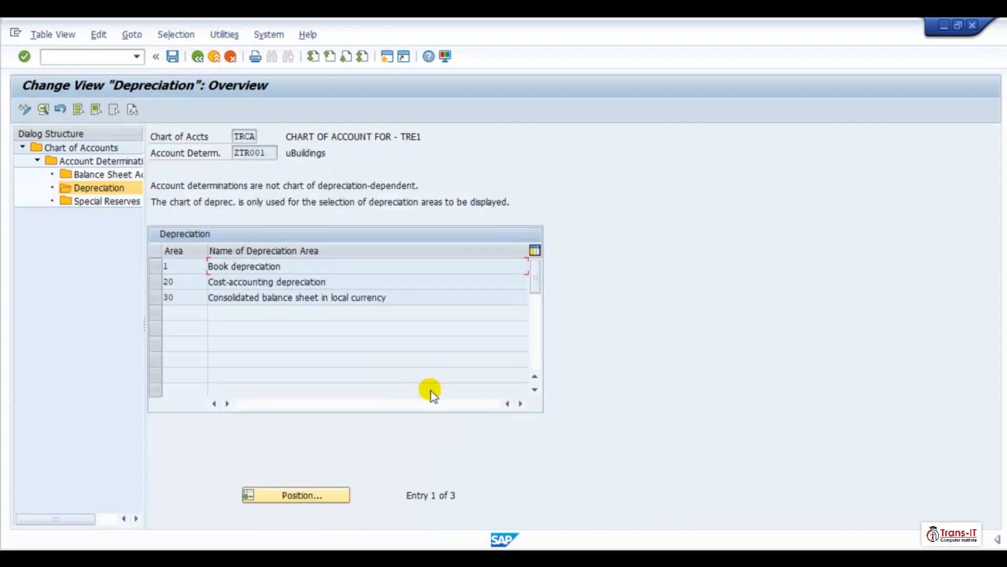
# - Open depreciation area 30 for ZTR001, paste 130050 and 570050 into the revaluation account fields, and try to save
pyautogui.click(242, 288)
pyautogui.doubleClick(239, 298)
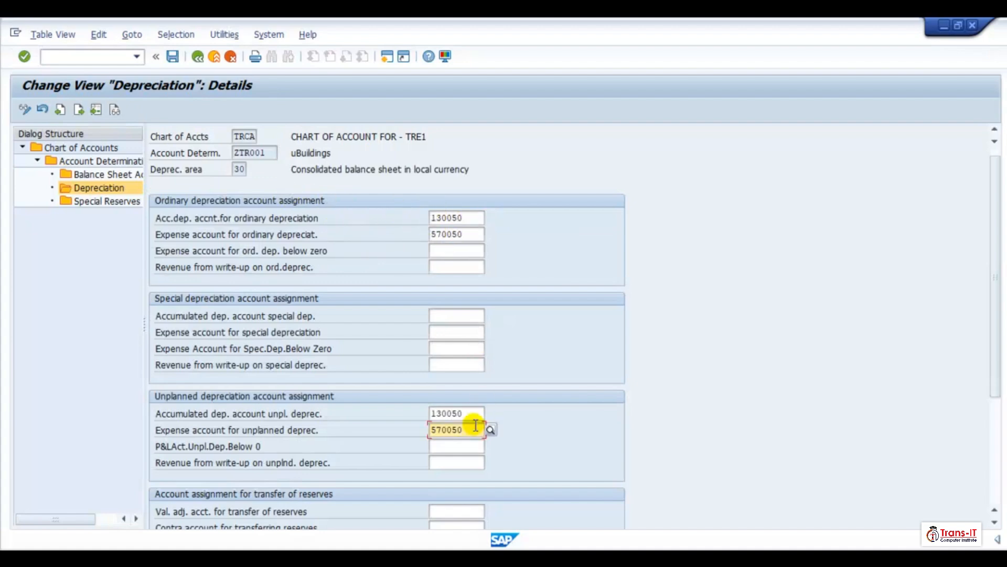
pyautogui.scroll(-5, 475, 425)
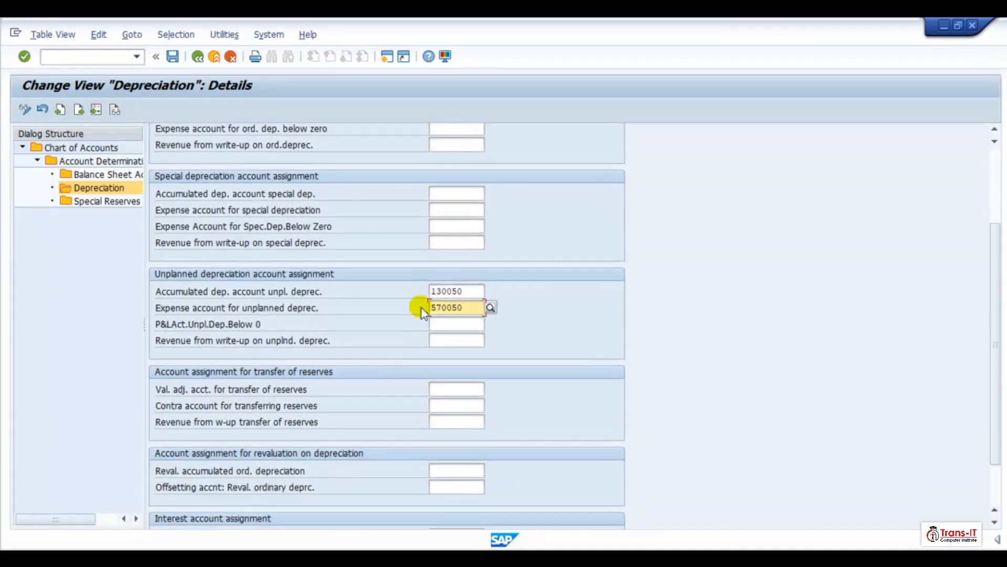
pyautogui.click(430, 291)
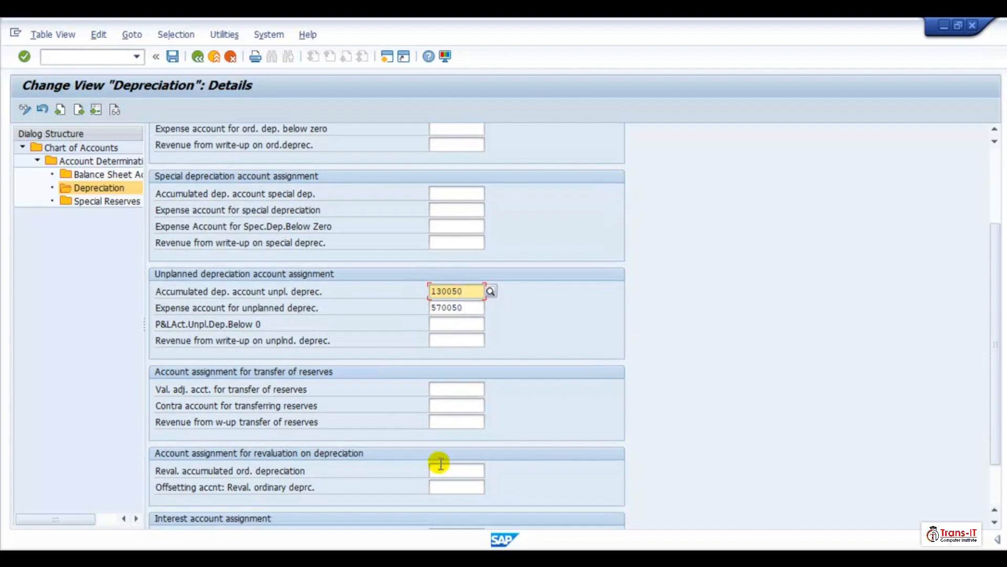
pyautogui.click(441, 469)
pyautogui.hotkey('ctrl', 'v')
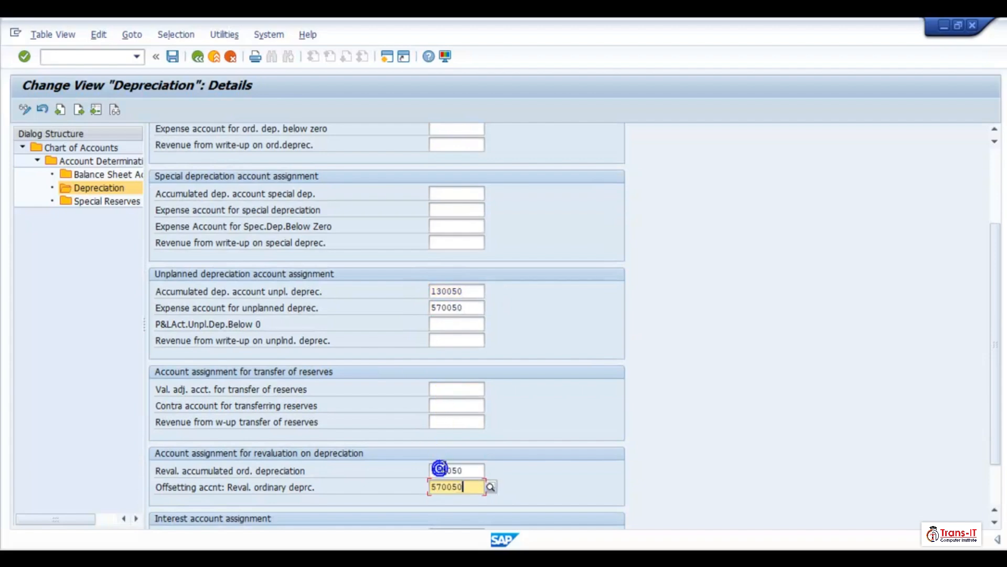
pyautogui.click(173, 56)
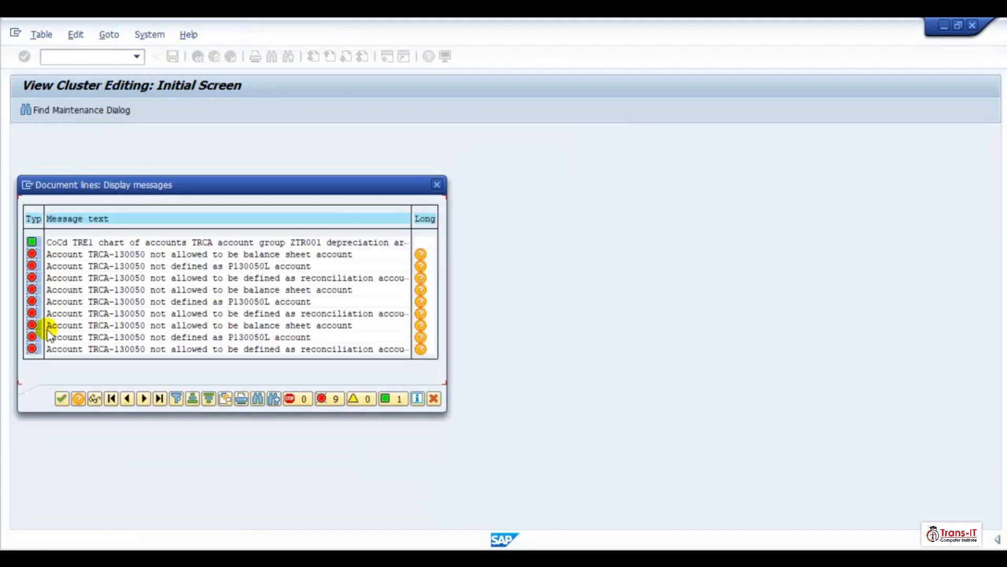
pyautogui.click(61, 399)
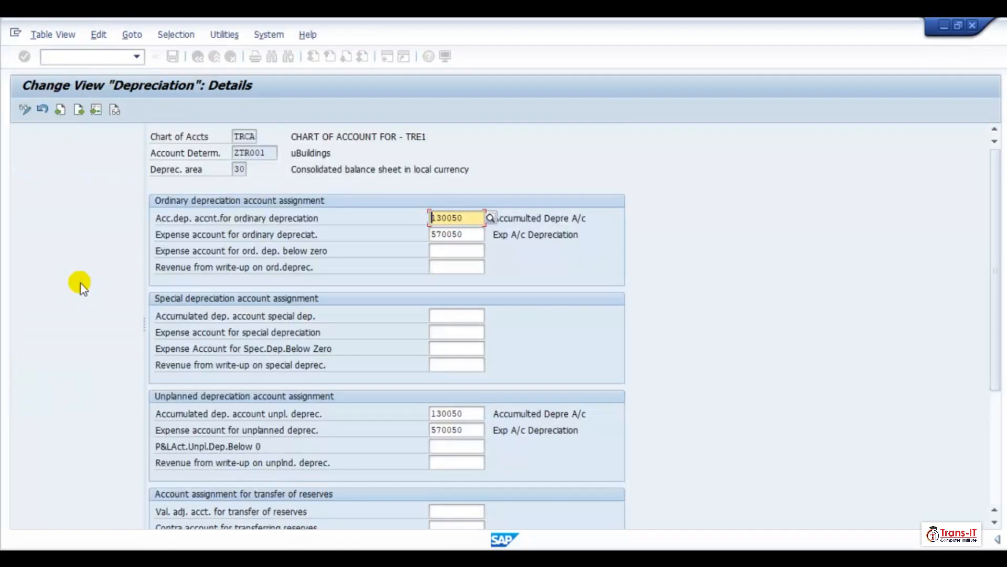
# - Open G/L account 130050 centrally in change mode, review its control data settings, and return to the depreciation details
pyautogui.click(383, 58)
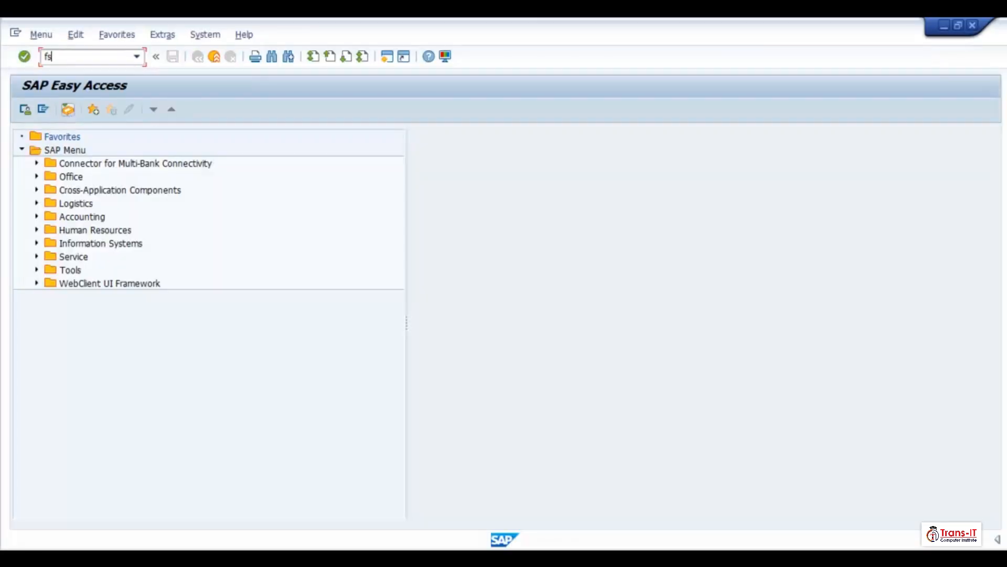
pyautogui.press('Return')
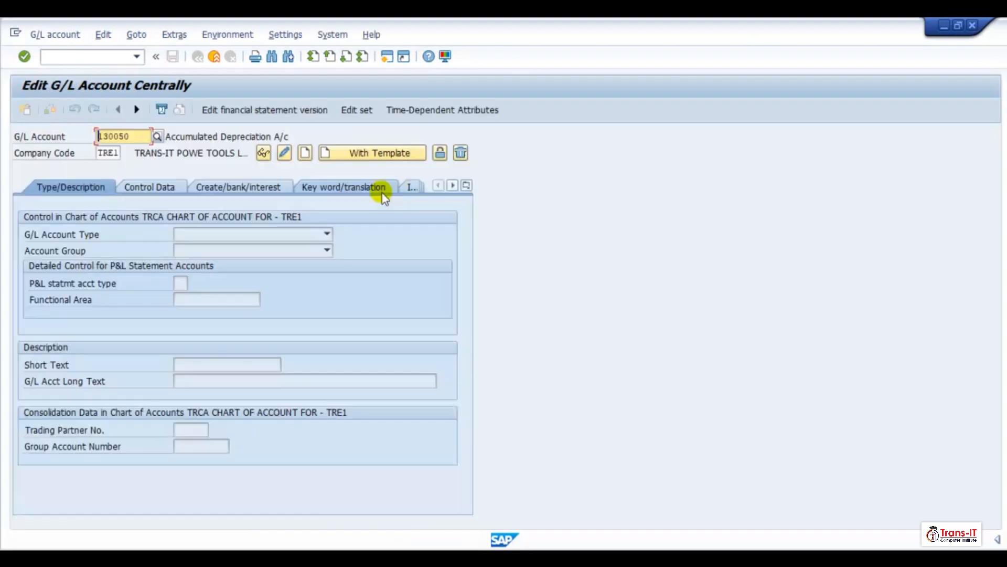
pyautogui.click(284, 152)
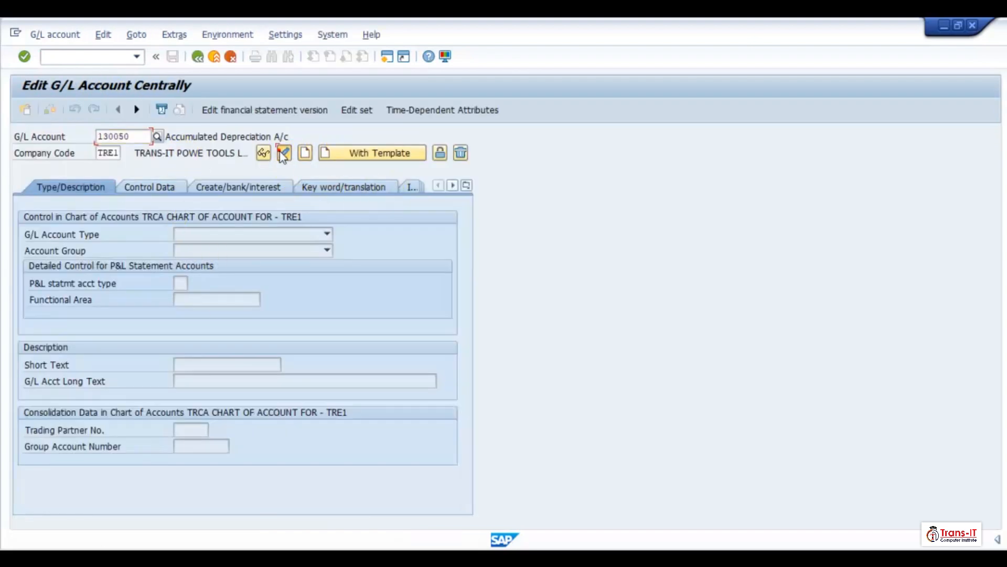
pyautogui.click(160, 187)
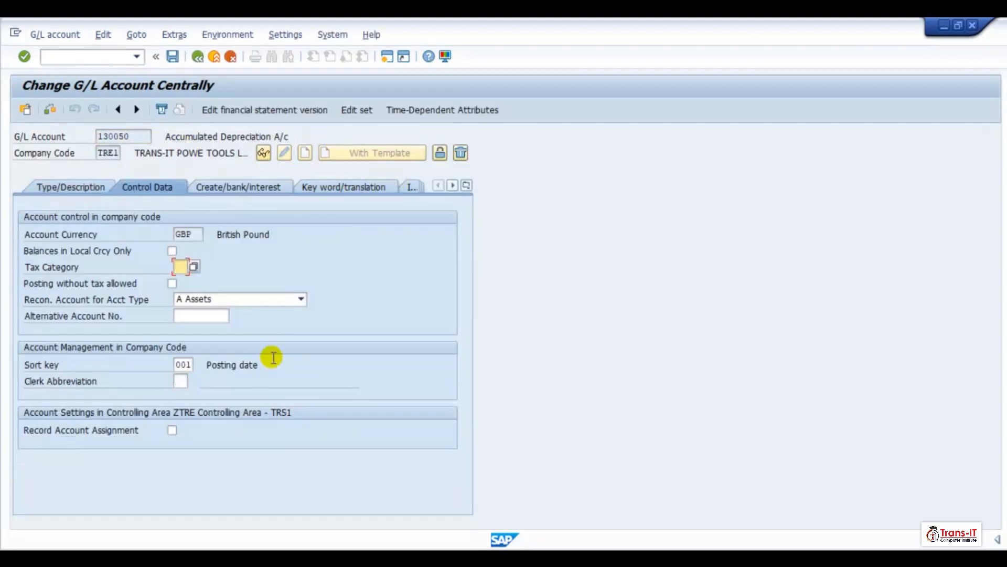
pyautogui.click(229, 309)
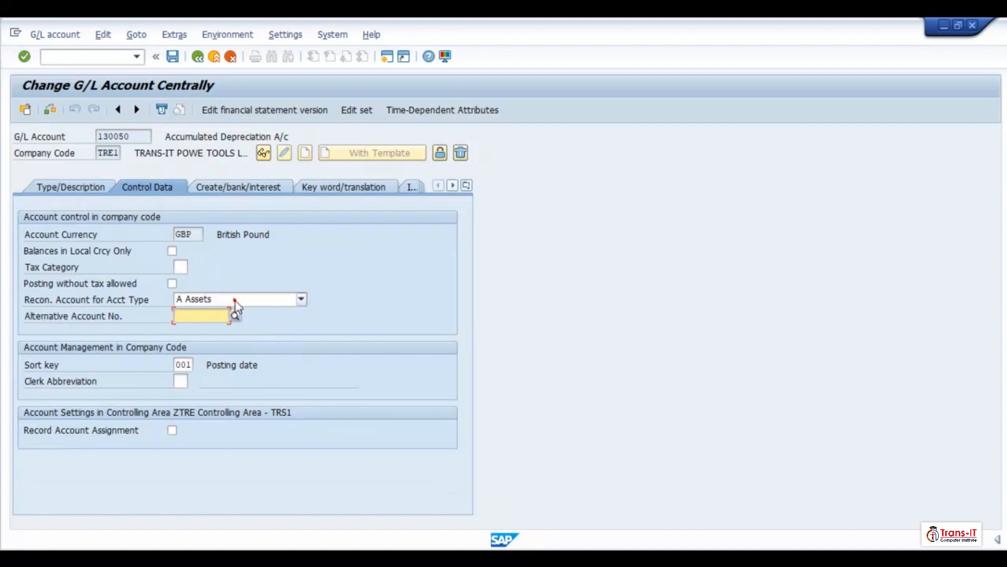
pyautogui.click(235, 303)
pyautogui.click(234, 309)
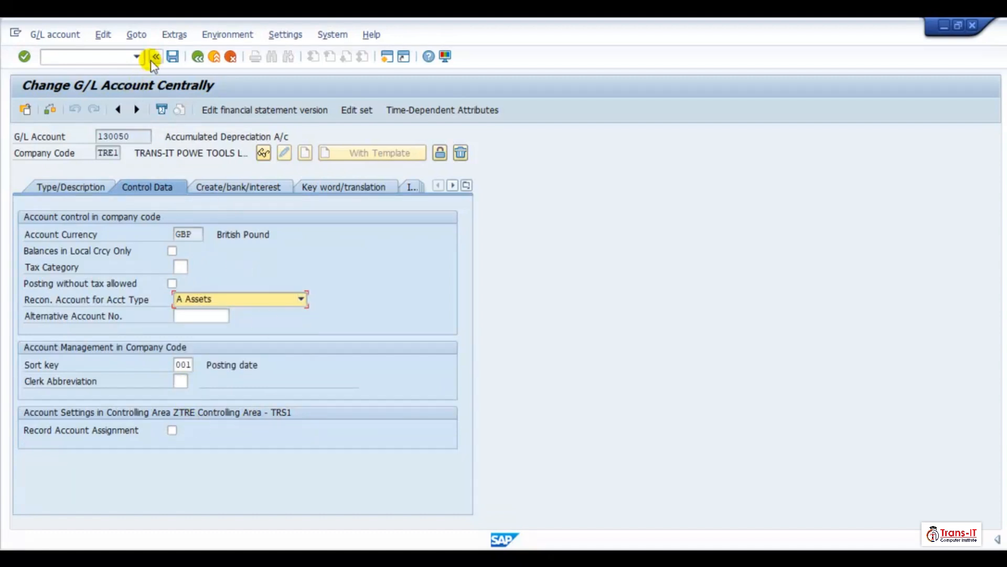
pyautogui.click(173, 57)
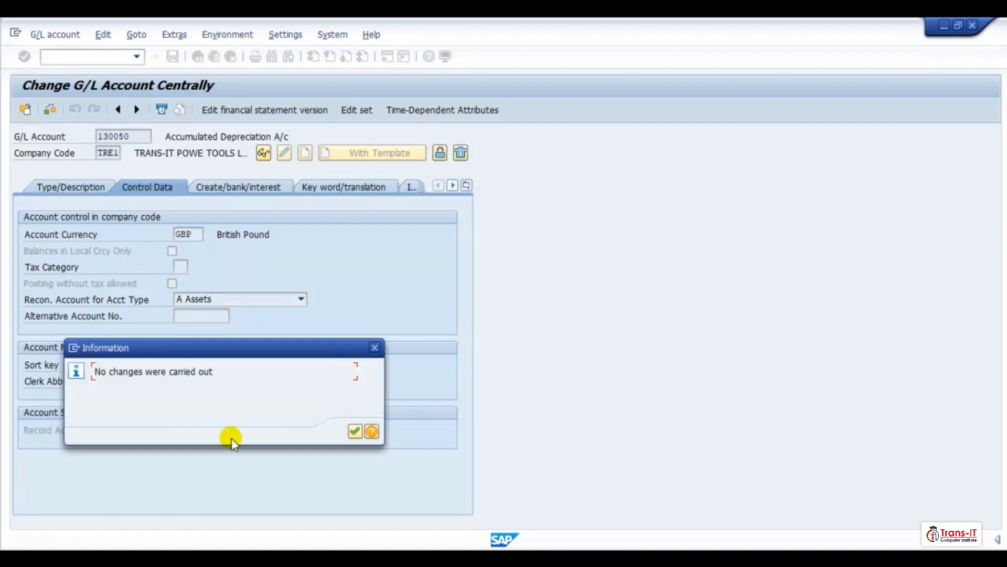
pyautogui.click(355, 431)
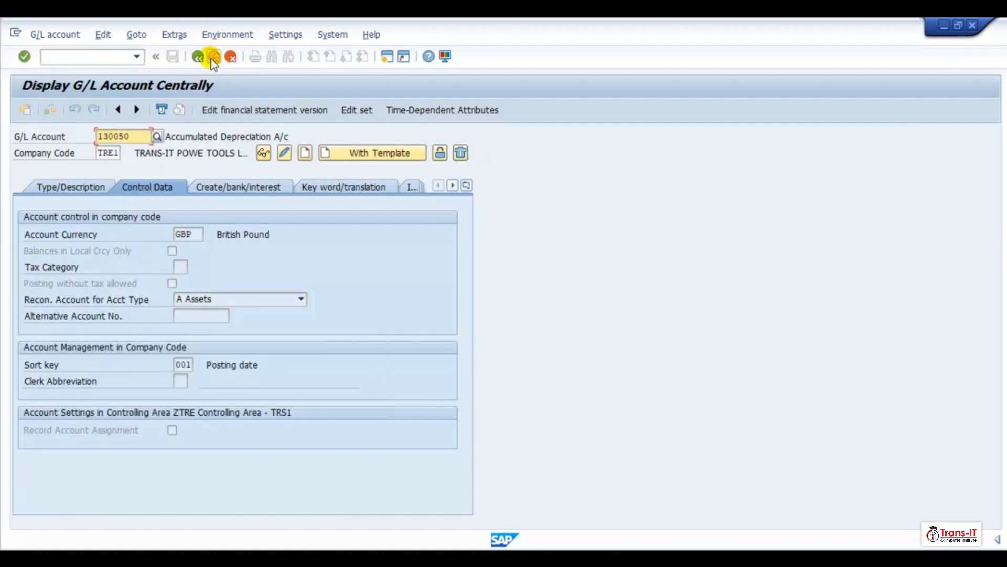
pyautogui.click(212, 57)
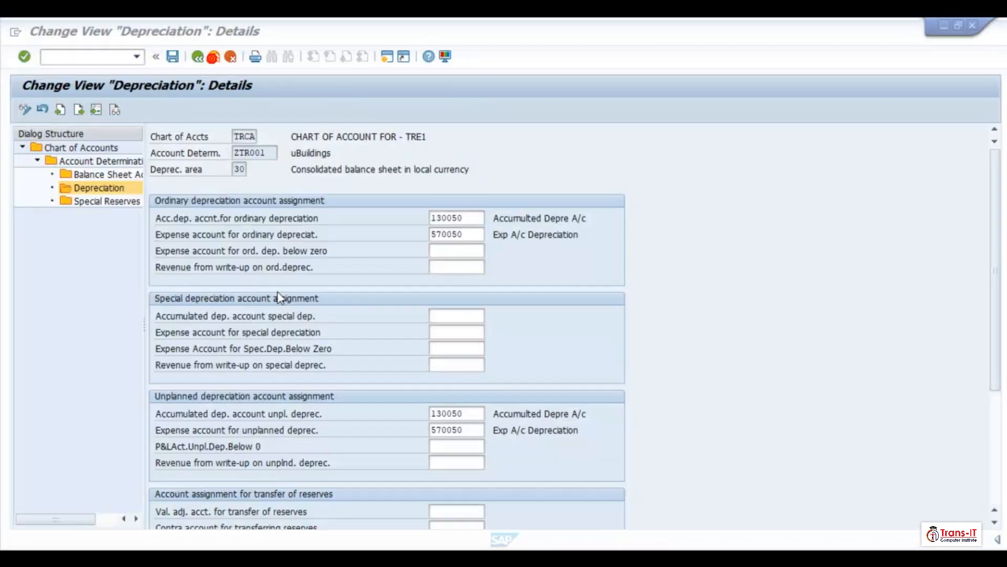
# - Try to save the area 30 depreciation account assignments again and close the message log
pyautogui.click(174, 56)
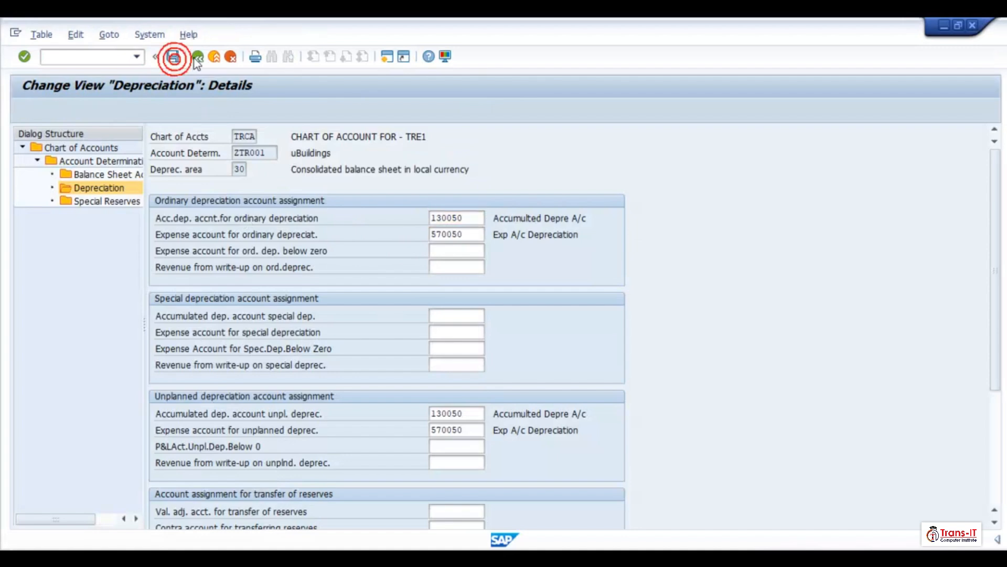
pyautogui.click(198, 57)
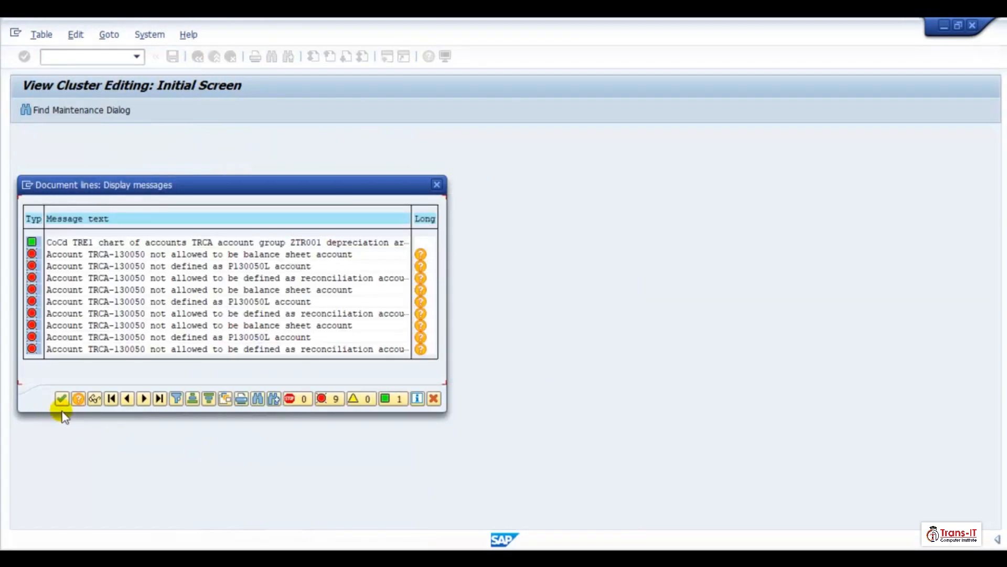
pyautogui.click(61, 399)
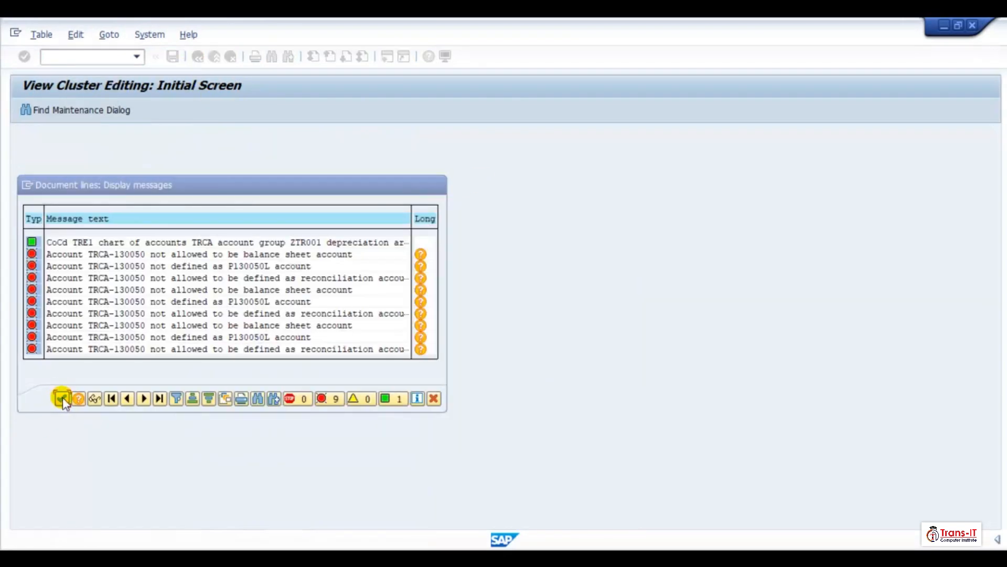
# - Return to the account determination list, select ZTR002 Machinery and Equipment, and open its depreciation areas
pyautogui.click(197, 57)
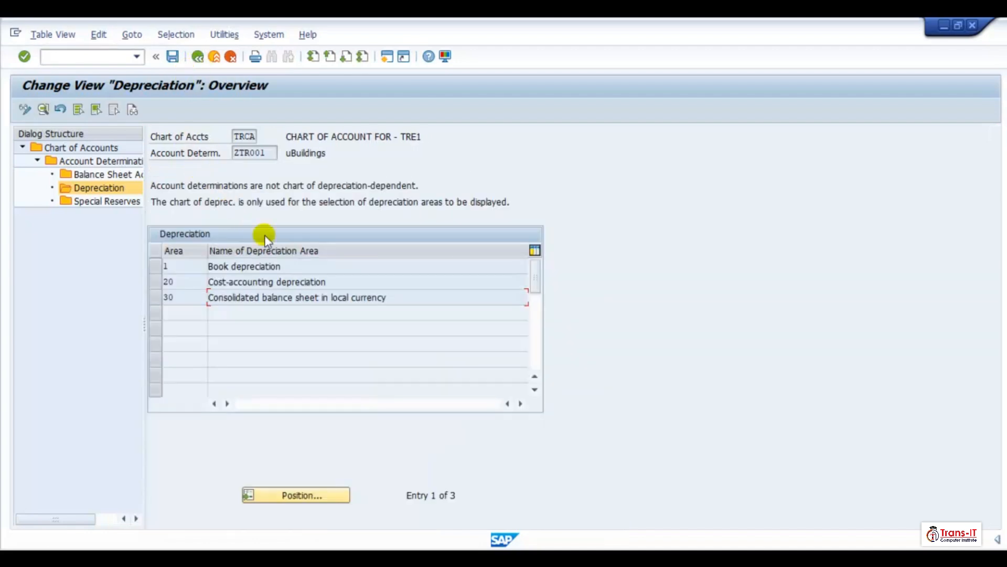
pyautogui.click(197, 63)
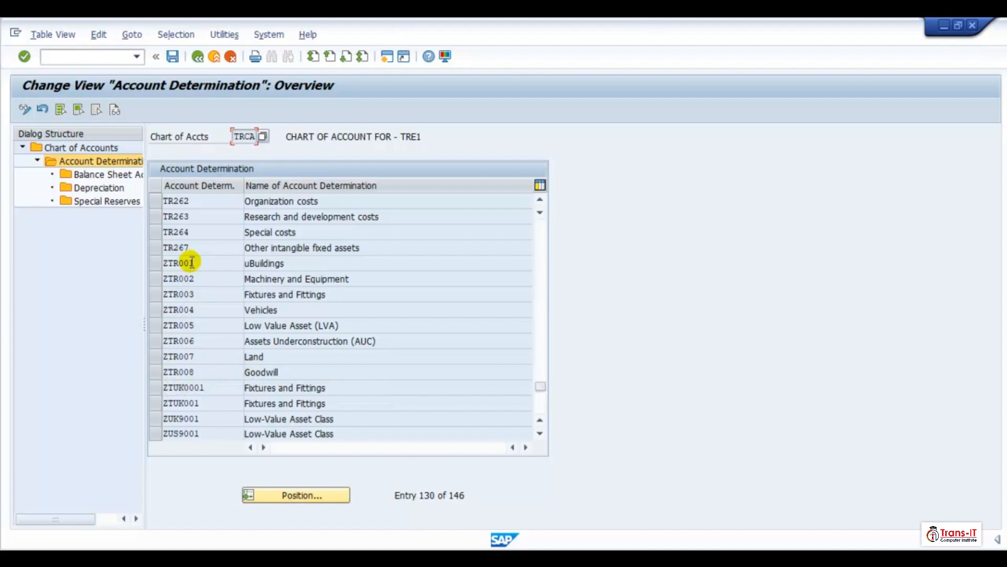
pyautogui.click(156, 279)
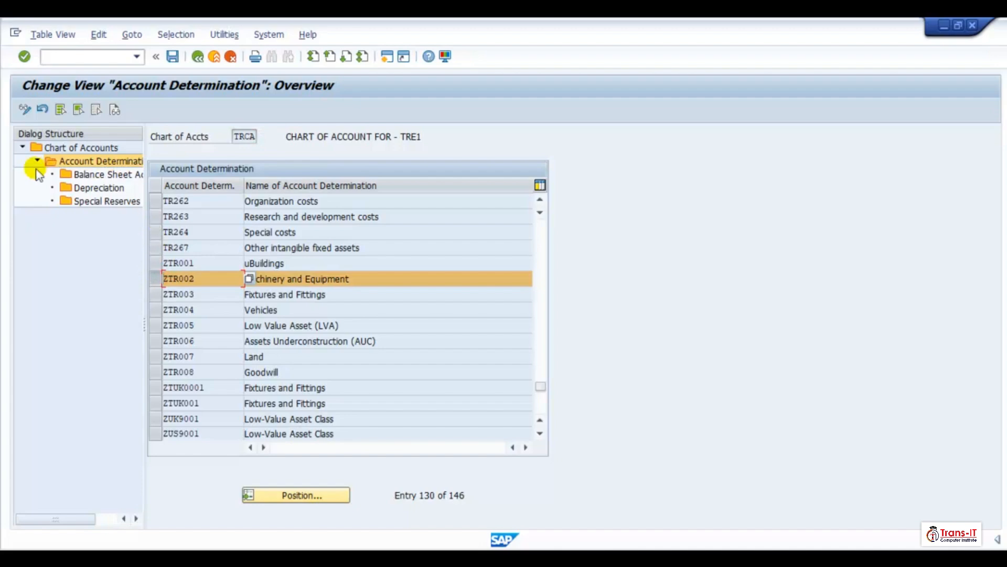
pyautogui.doubleClick(90, 188)
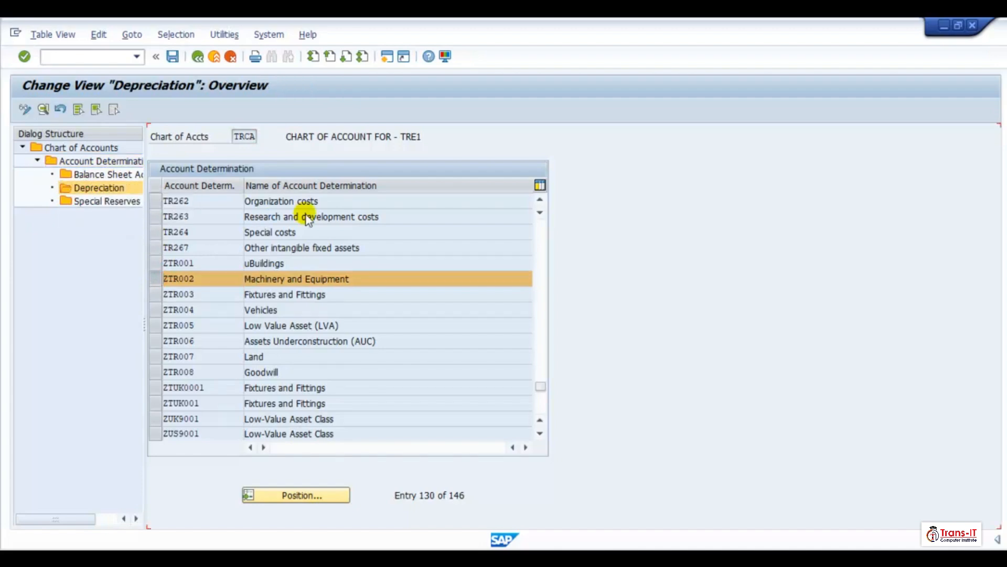
# - Open depreciation area 20 for ZTR002, paste 130050 and 570050 into the ordinary, special and reserve-transfer account fields, save, and close the message log
pyautogui.doubleClick(265, 283)
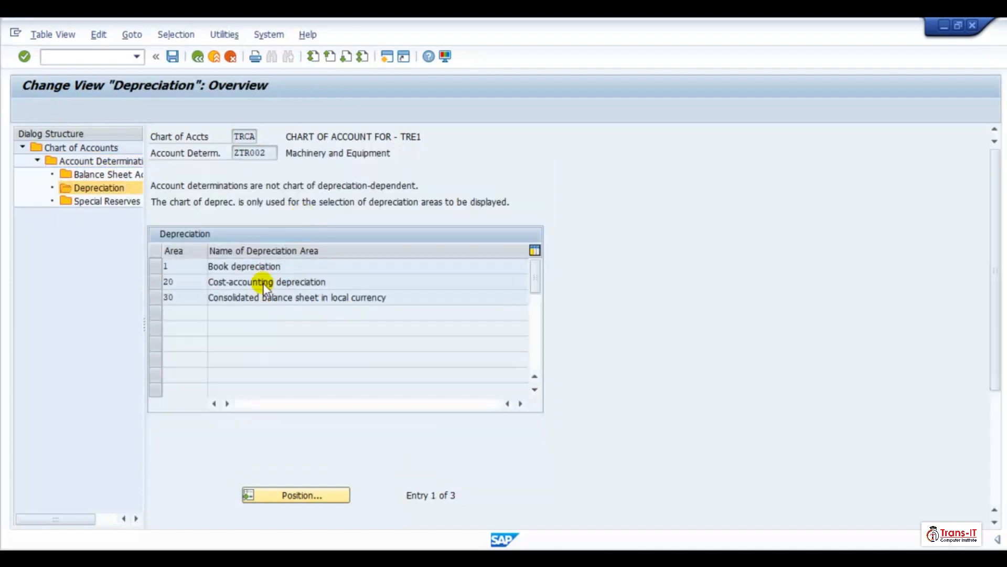
pyautogui.hotkey('ctrl', 'v')
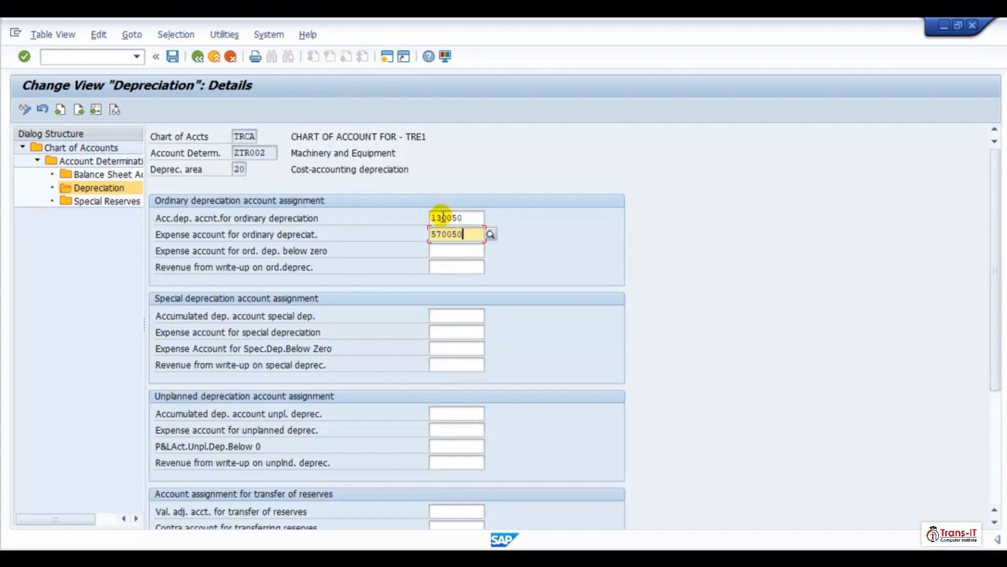
pyautogui.click(439, 314)
pyautogui.hotkey('ctrl', 'v')
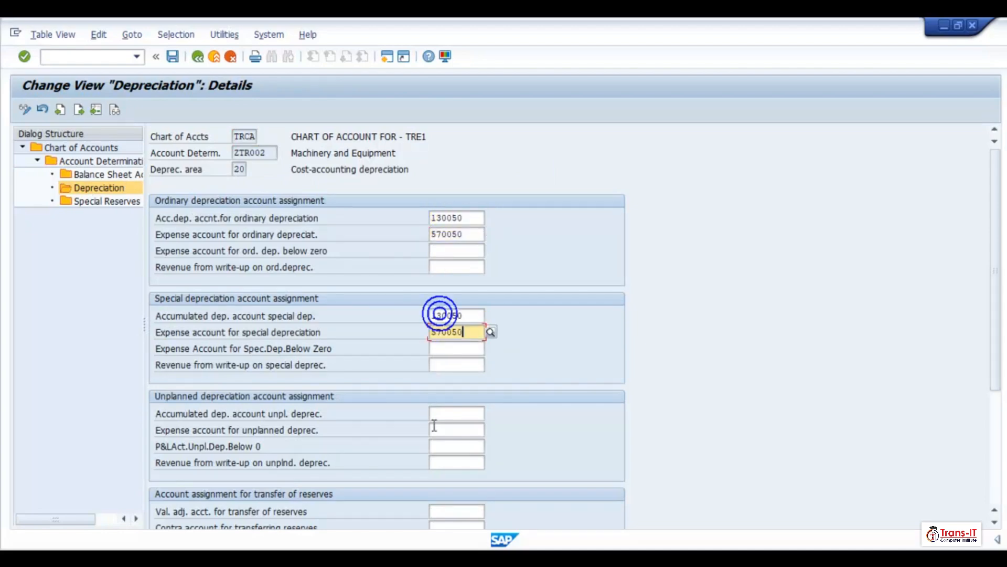
pyautogui.click(443, 511)
pyautogui.hotkey('ctrl', 'v')
pyautogui.click(172, 57)
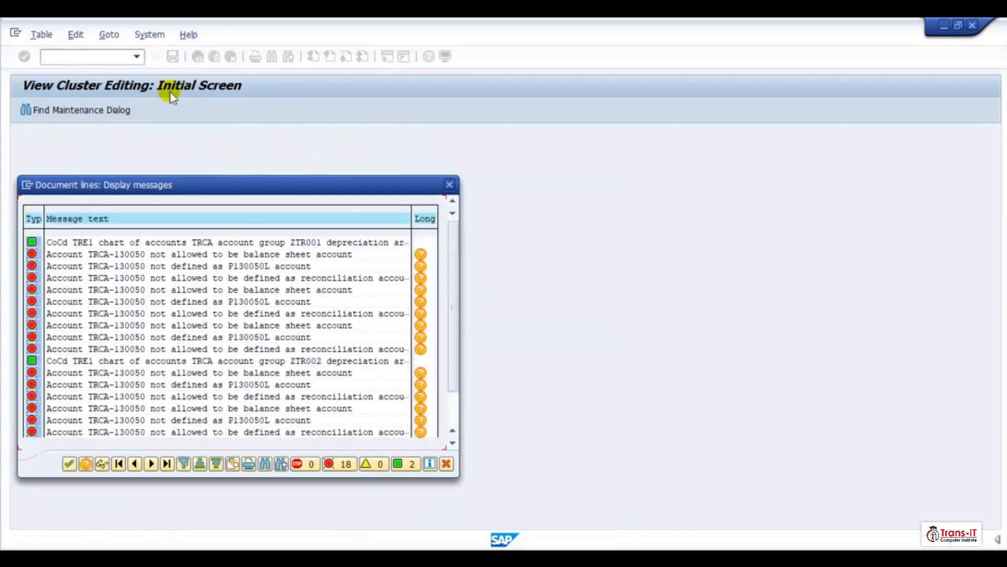
pyautogui.click(69, 464)
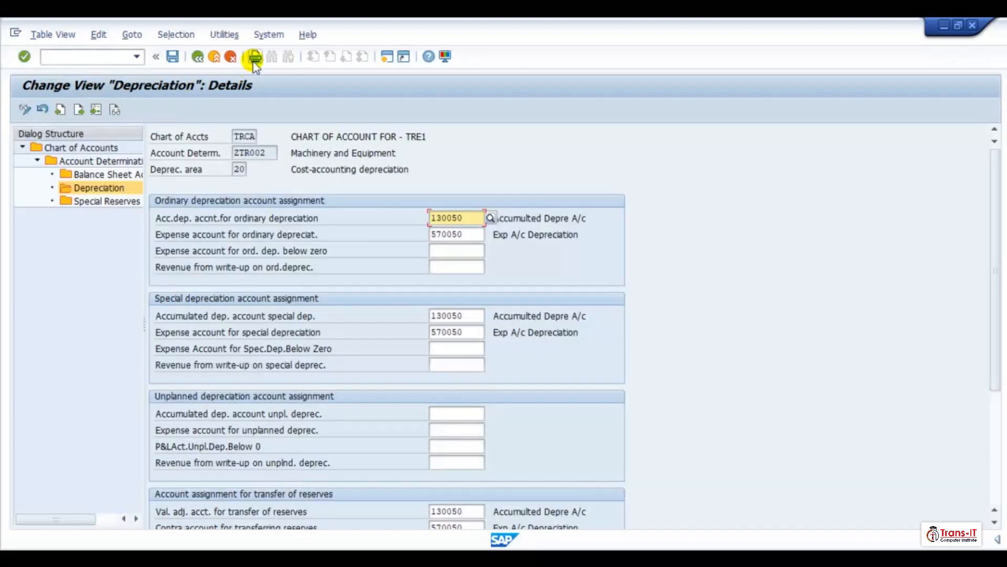
# - Open depreciation area 30 for ZTR002 and enter 130050 and 570050 for the ordinary, special and reserve-transfer accounts
pyautogui.click(198, 58)
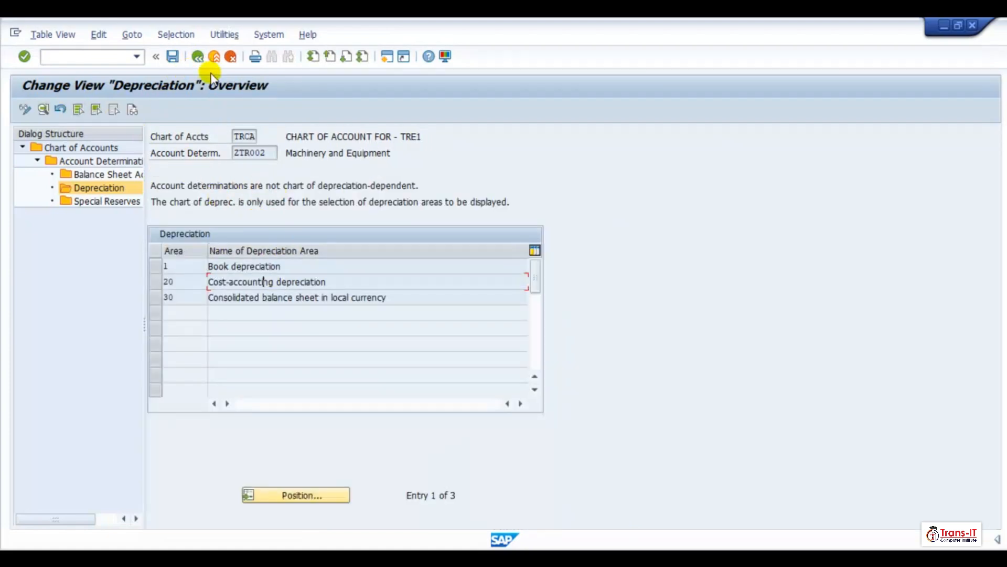
pyautogui.click(237, 298)
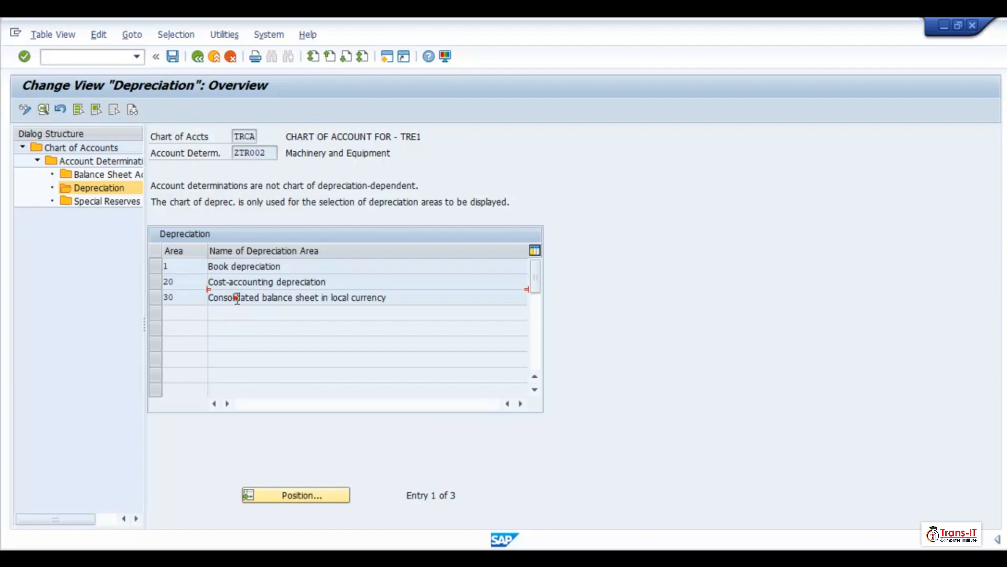
pyautogui.doubleClick(288, 299)
pyautogui.write('130050')
pyautogui.press('Tab')
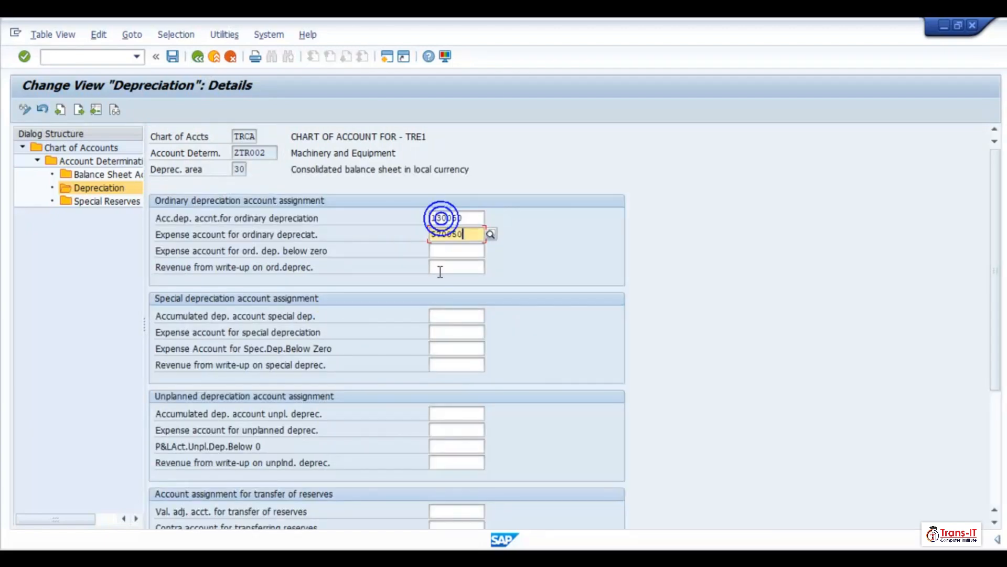
pyautogui.write('570050')
pyautogui.click(438, 315)
pyautogui.write('130050')
pyautogui.press('Tab')
pyautogui.write('570050')
pyautogui.click(437, 509)
pyautogui.write('130050')
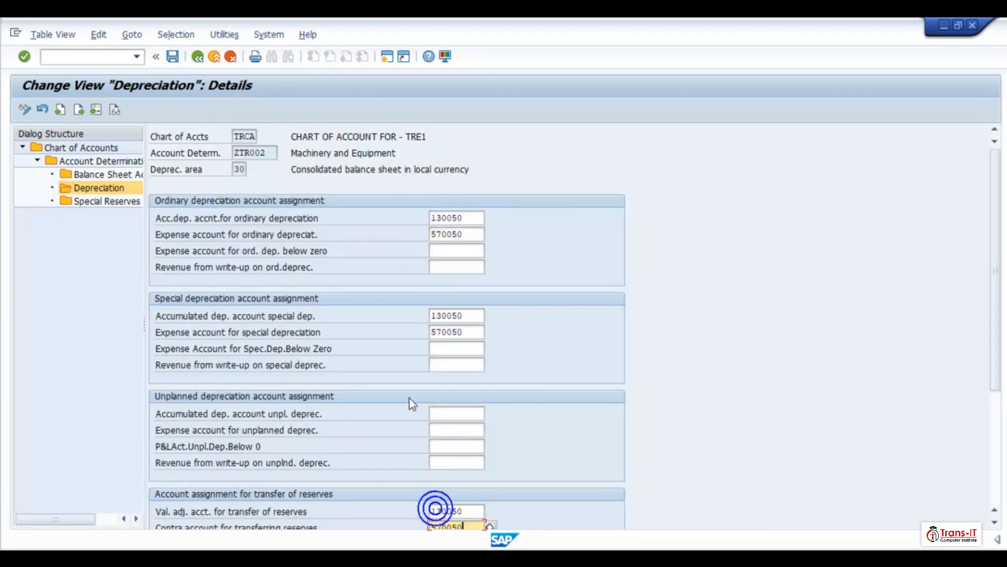
pyautogui.press('Tab')
pyautogui.write('570050')
# - Clear the reserve-transfer contra account and fill the revaluation accounts with 130050 and 570050
pyautogui.scroll(-2, 407, 396)
pyautogui.scroll(-2, 381, 315)
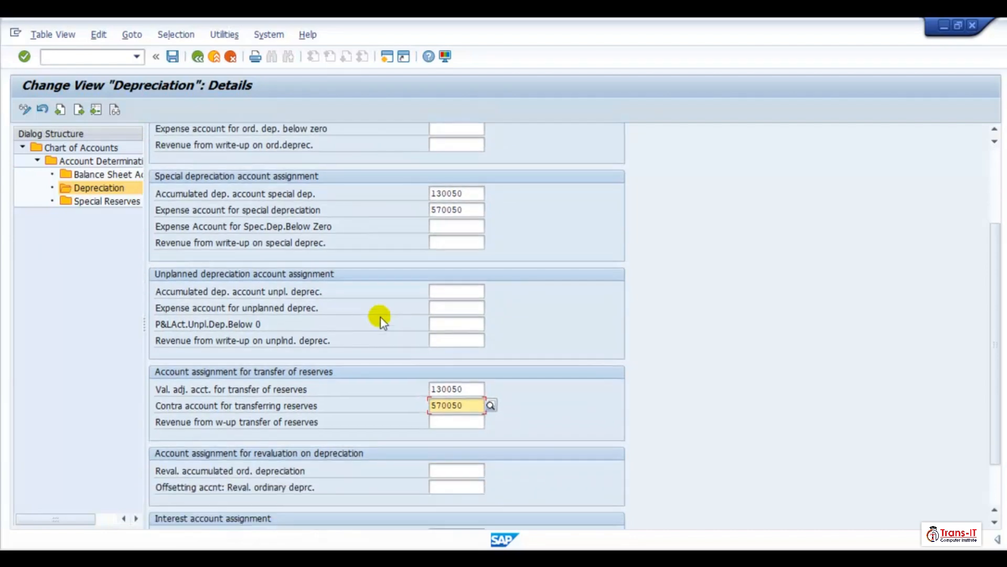
pyautogui.doubleClick(455, 407)
pyautogui.press('Delete')
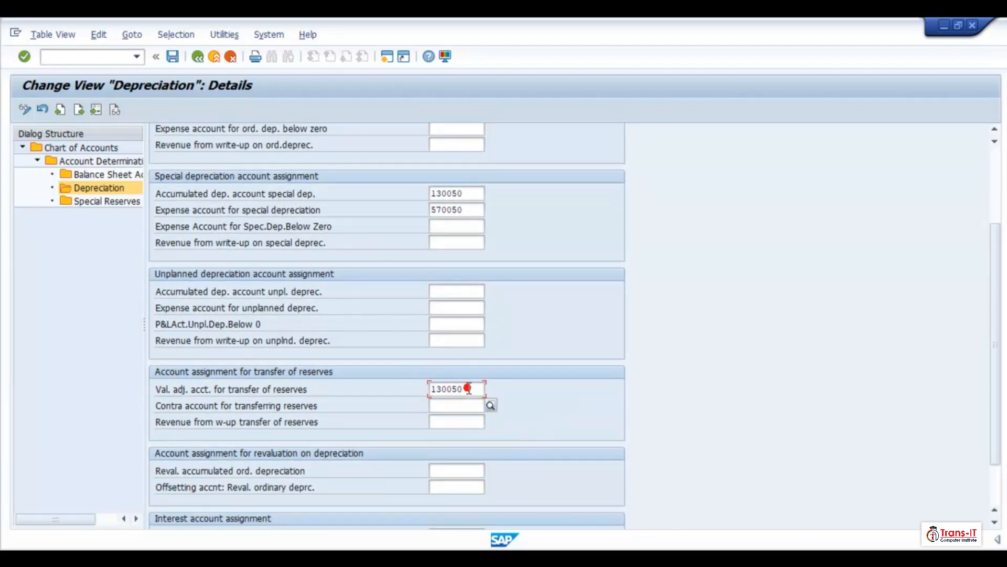
pyautogui.click(467, 388)
pyautogui.press('BackSpace')
pyautogui.press('BackSpace')
pyautogui.press('BackSpace')
pyautogui.press('BackSpace')
pyautogui.press('BackSpace')
pyautogui.press('BackSpace')
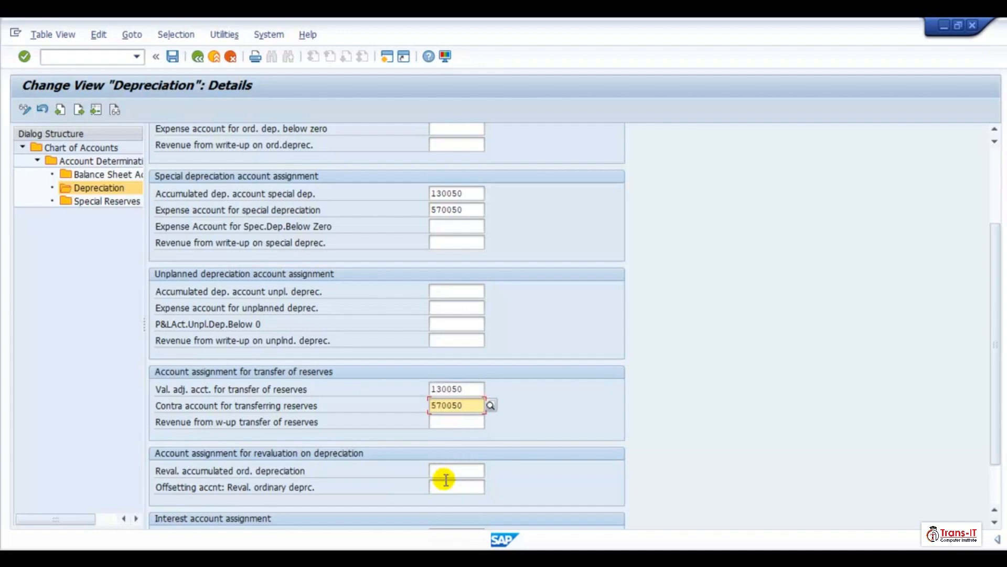
pyautogui.click(445, 475)
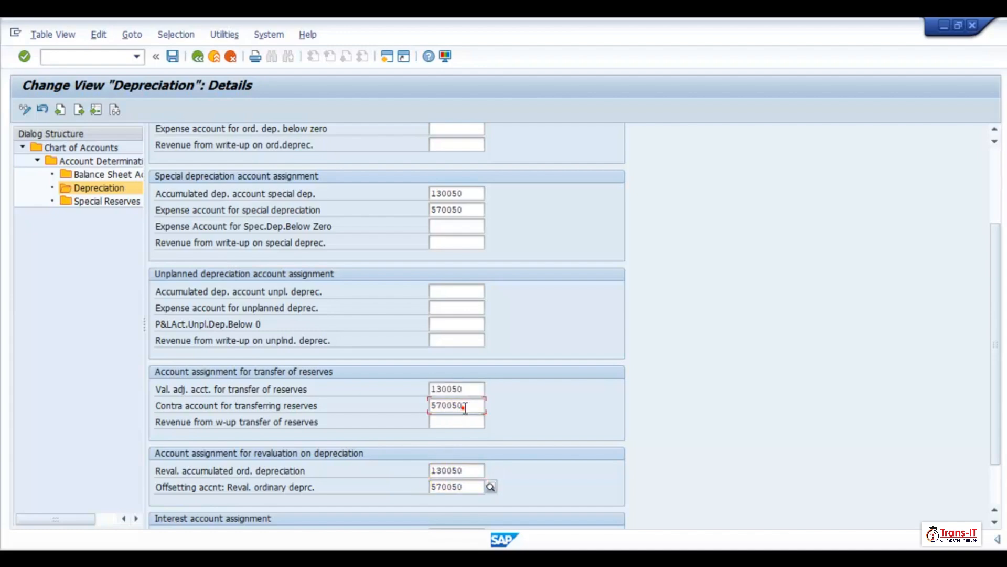
pyautogui.click(463, 405)
pyautogui.press('BackSpace')
pyautogui.press('BackSpace')
pyautogui.press('BackSpace')
pyautogui.press('BackSpace')
pyautogui.press('BackSpace')
pyautogui.press('BackSpace')
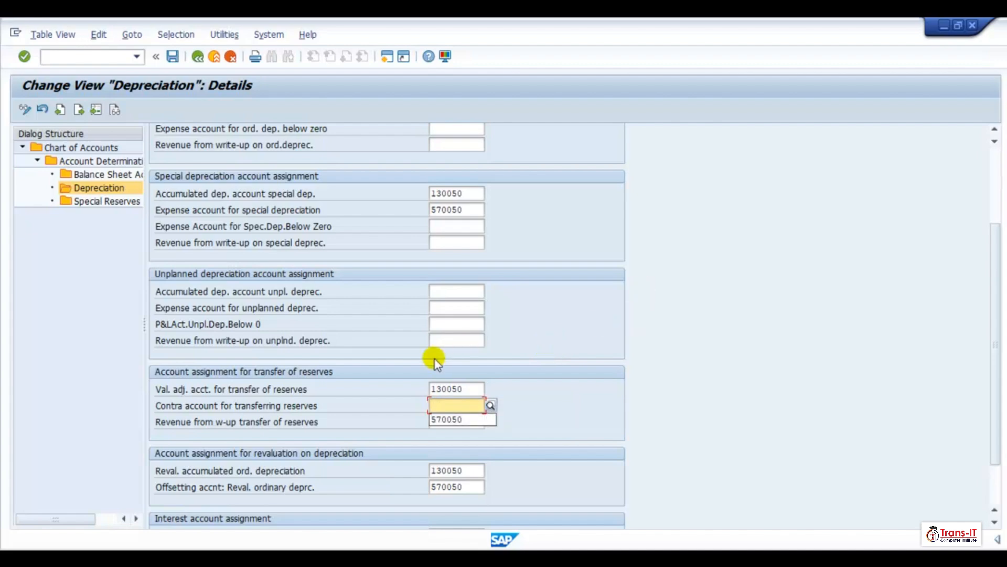
# - Clear the reserve-transfer valuation adjustment account, save the area 30 assignments, and close the message log
pyautogui.click(465, 388)
pyautogui.press('BackSpace')
pyautogui.press('BackSpace')
pyautogui.press('BackSpace')
pyautogui.press('BackSpace')
pyautogui.press('BackSpace')
pyautogui.press('BackSpace')
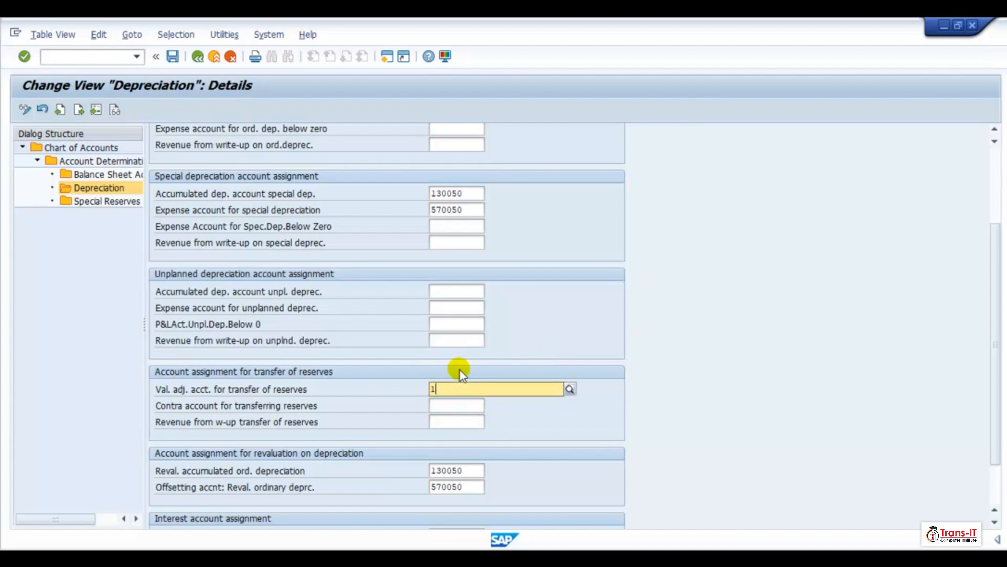
pyautogui.click(197, 56)
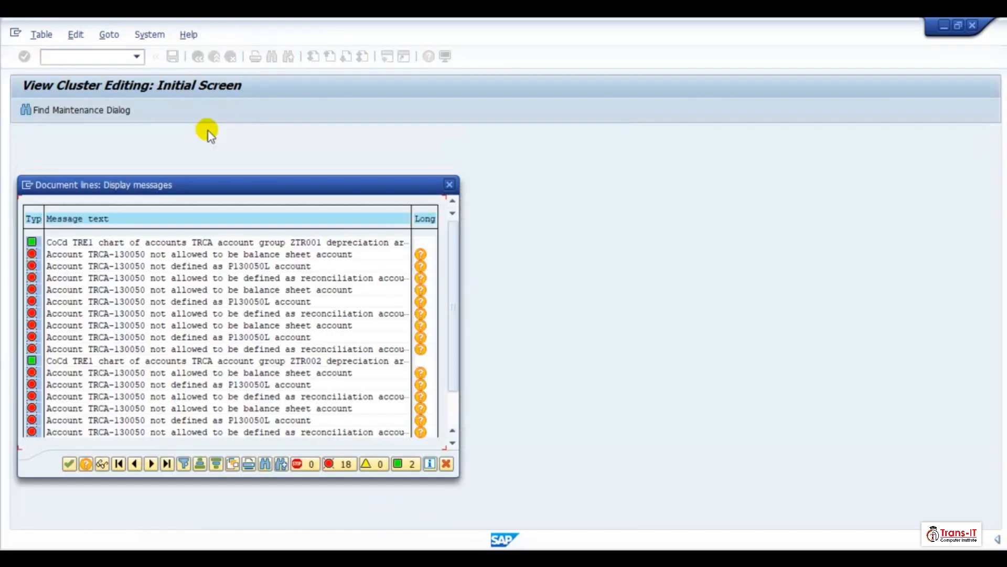
pyautogui.click(68, 464)
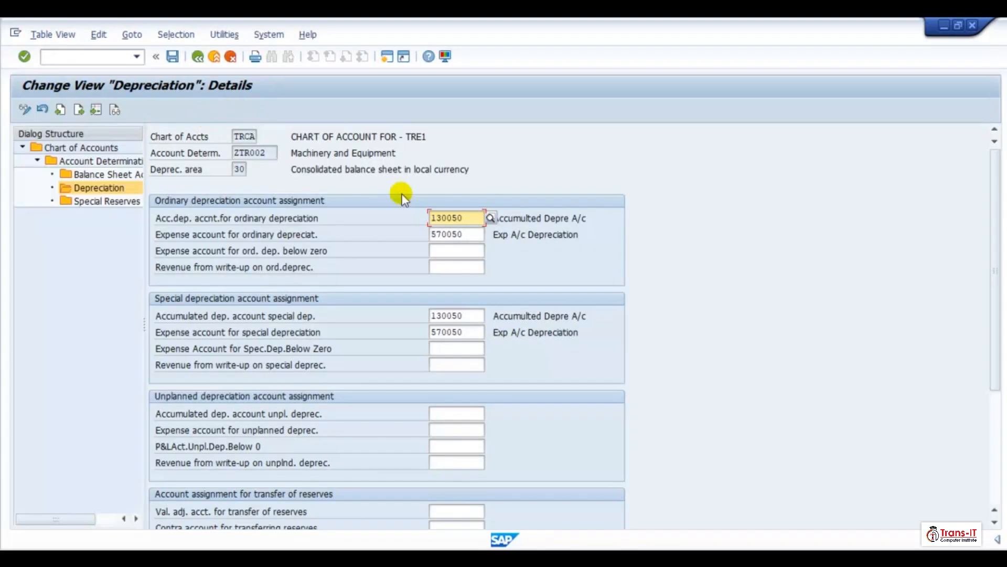
# - Reopen depreciation area 20 for ZTR002 and enter revaluation accounts 130050 and 570050
pyautogui.scroll(-5, 426, 309)
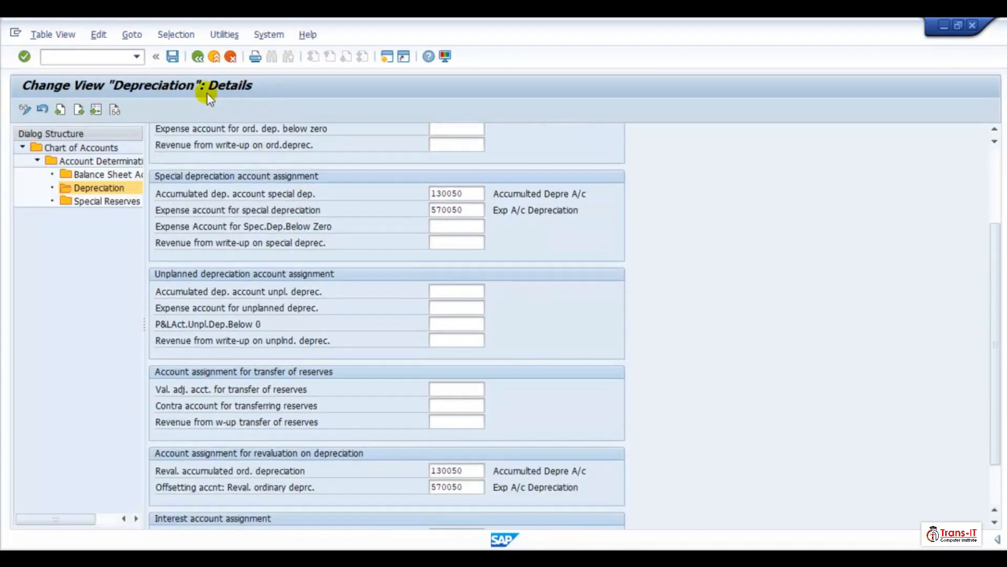
pyautogui.click(198, 57)
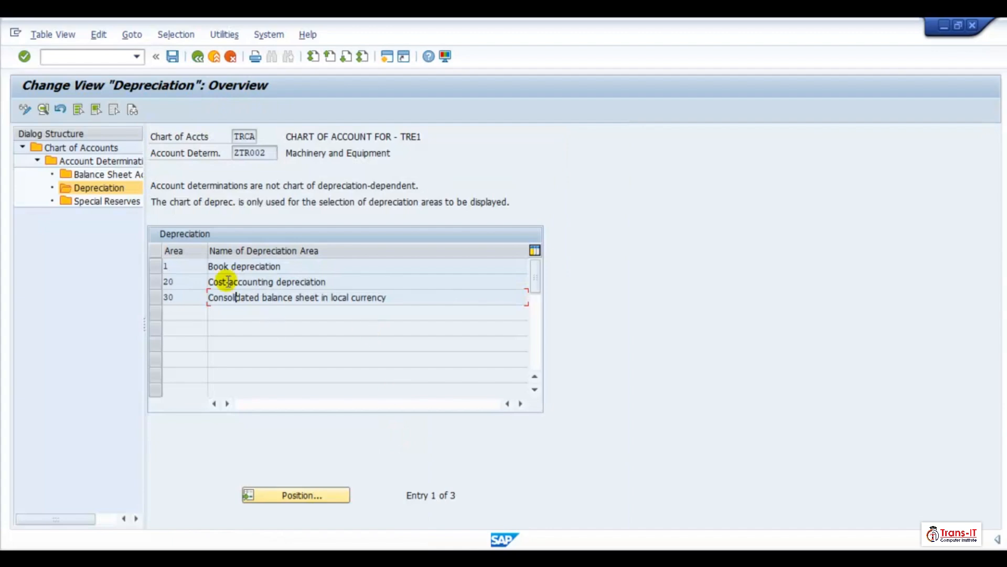
pyautogui.doubleClick(254, 283)
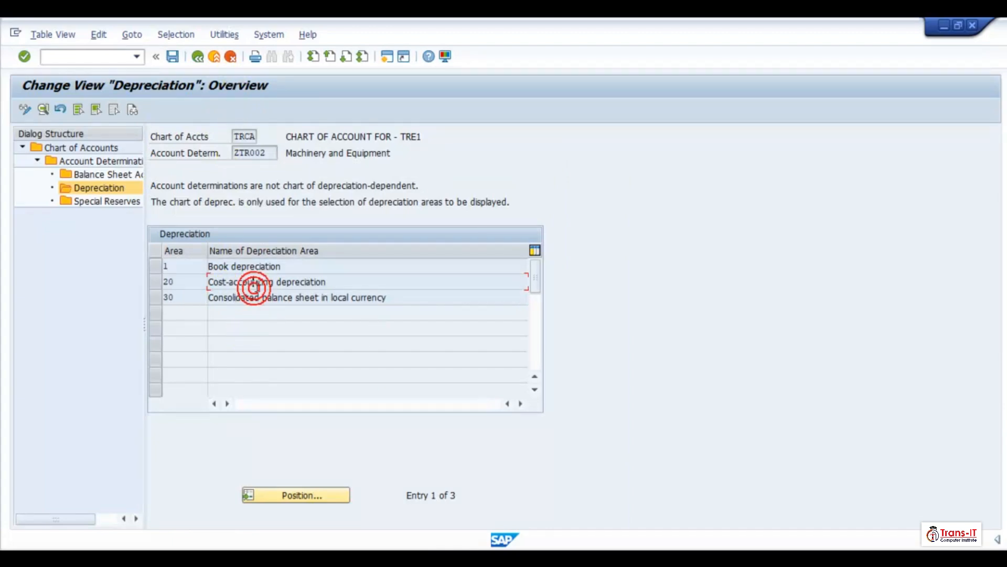
pyautogui.scroll(-3, 475, 459)
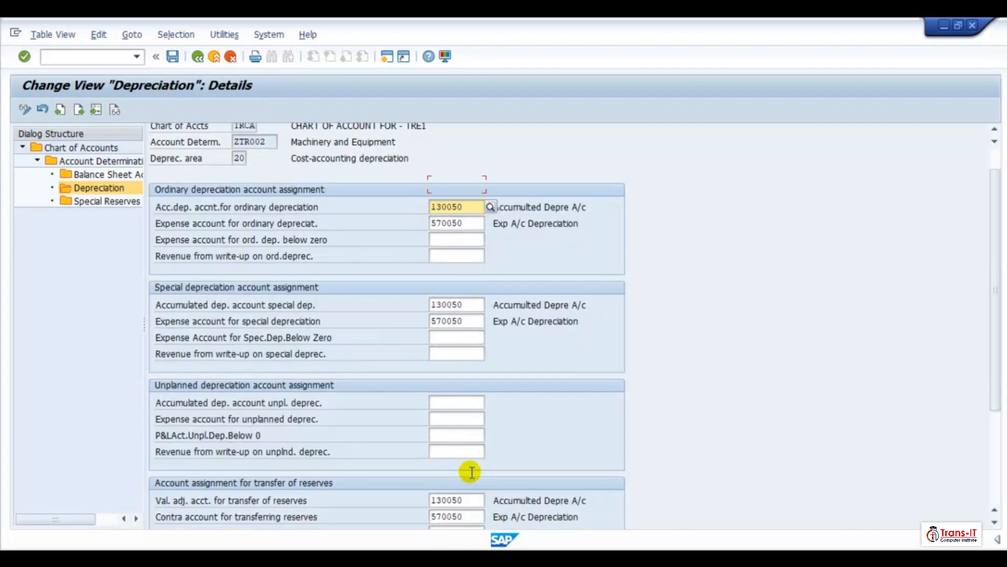
pyautogui.scroll(-3, 460, 472)
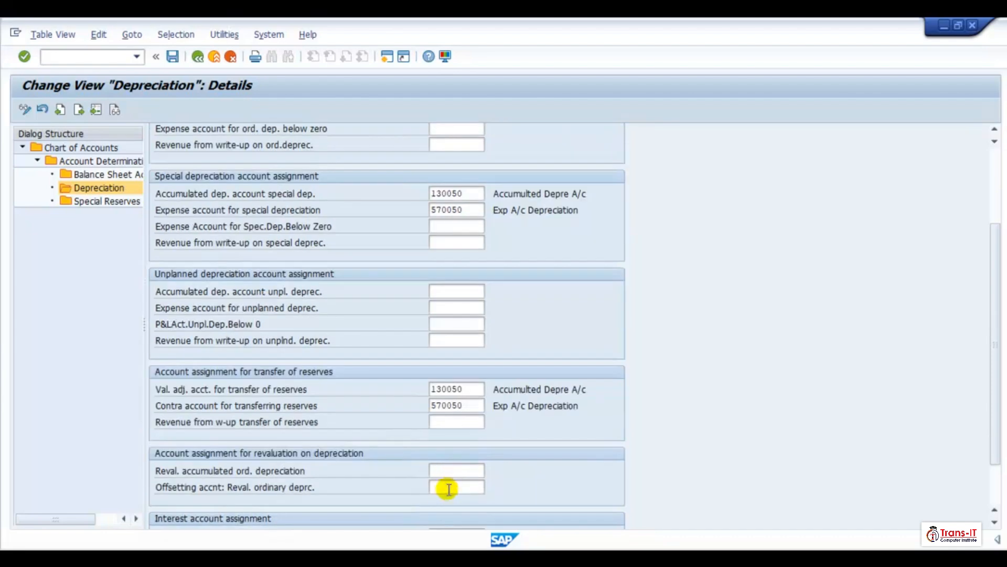
pyautogui.click(441, 475)
pyautogui.write('130050')
pyautogui.press('Tab')
pyautogui.write('570050')
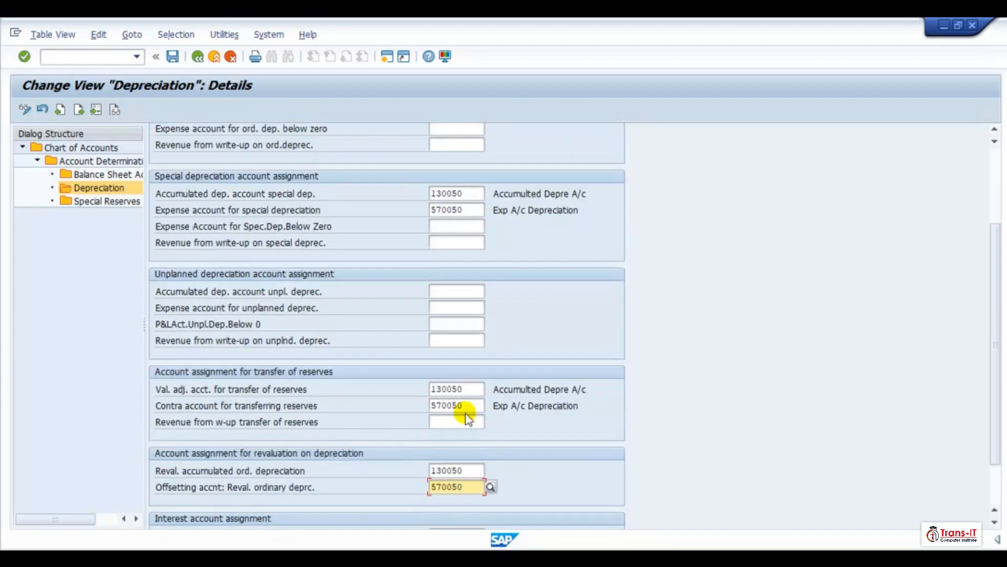
# - Delete part of the reserve-transfer account numbers, try to save, and close the message log
pyautogui.click(466, 406)
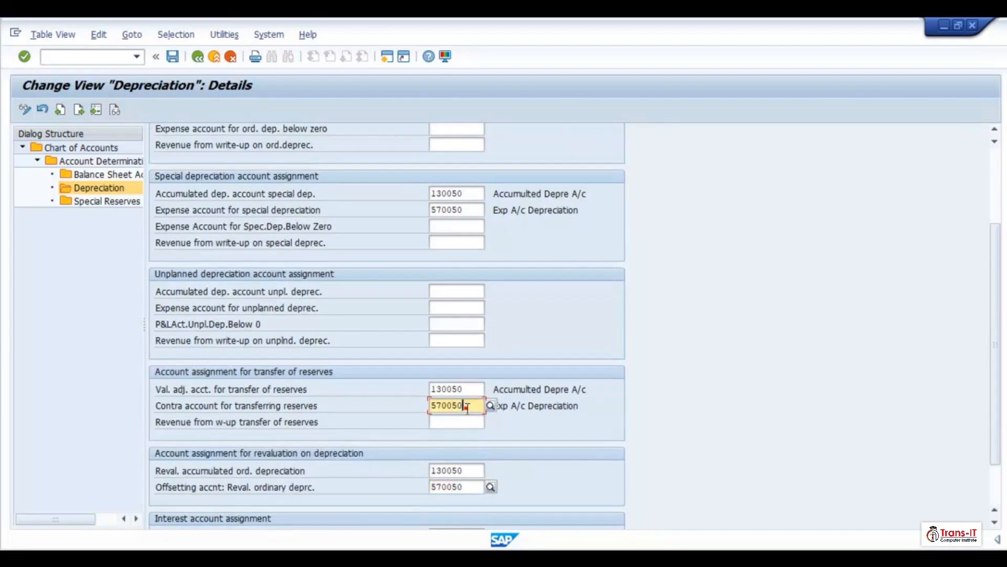
pyautogui.press('BackSpace')
pyautogui.press('BackSpace')
pyautogui.press('BackSpace')
pyautogui.press('BackSpace')
pyautogui.press('BackSpace')
pyautogui.press('BackSpace')
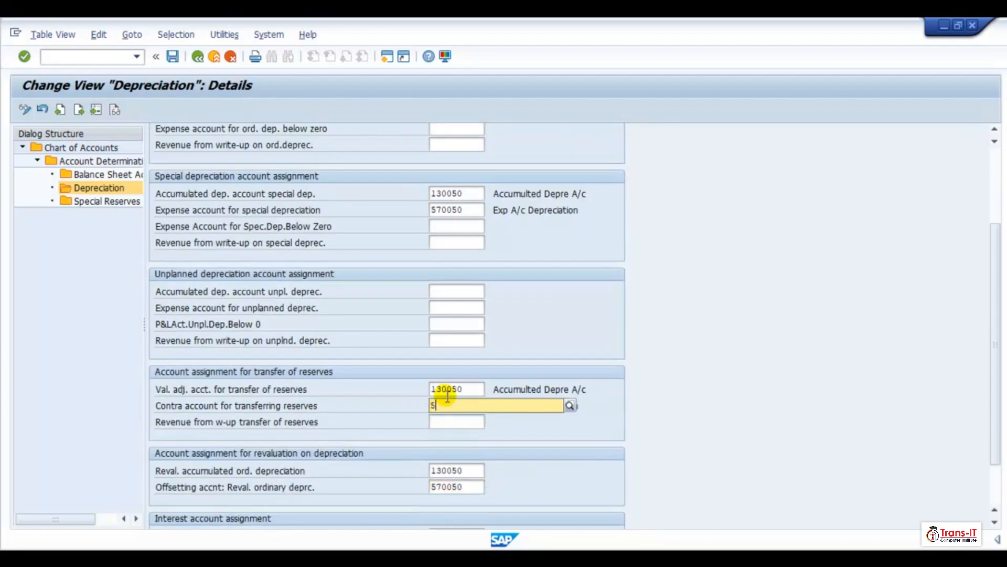
pyautogui.click(462, 388)
pyautogui.press('BackSpace')
pyautogui.press('BackSpace')
pyautogui.press('BackSpace')
pyautogui.press('BackSpace')
pyautogui.press('BackSpace')
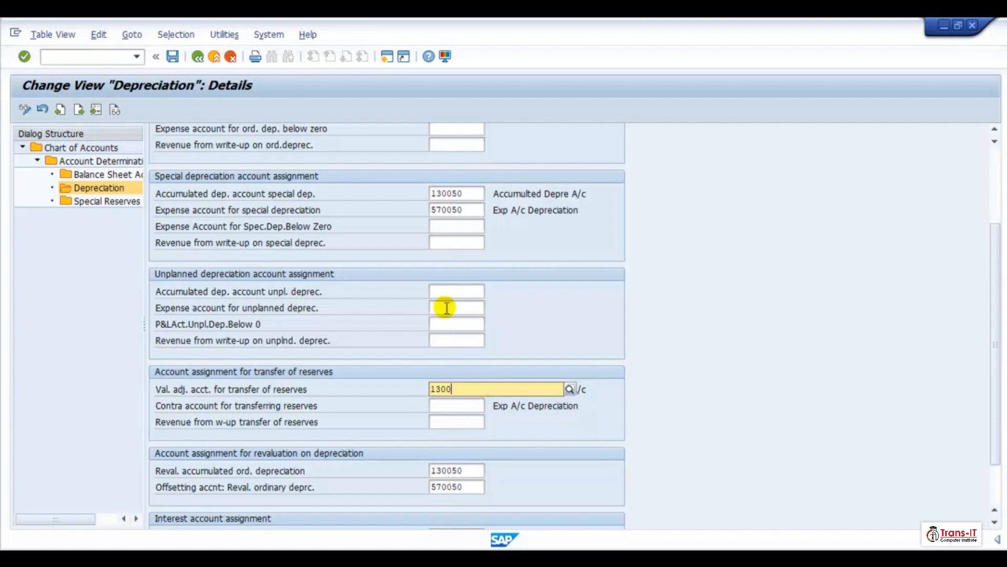
pyautogui.click(173, 57)
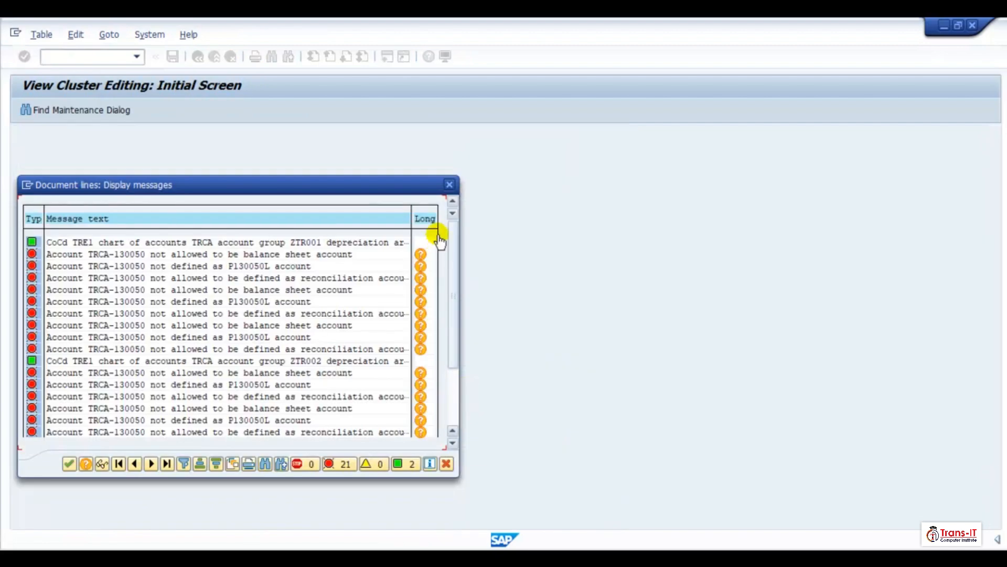
pyautogui.press('Return')
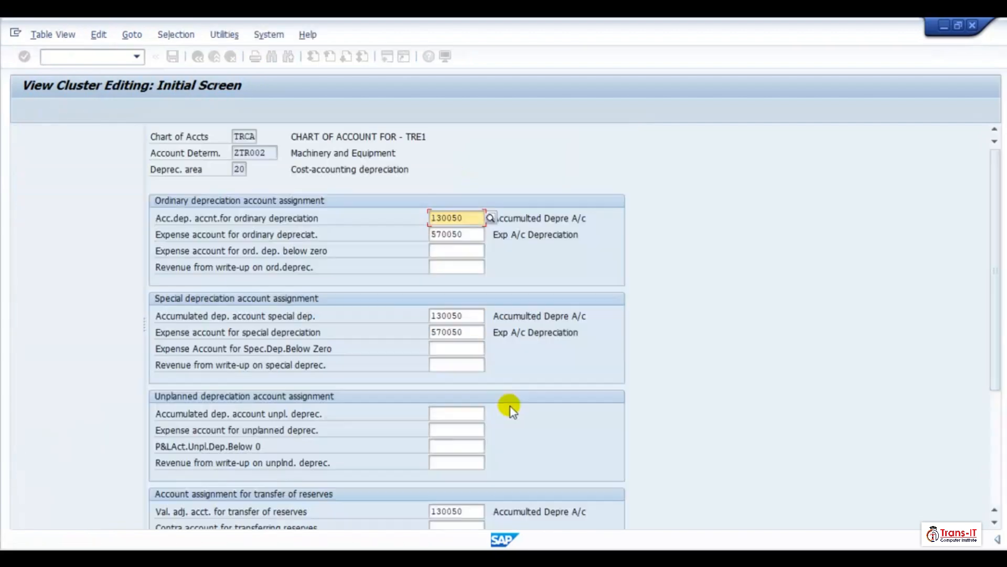
# - Clear the reserve-transfer valuation adjustment account and save the area 20 assignments again
pyautogui.scroll(-1, 486, 477)
pyautogui.click(463, 489)
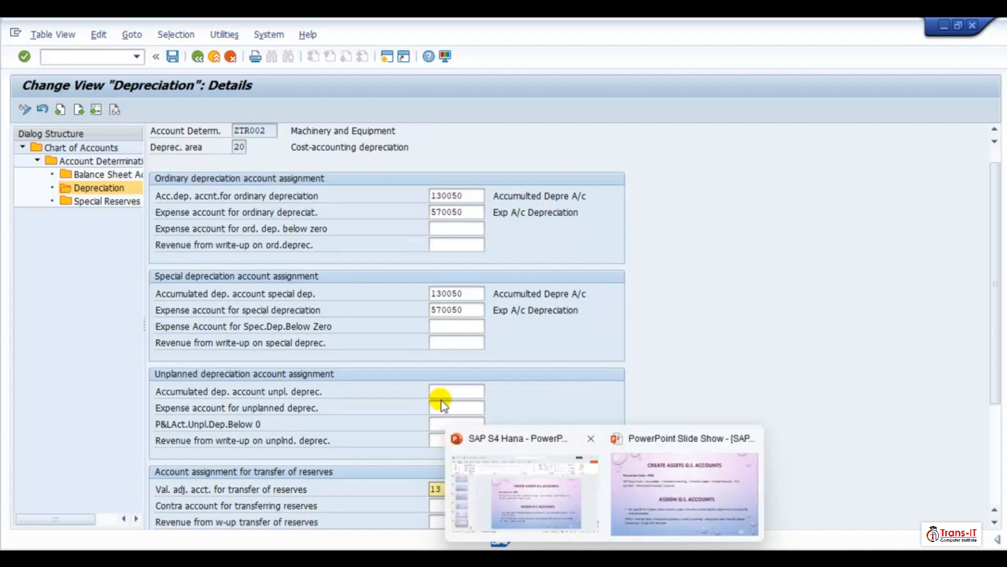
pyautogui.press('BackSpace')
pyautogui.press('BackSpace')
pyautogui.press('BackSpace')
pyautogui.press('BackSpace')
pyautogui.press('BackSpace')
pyautogui.press('BackSpace')
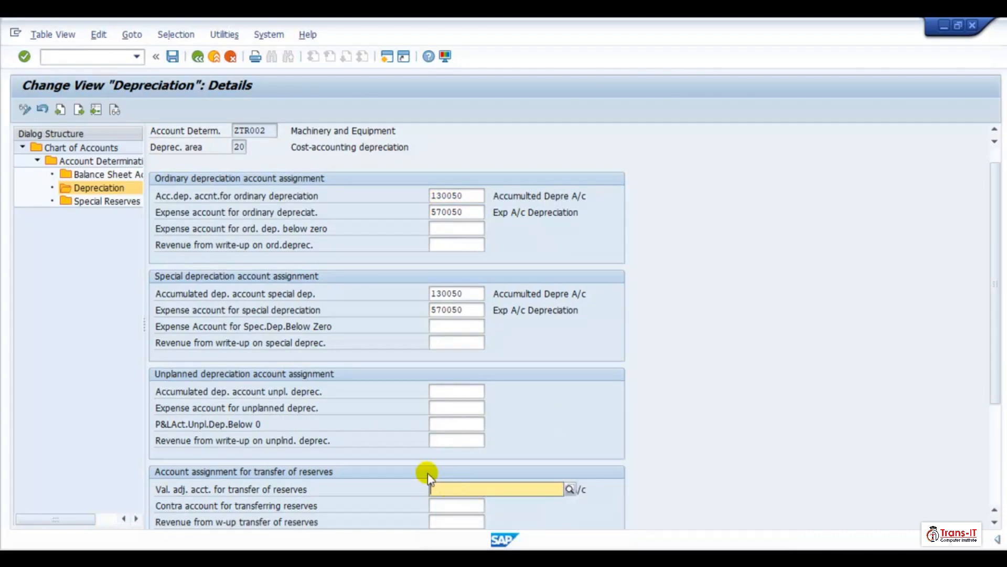
pyautogui.press('Return')
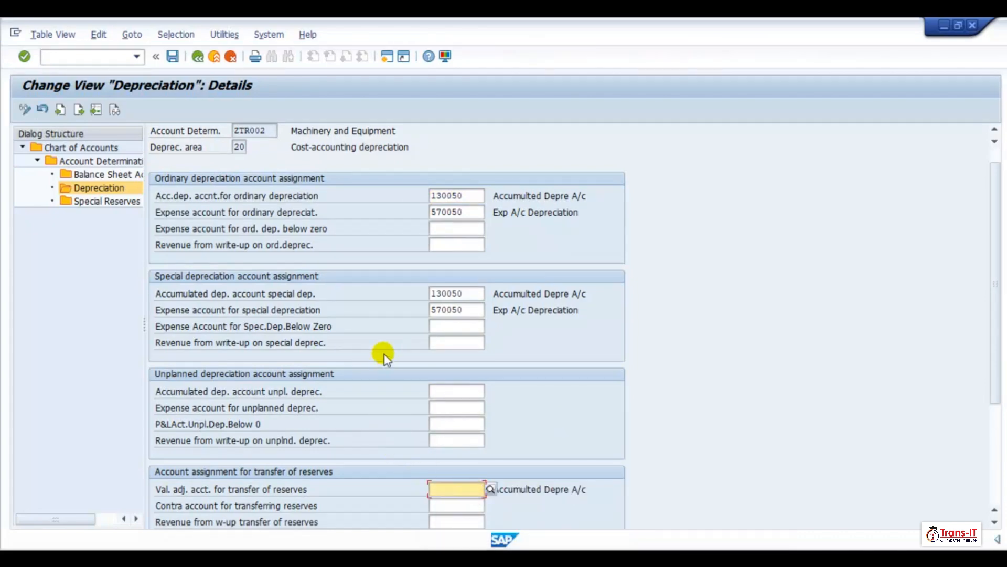
pyautogui.scroll(-4, 385, 355)
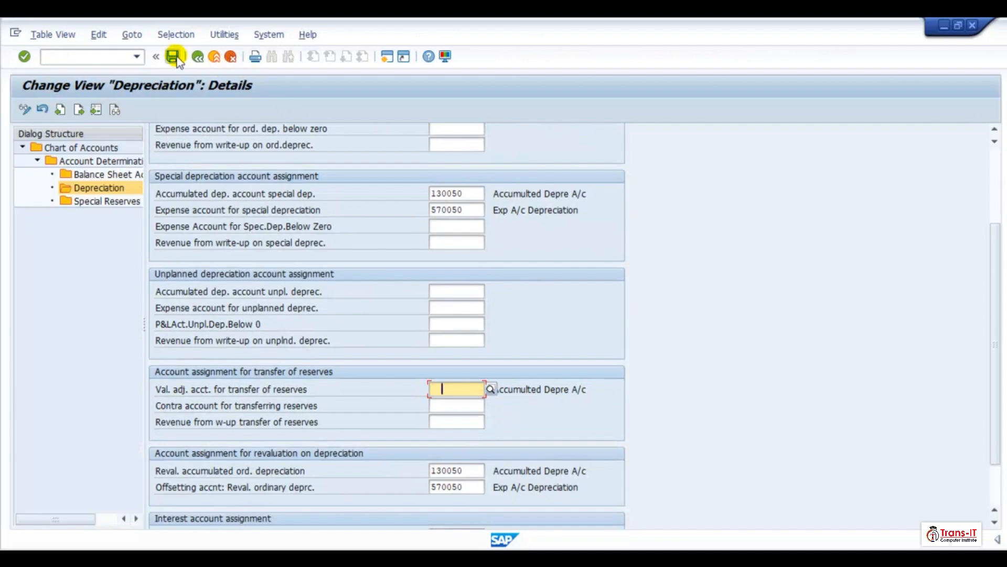
pyautogui.click(176, 57)
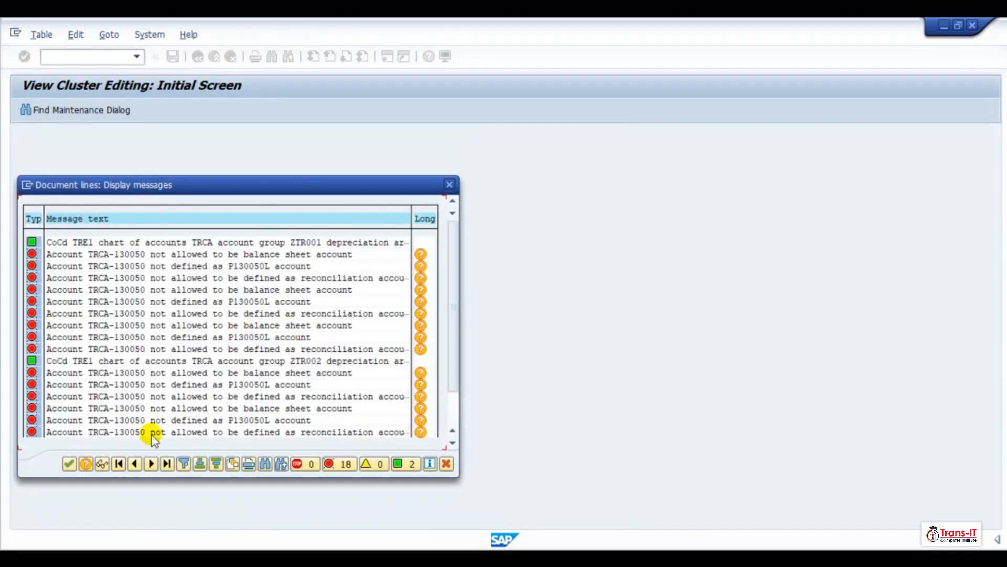
# - Close the message log and review ZTR001's depreciation area 20 account assignments
pyautogui.click(66, 464)
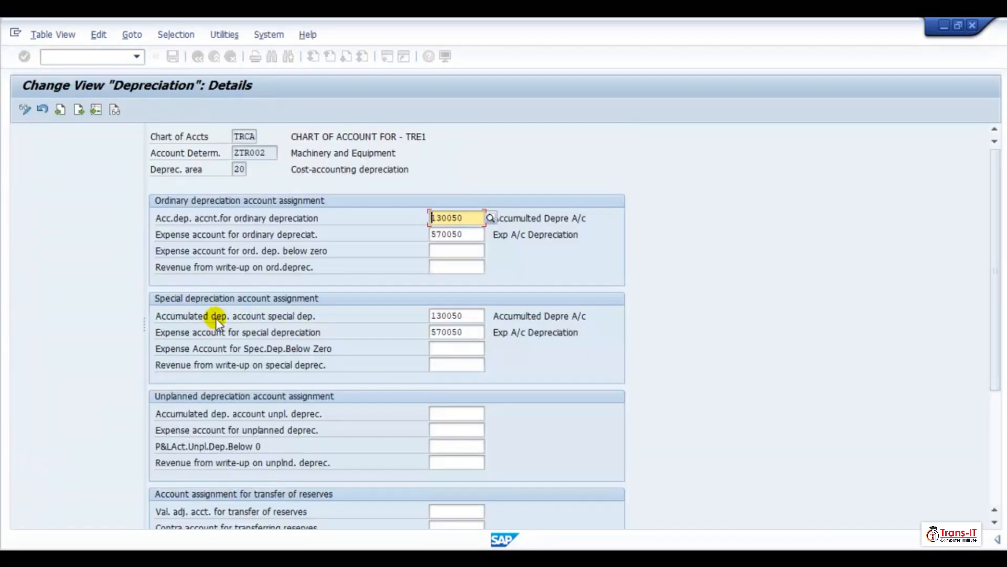
pyautogui.click(197, 56)
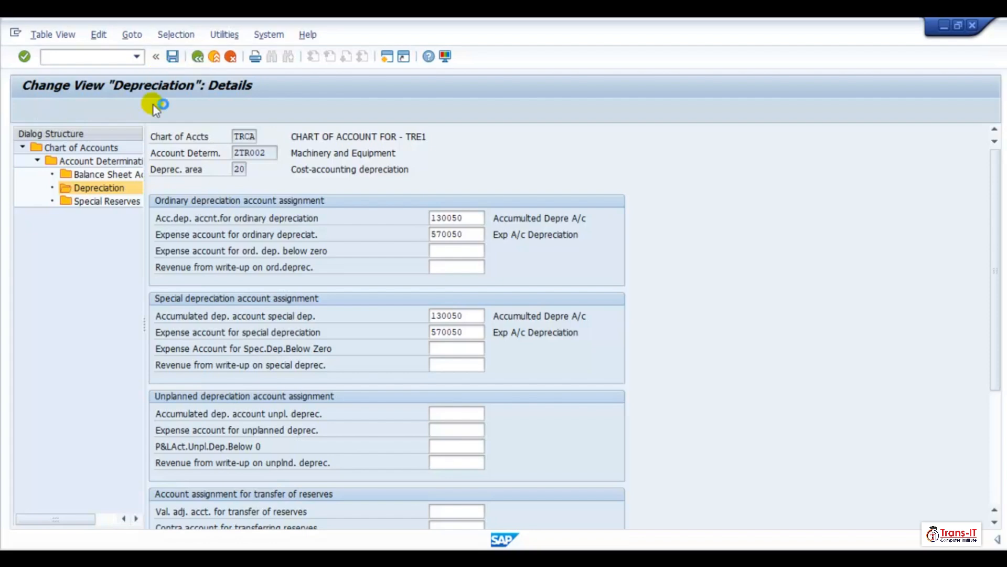
pyautogui.click(197, 57)
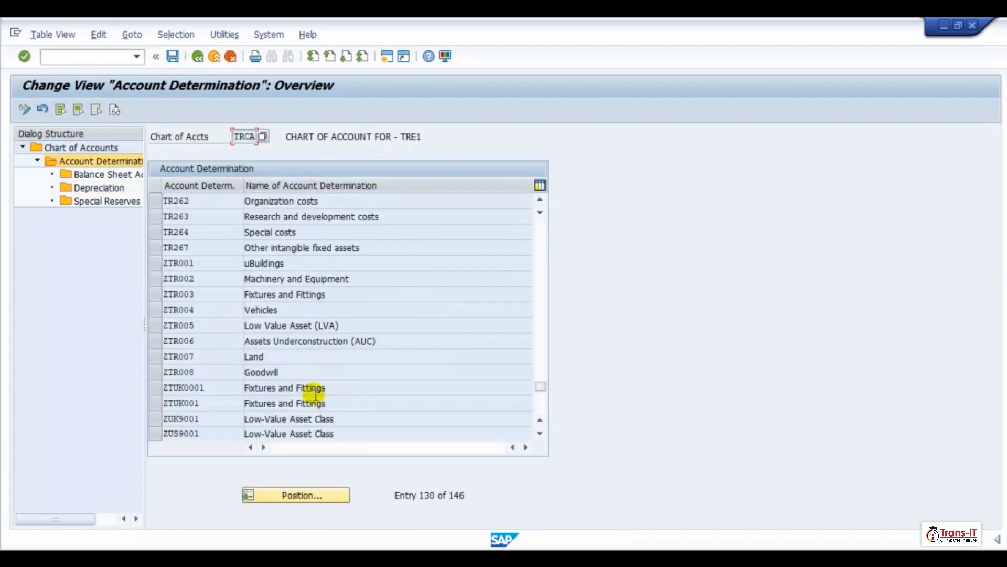
pyautogui.click(154, 263)
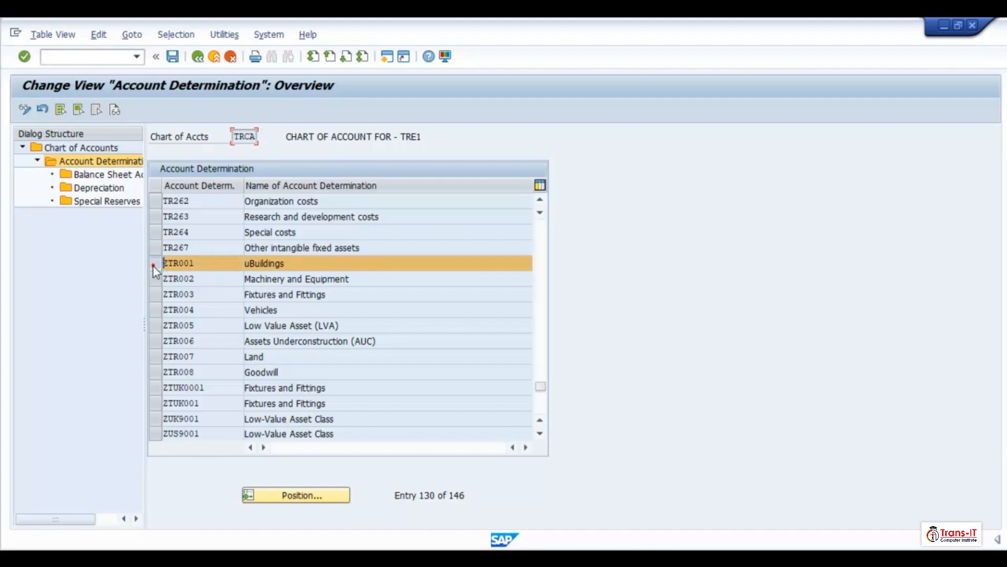
pyautogui.doubleClick(100, 187)
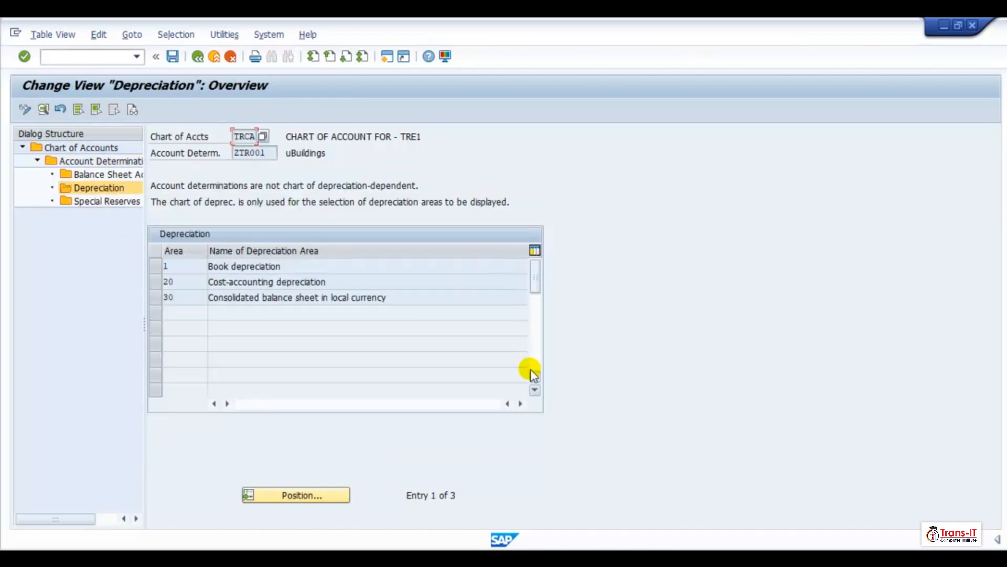
pyautogui.click(252, 283)
pyautogui.doubleClick(253, 283)
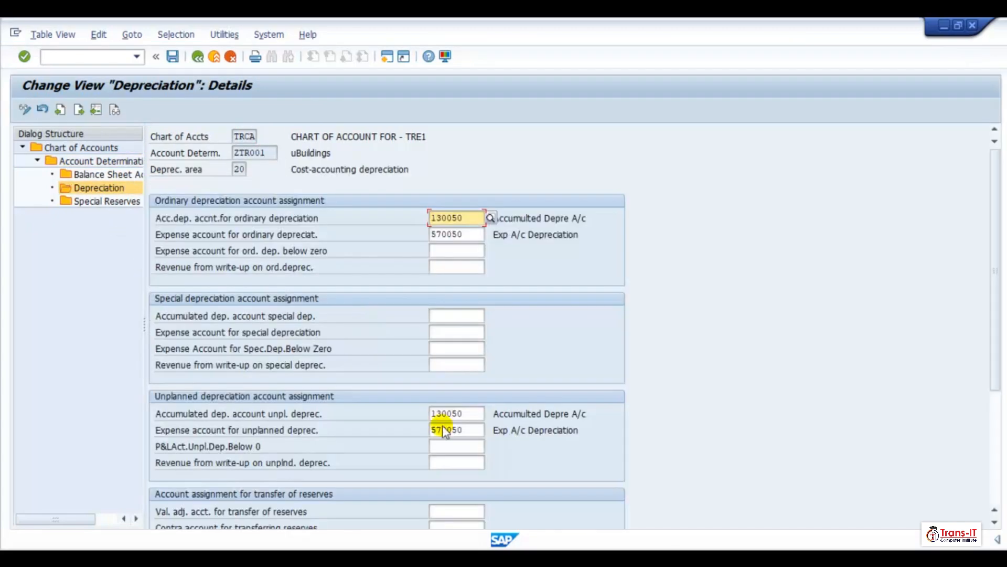
pyautogui.scroll(-3, 441, 441)
pyautogui.scroll(-3, 440, 451)
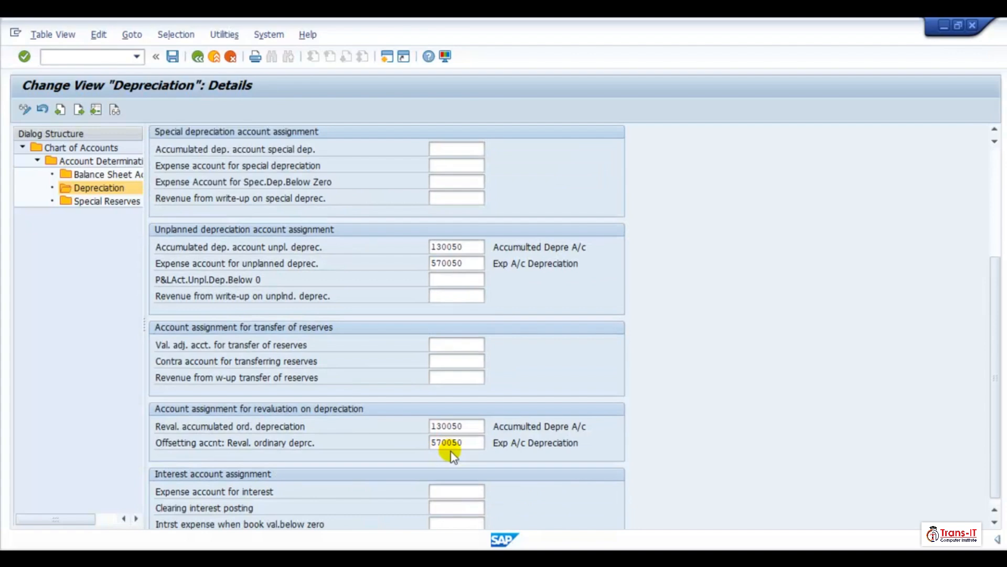
pyautogui.scroll(-1, 453, 456)
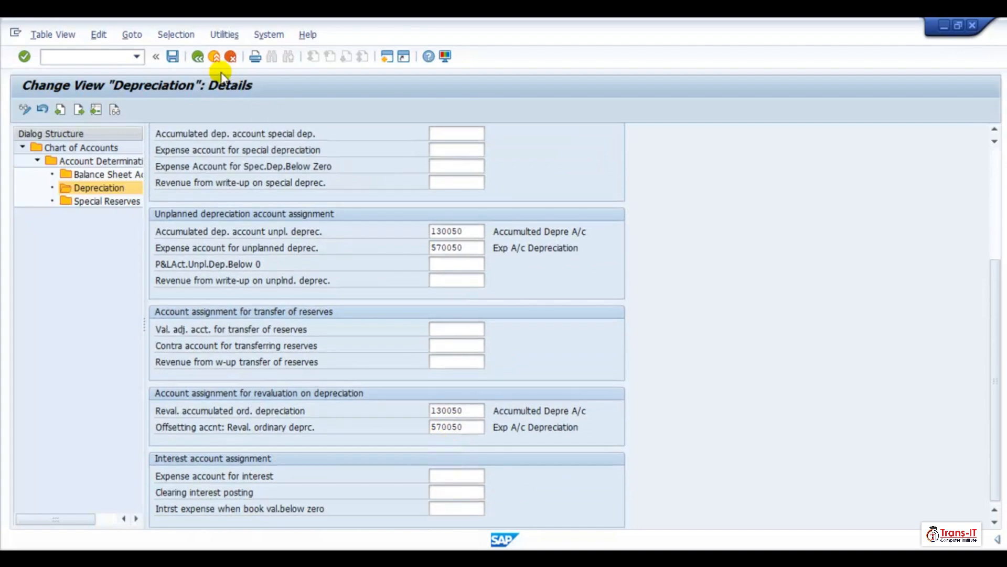
# - Review ZTR001's depreciation area 30 account assignments and return to the account determination list
pyautogui.click(197, 57)
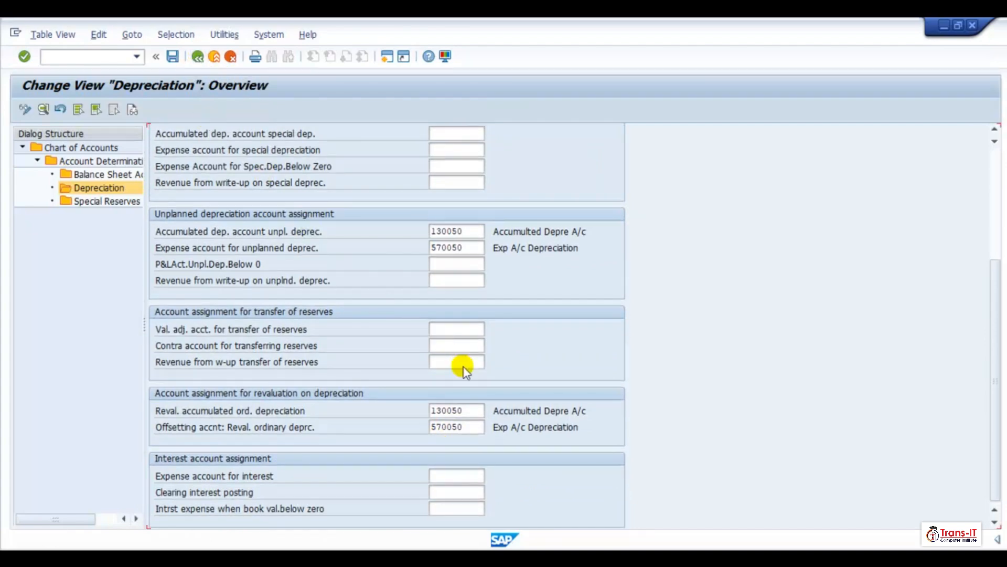
pyautogui.doubleClick(286, 300)
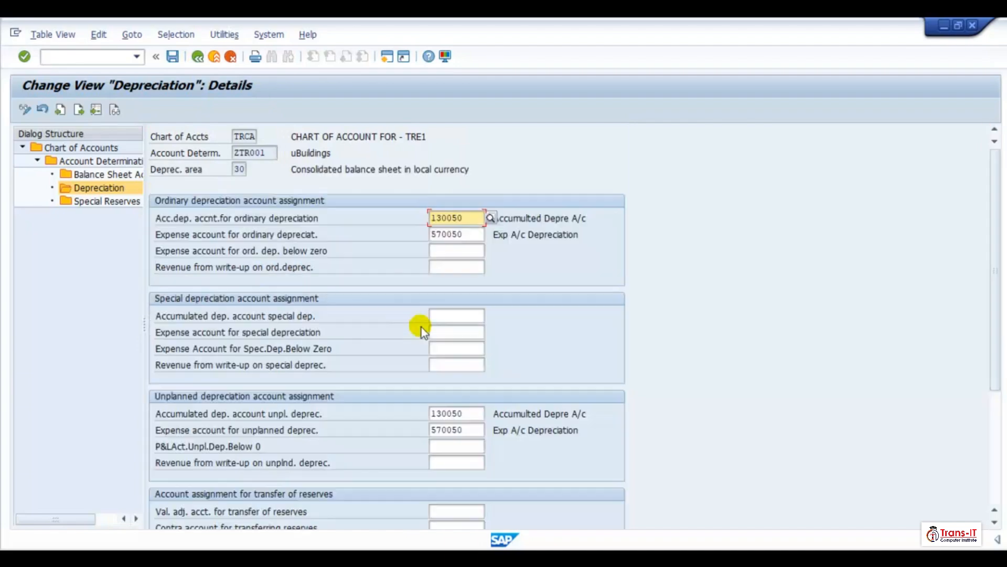
pyautogui.scroll(-5, 455, 375)
pyautogui.scroll(-2, 455, 376)
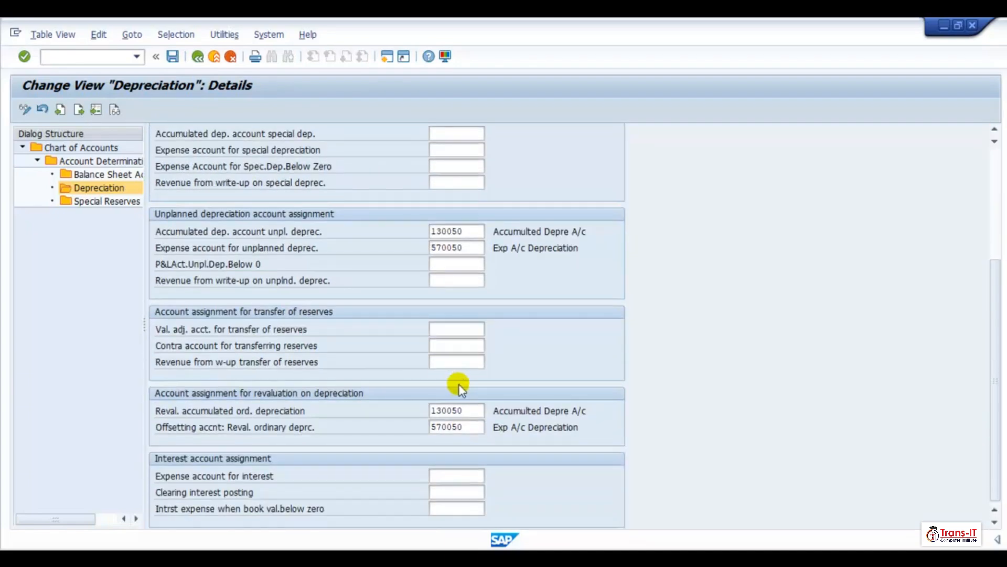
pyautogui.click(197, 57)
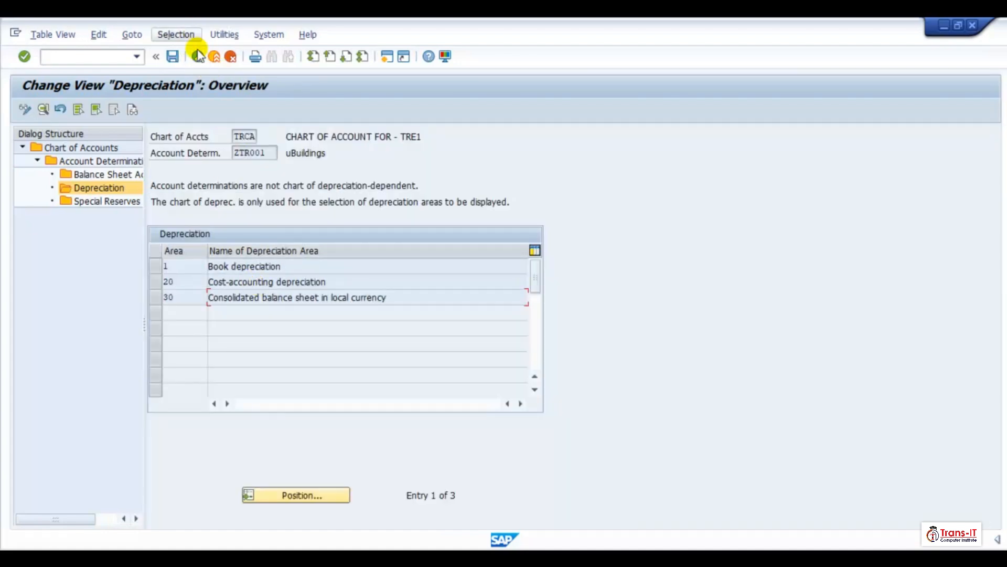
pyautogui.click(197, 57)
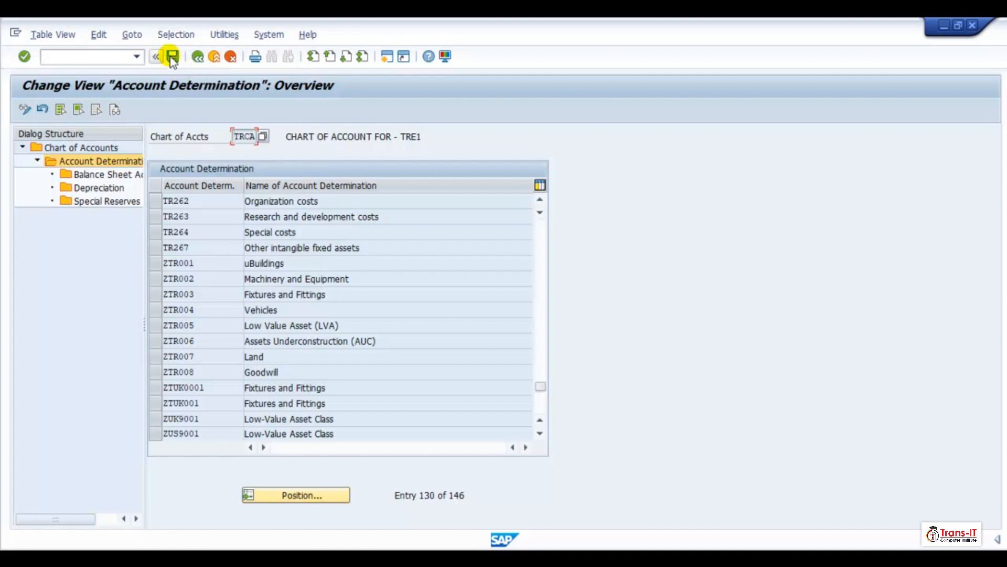
# - Open depreciation area 1 for ZTR003, then exit editing and save the changes
pyautogui.click(152, 297)
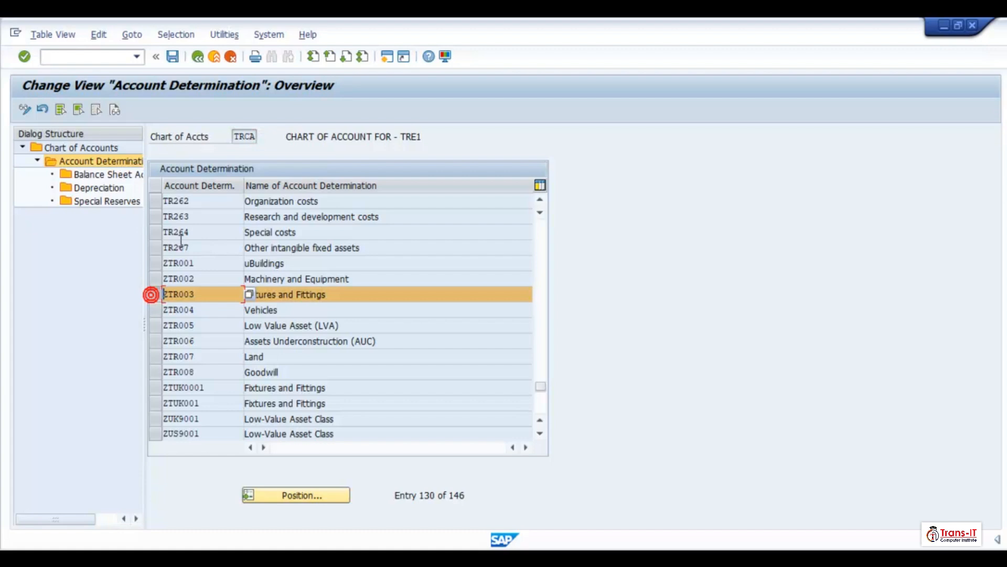
pyautogui.doubleClick(84, 189)
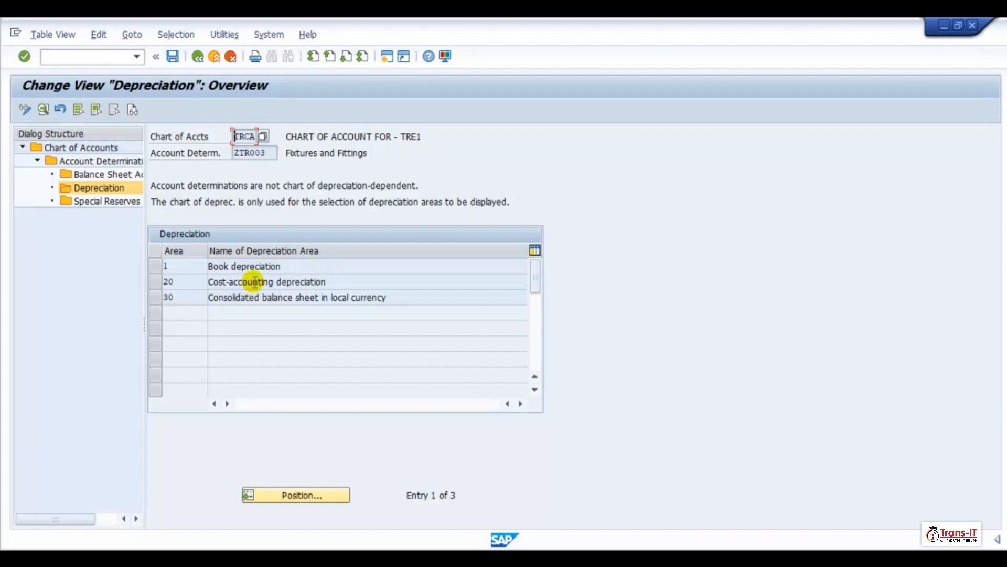
pyautogui.doubleClick(252, 266)
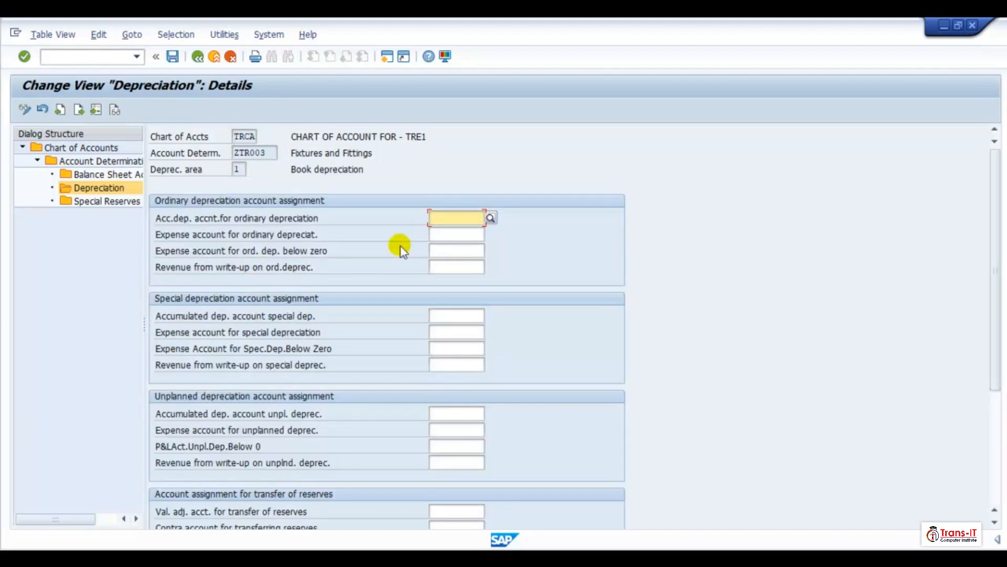
pyautogui.click(435, 214)
pyautogui.click(197, 56)
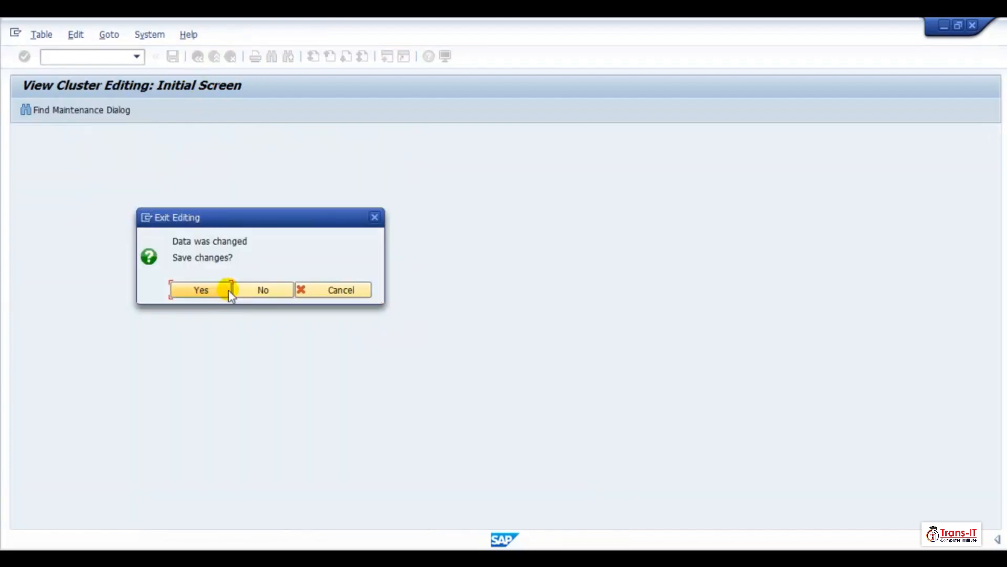
pyautogui.click(234, 289)
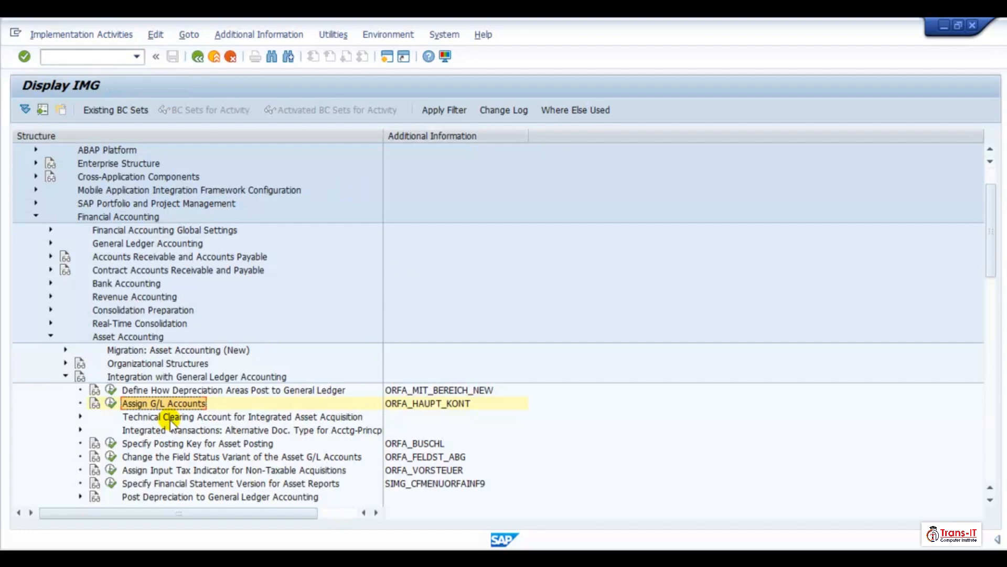
# - Reopen Assign G/L Accounts for chart of accounts TRCA and position the account determination list at ZT
pyautogui.click(111, 403)
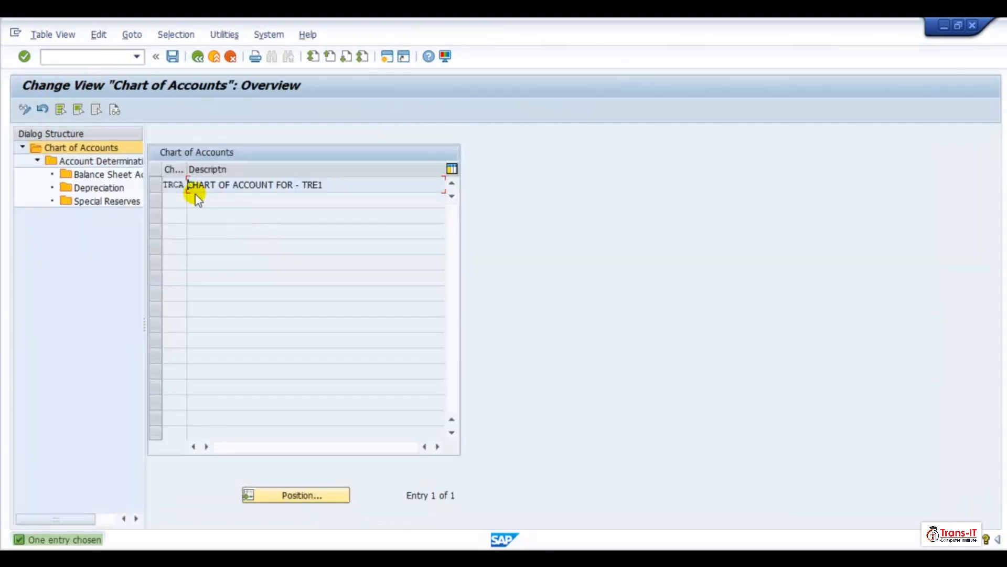
pyautogui.click(156, 185)
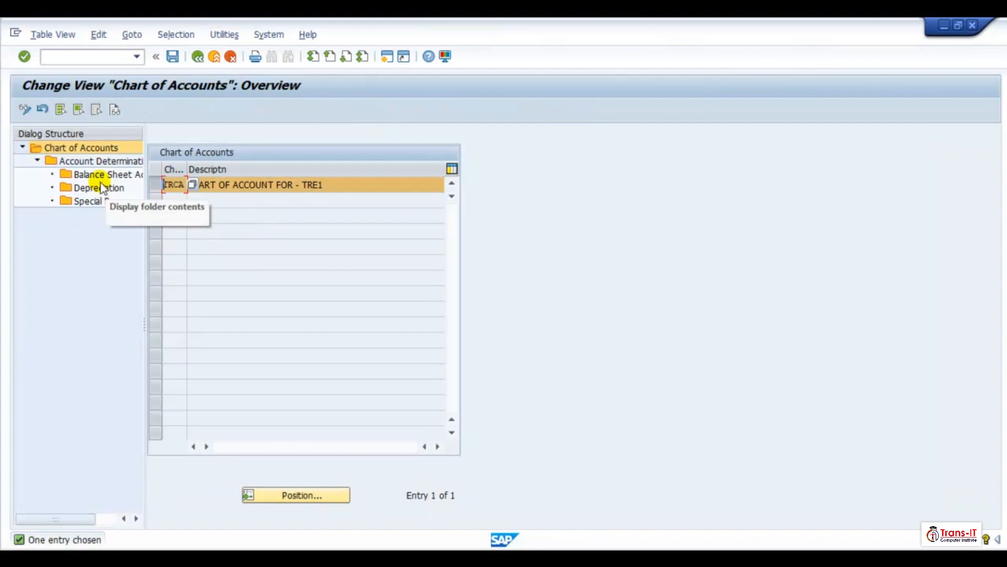
pyautogui.doubleClick(101, 190)
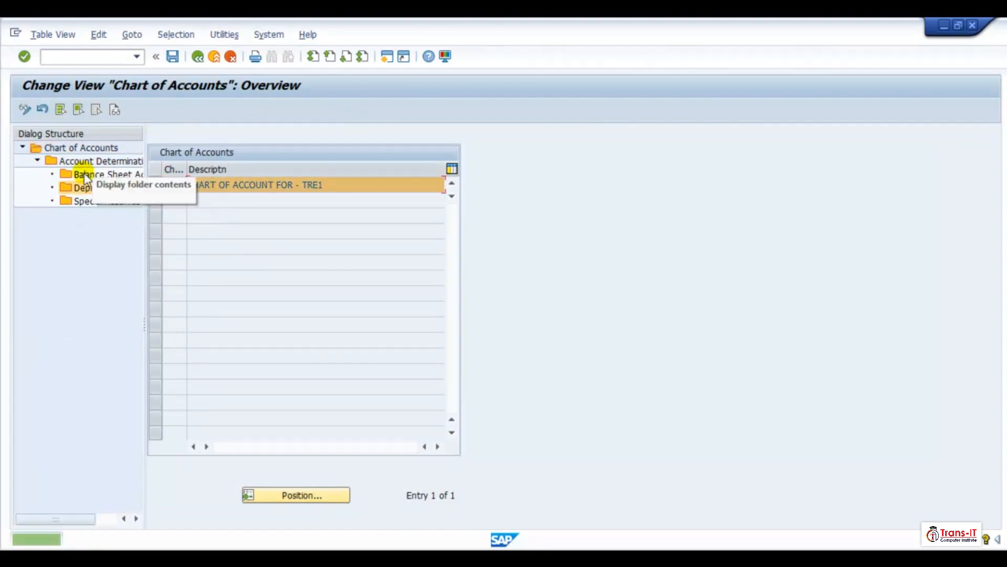
pyautogui.doubleClick(85, 175)
pyautogui.doubleClick(86, 166)
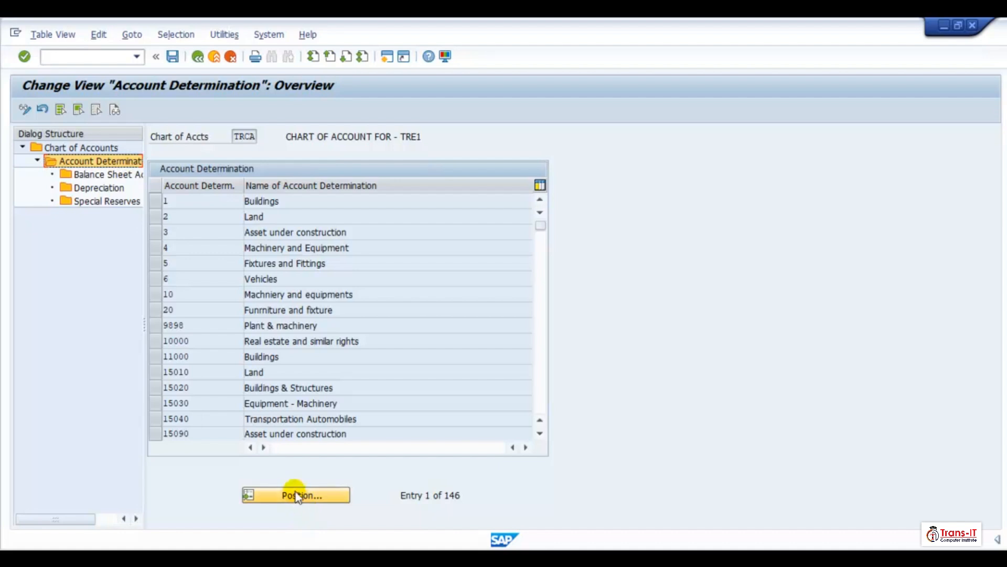
pyautogui.click(296, 495)
pyautogui.write('zt')
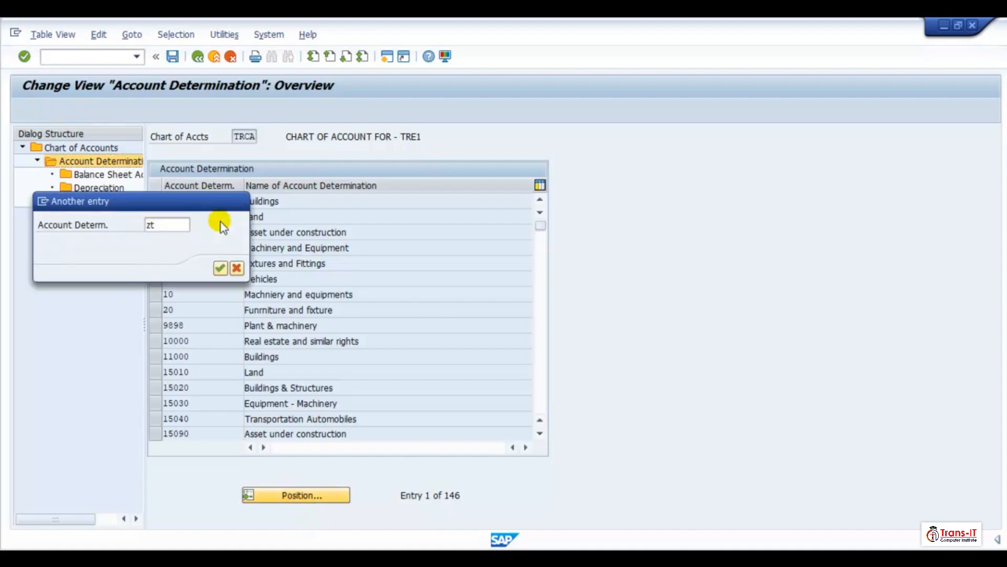
pyautogui.click(223, 266)
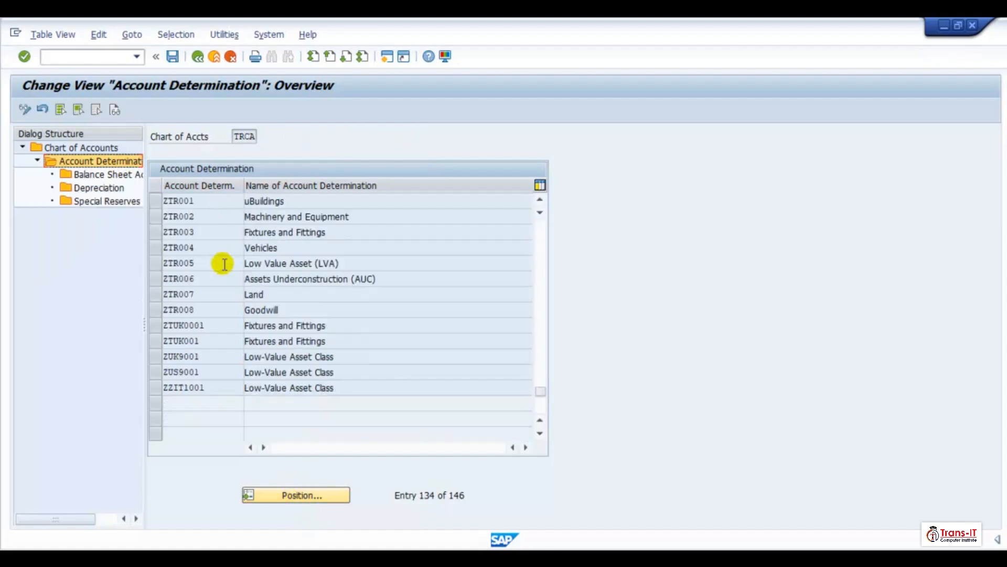
# - Review ZTR001's depreciation area 1 and area 20 account assignments
pyautogui.click(155, 201)
pyautogui.doubleClick(93, 188)
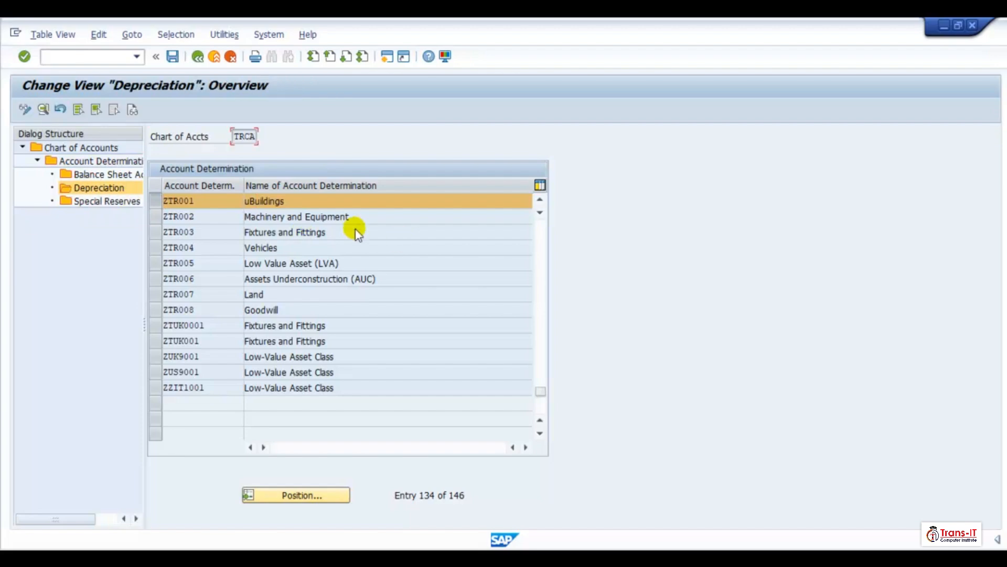
pyautogui.doubleClick(278, 265)
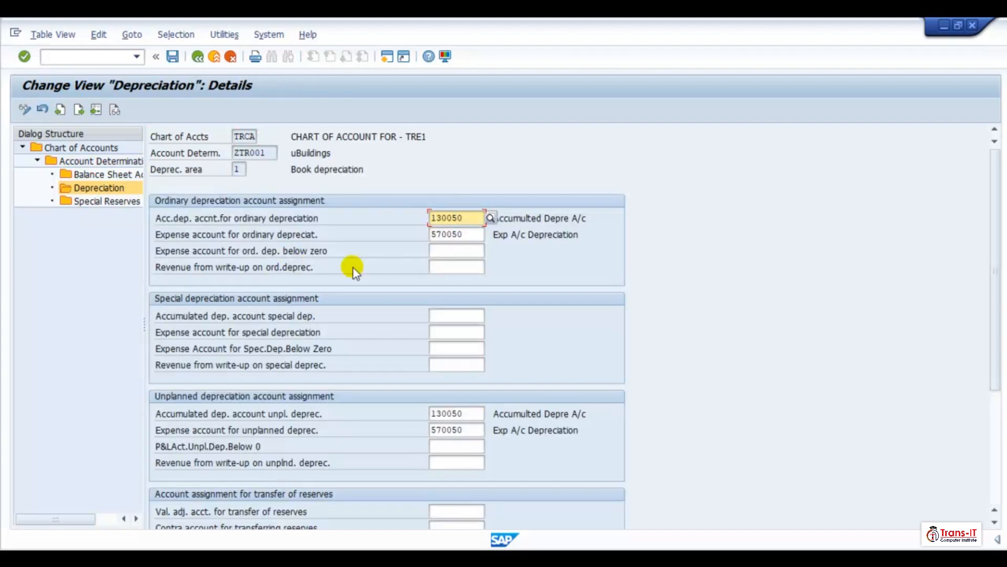
pyautogui.scroll(-5, 475, 420)
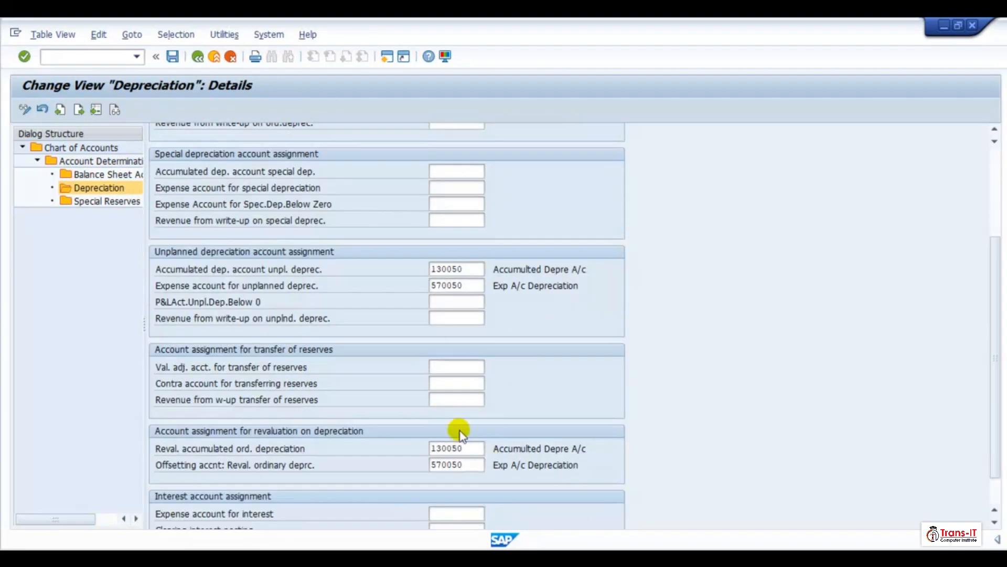
pyautogui.click(197, 56)
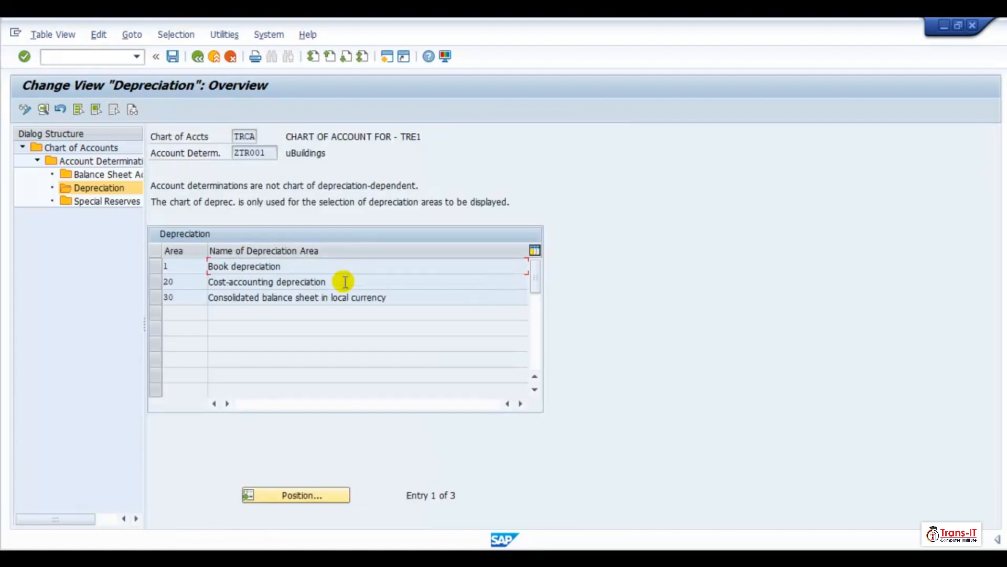
pyautogui.doubleClick(412, 287)
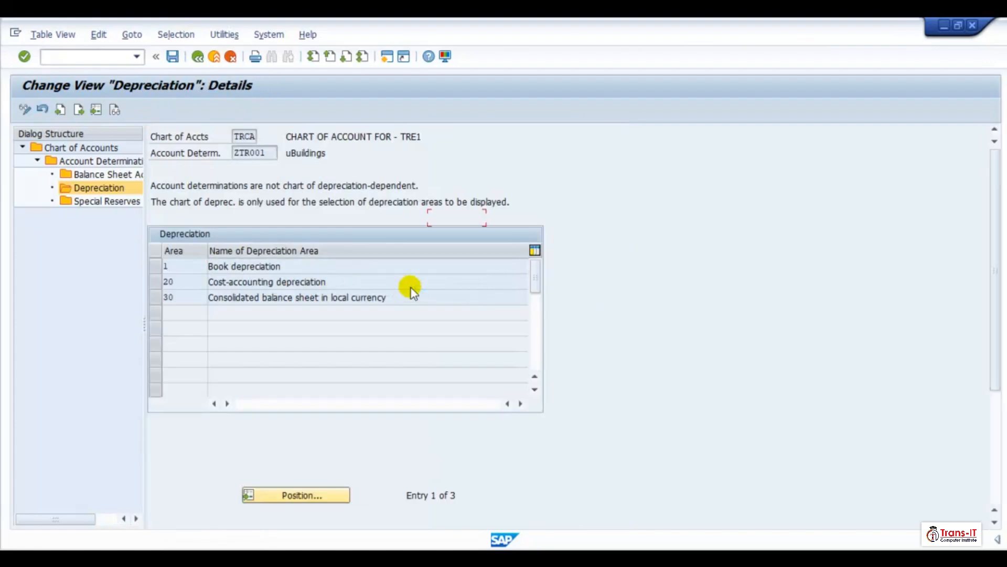
pyautogui.scroll(-3, 448, 307)
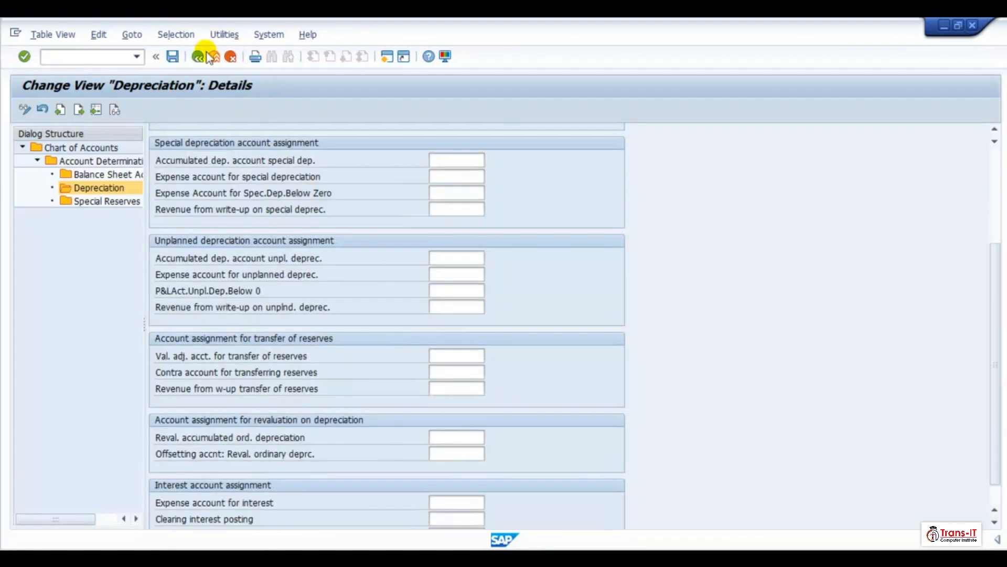
# - Open ZTR001's depreciation area 30 and set the accumulated depreciation account for ordinary depreciation to 130050
pyautogui.click(197, 56)
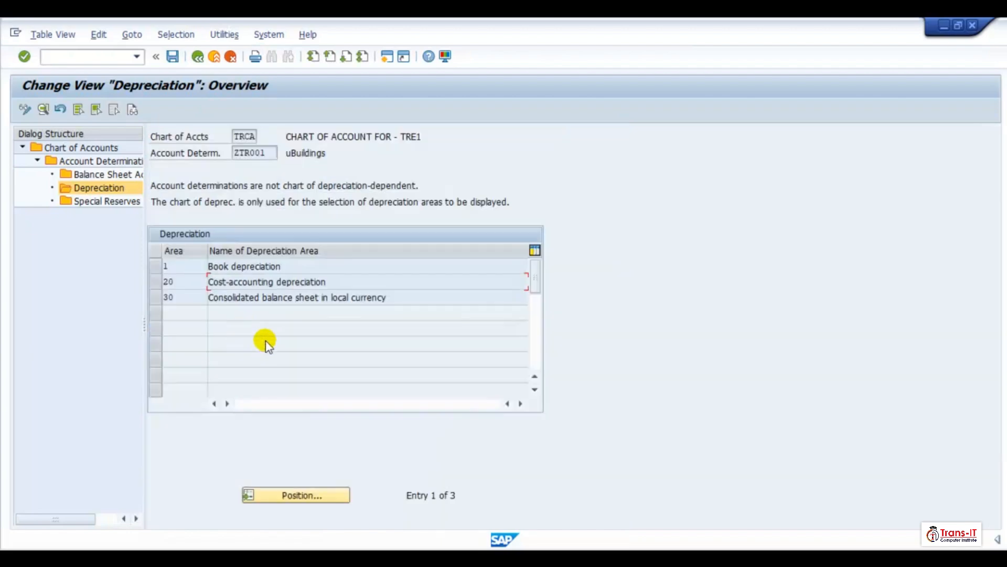
pyautogui.doubleClick(257, 301)
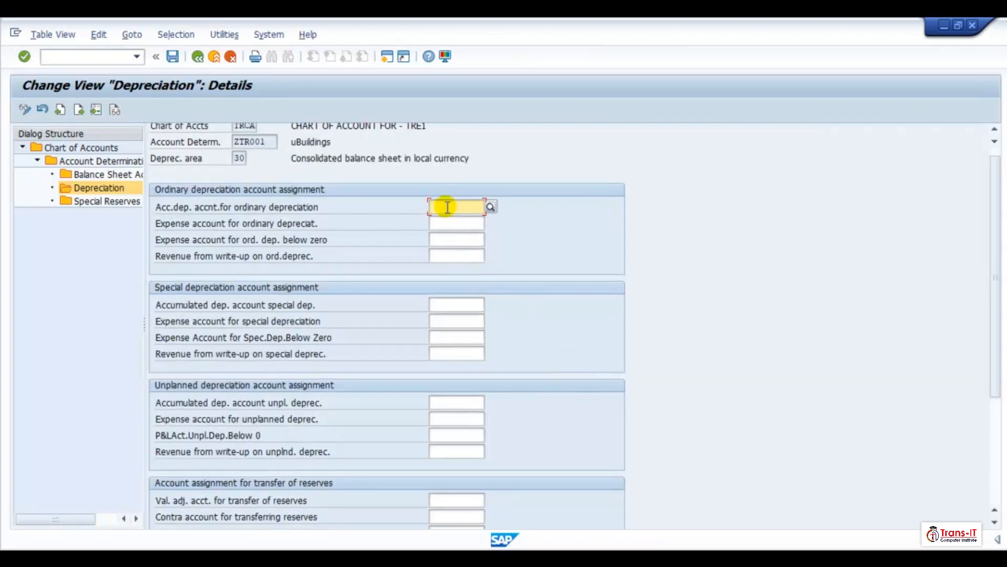
pyautogui.write('1300')
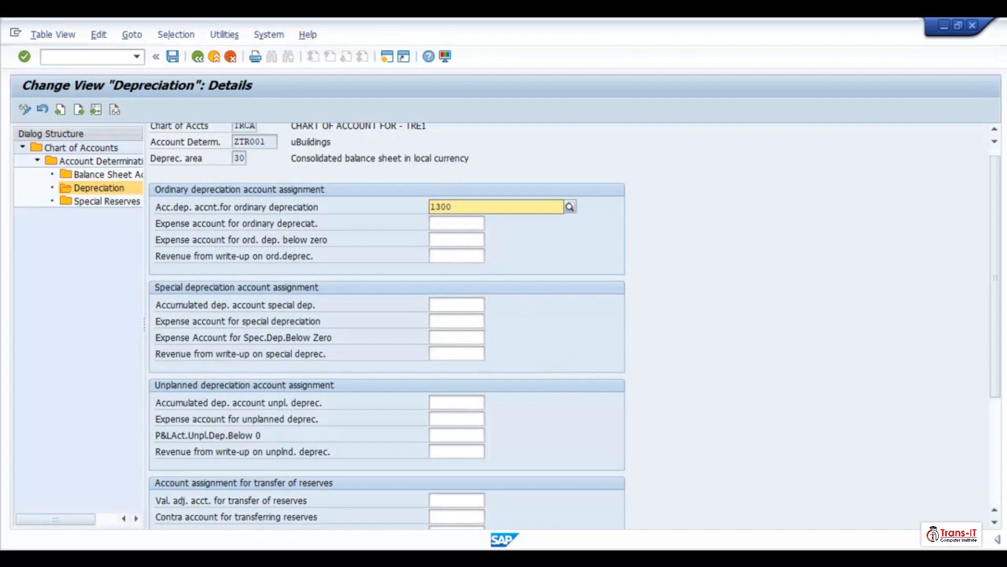
pyautogui.write('50')
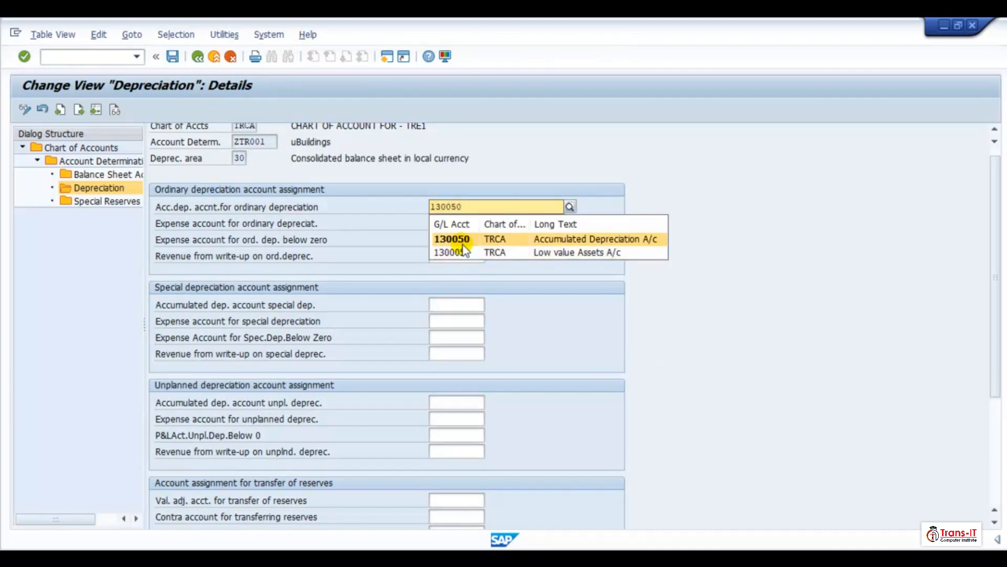
pyautogui.click(462, 240)
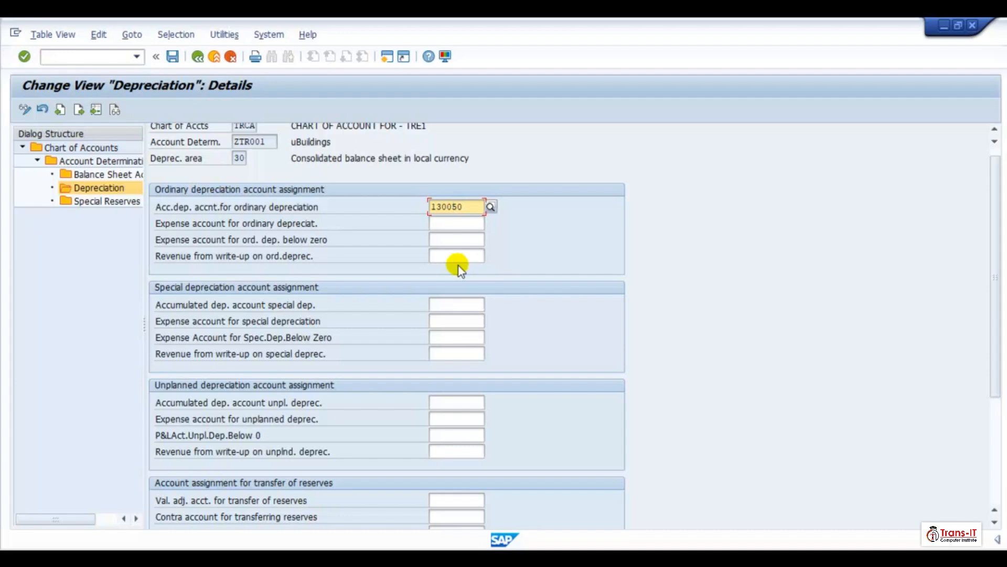
# - Set the expense account for ordinary depreciation to 570050 and copy both ordinary depreciation account entries
pyautogui.click(446, 223)
pyautogui.write('570050')
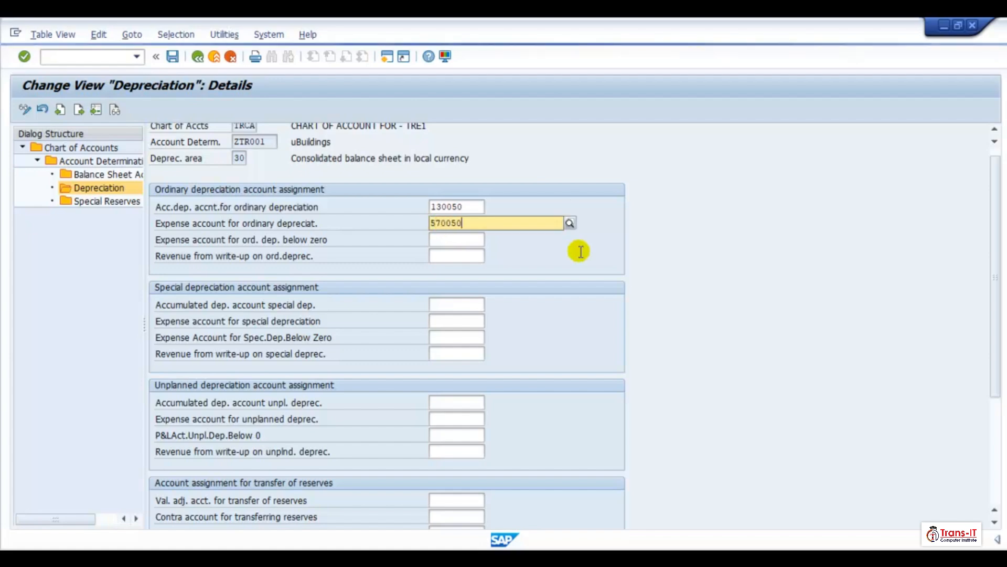
pyautogui.click(588, 285)
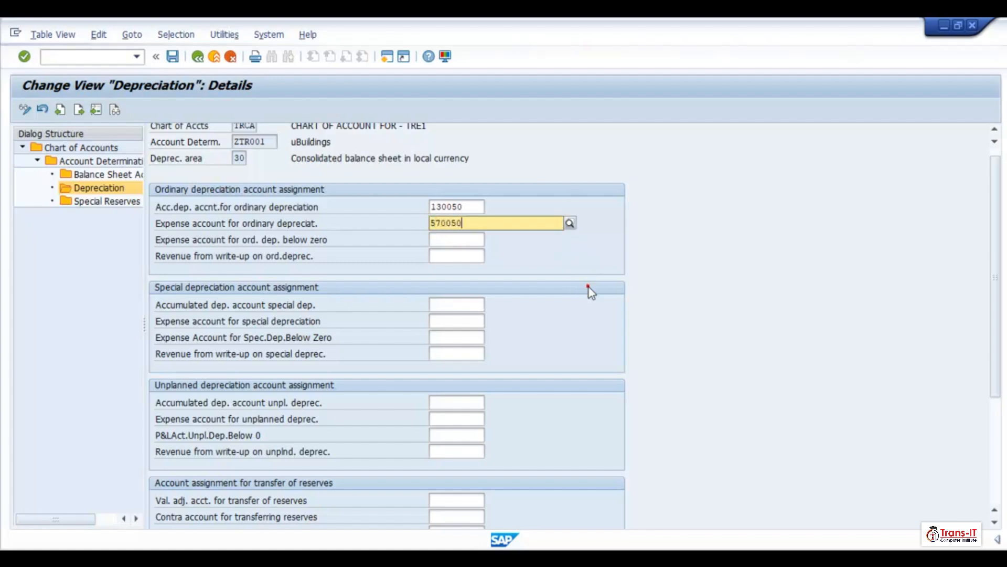
pyautogui.moveTo(430, 207); pyautogui.dragTo(453, 223)
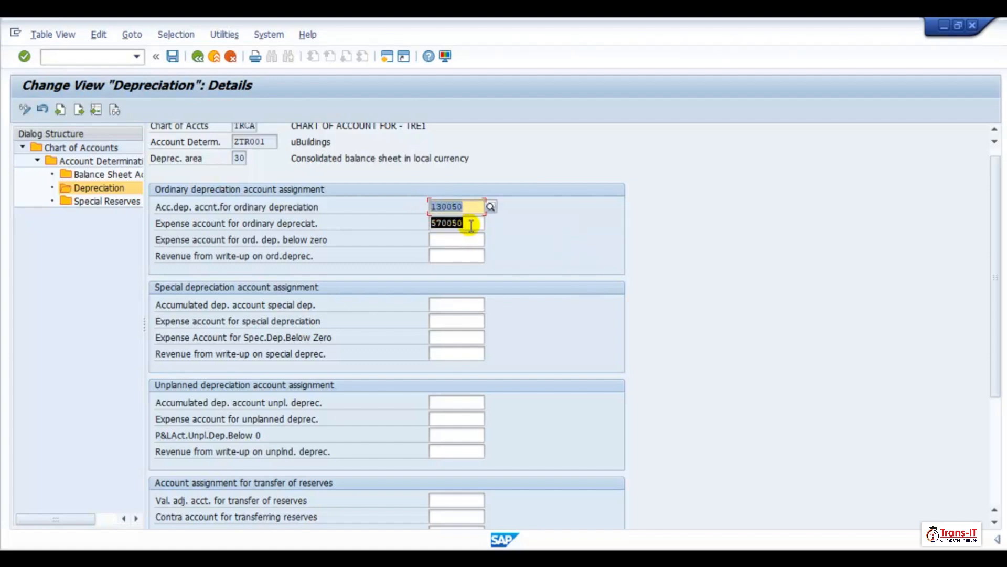
pyautogui.hotkey('ctrl', 'c')
pyautogui.click(441, 304)
pyautogui.hotkey('ctrl', 'v')
pyautogui.scroll(-1, 444, 435)
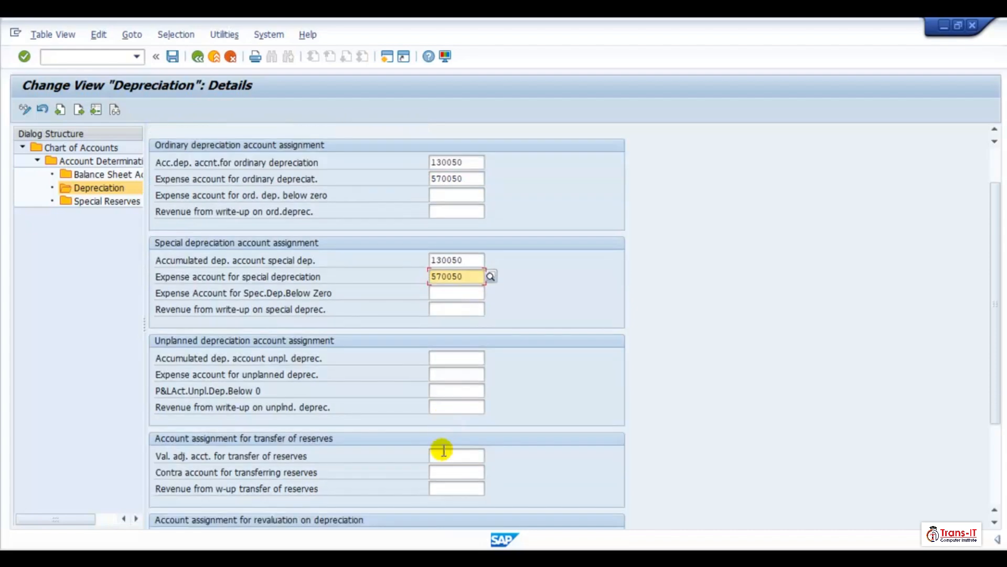
pyautogui.scroll(-1, 446, 455)
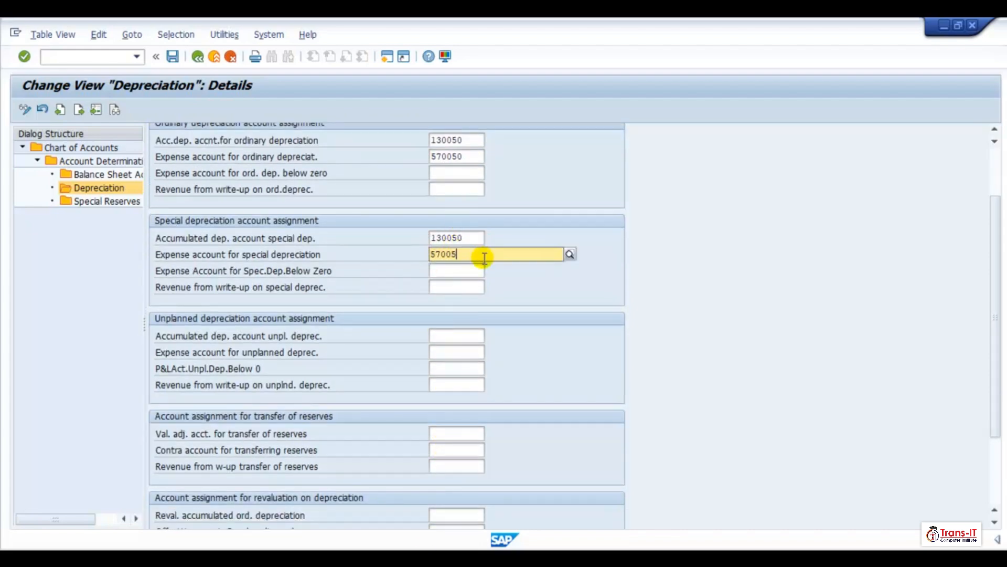
pyautogui.hotkey('ctrl', 'z')
pyautogui.write('130050')
pyautogui.press('Tab')
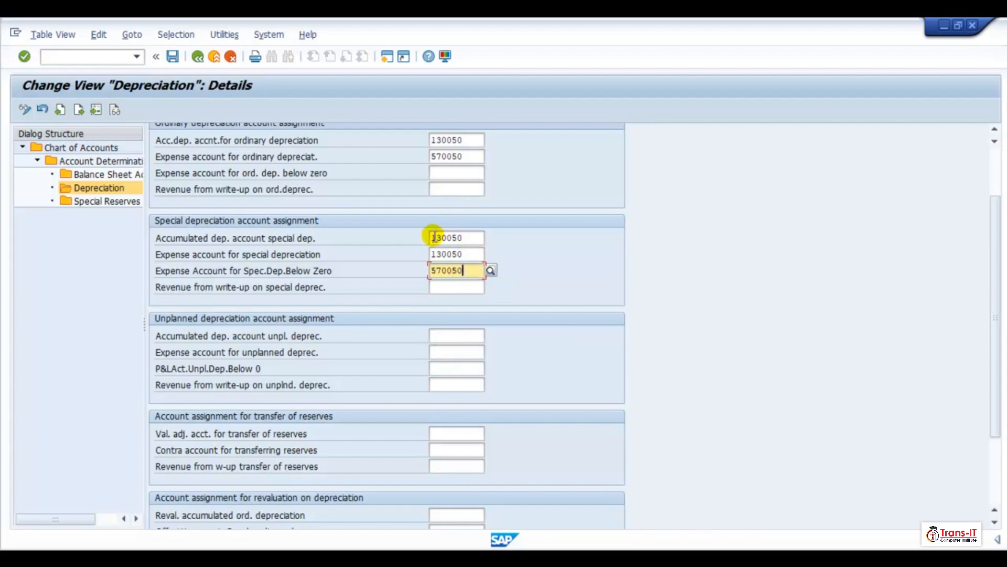
pyautogui.press('BackSpace')
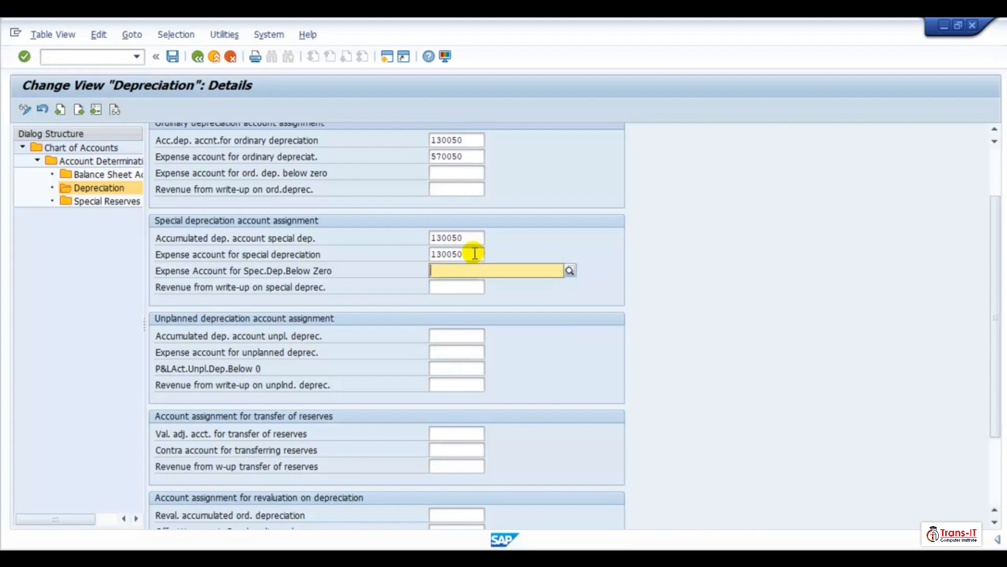
pyautogui.click(423, 240)
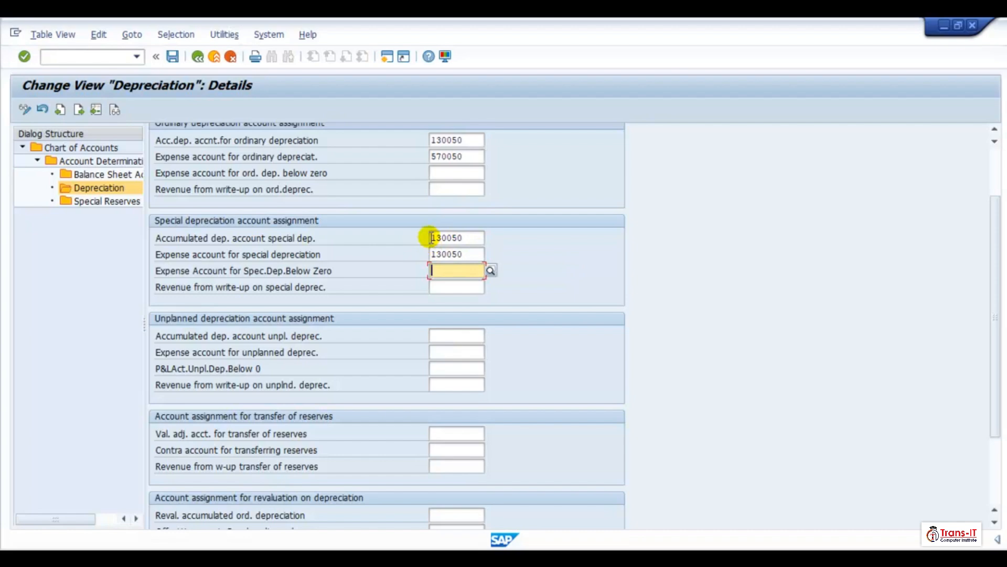
pyautogui.click(429, 238)
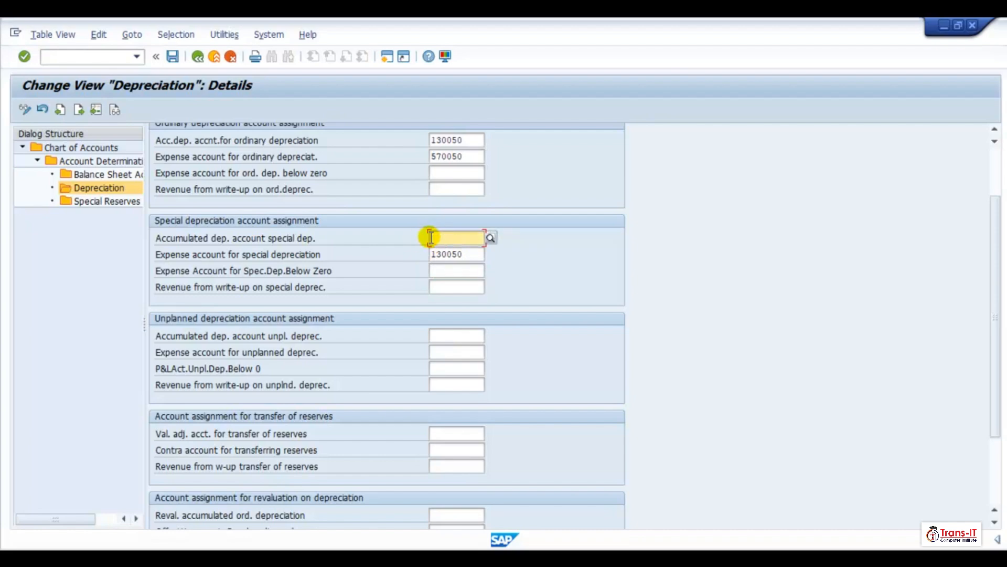
pyautogui.click(431, 254)
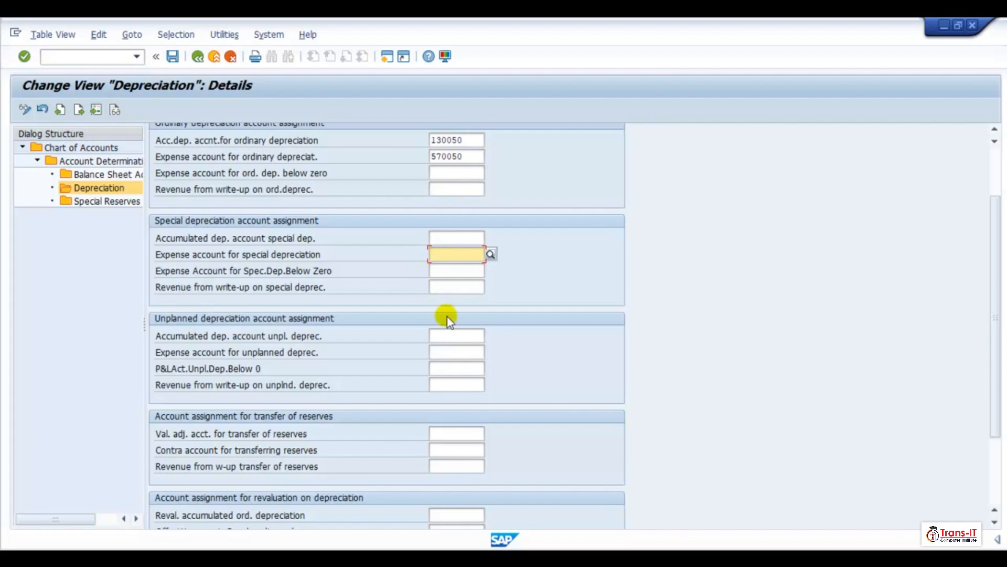
# - Set the unplanned depreciation accumulated account to 130050 and its expense account to 570050
pyautogui.click(441, 335)
pyautogui.write('130050')
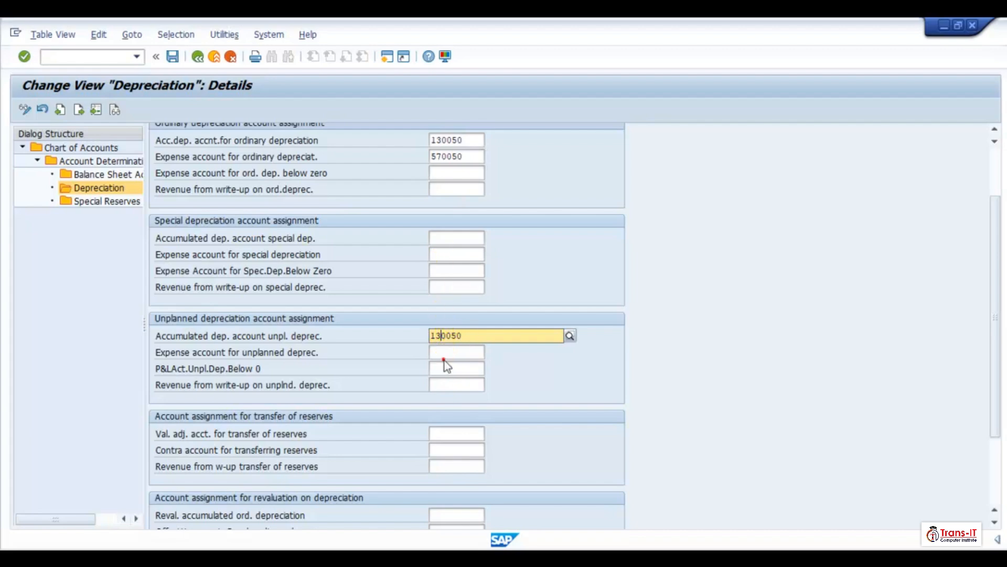
pyautogui.click(442, 351)
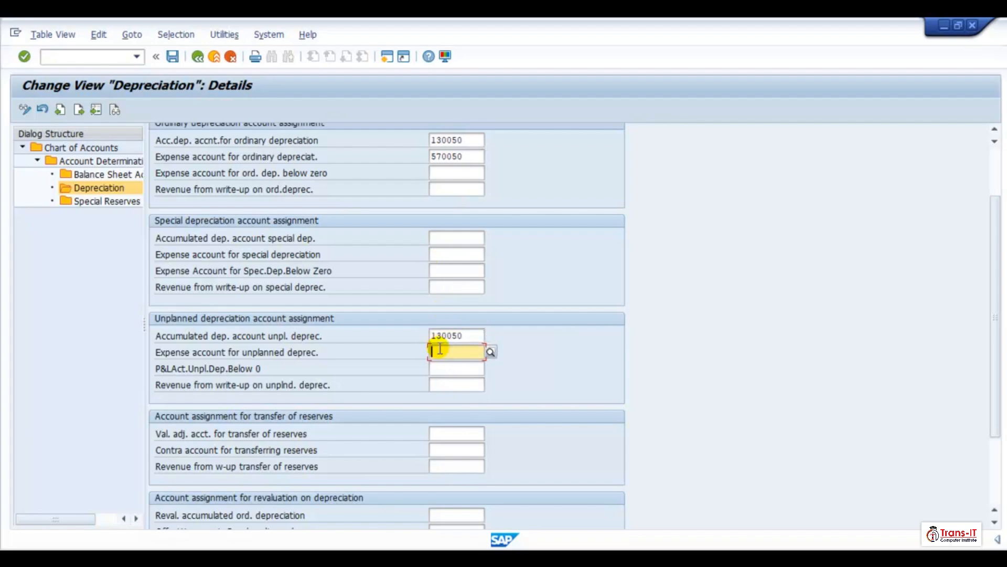
pyautogui.write('570050')
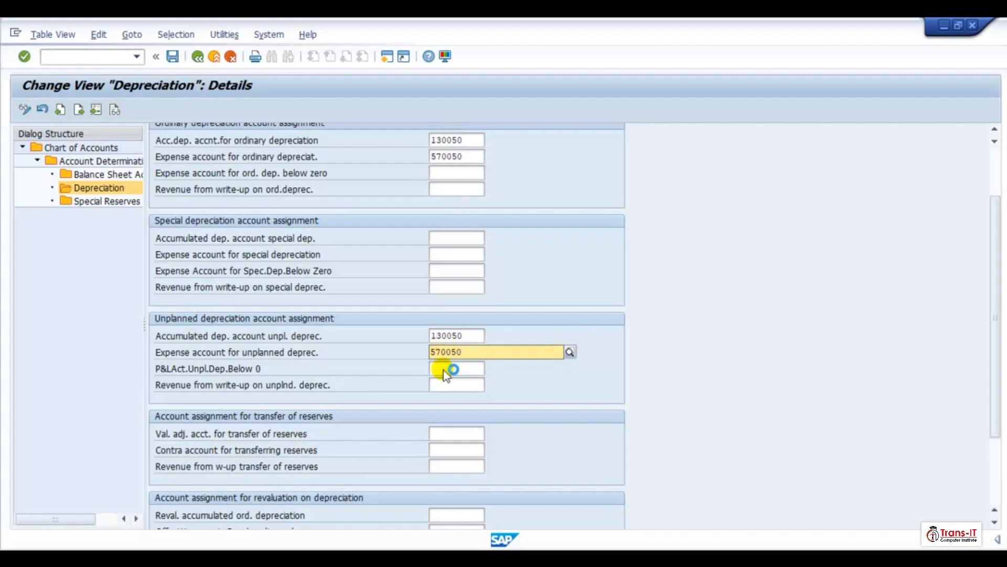
pyautogui.click(443, 387)
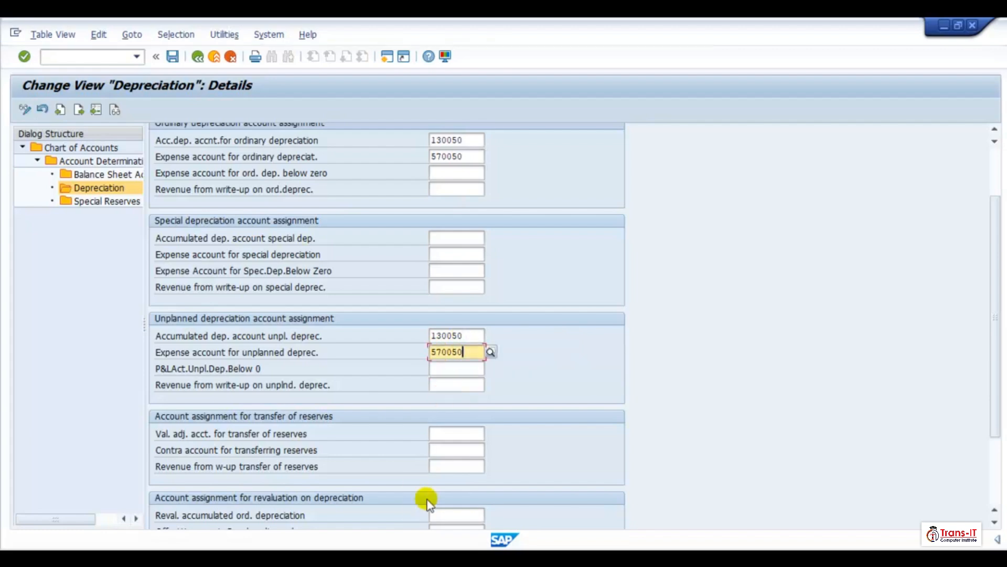
pyautogui.click(430, 332)
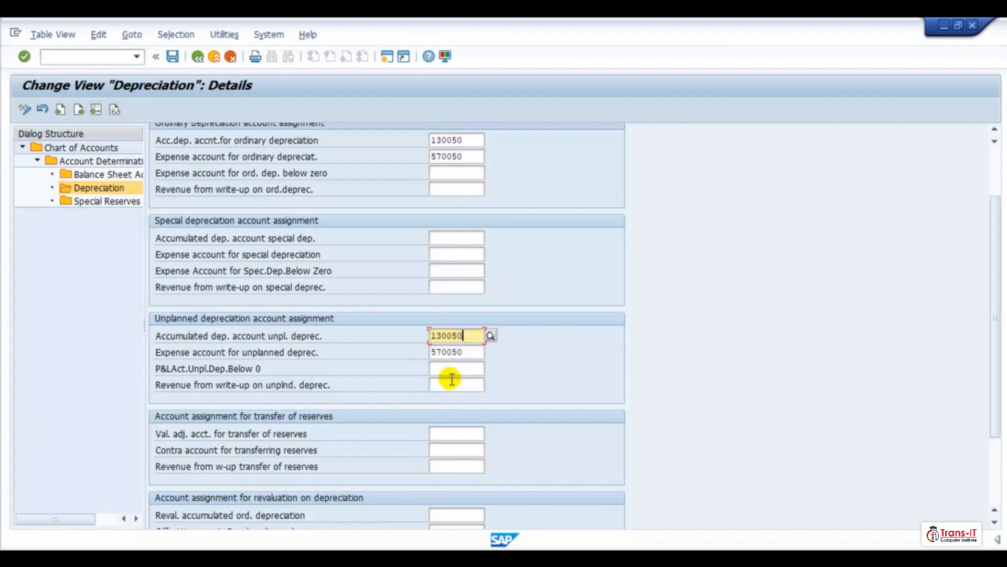
# - Paste 130050 and 570050 into the revaluation on depreciation accounts and save under the customizing request
pyautogui.scroll(-1, 441, 498)
pyautogui.click(446, 504)
pyautogui.hotkey('ctrl', 'v')
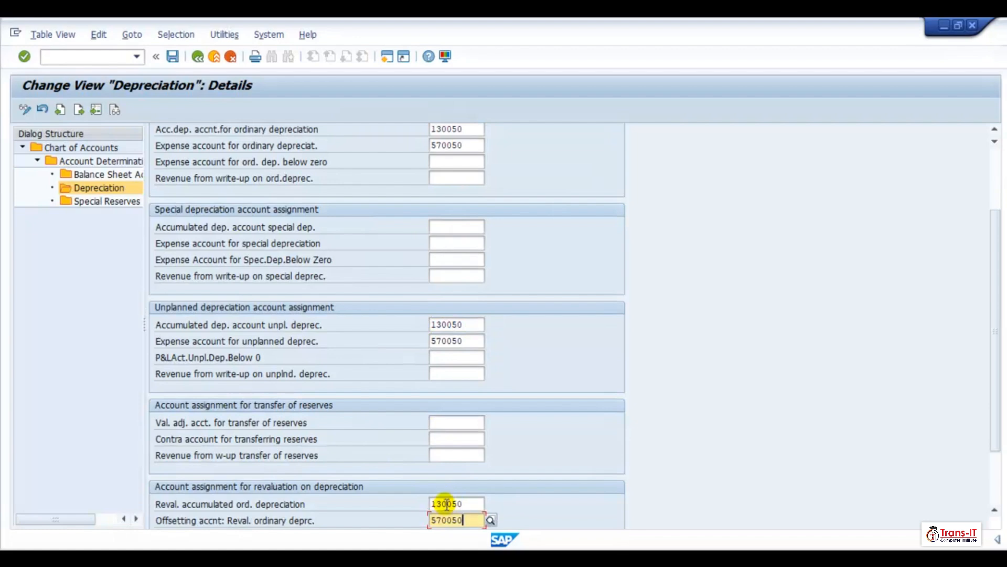
pyautogui.scroll(-1, 443, 498)
pyautogui.click(173, 59)
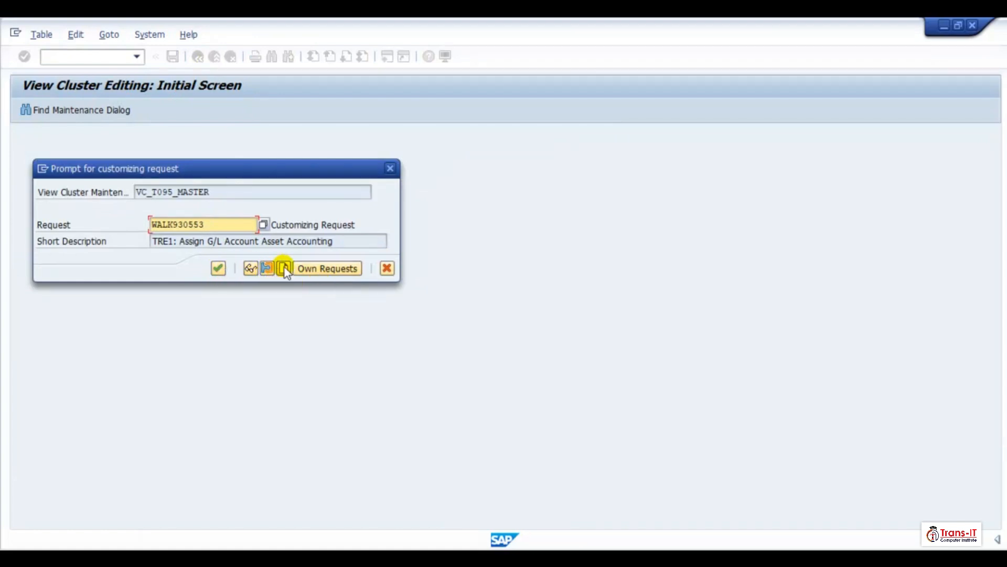
pyautogui.click(222, 269)
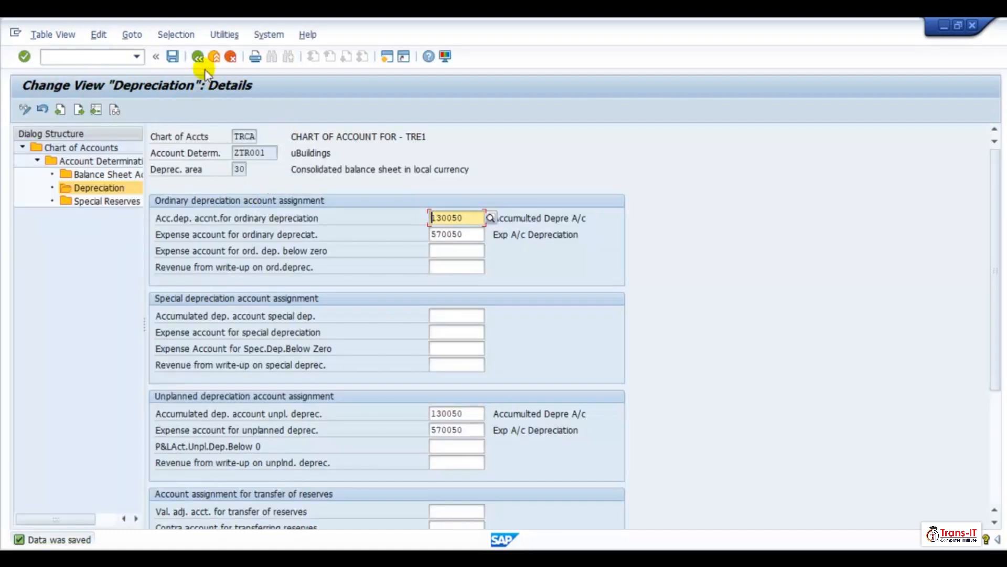
# - Open ZTR002's depreciation area 1 and set the ordinary depreciation accounts to 130050 and 570050
pyautogui.click(197, 56)
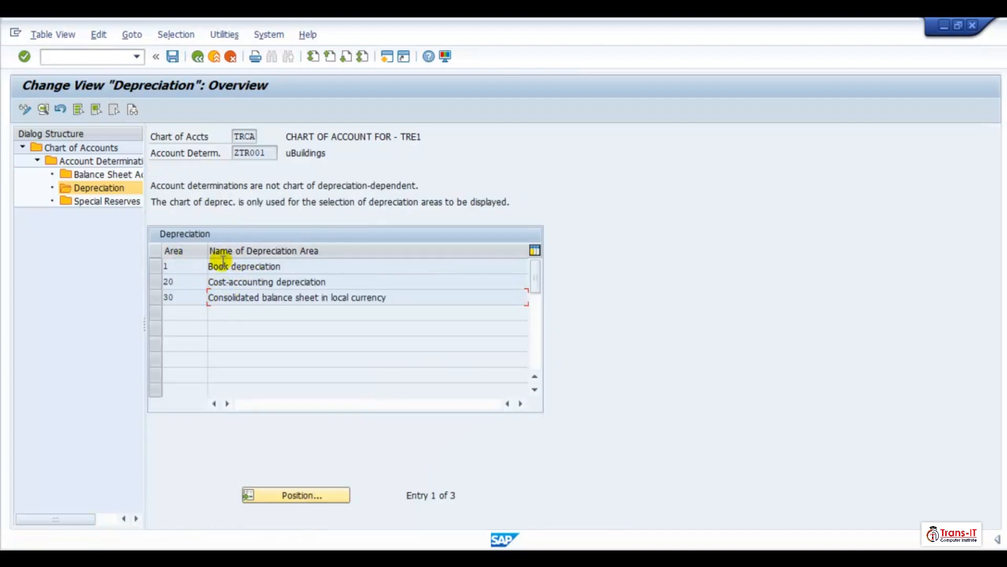
pyautogui.click(198, 57)
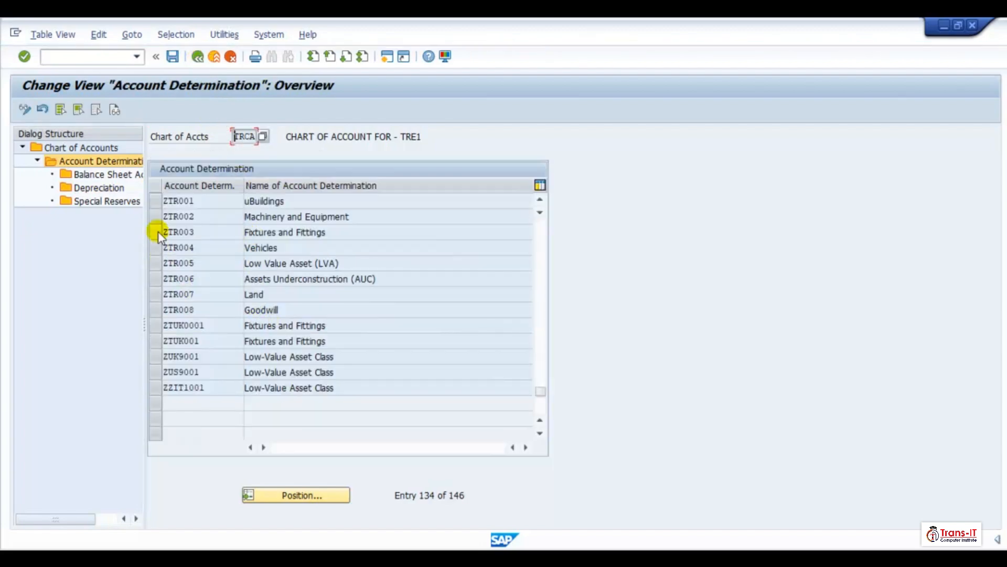
pyautogui.click(155, 216)
pyautogui.doubleClick(105, 189)
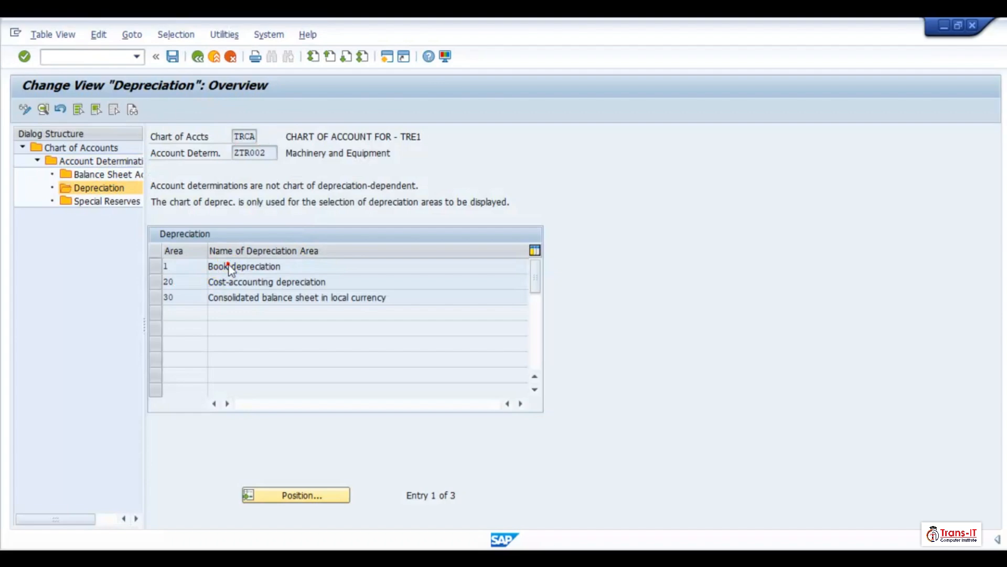
pyautogui.doubleClick(230, 269)
pyautogui.click(439, 226)
pyautogui.write('130050')
pyautogui.press('Tab')
pyautogui.write('570050')
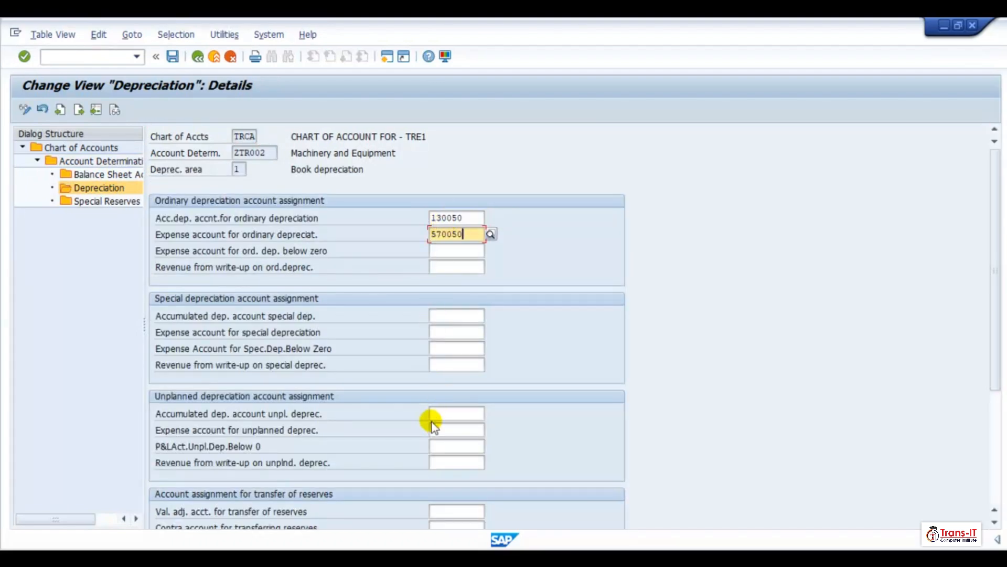
# - Set ZTR002's unplanned depreciation accumulated account to 130050 and expense account to 570050
pyautogui.click(446, 414)
pyautogui.write('130050')
pyautogui.press('Tab')
pyautogui.write('570050')
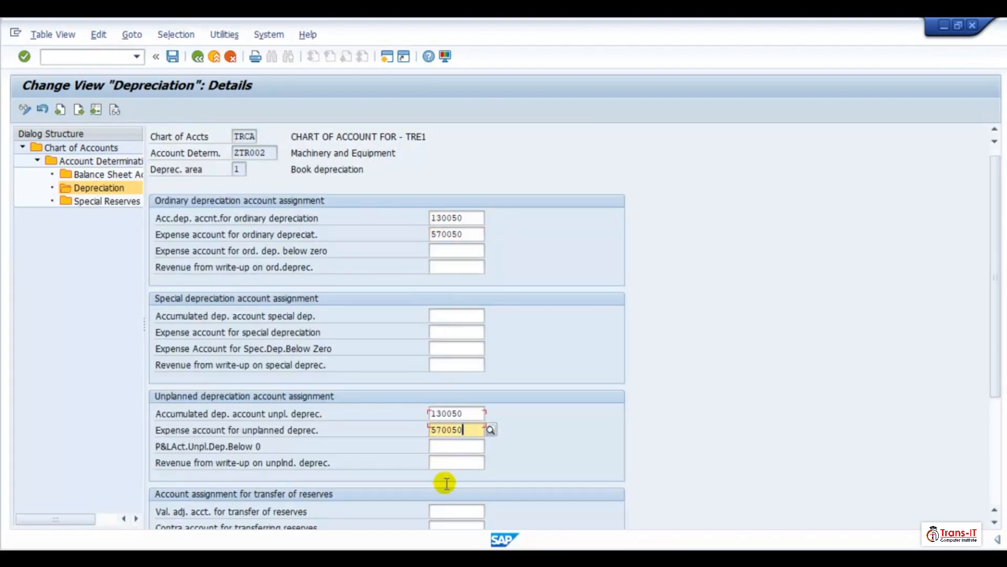
# - Set the revaluation accumulated ordinary depreciation to 130050 and its offsetting account to 570050, then save
pyautogui.scroll(-3, 446, 479)
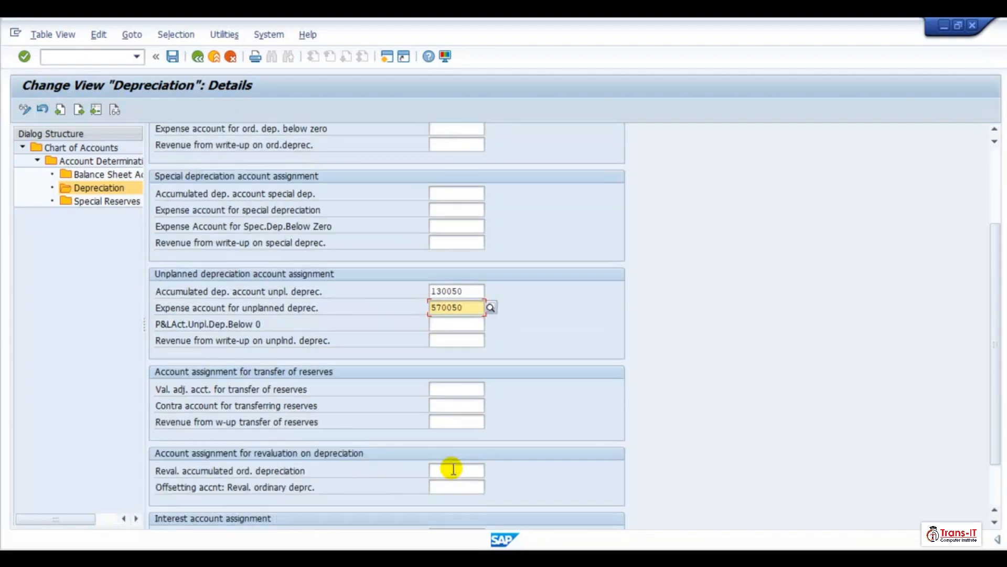
pyautogui.scroll(-1, 448, 474)
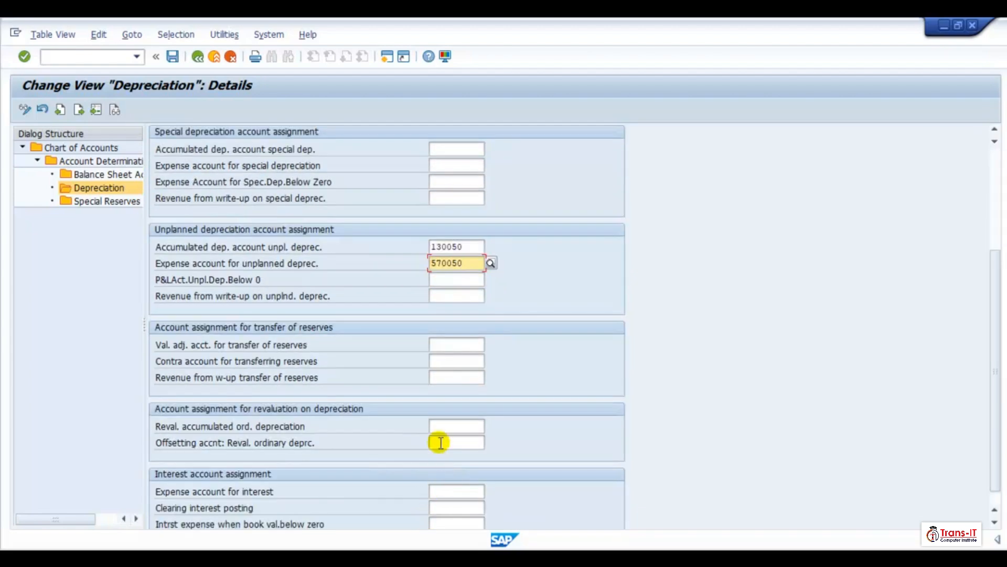
pyautogui.click(441, 425)
pyautogui.write('130050')
pyautogui.press('Tab')
pyautogui.write('570050')
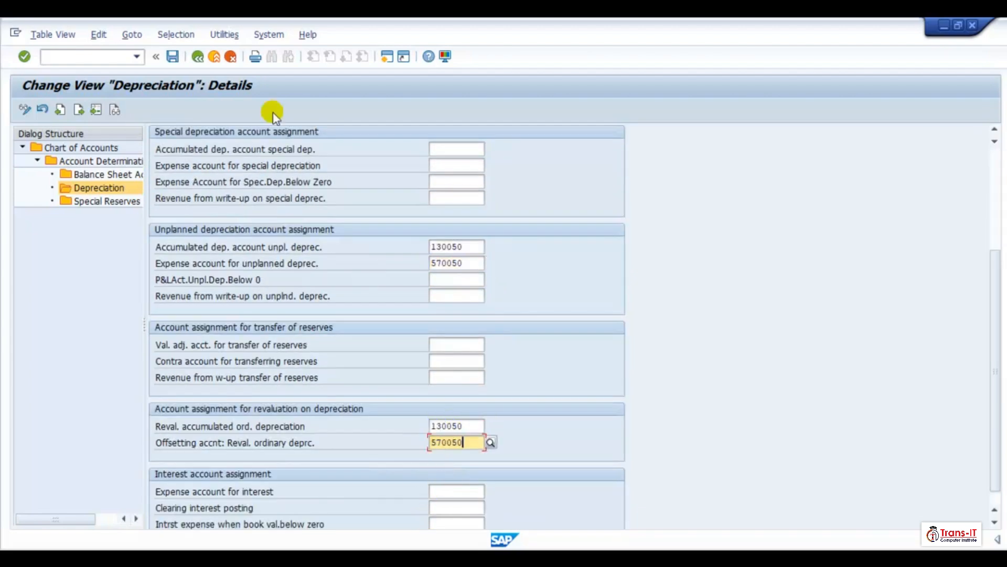
pyautogui.click(173, 56)
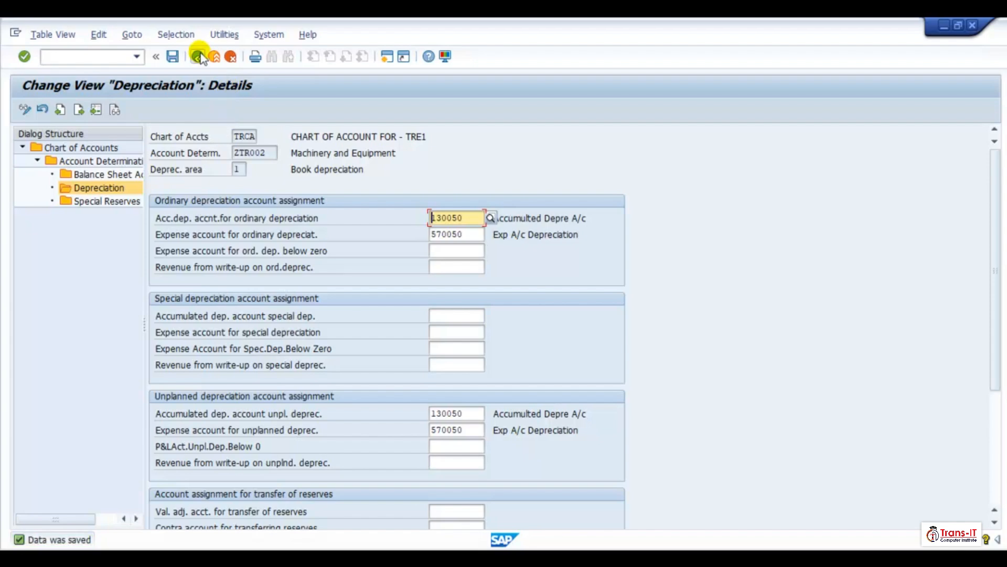
# - Open ZTR002's depreciation area 30 and set the ordinary depreciation accounts to 130050 and 570050
pyautogui.click(198, 56)
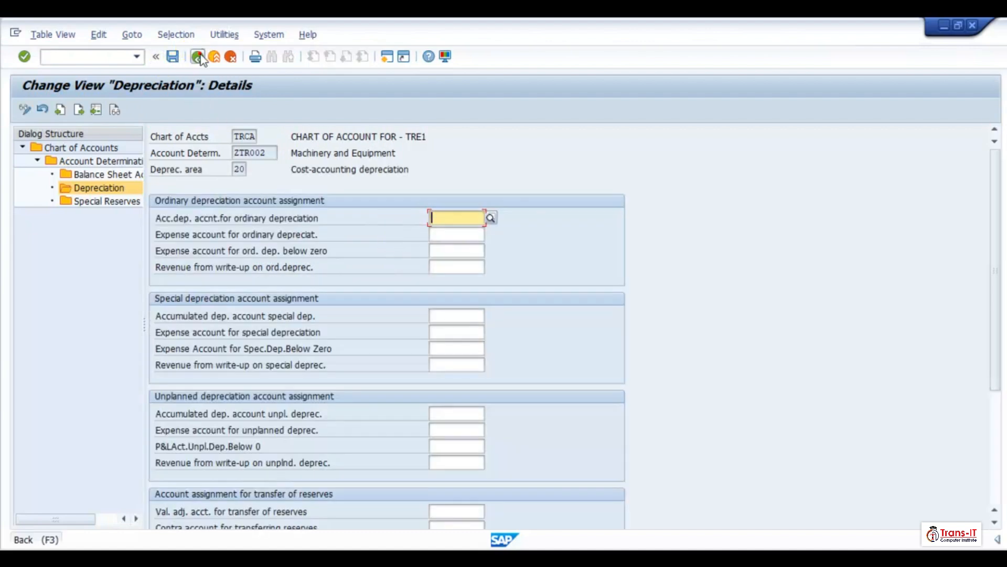
pyautogui.click(198, 56)
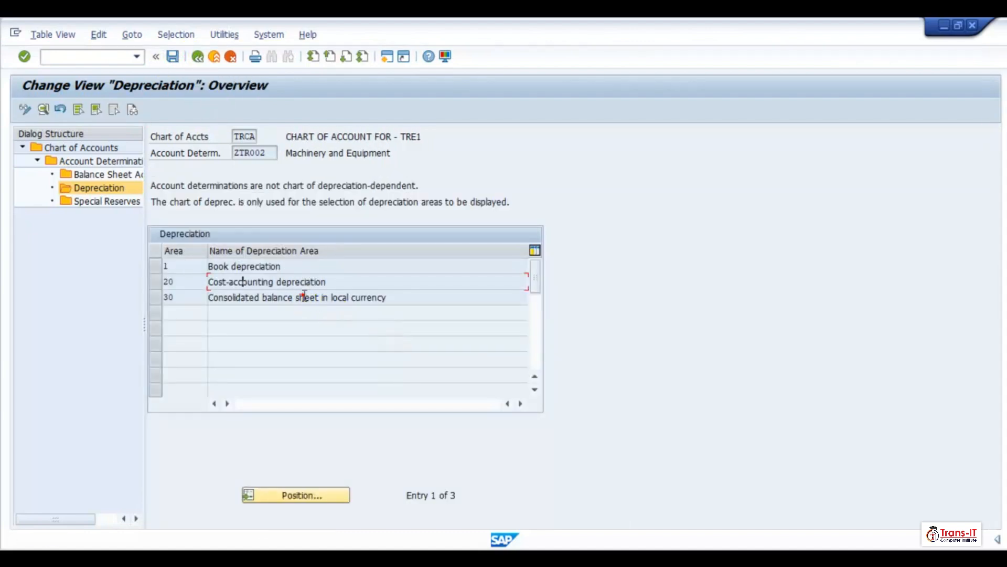
pyautogui.doubleClick(456, 301)
pyautogui.click(447, 213)
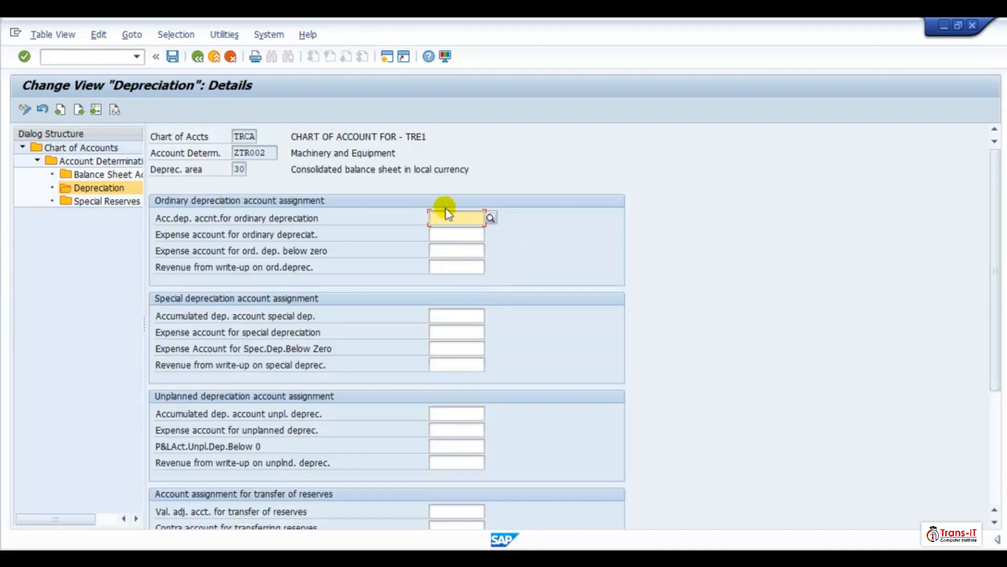
pyautogui.write('130050')
pyautogui.press('Tab')
pyautogui.write('570050')
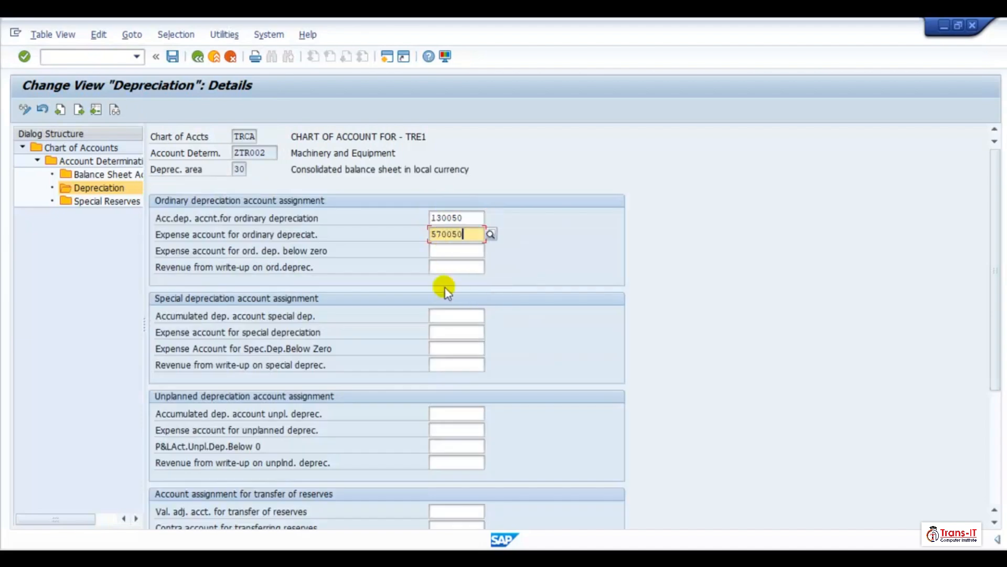
pyautogui.click(443, 317)
pyautogui.write('130050')
pyautogui.press('Tab')
pyautogui.write('570050')
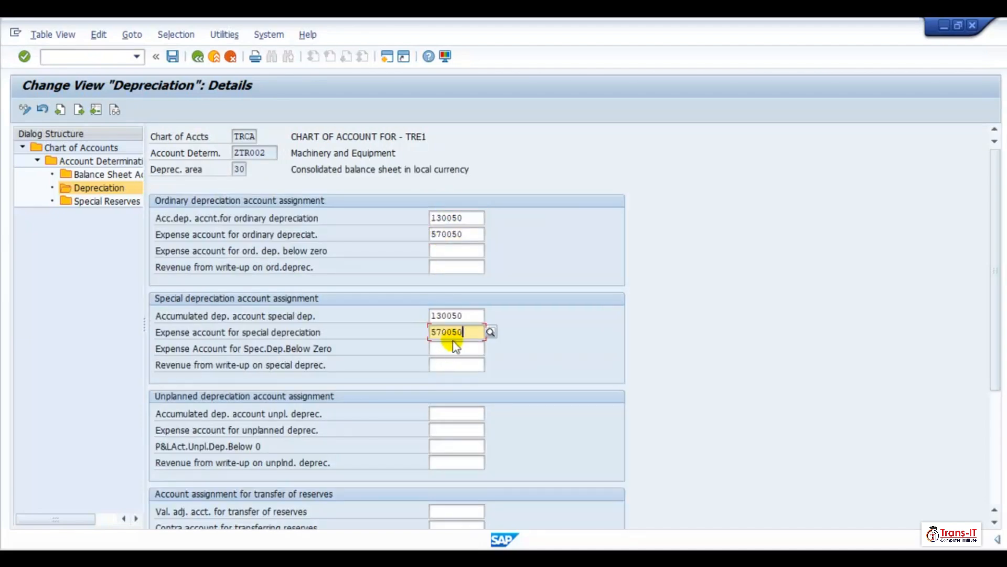
pyautogui.press('BackSpace')
pyautogui.press('BackSpace')
pyautogui.press('BackSpace')
pyautogui.press('BackSpace')
pyautogui.press('BackSpace')
pyautogui.click(466, 314)
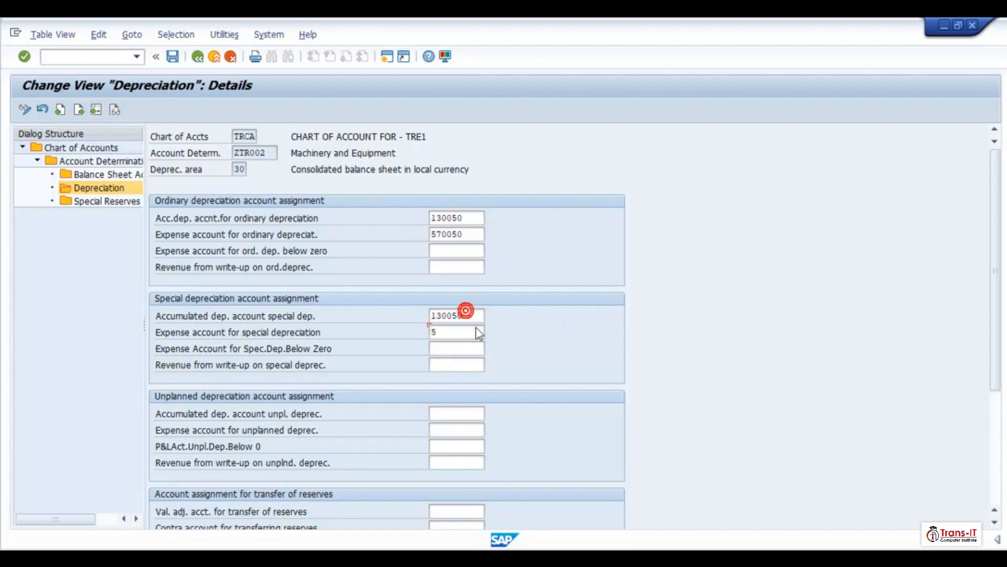
pyautogui.click(459, 331)
pyautogui.press('BackSpace')
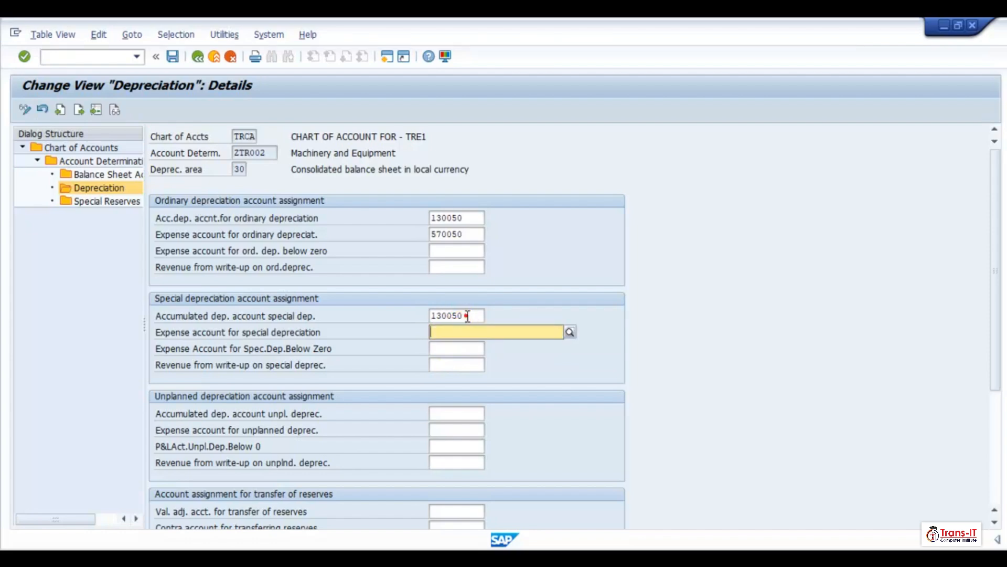
pyautogui.click(466, 315)
pyautogui.press('BackSpace')
pyautogui.press('BackSpace')
pyautogui.press('BackSpace')
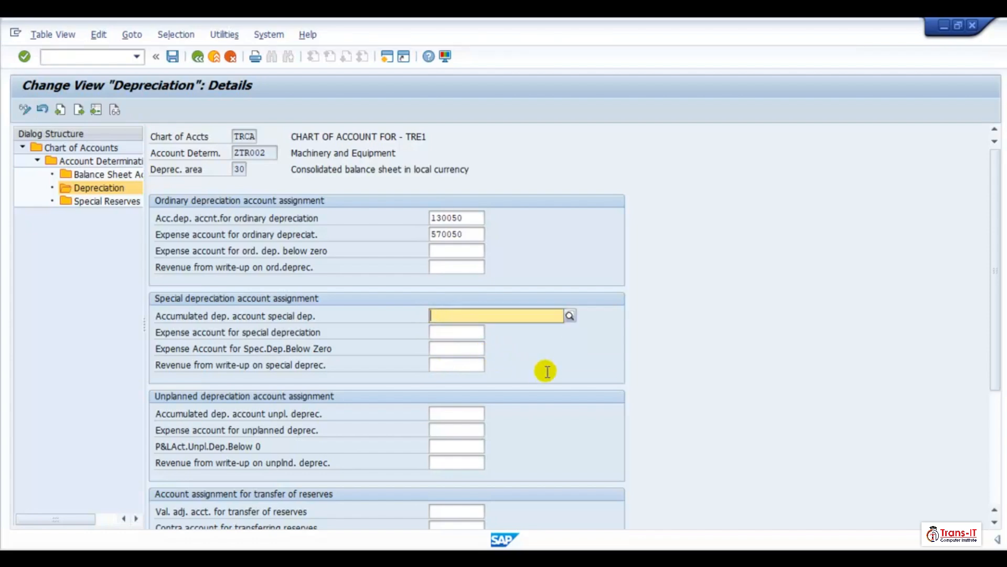
# - Set the unplanned depreciation accumulated account to 130050 and its expense account to 570050
pyautogui.click(546, 370)
pyautogui.rightClick(448, 420)
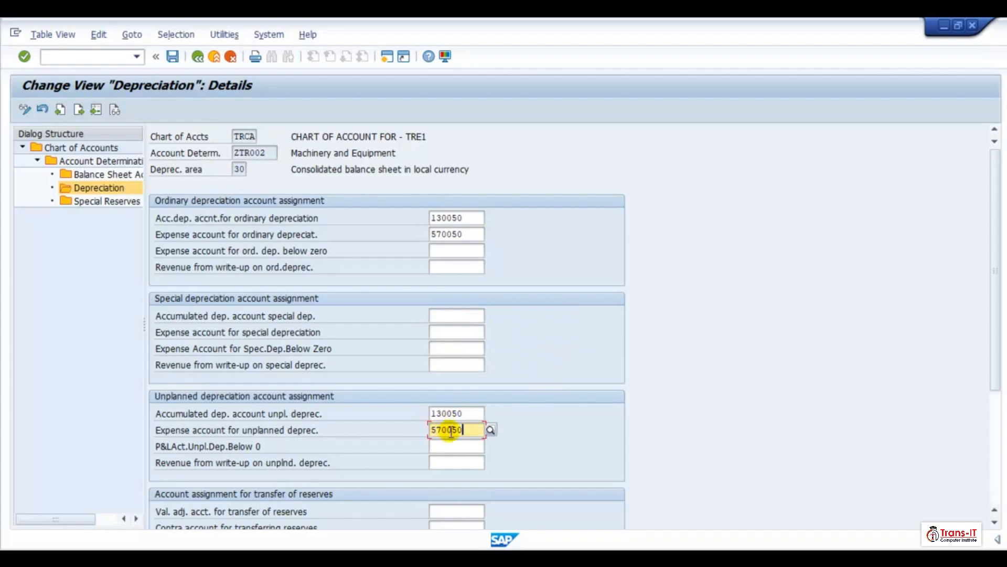
# - Set ZTR002 area 30's revaluation accumulated depreciation to 130050 and its offsetting account to 570050, then save
pyautogui.scroll(-2, 450, 468)
pyautogui.scroll(-1, 444, 502)
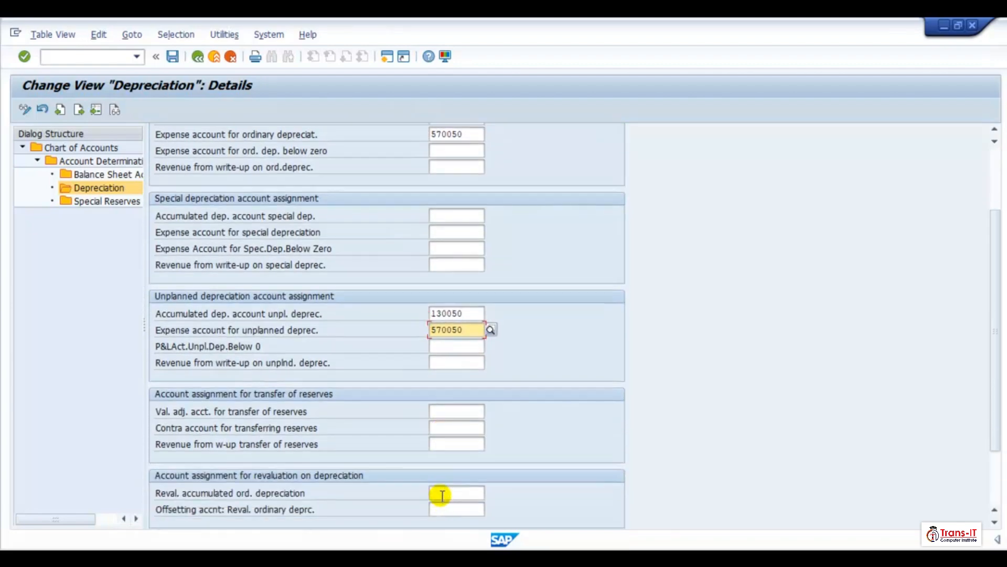
pyautogui.rightClick(438, 493)
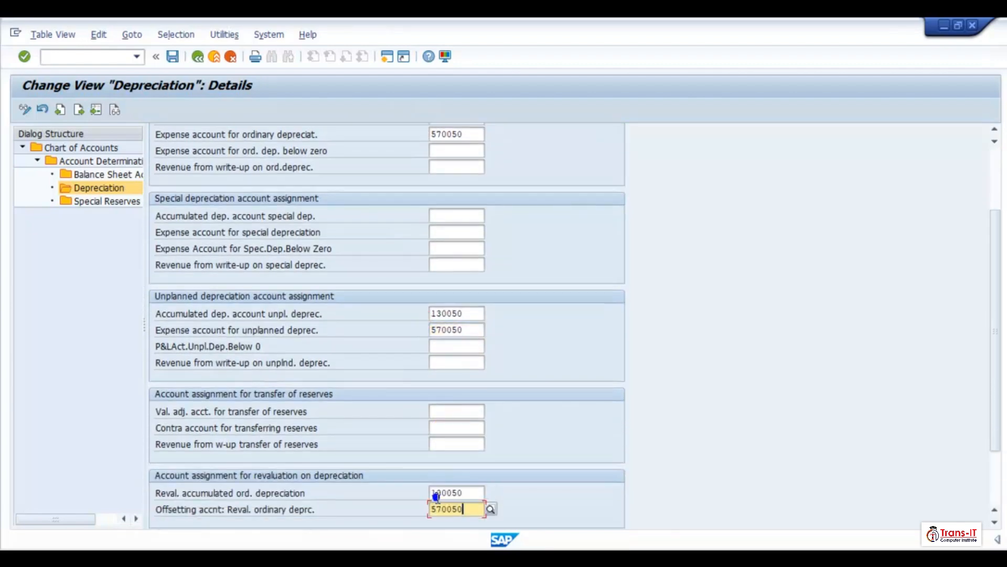
pyautogui.click(173, 57)
pyautogui.click(173, 57)
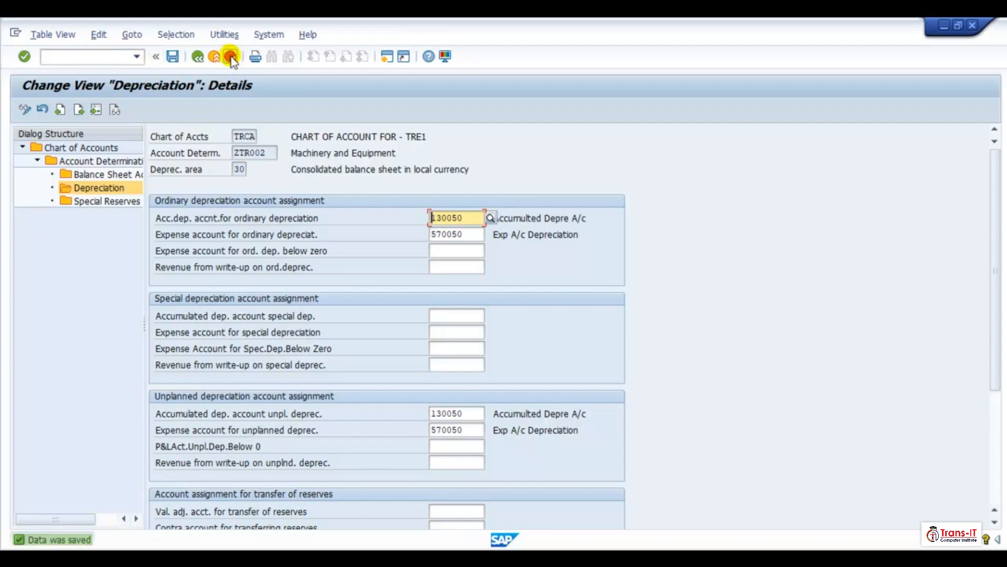
# - Open ZTR003's depreciation area 1 and set the ordinary depreciation accounts to 130050 and 570050
pyautogui.click(198, 56)
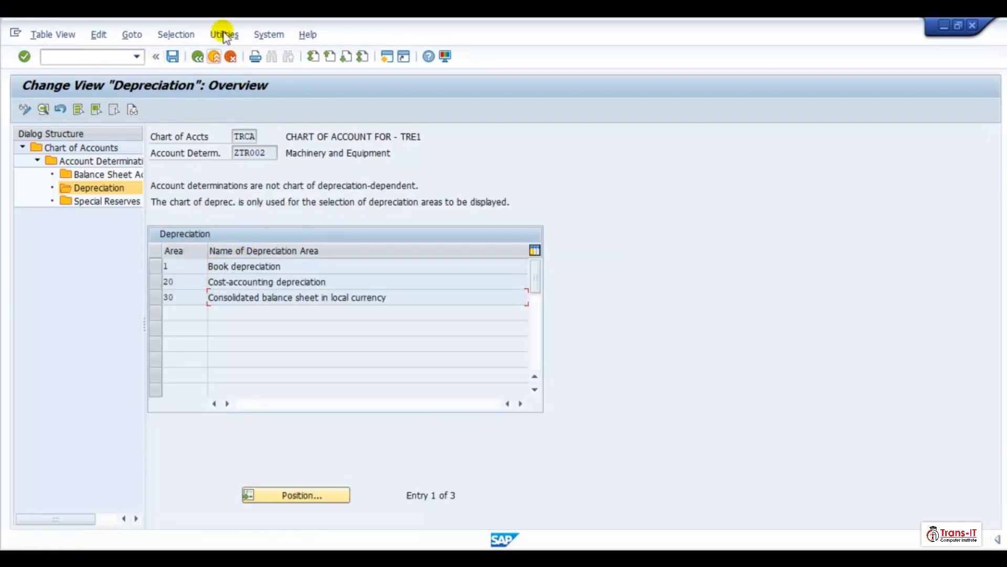
pyautogui.click(198, 57)
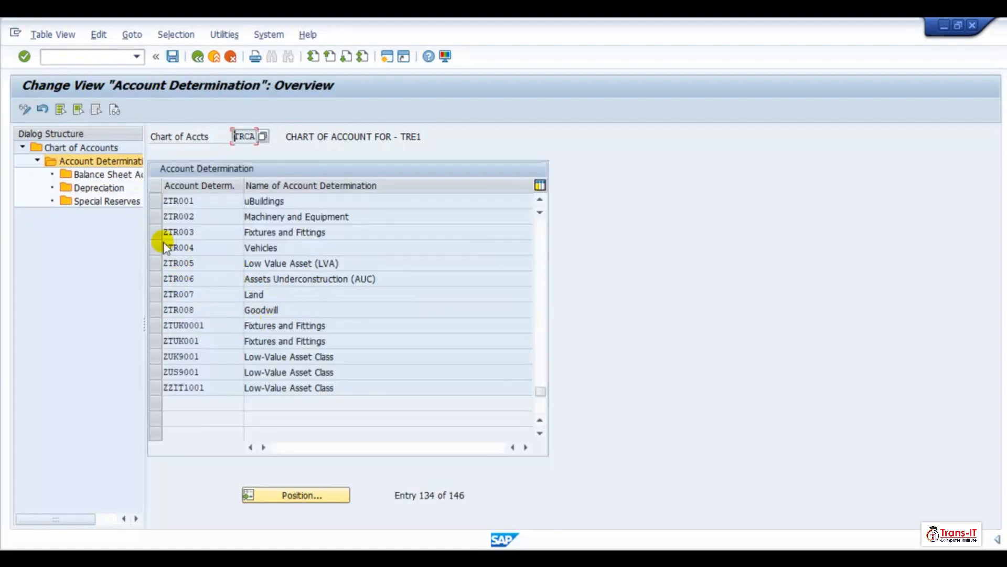
pyautogui.click(155, 233)
pyautogui.doubleClick(99, 188)
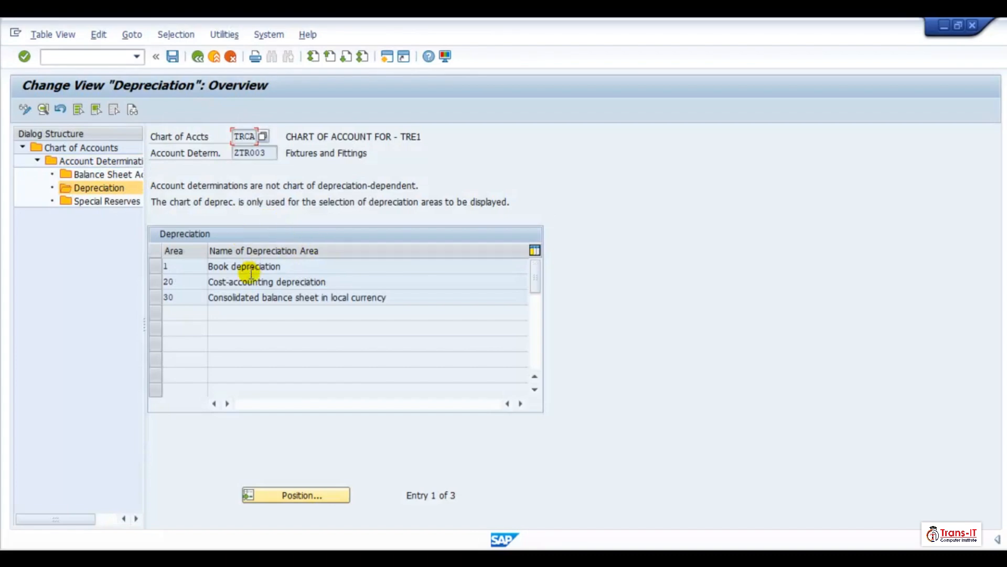
pyautogui.doubleClick(249, 266)
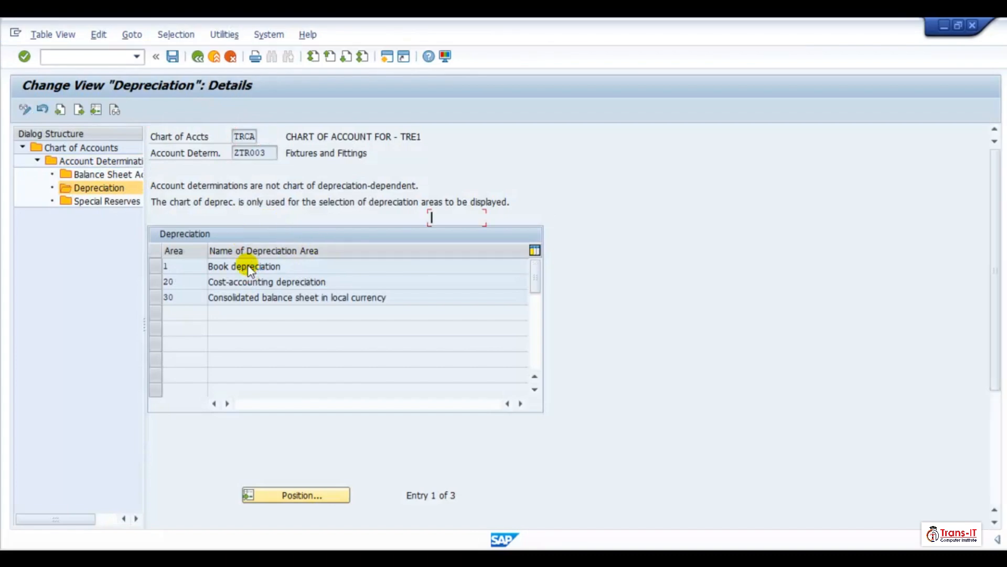
pyautogui.click(439, 218)
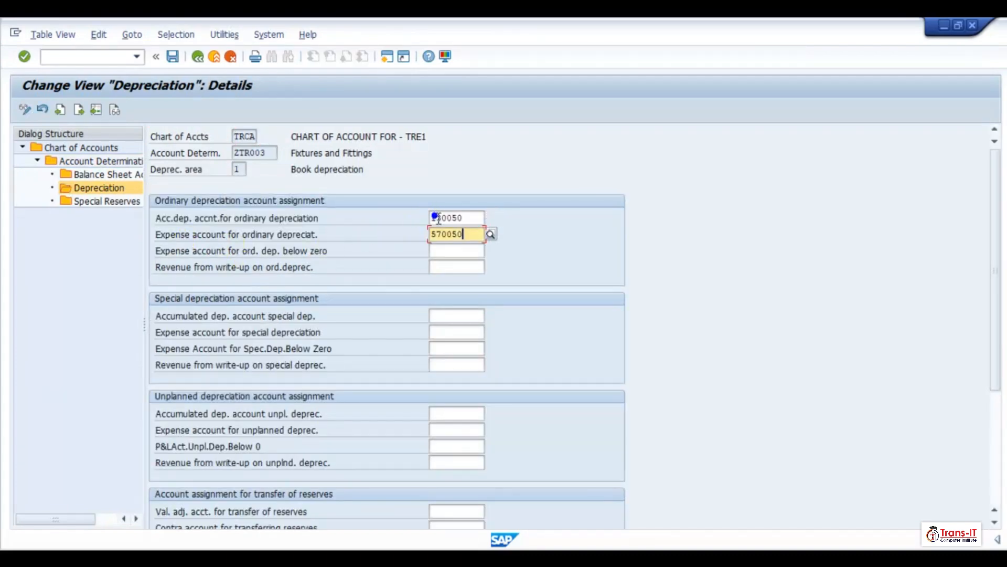
# - Set ZTR003's unplanned and revaluation accumulated accounts to 130050 and their expense and offsetting accounts to 570050, then save
pyautogui.click(431, 415)
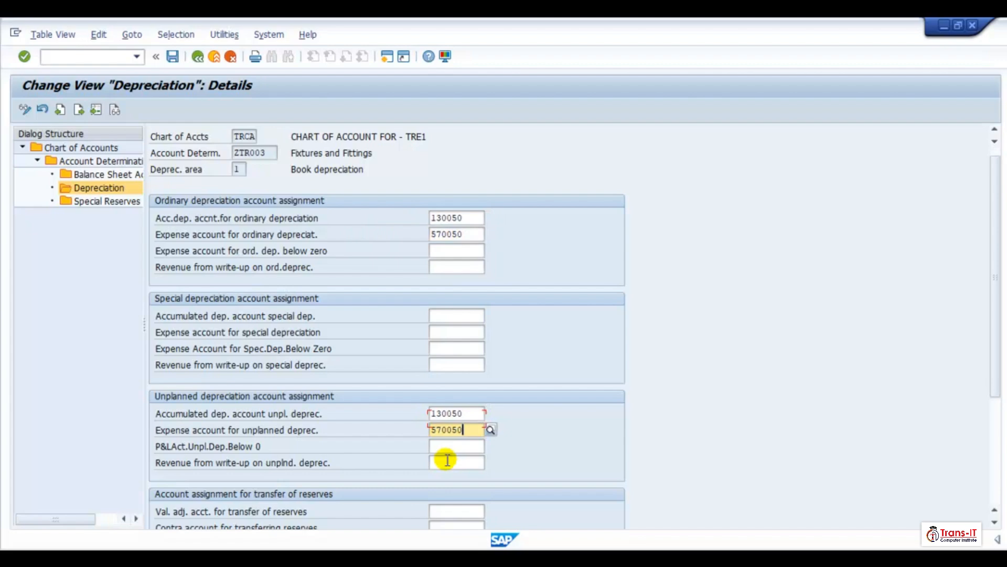
pyautogui.scroll(-2, 448, 468)
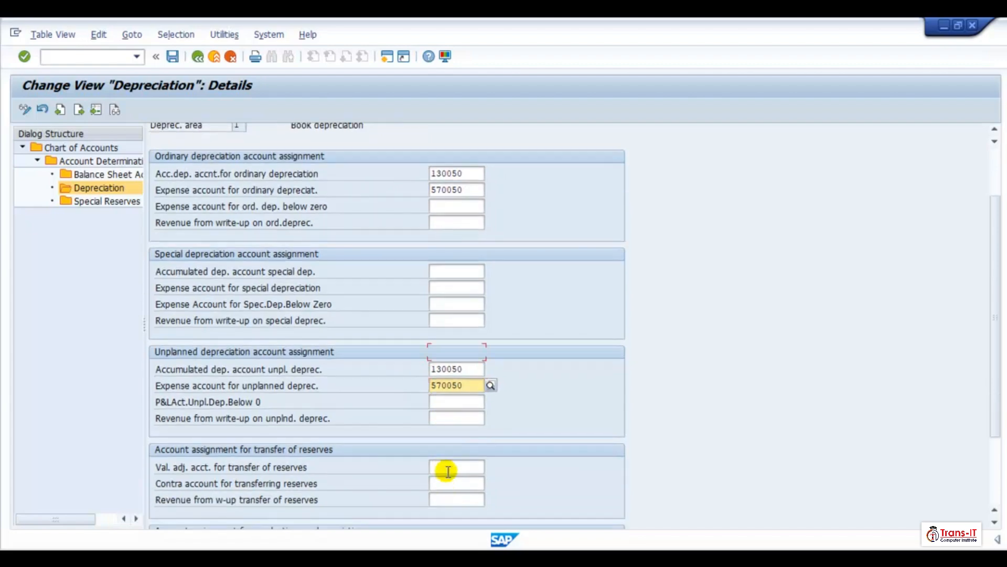
pyautogui.scroll(-1, 447, 468)
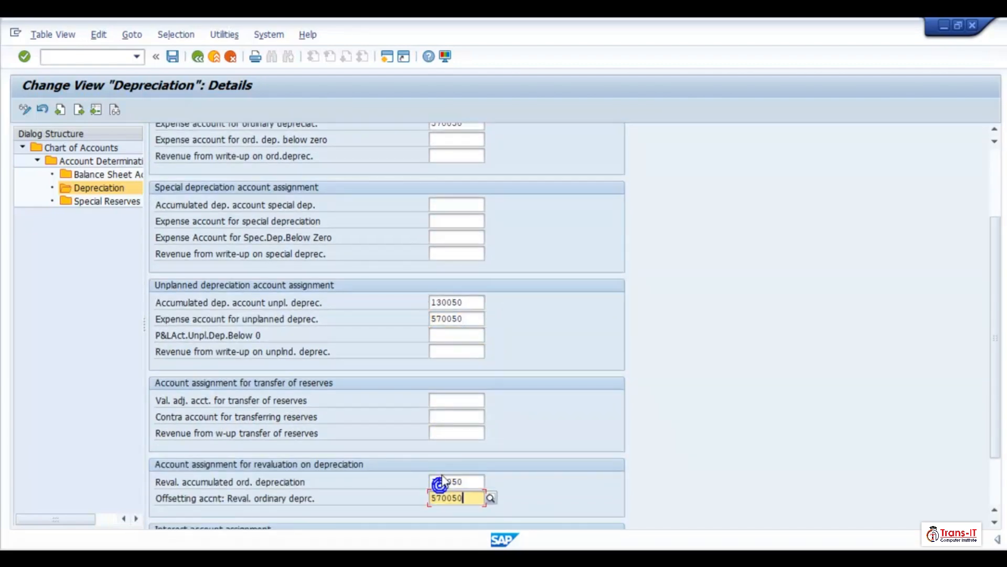
pyautogui.click(173, 56)
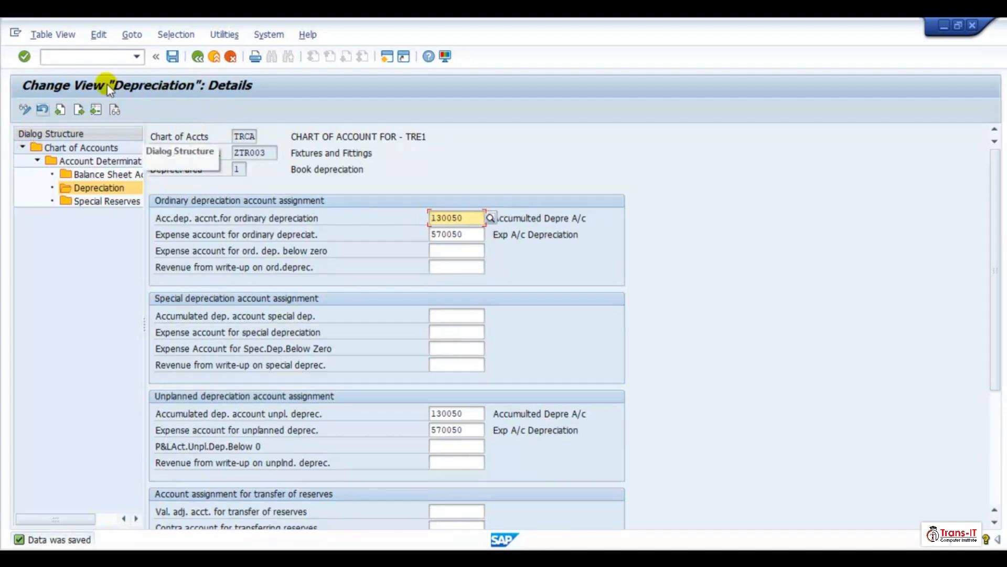
# - Open ZTR003's depreciation area 30 and set the ordinary depreciation accounts to 130050 and 570050
pyautogui.click(197, 58)
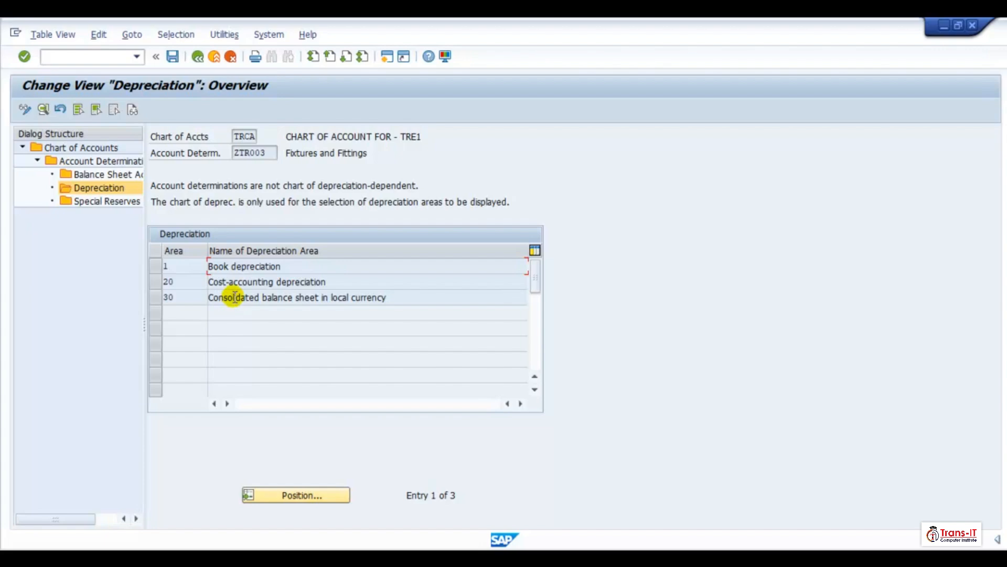
pyautogui.doubleClick(282, 303)
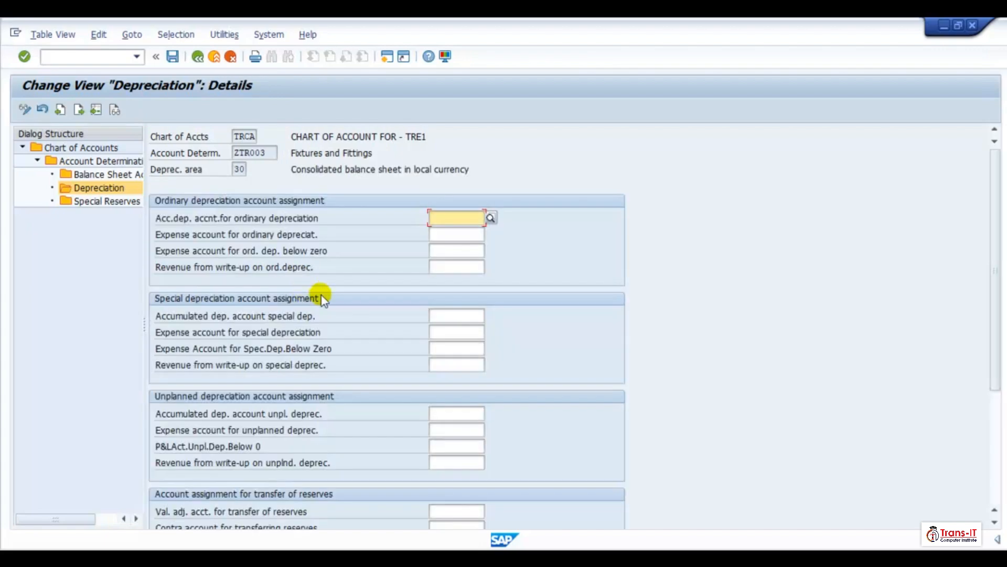
pyautogui.click(439, 234)
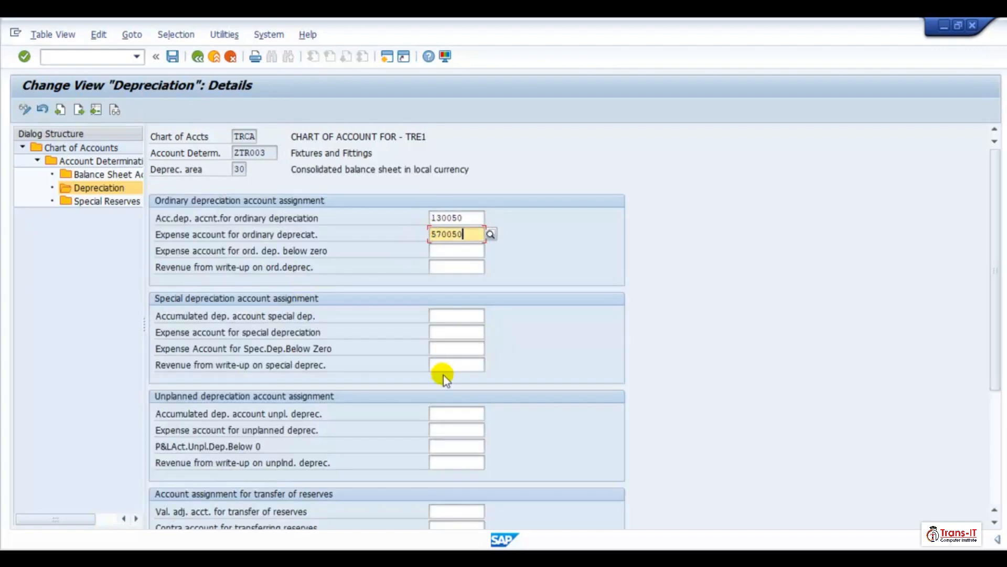
# - Set the unplanned and revaluation accumulated accounts to 130050 and their expense and offsetting accounts to 570050, then save
pyautogui.click(434, 418)
pyautogui.write('130050')
pyautogui.click(440, 431)
pyautogui.write('570050')
pyautogui.scroll(-10, 469, 507)
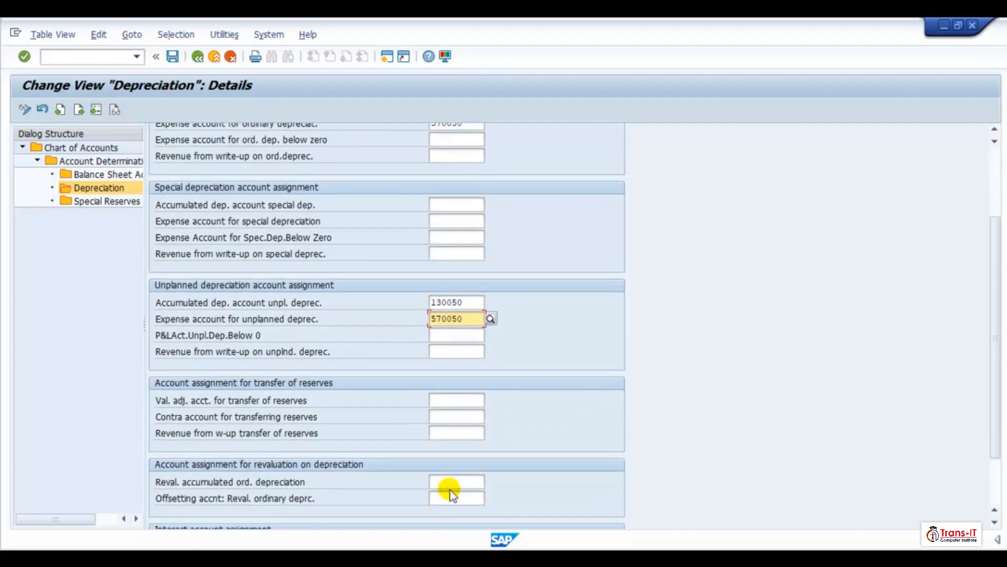
pyautogui.click(444, 481)
pyautogui.write('130050')
pyautogui.press('Tab')
pyautogui.write('570050')
pyautogui.click(173, 56)
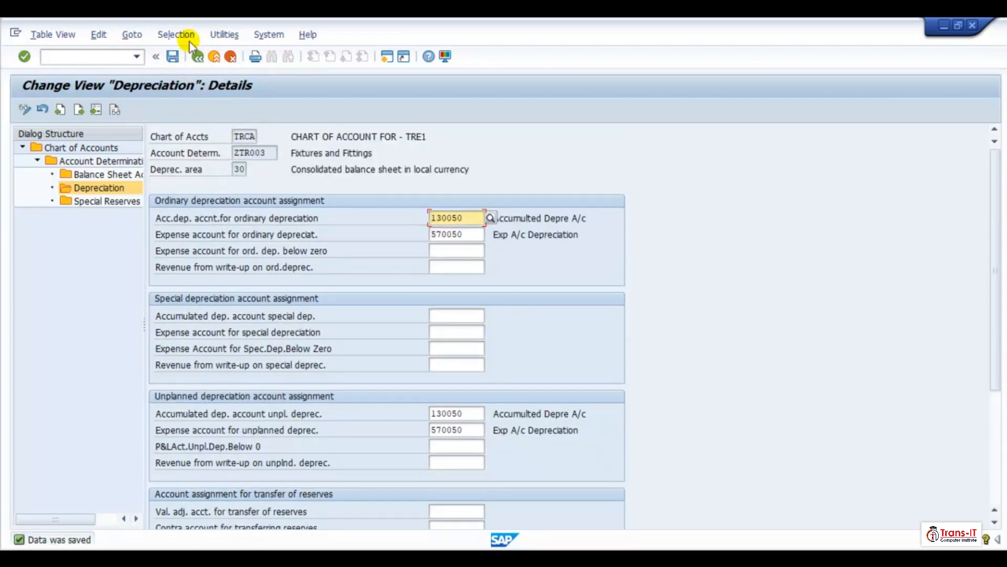
# - Open ZTR004's depreciation area 1 and set the ordinary depreciation accounts to 130050 and 570050
pyautogui.click(197, 56)
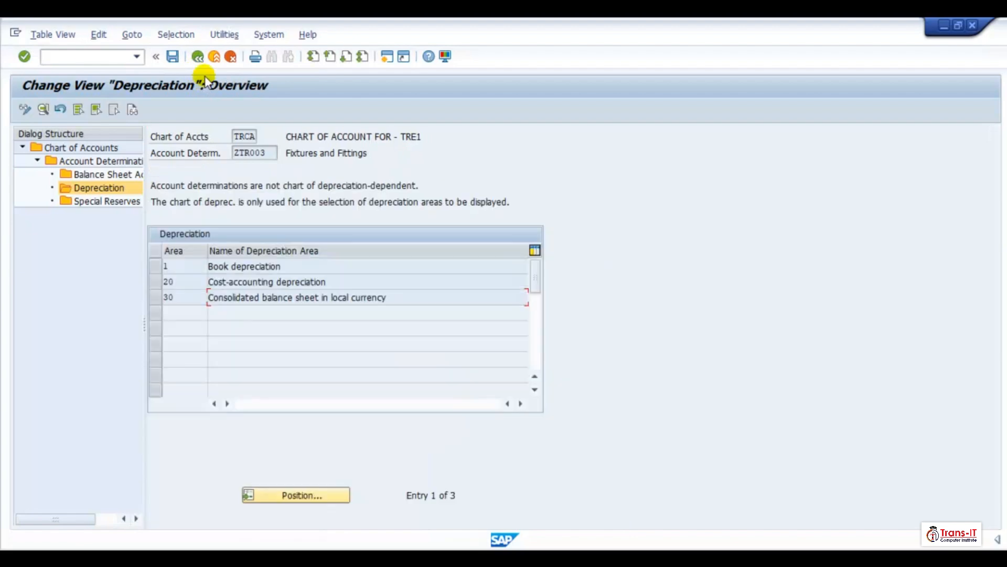
pyautogui.click(197, 57)
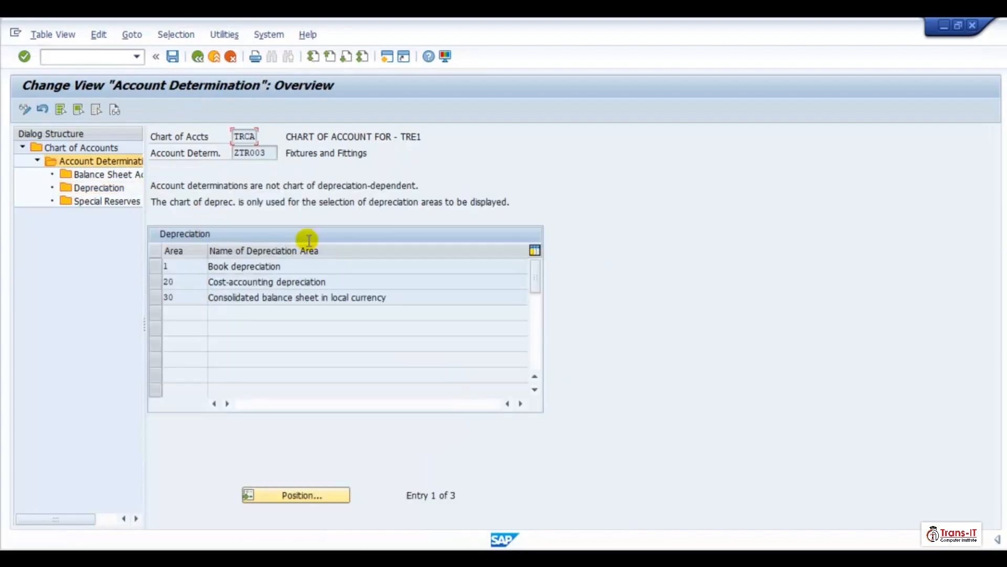
pyautogui.click(156, 249)
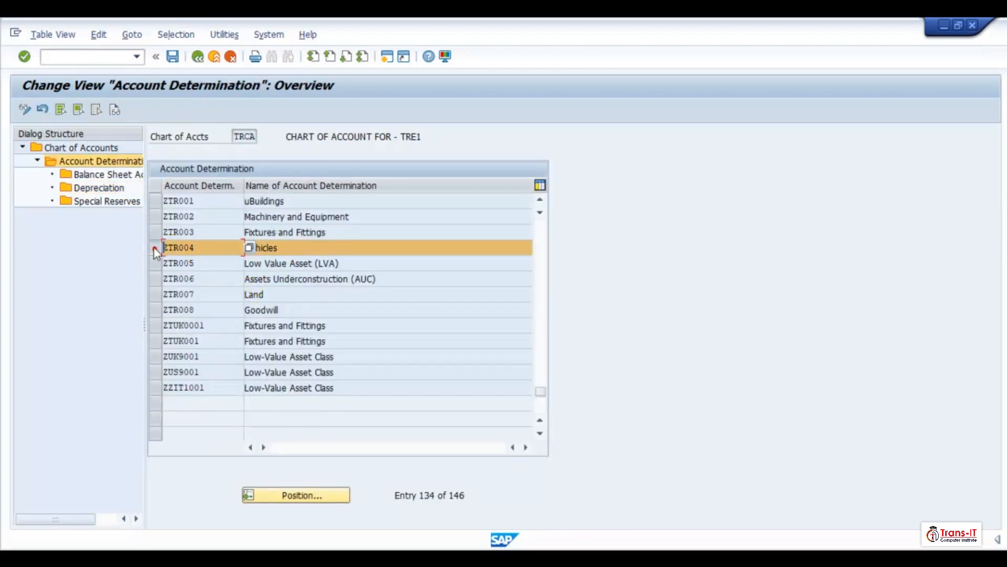
pyautogui.click(102, 192)
pyautogui.doubleClick(103, 192)
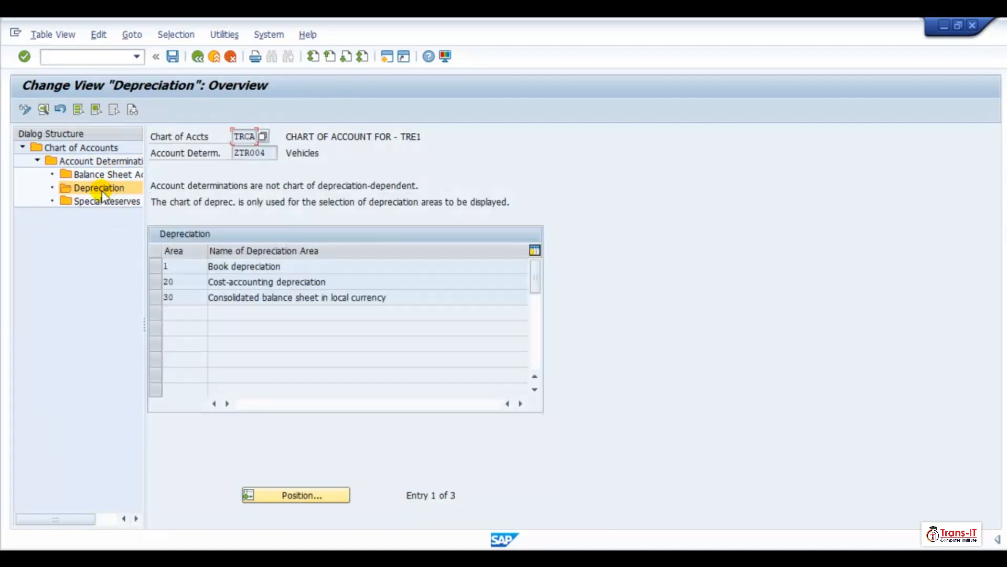
pyautogui.doubleClick(223, 268)
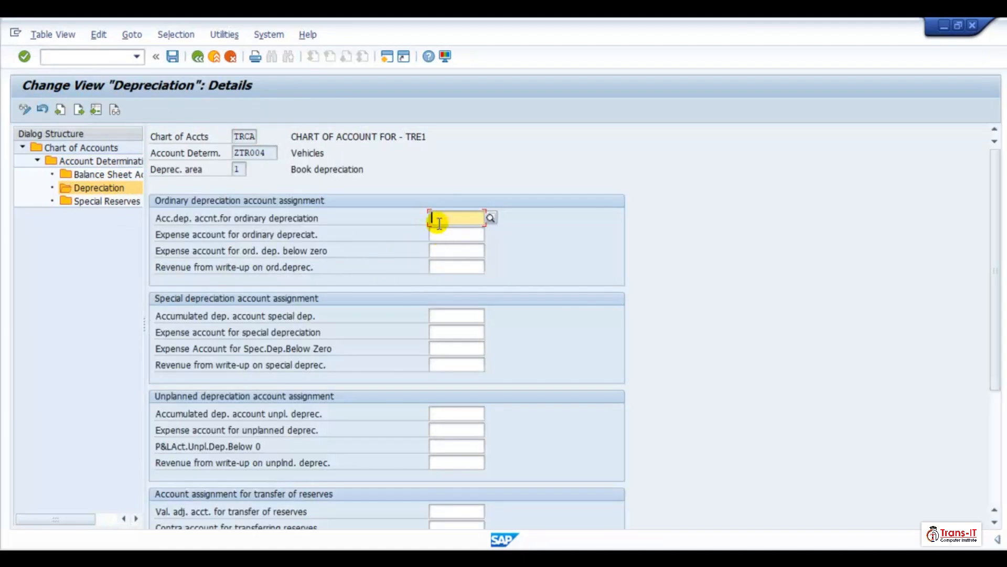
pyautogui.write('130050')
pyautogui.press('Tab')
pyautogui.write('570050')
# - Set ZTR004's unplanned and revaluation accumulated accounts to 130050 and their expense and offsetting accounts to 570050, then save
pyautogui.click(444, 419)
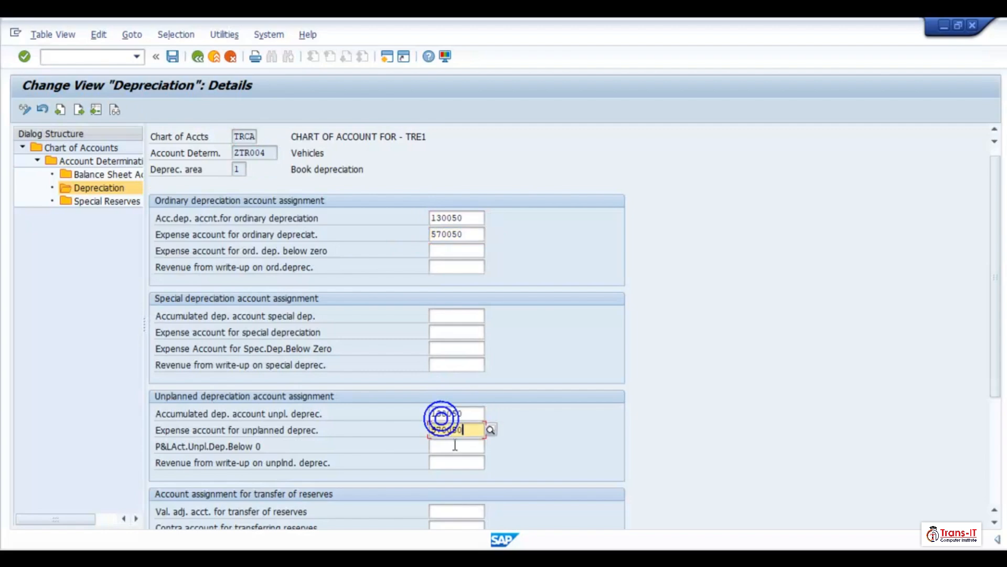
pyautogui.write('130050')
pyautogui.press('Tab')
pyautogui.write('570050')
pyautogui.scroll(-5, 452, 427)
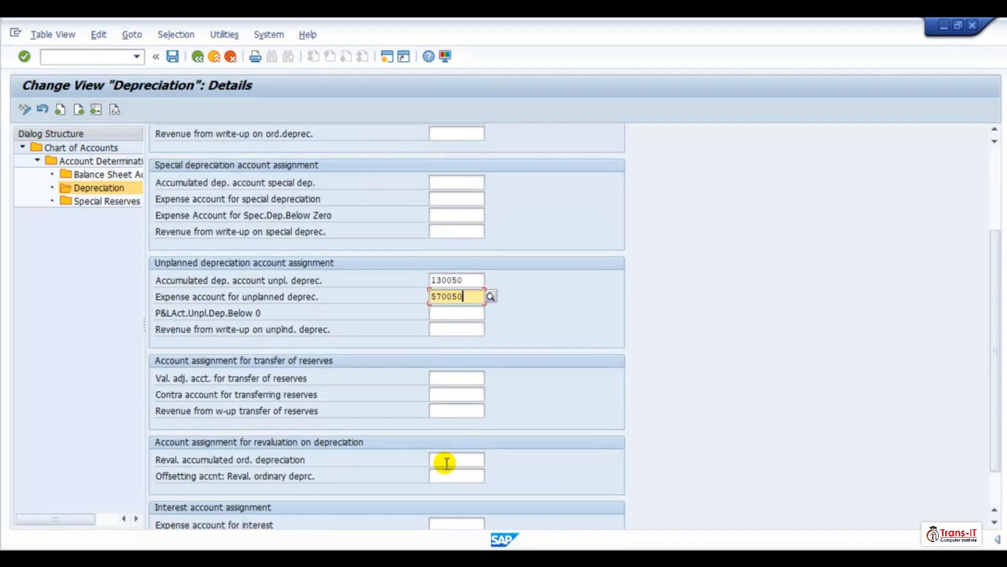
pyautogui.click(446, 462)
pyautogui.write('130050')
pyautogui.press('Tab')
pyautogui.write('570050')
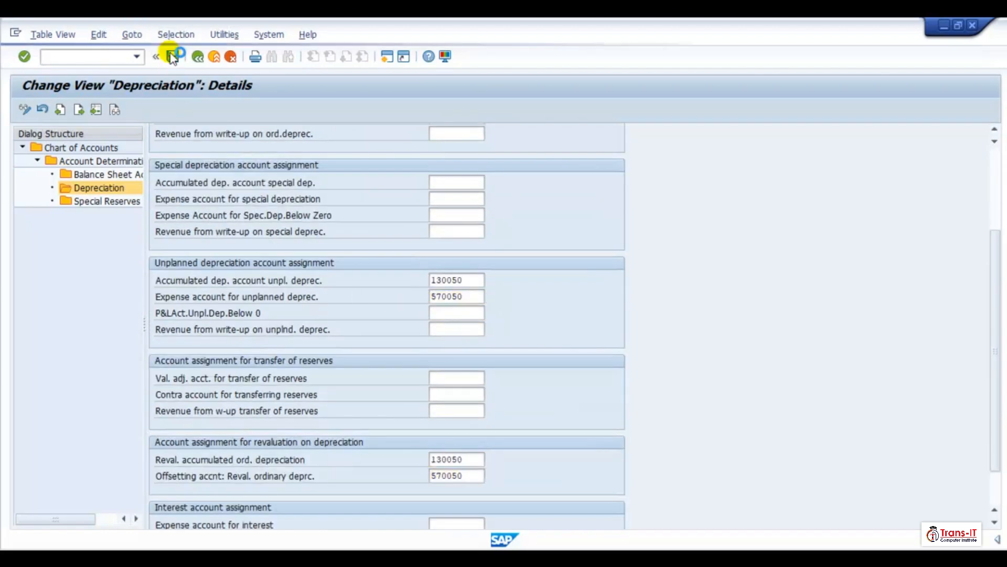
pyautogui.press('Return')
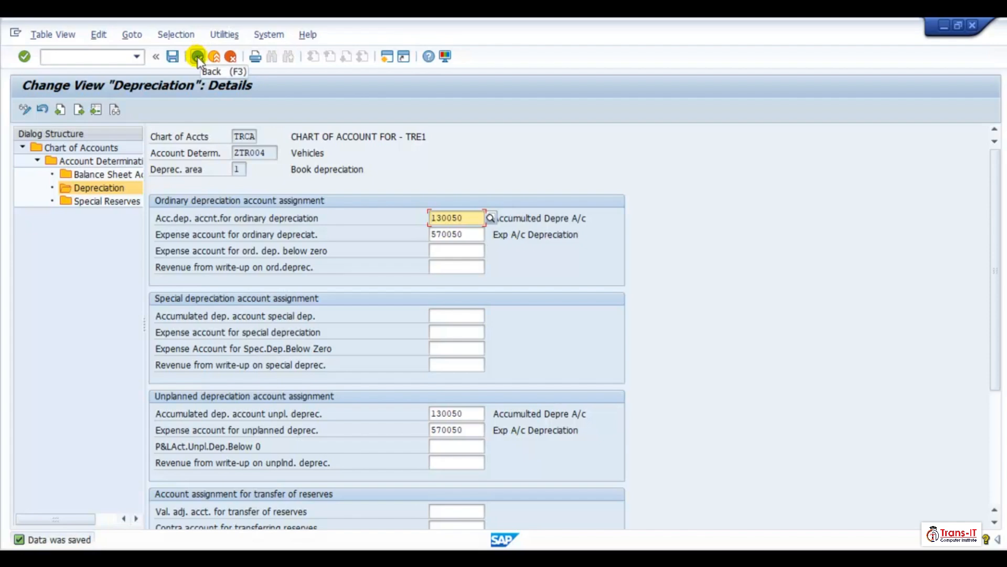
# - Open ZTR004's depreciation area 30 and paste 130050 and 570050 into the ordinary depreciation accounts
pyautogui.click(198, 57)
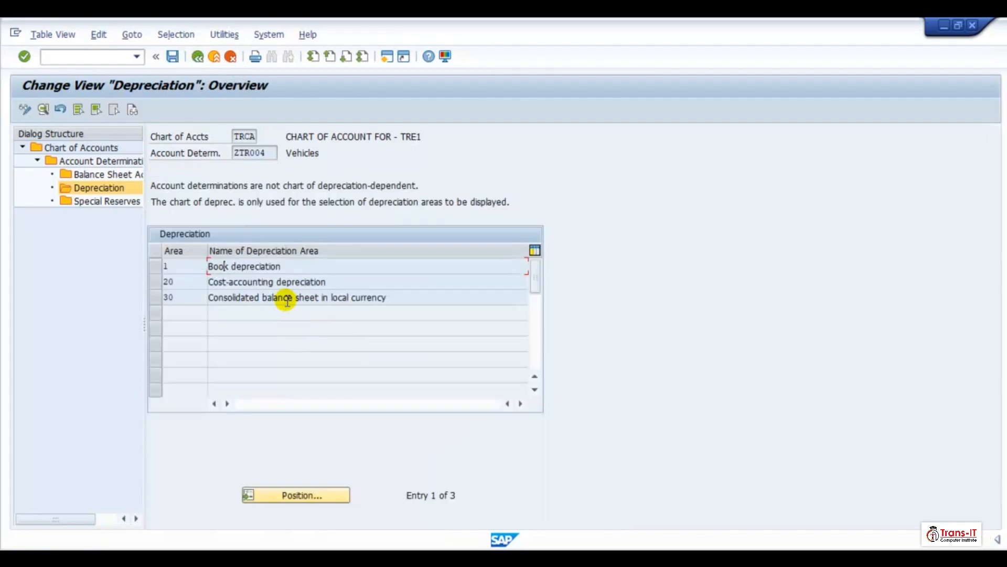
pyautogui.doubleClick(287, 298)
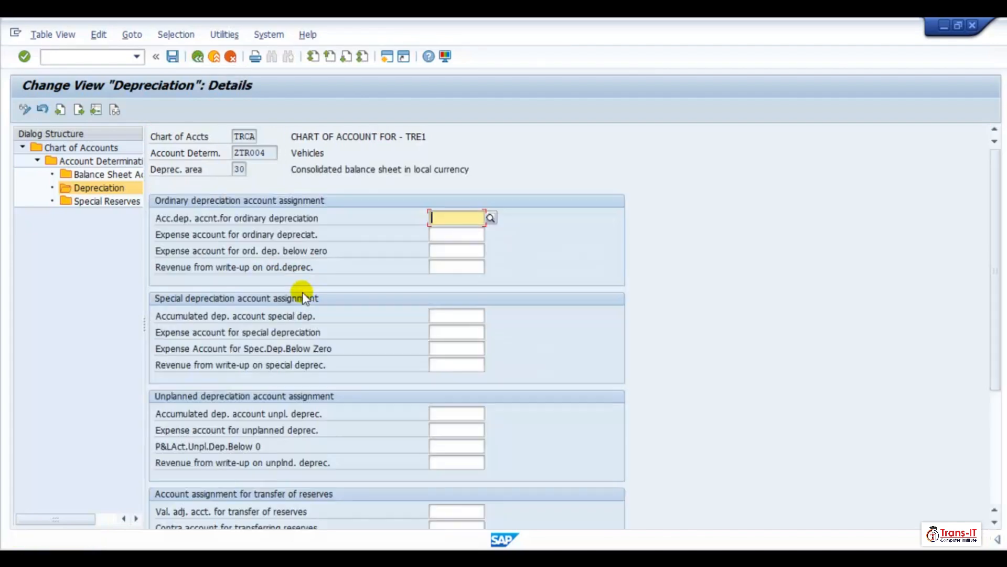
pyautogui.hotkey('ctrl', 'v')
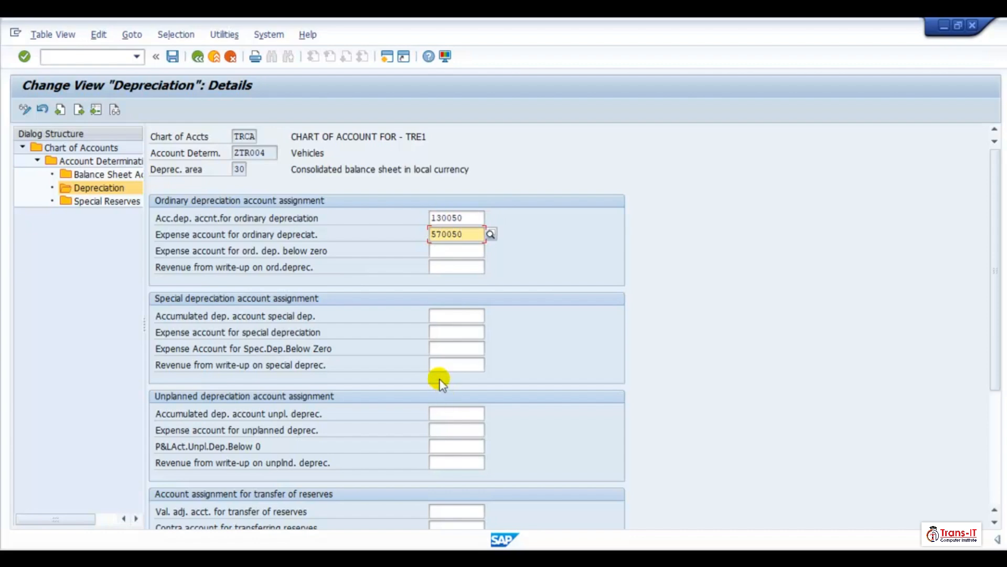
# - Paste 130050 and 570050 into the unplanned depreciation accounts and remove the stray pasted digits from the ordinary expense and below-zero fields
pyautogui.write('1300 5700')
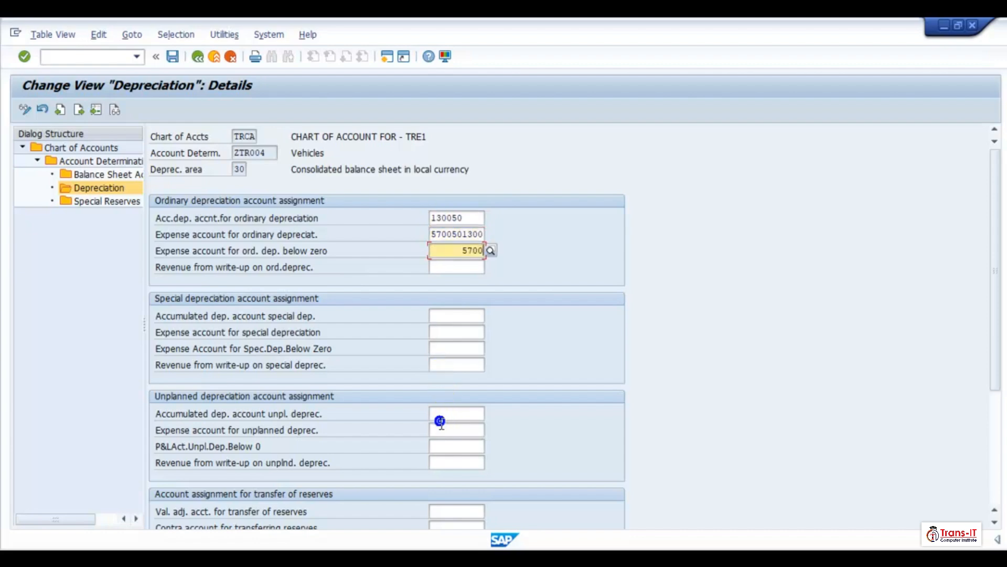
pyautogui.click(437, 414)
pyautogui.hotkey('ctrl', 'v')
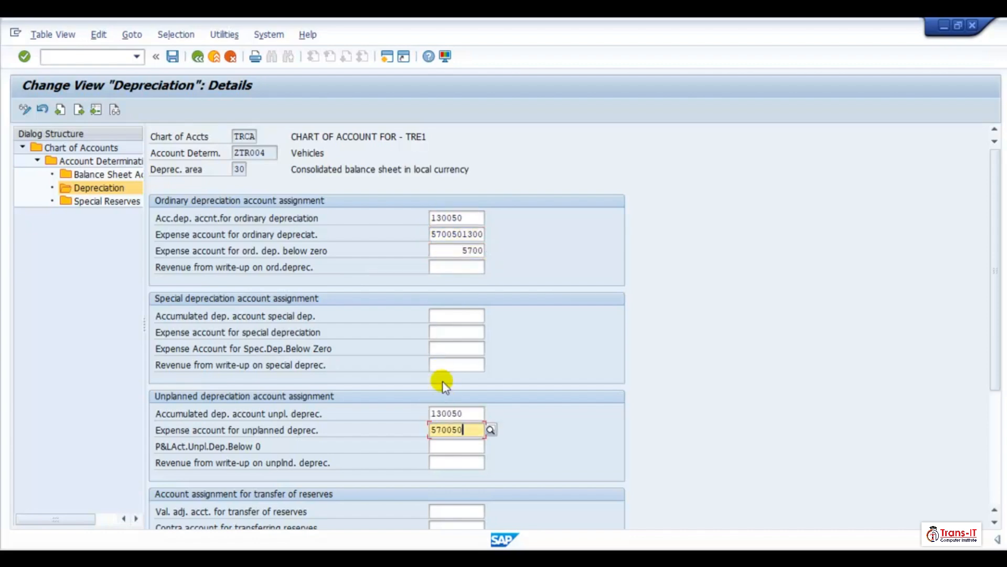
pyautogui.click(454, 252)
pyautogui.press('Delete')
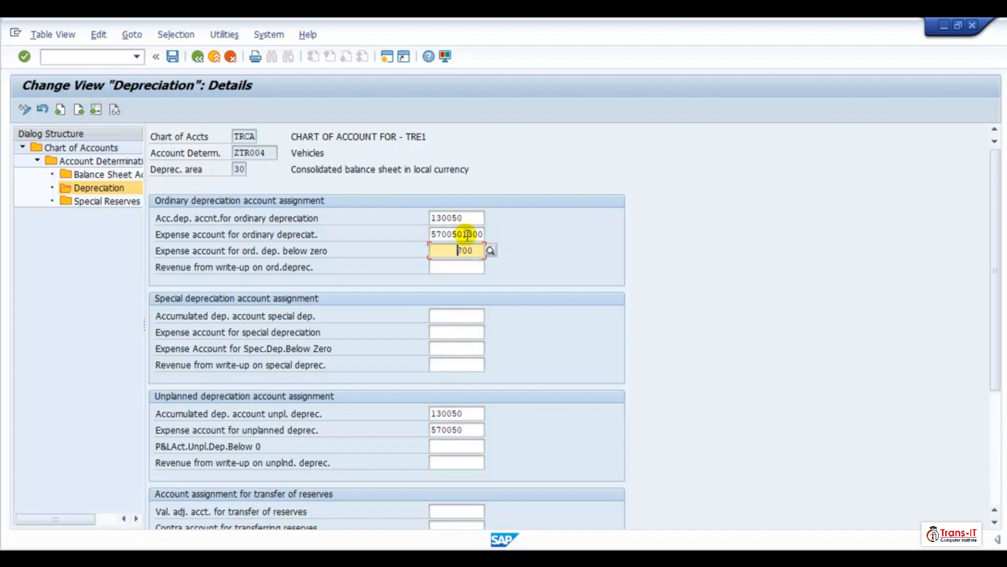
pyautogui.click(465, 234)
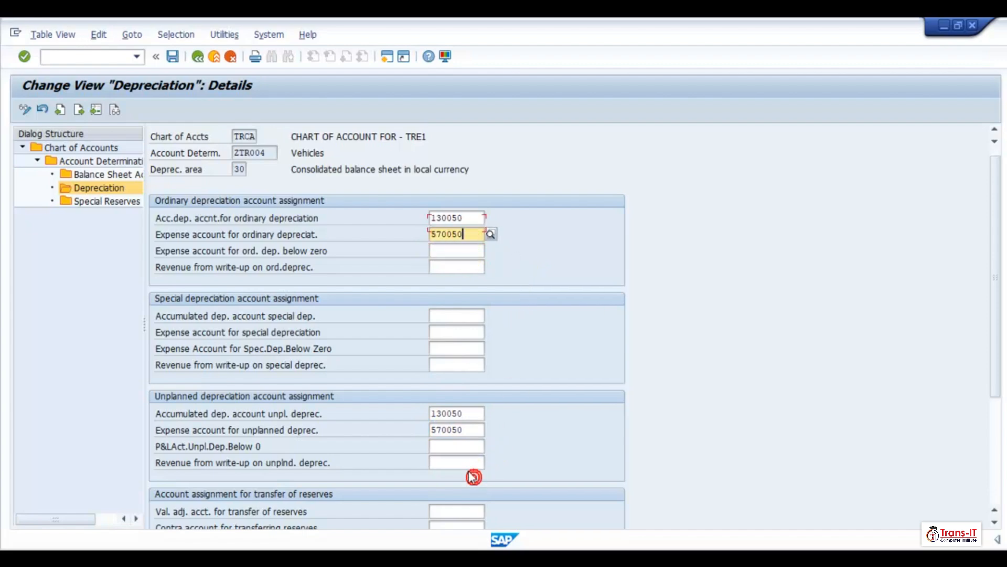
# - Set the revaluation accumulated ordinary depreciation to 130050 and its offsetting account to 570050
pyautogui.scroll(-1, 473, 476)
pyautogui.click(435, 383)
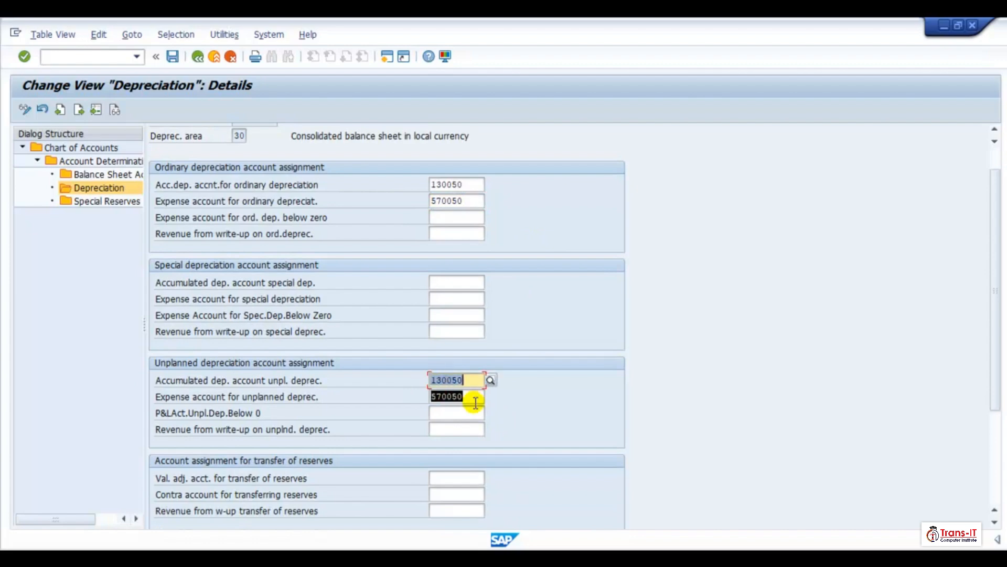
pyautogui.scroll(-4, 447, 484)
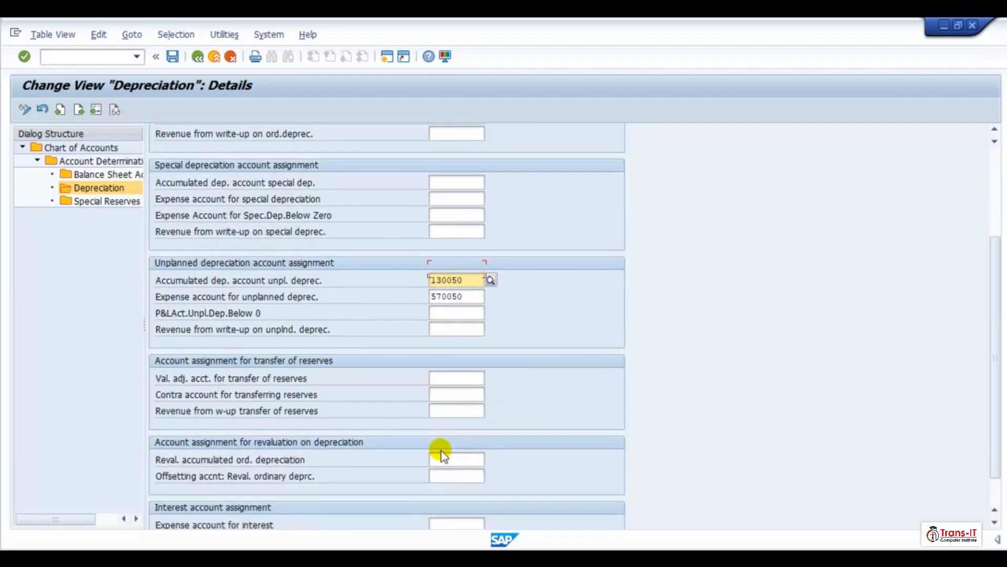
pyautogui.click(465, 428)
pyautogui.write('130050')
pyautogui.press('Tab')
pyautogui.write('570050')
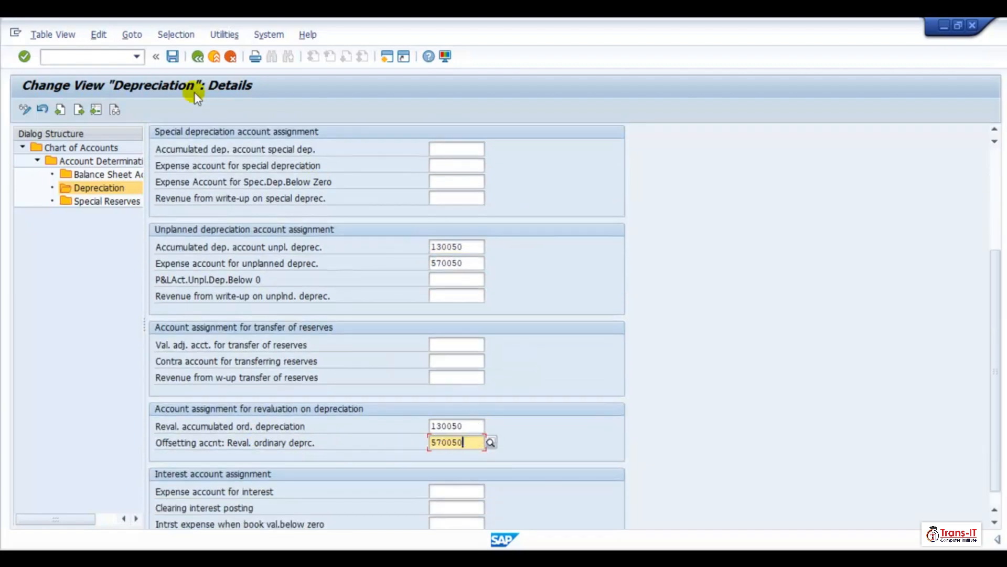
# - Save ZTR004's area 30 accounts and open depreciation area 1 of account determination ZTR005
pyautogui.click(172, 58)
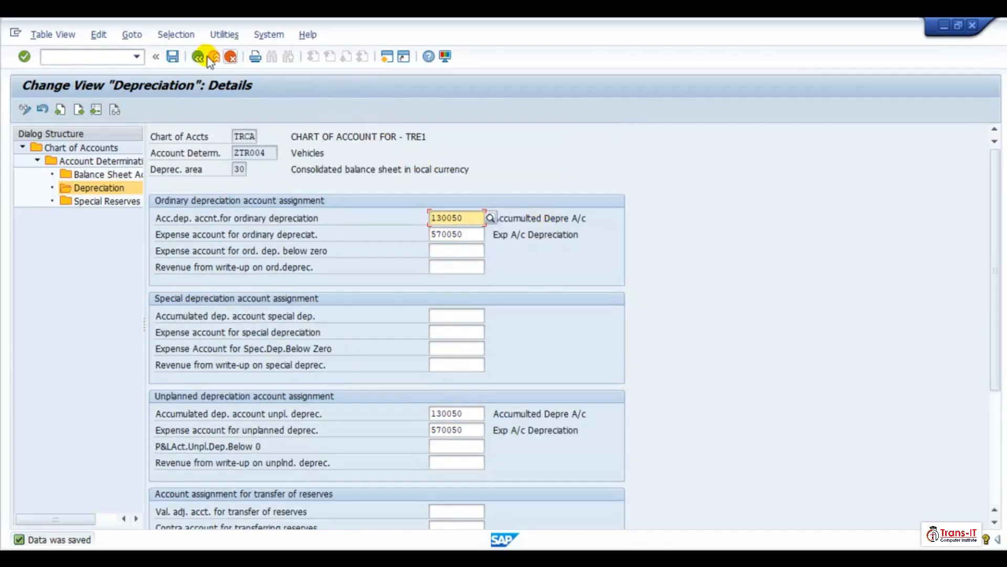
pyautogui.click(198, 57)
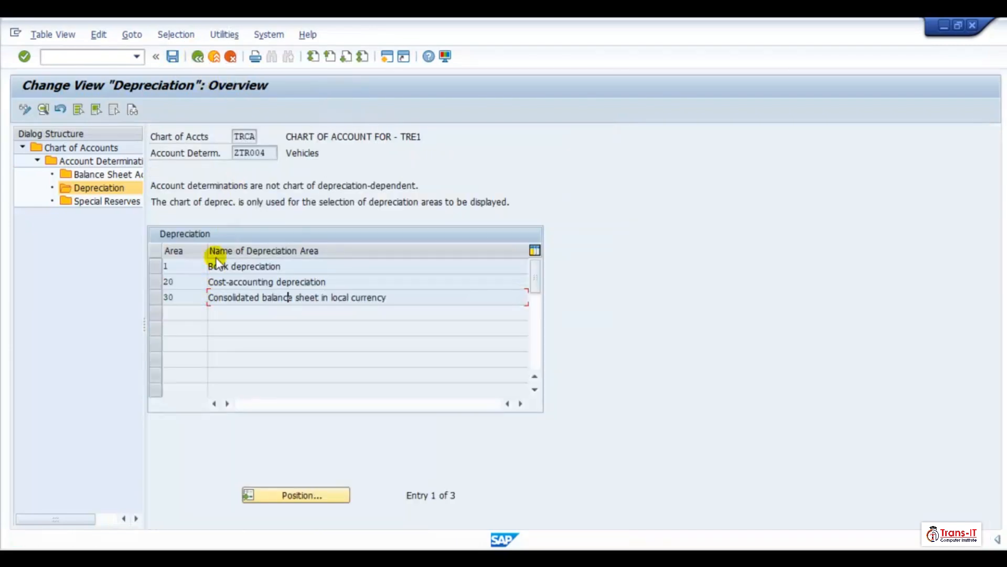
pyautogui.click(198, 57)
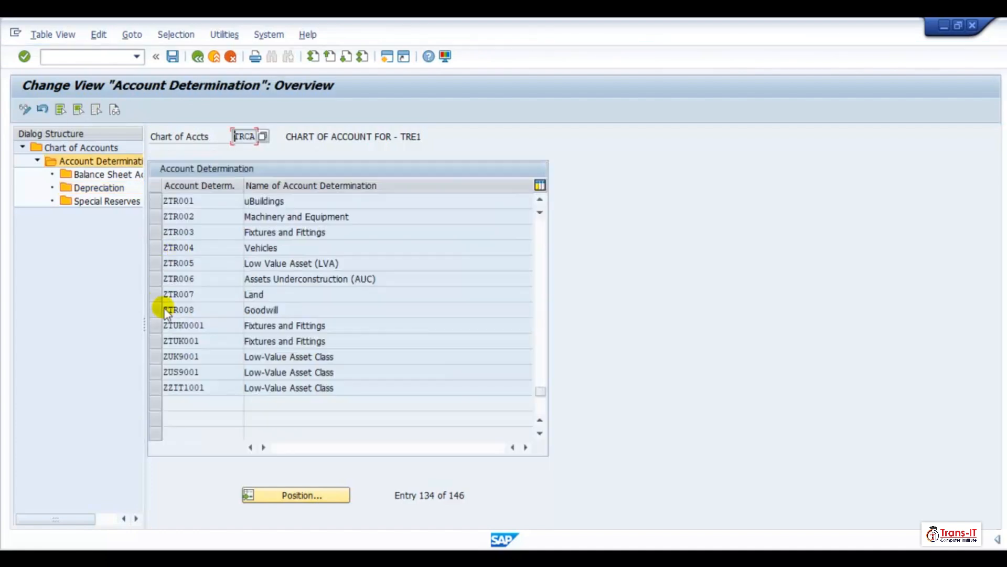
pyautogui.click(156, 265)
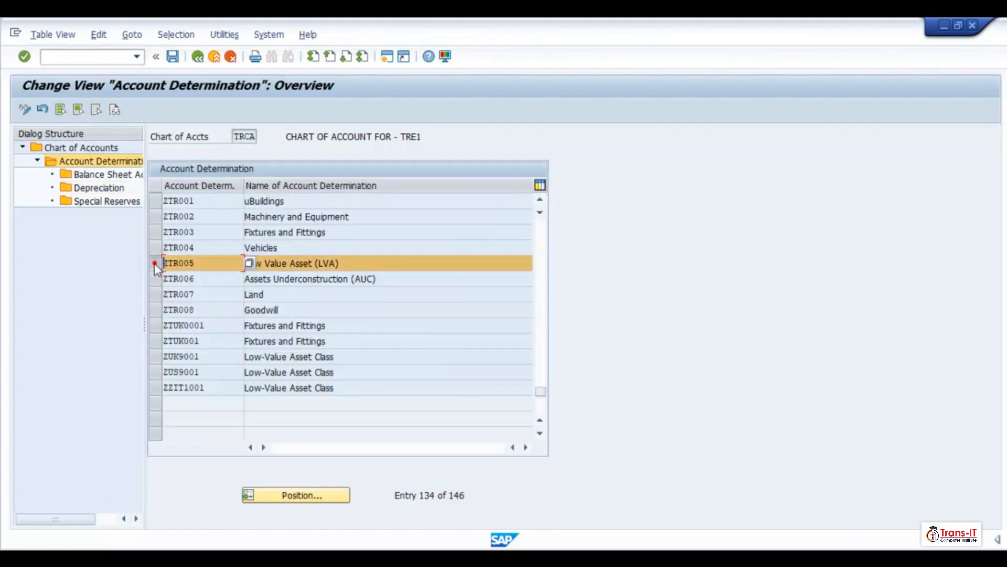
pyautogui.doubleClick(101, 187)
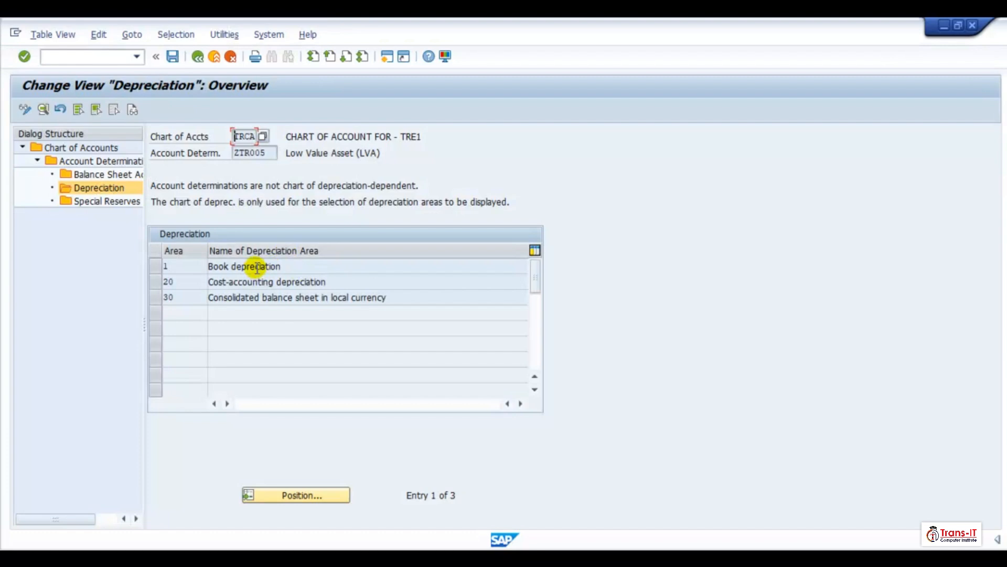
pyautogui.doubleClick(394, 265)
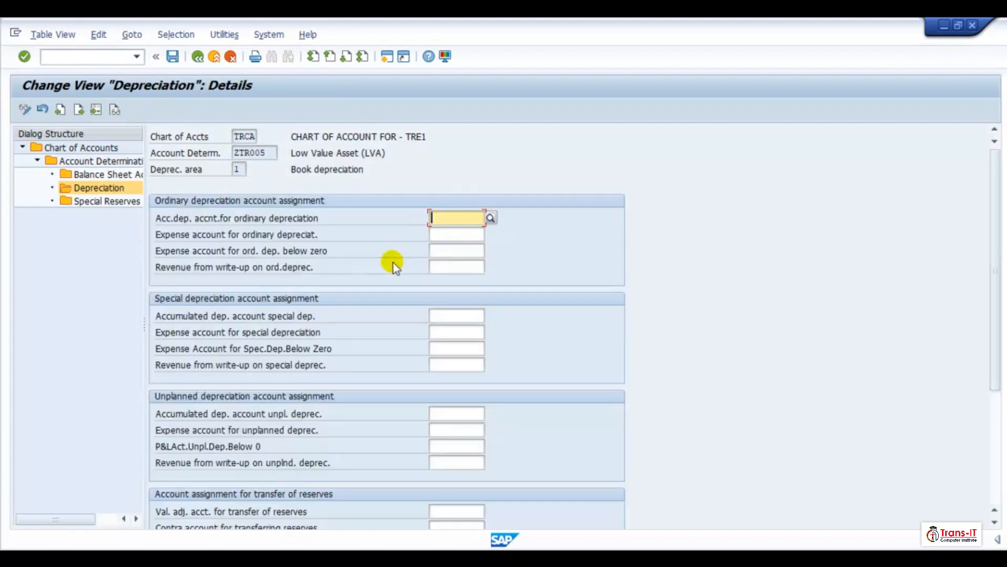
# - Paste 130050 and 570050 into ZTR005 area 1's ordinary, unplanned and revaluation depreciation account pairs, then save
pyautogui.click(435, 221)
pyautogui.hotkey('ctrl', 'v')
pyautogui.click(435, 414)
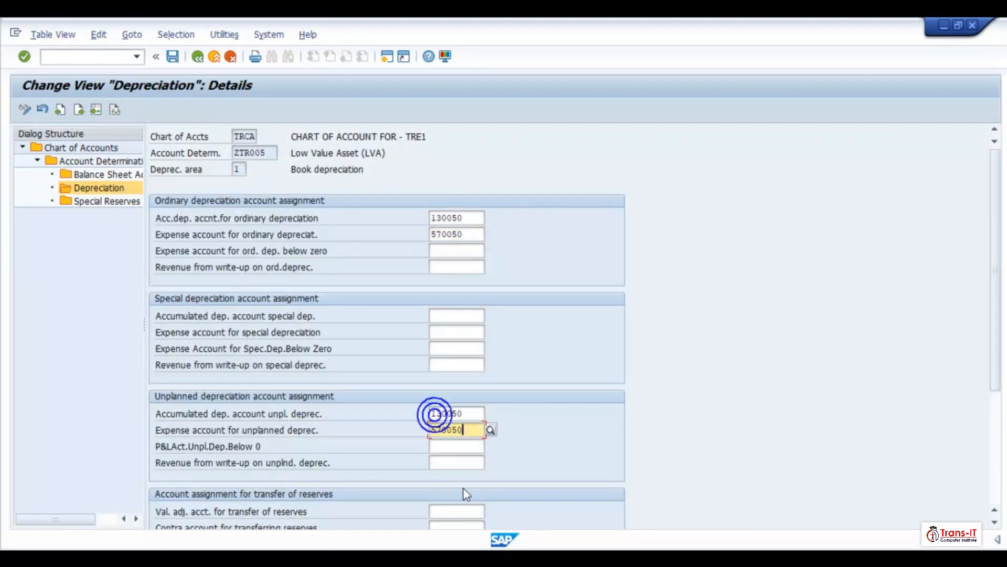
pyautogui.hotkey('ctrl', 'v')
pyautogui.scroll(-2, 456, 503)
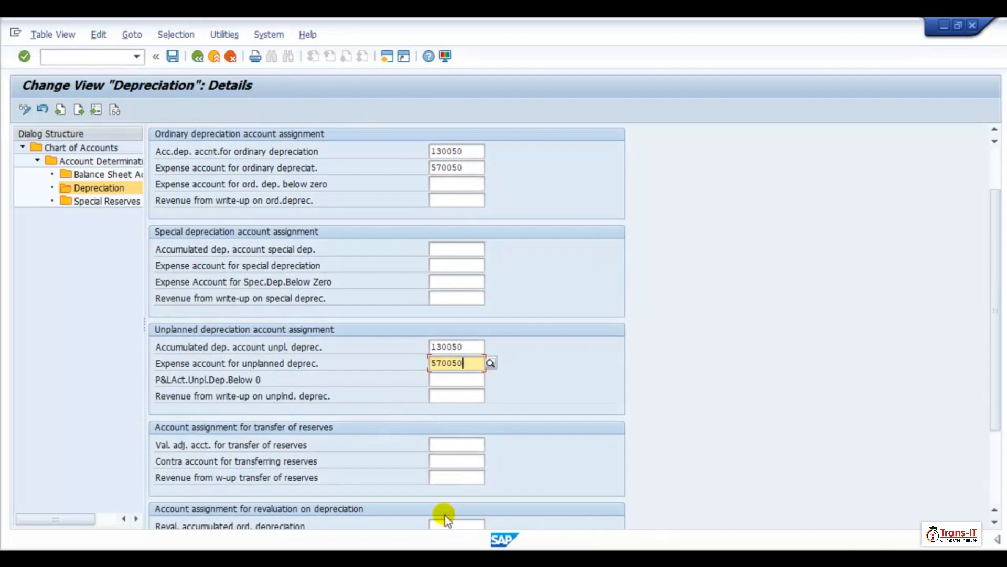
pyautogui.scroll(-2, 443, 499)
pyautogui.click(441, 481)
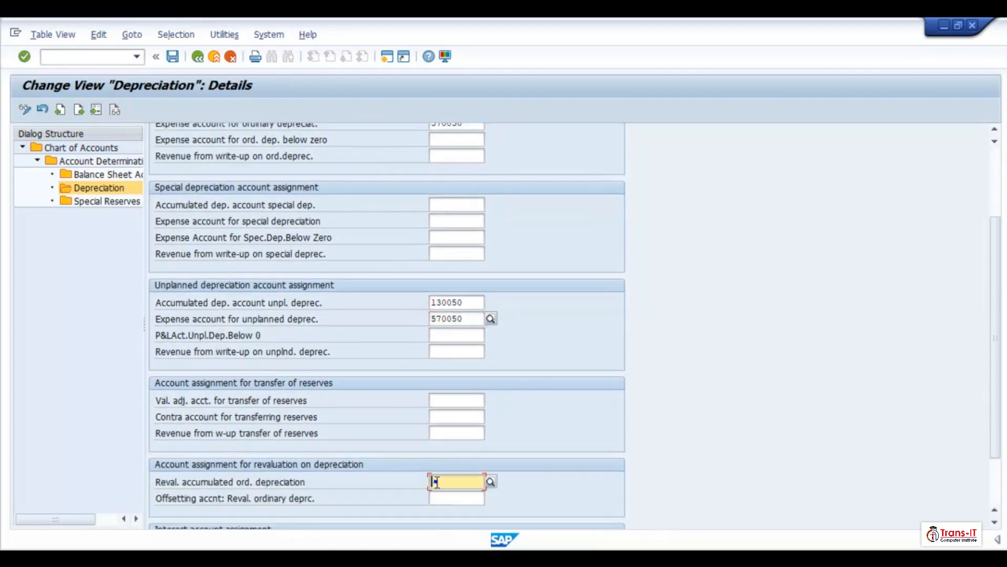
pyautogui.hotkey('ctrl', 'v')
pyautogui.click(172, 56)
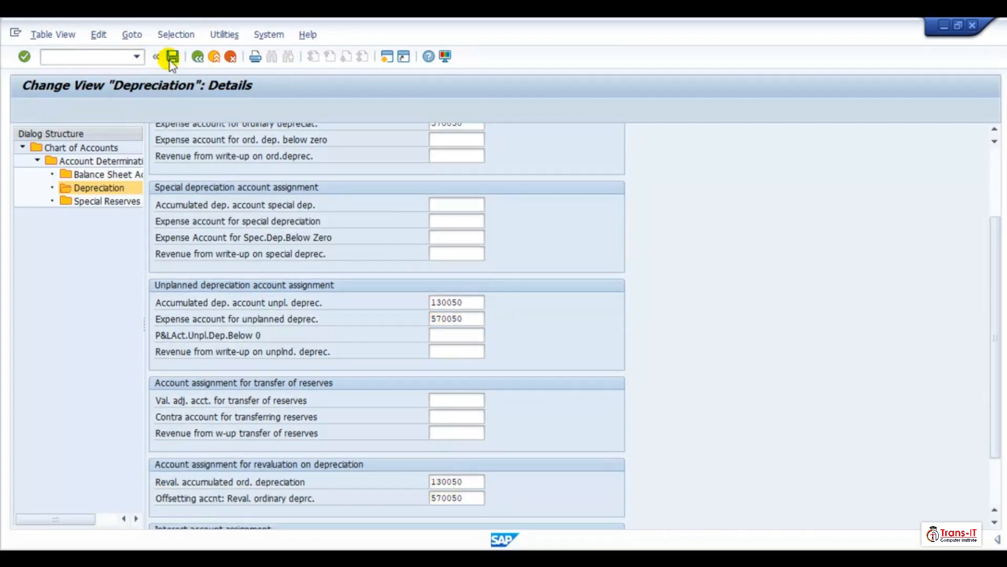
# - Open ZTR005's depreciation area 30, paste 130050 and 570050 into the ordinary accounts and clear the stray pasted digits
pyautogui.click(198, 61)
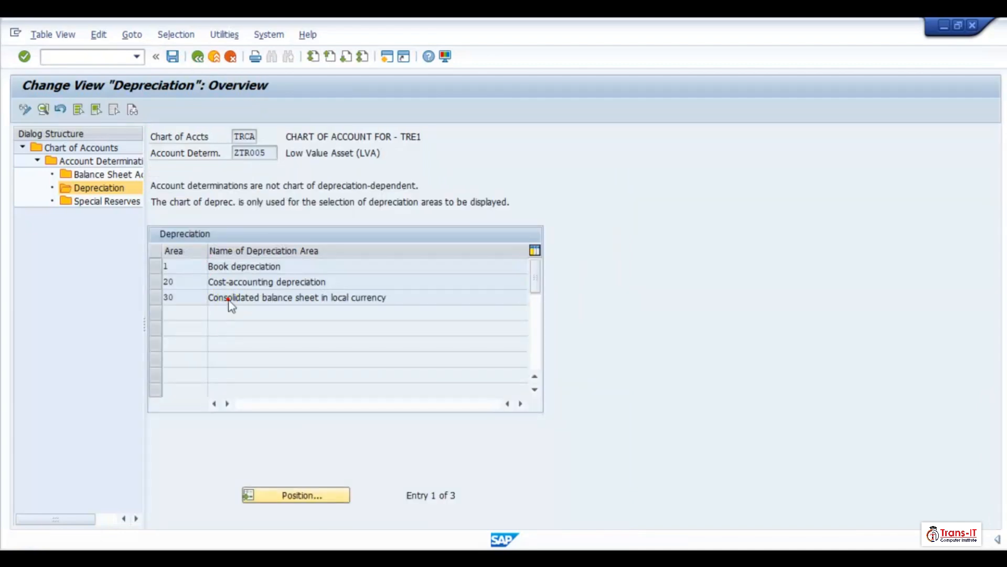
pyautogui.doubleClick(283, 295)
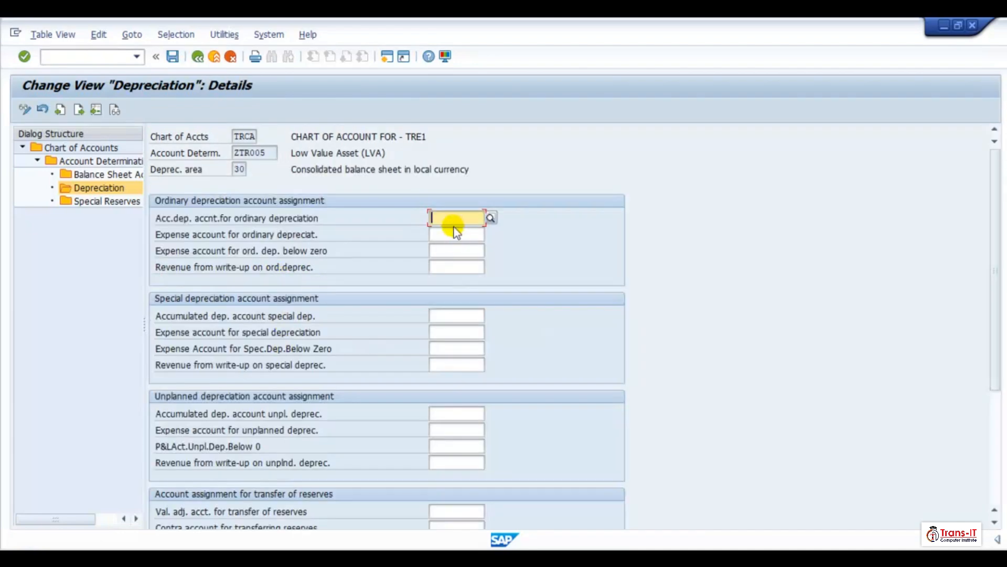
pyautogui.write('570050')
pyautogui.click(439, 421)
pyautogui.write('1300 5700')
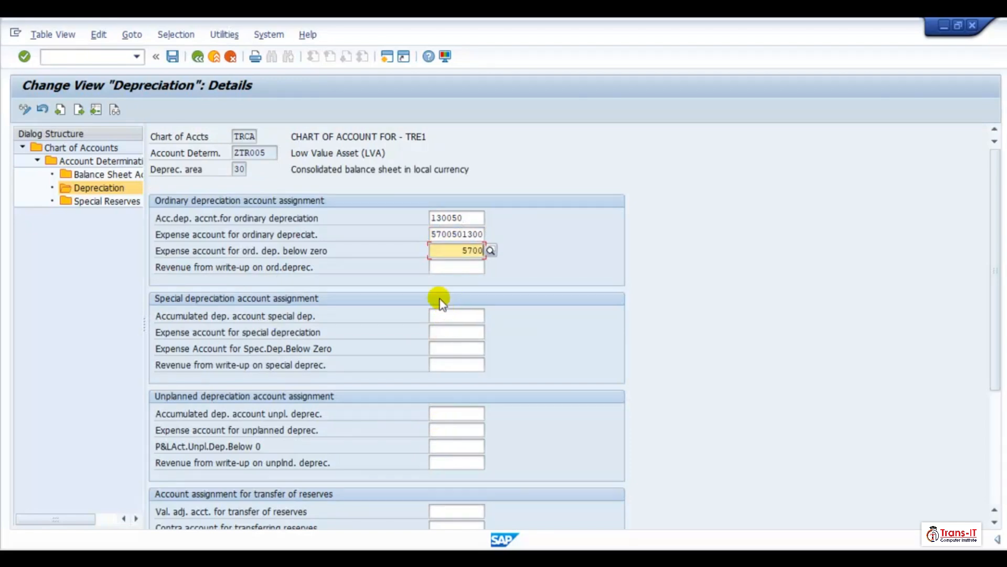
pyautogui.write('5')
pyautogui.click(483, 235)
pyautogui.press('BackSpace')
pyautogui.press('BackSpace')
pyautogui.press('BackSpace')
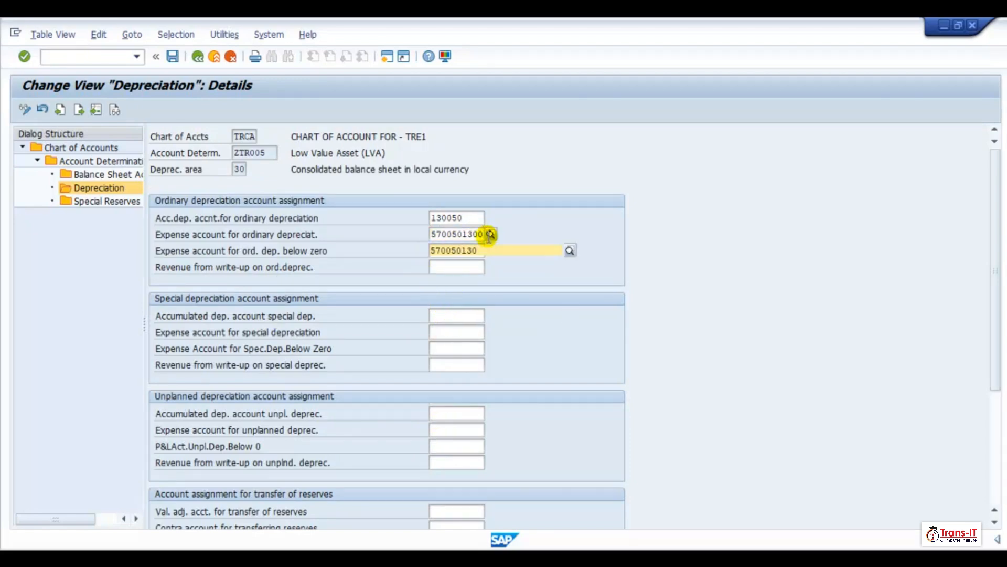
pyautogui.press('Return')
pyautogui.click(458, 234)
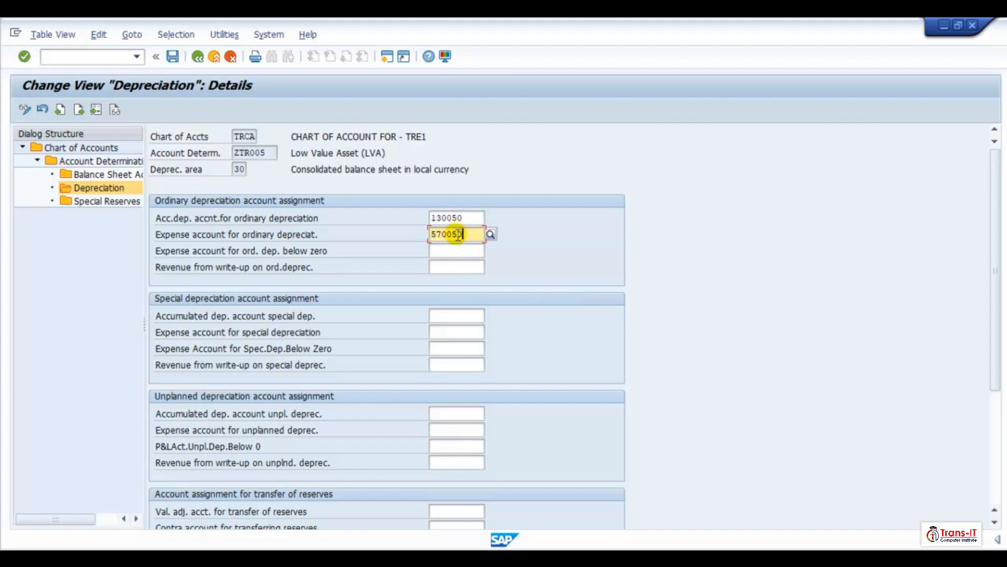
# - Paste 130050 and 570050 into ZTR005 area 30's unplanned and revaluation depreciation account pairs, then save
pyautogui.click(434, 218)
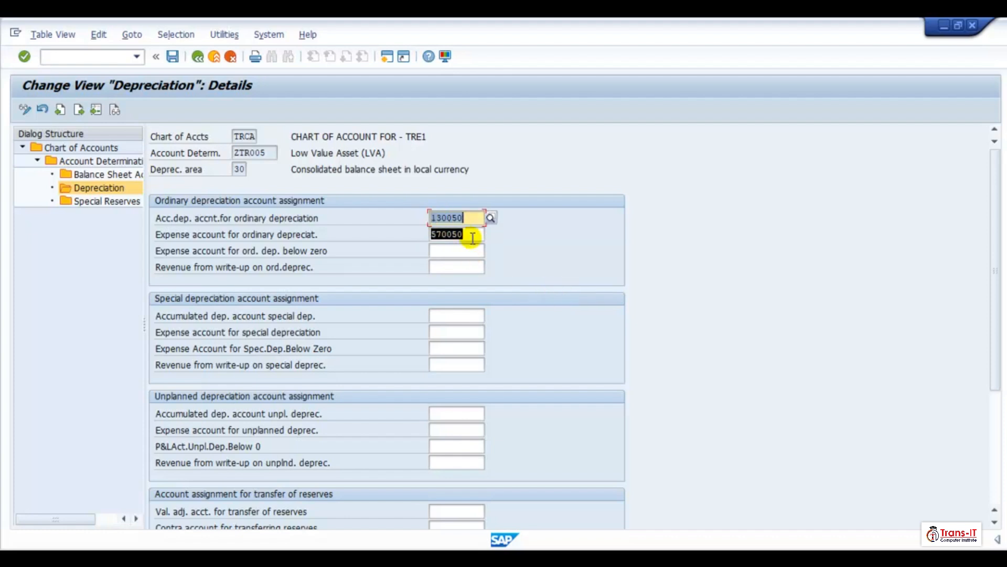
pyautogui.click(436, 412)
pyautogui.rightClick(436, 413)
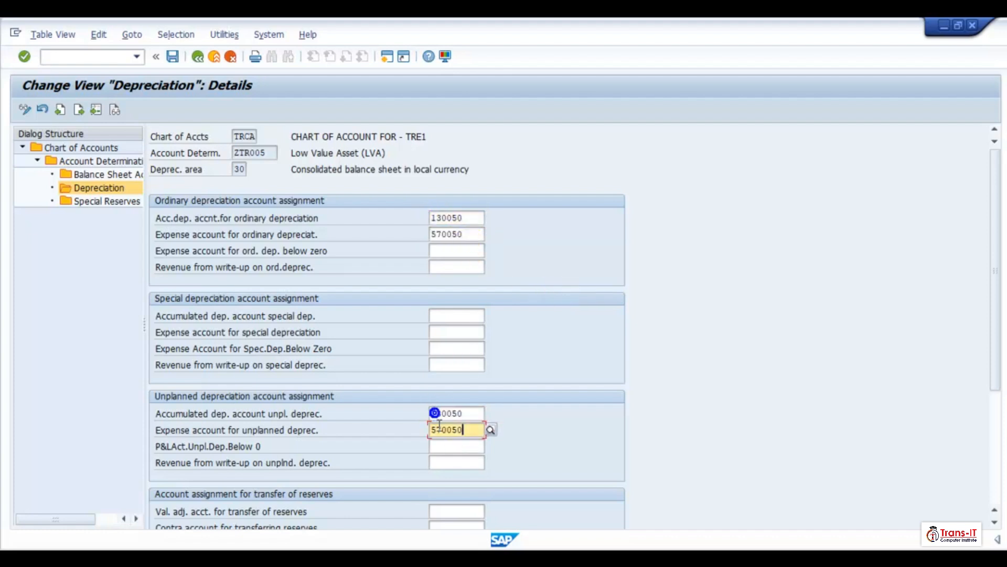
pyautogui.scroll(-2, 452, 494)
pyautogui.scroll(-3, 452, 494)
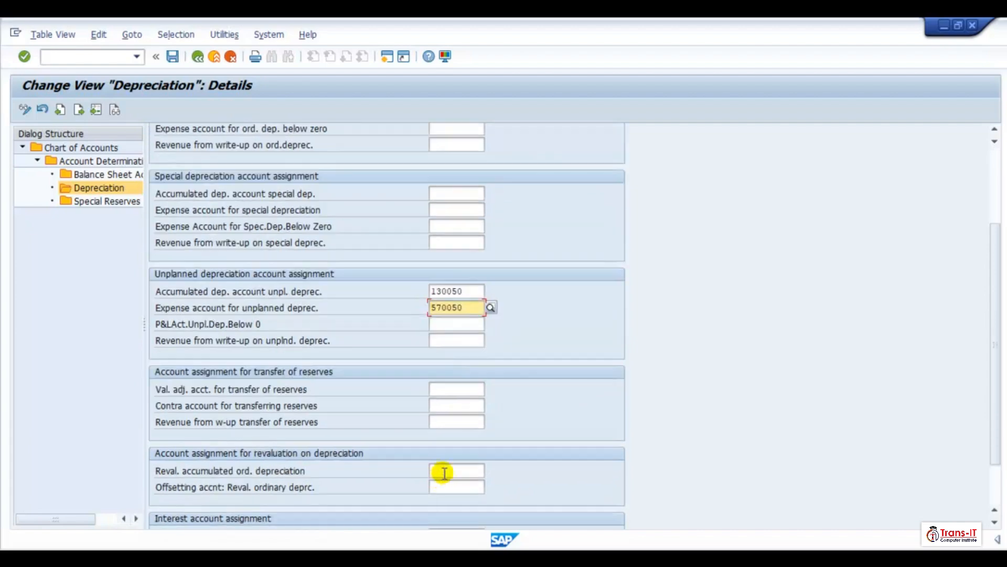
pyautogui.rightClick(437, 441)
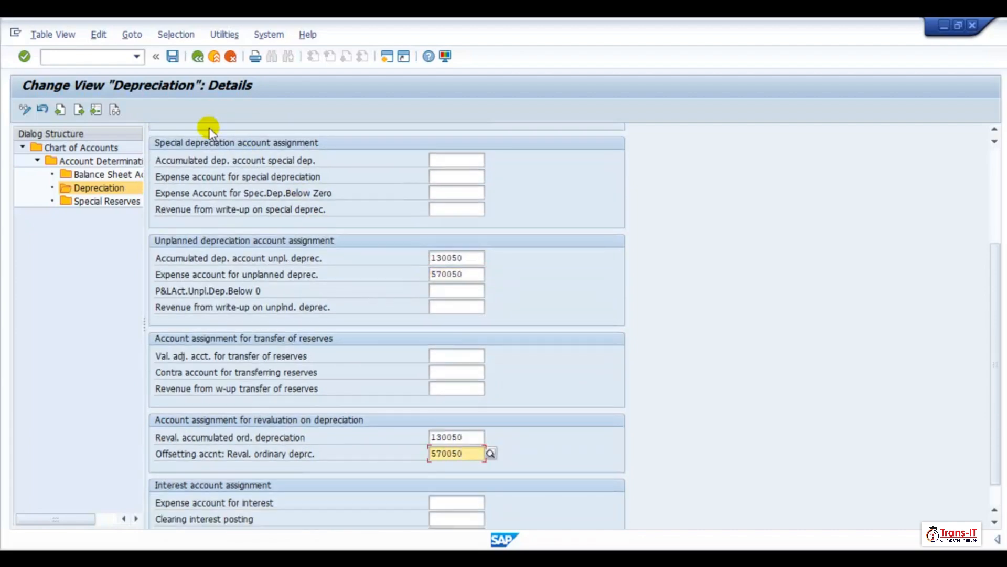
pyautogui.click(173, 56)
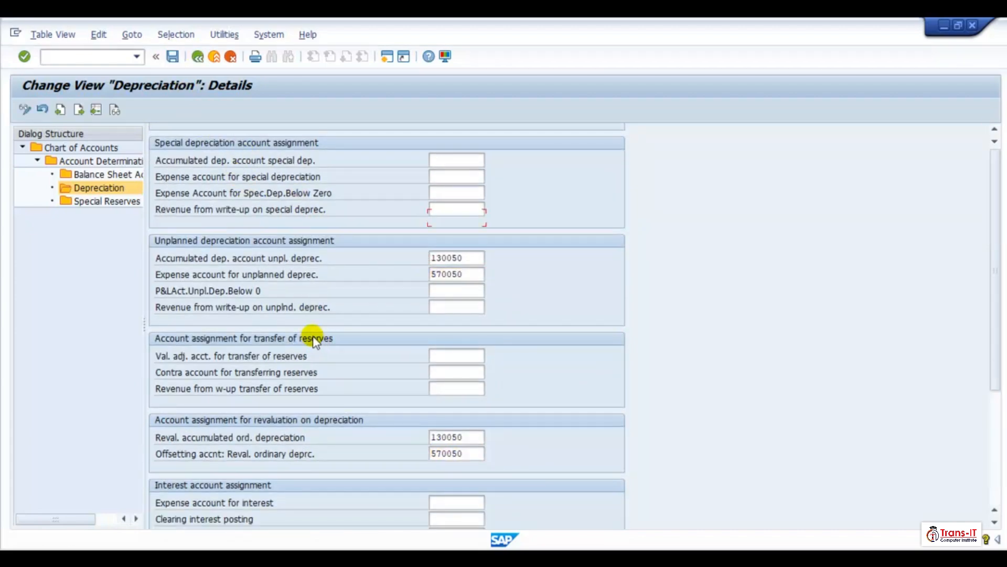
# - Open ZTR006's depreciation area 1 and enter 130050 and 570050 as the ordinary and unplanned depreciation accounts
pyautogui.click(198, 56)
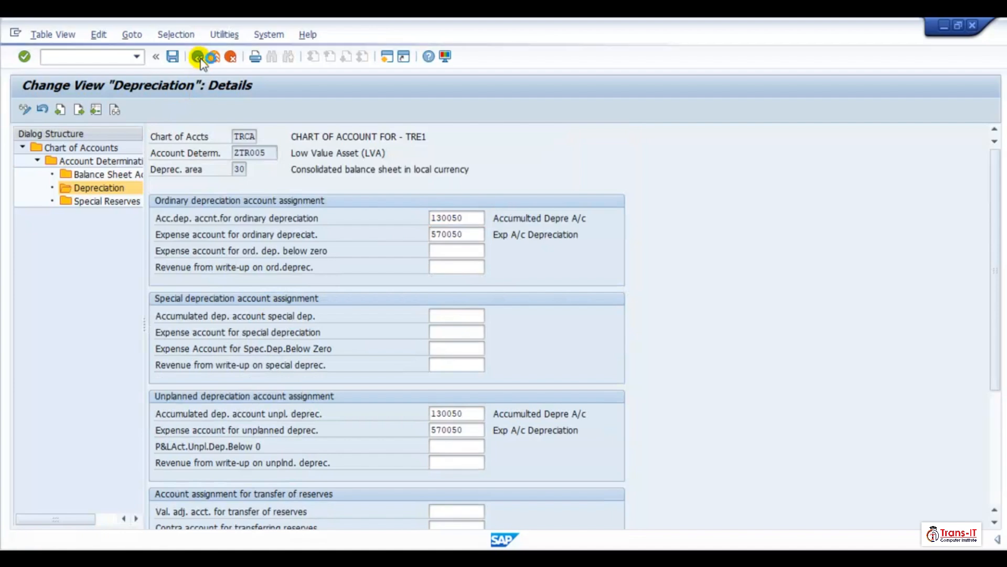
pyautogui.click(198, 56)
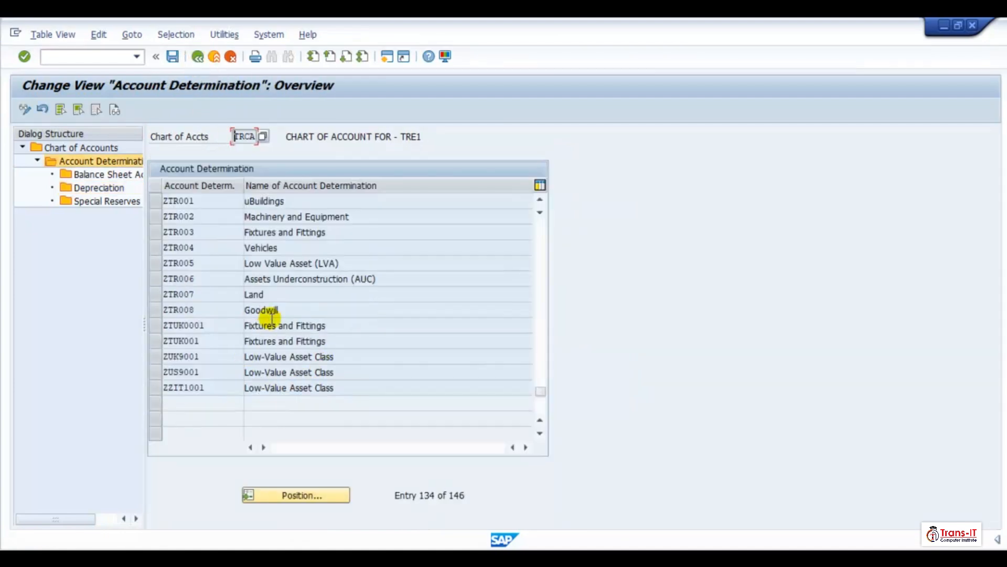
pyautogui.click(156, 281)
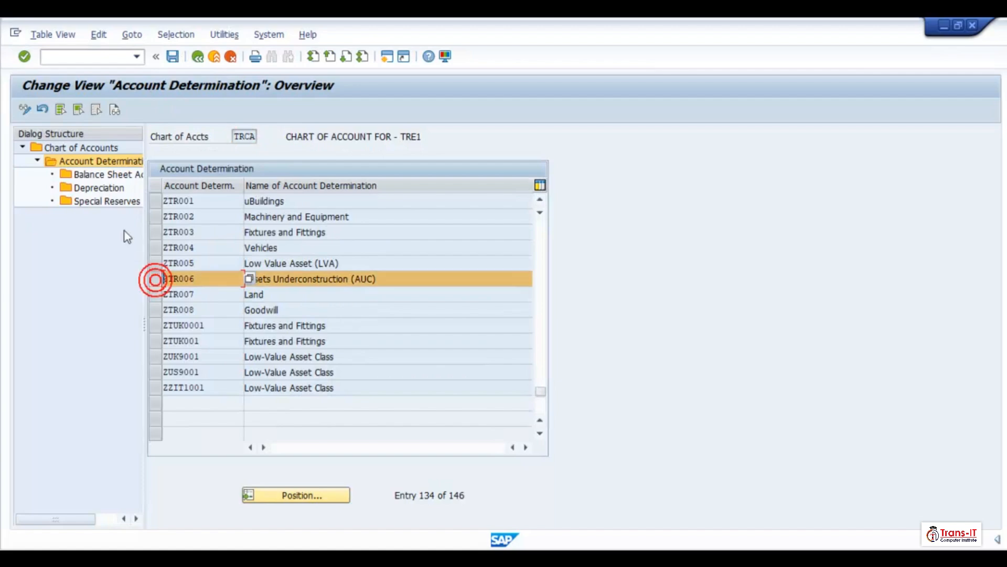
pyautogui.click(104, 190)
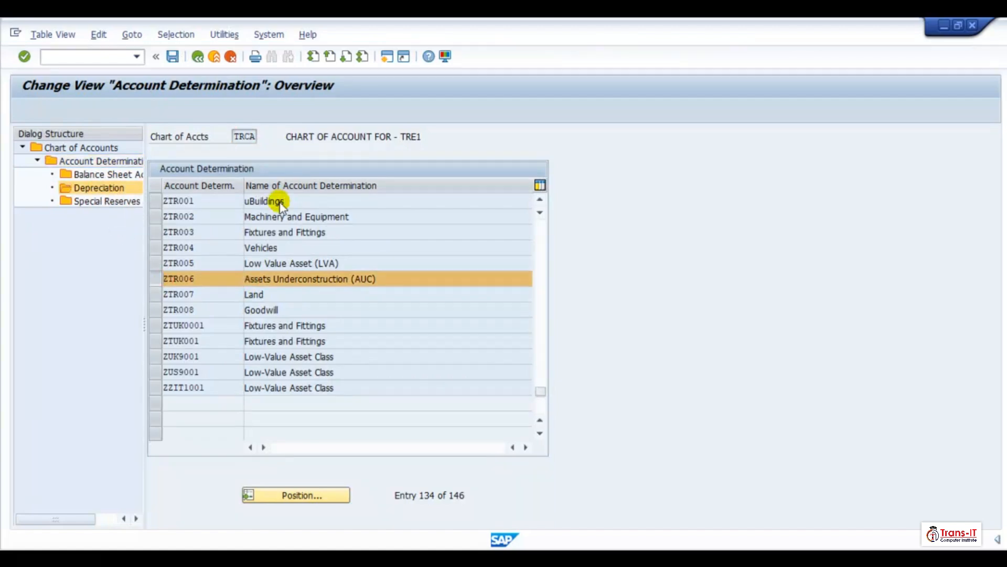
pyautogui.doubleClick(313, 266)
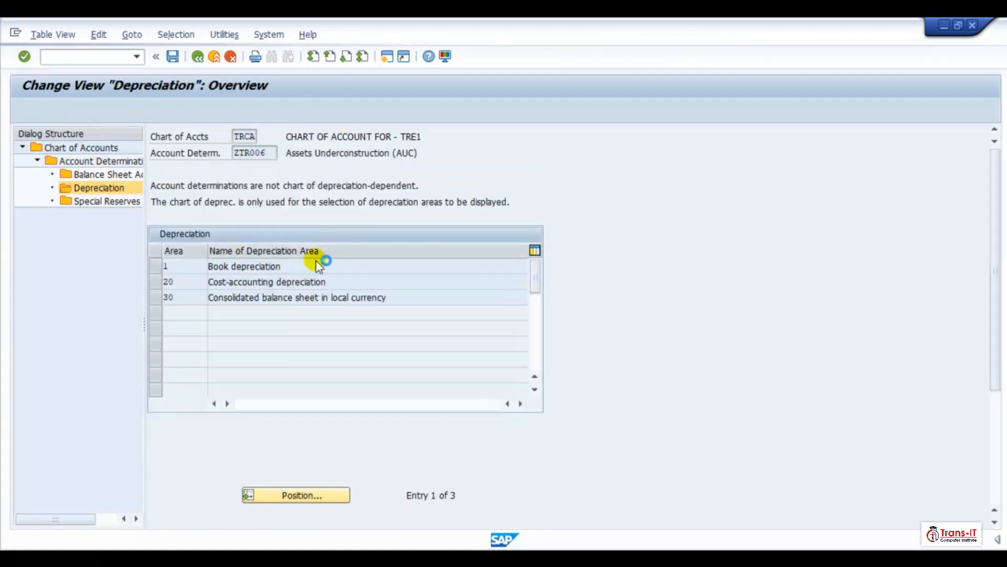
pyautogui.press('Tab')
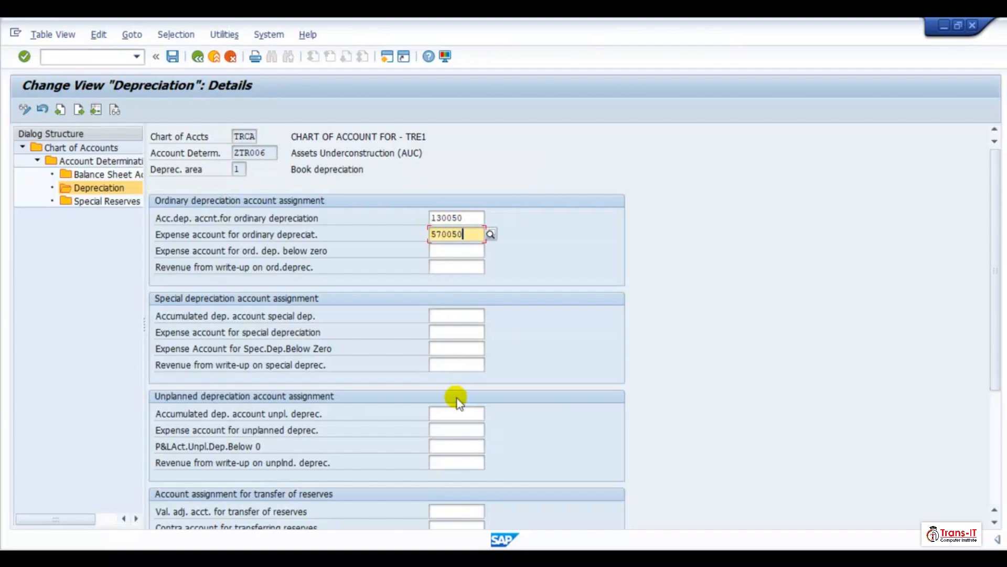
pyautogui.click(445, 415)
pyautogui.write('130050')
pyautogui.press('Tab')
pyautogui.write('570050')
# - Set ZTR006 area 1's revaluation accumulated account to 130050 and its offsetting account to 570050, then save
pyautogui.scroll(-3, 455, 462)
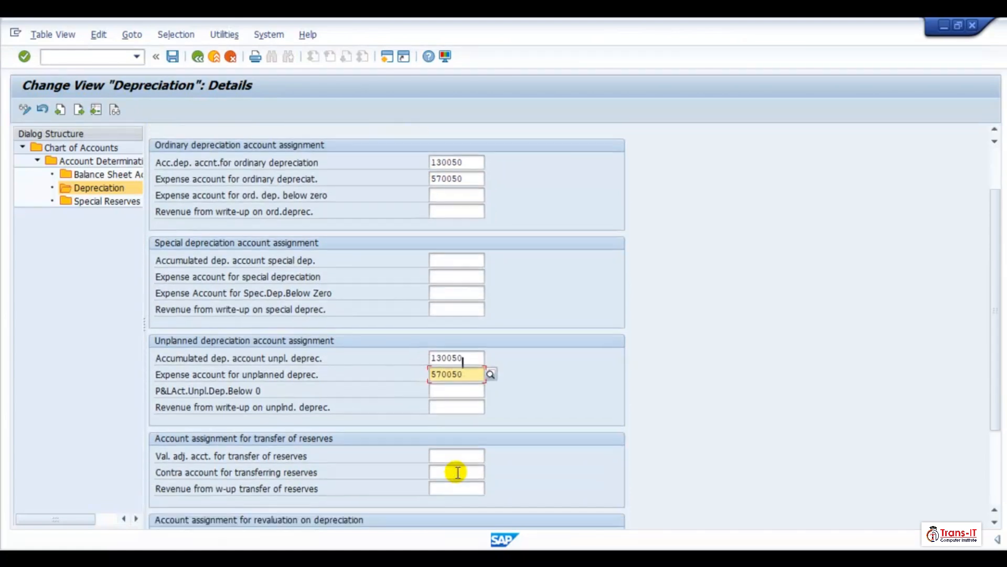
pyautogui.scroll(-1, 446, 462)
pyautogui.click(438, 482)
pyautogui.write('130050')
pyautogui.press('Tab')
pyautogui.write('570050')
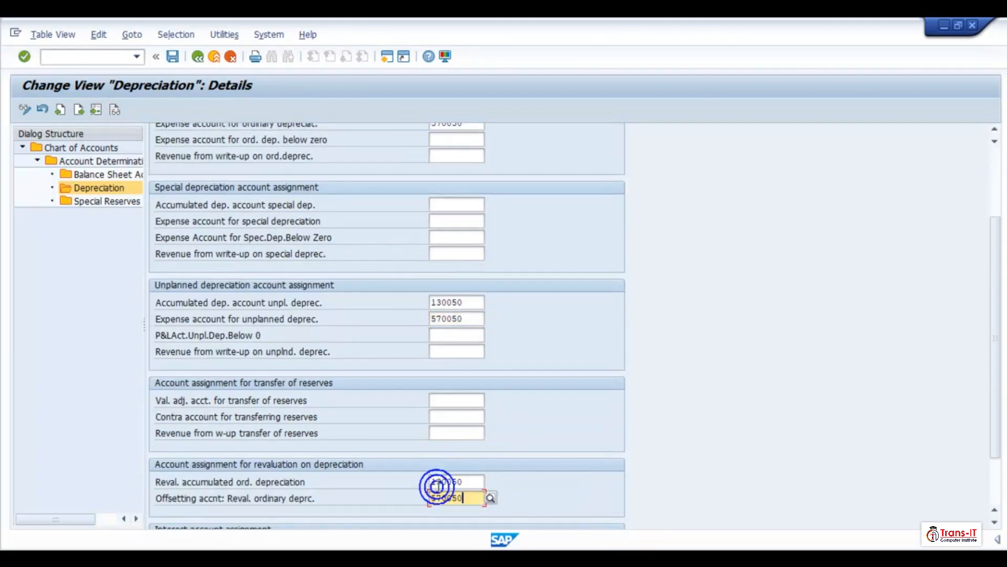
pyautogui.click(172, 56)
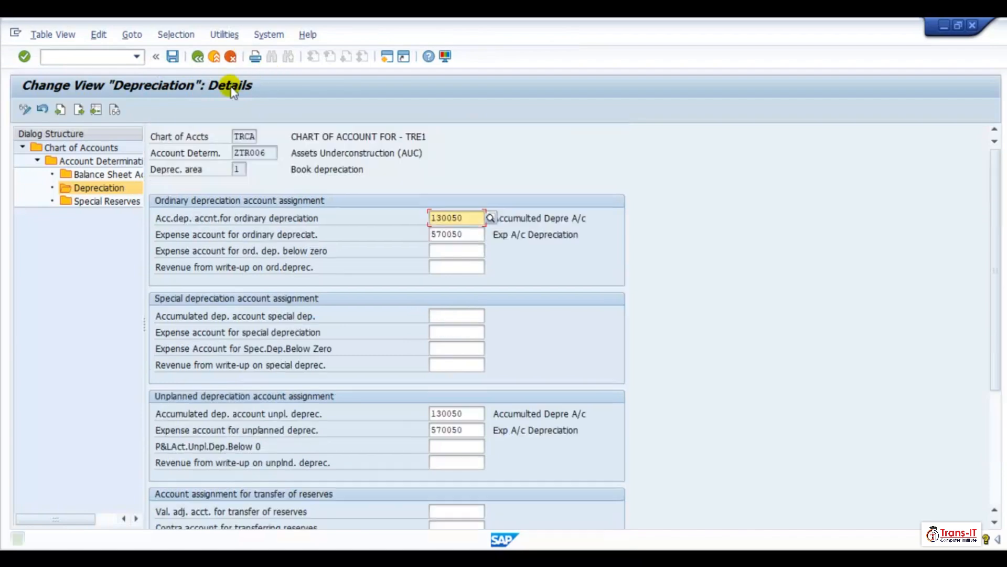
# - Open ZTR006's depreciation area 30 and enter 130050 and 570050 as the ordinary and unplanned depreciation accounts
pyautogui.click(197, 57)
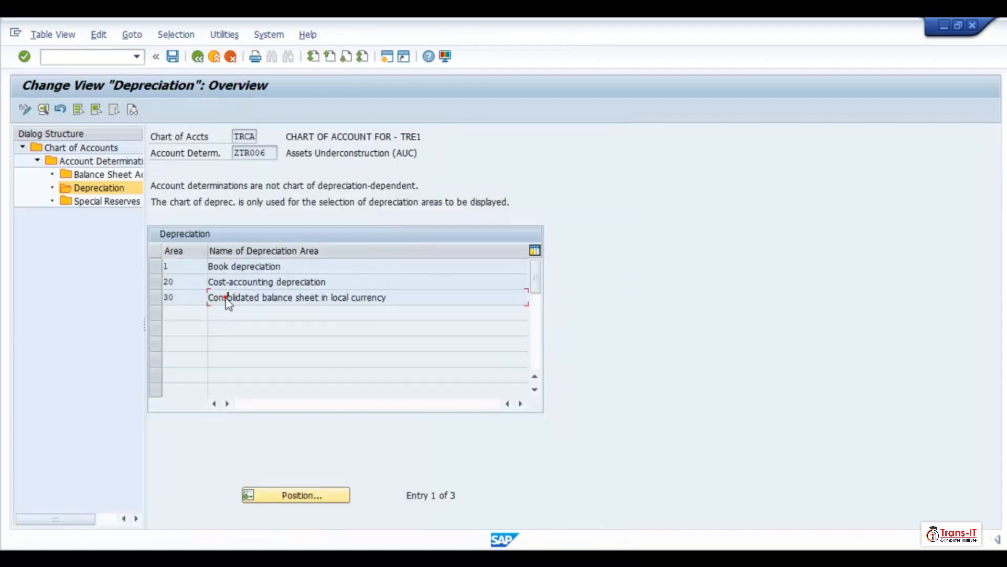
pyautogui.doubleClick(229, 302)
pyautogui.click(443, 221)
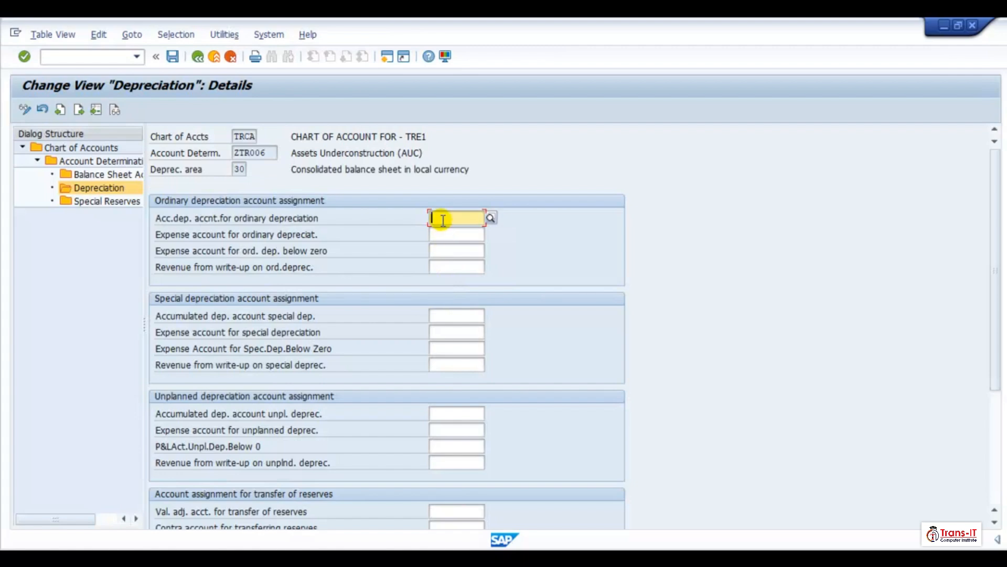
pyautogui.write('130050')
pyautogui.press('Tab')
pyautogui.write('570050')
pyautogui.scroll(-1, 451, 420)
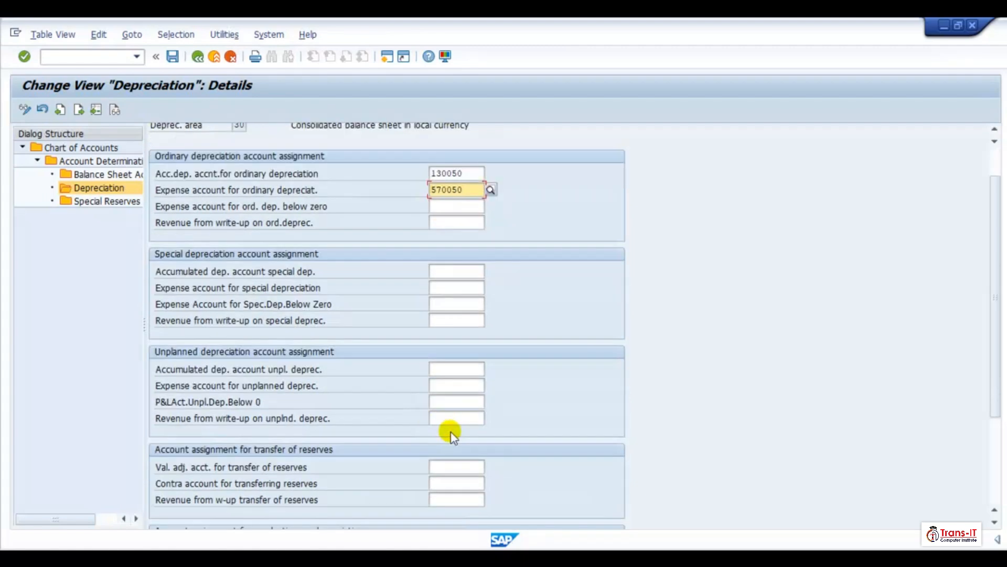
pyautogui.click(451, 371)
pyautogui.write('130050')
pyautogui.press('Tab')
pyautogui.write('570050')
# - Set ZTR006 area 30's revaluation accumulated account to 130050 and its offsetting account to 570050, then save
pyautogui.scroll(-3, 446, 441)
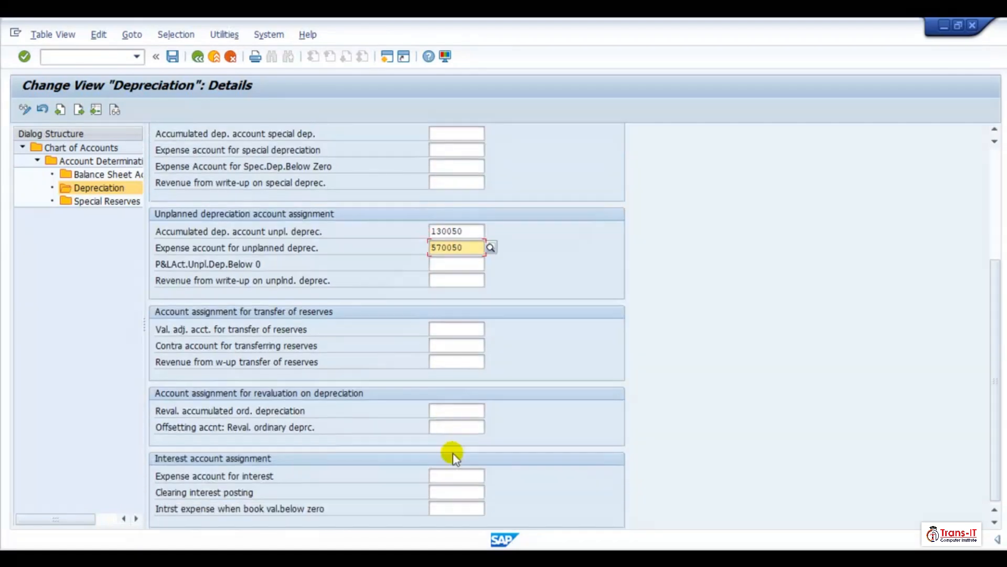
pyautogui.click(444, 413)
pyautogui.write('130050')
pyautogui.press('Tab')
pyautogui.write('570050')
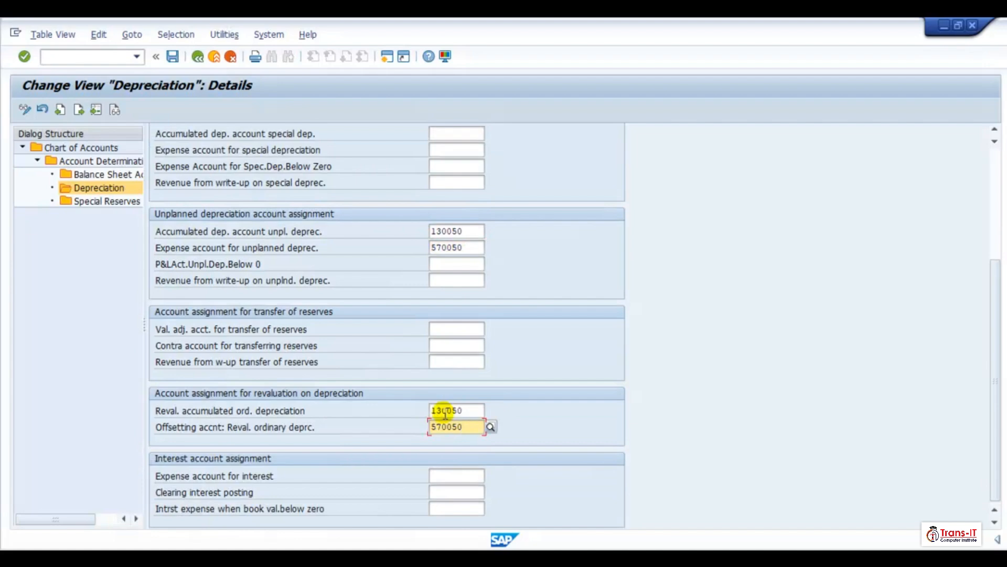
pyautogui.click(172, 56)
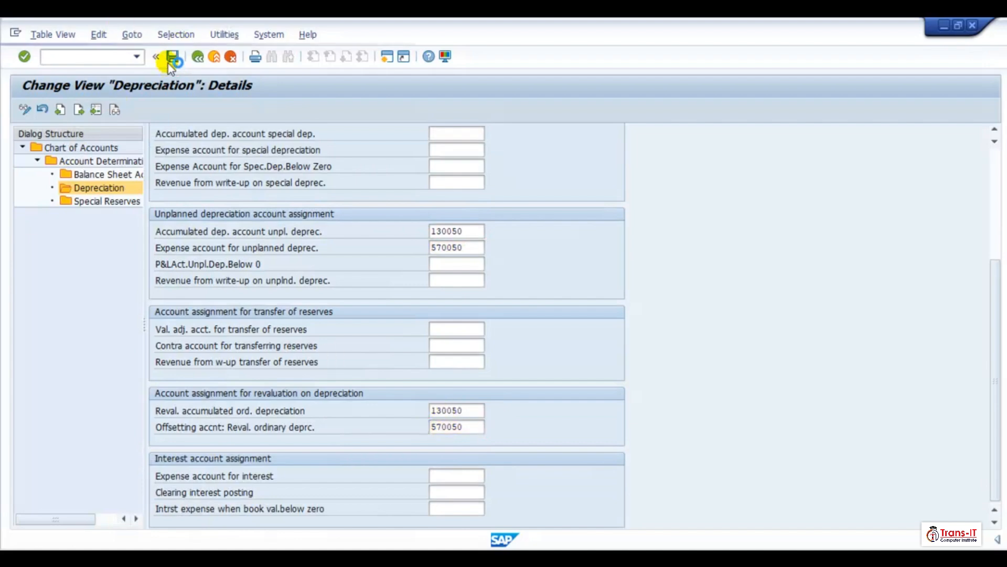
# - Open ZTR007's depreciation area 1 and enter 130050 and 570050 as the ordinary and unplanned depreciation accounts
pyautogui.click(197, 57)
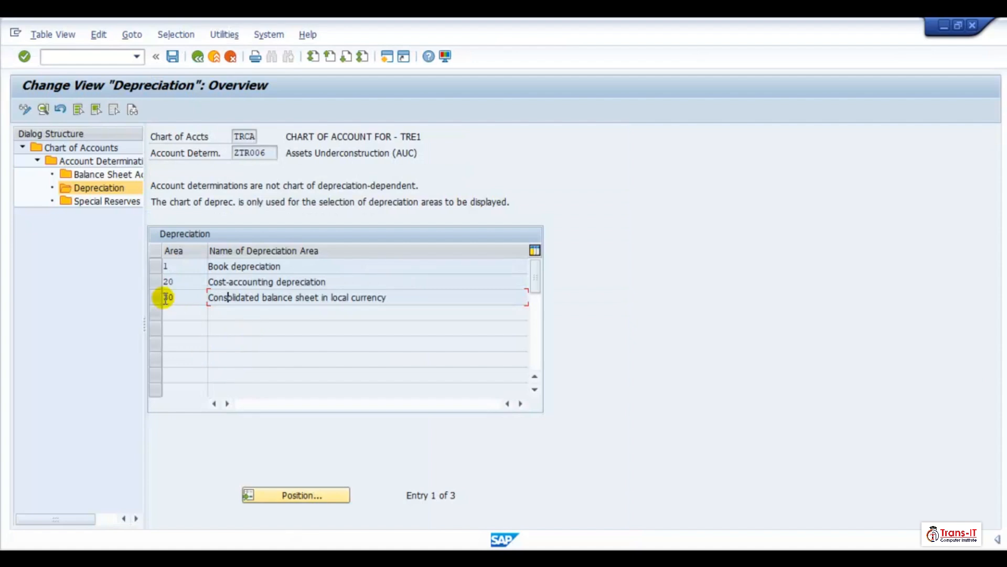
pyautogui.click(197, 64)
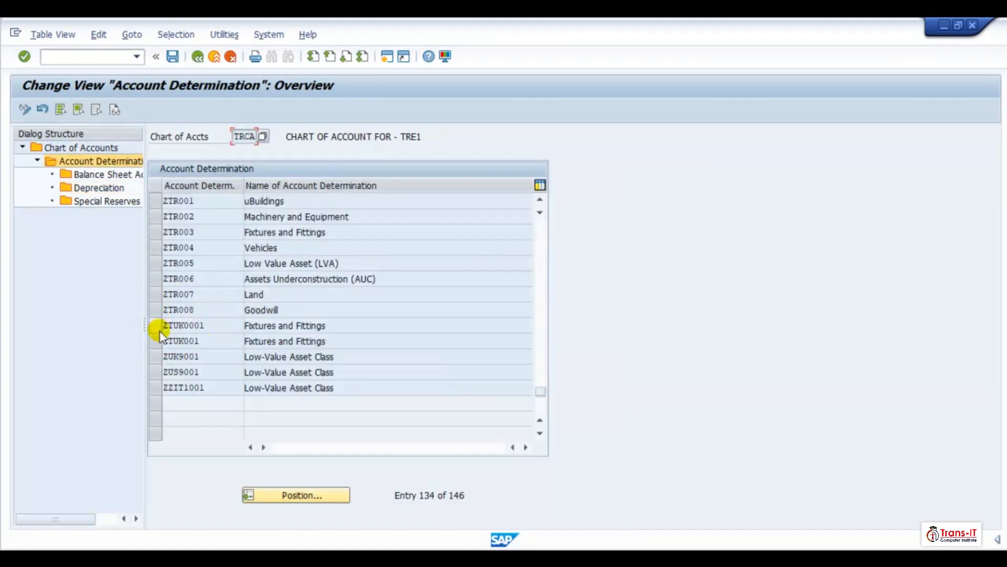
pyautogui.click(153, 294)
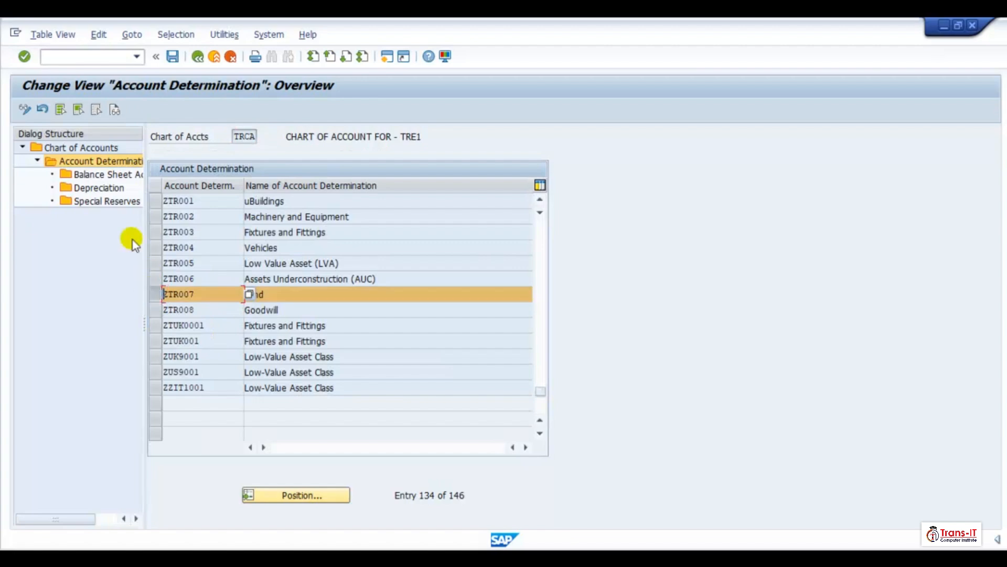
pyautogui.doubleClick(99, 190)
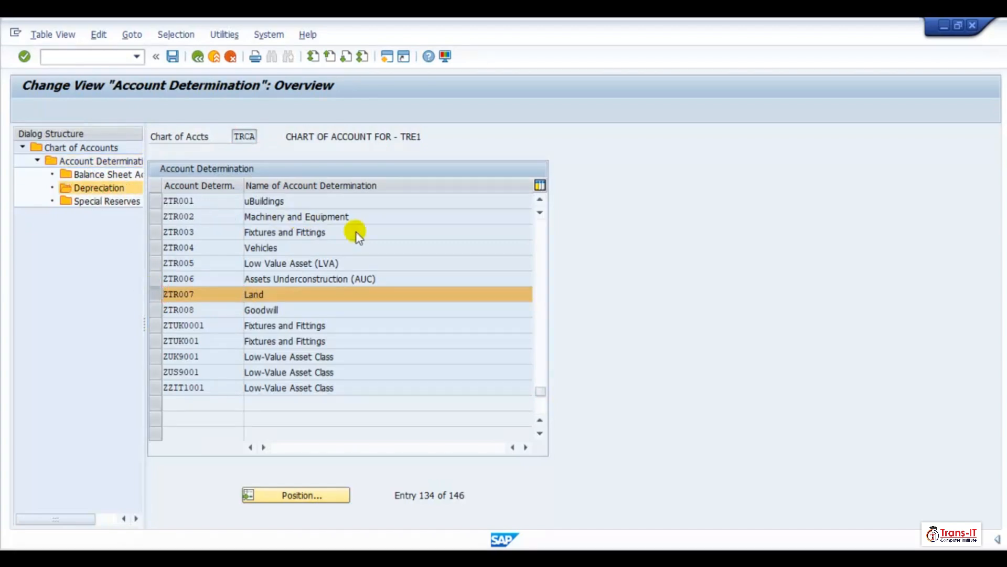
pyautogui.click(265, 265)
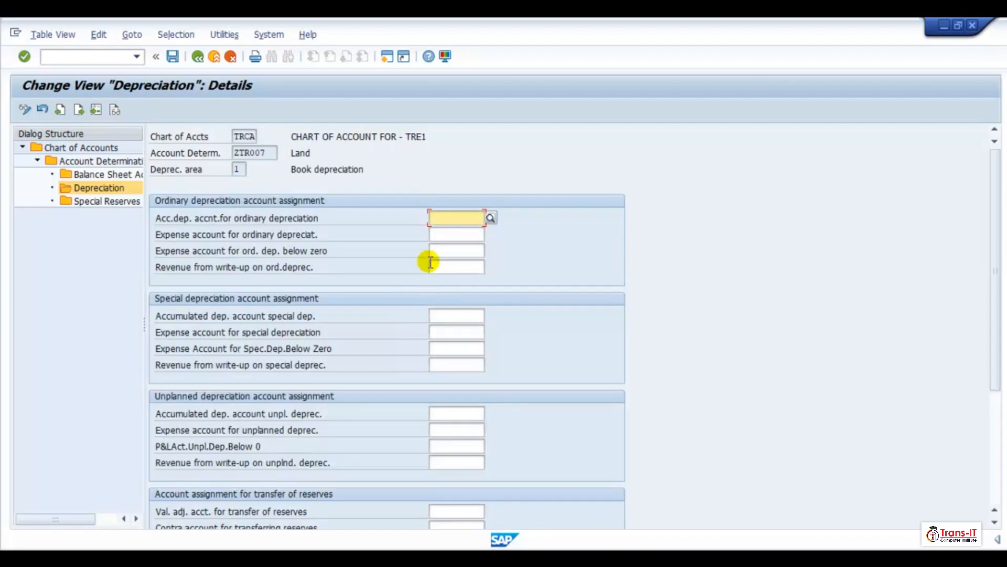
pyautogui.write('110050')
pyautogui.press('Tab')
pyautogui.write('570050')
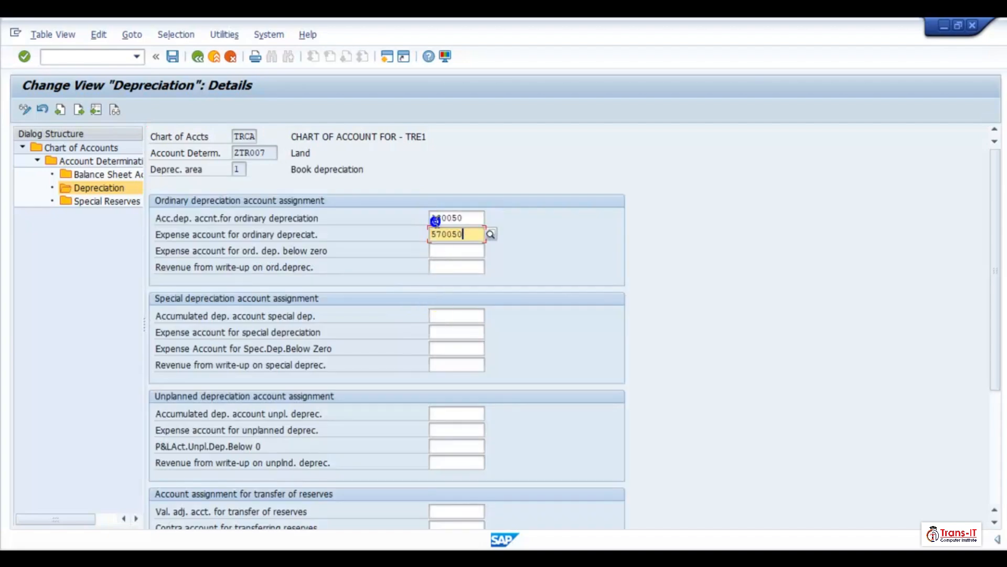
pyautogui.click(433, 408)
pyautogui.write('130050')
pyautogui.press('Tab')
pyautogui.write('570050')
pyautogui.scroll(-2, 443, 482)
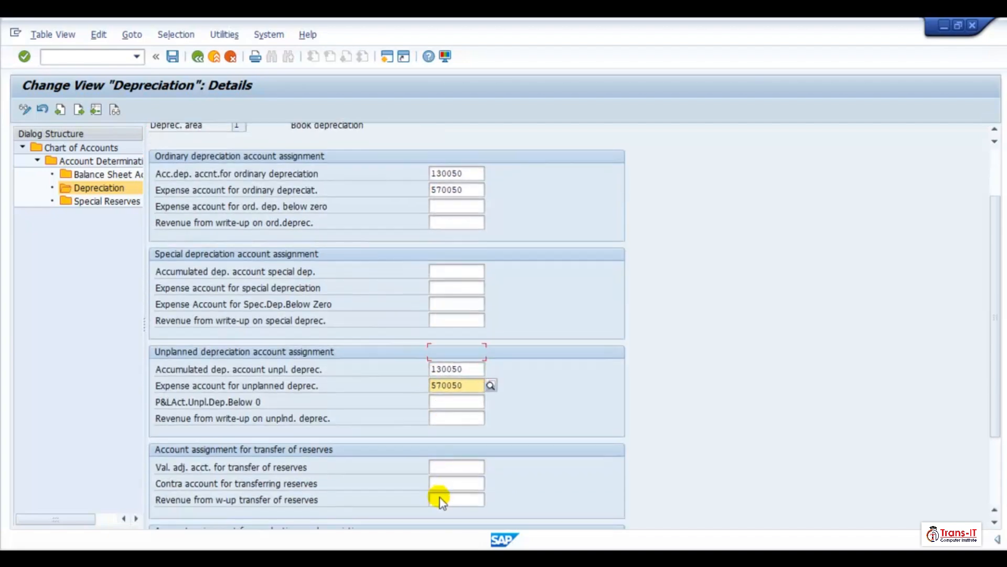
# - Set ZTR007 area 1's revaluation accumulated account to 130050 and its offsetting account to 570050, then save
pyautogui.scroll(-3, 442, 500)
pyautogui.click(436, 474)
pyautogui.write('130050')
pyautogui.press('Tab')
pyautogui.write('570050')
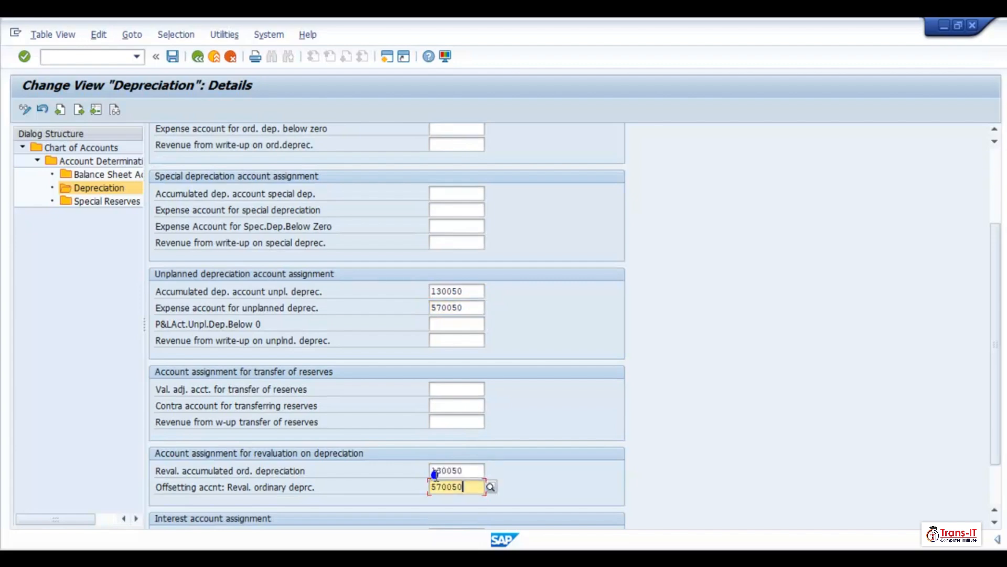
pyautogui.click(179, 59)
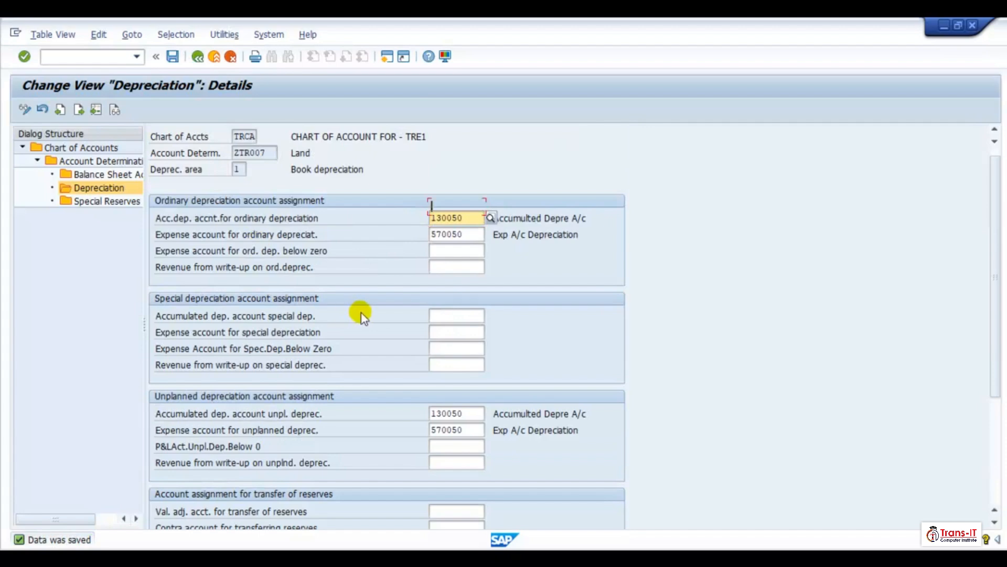
# - Open ZTR007's depreciation area 30 and paste 130050 and 570050 into the special and unplanned depreciation accounts
pyautogui.scroll(-1, 361, 313)
pyautogui.click(197, 57)
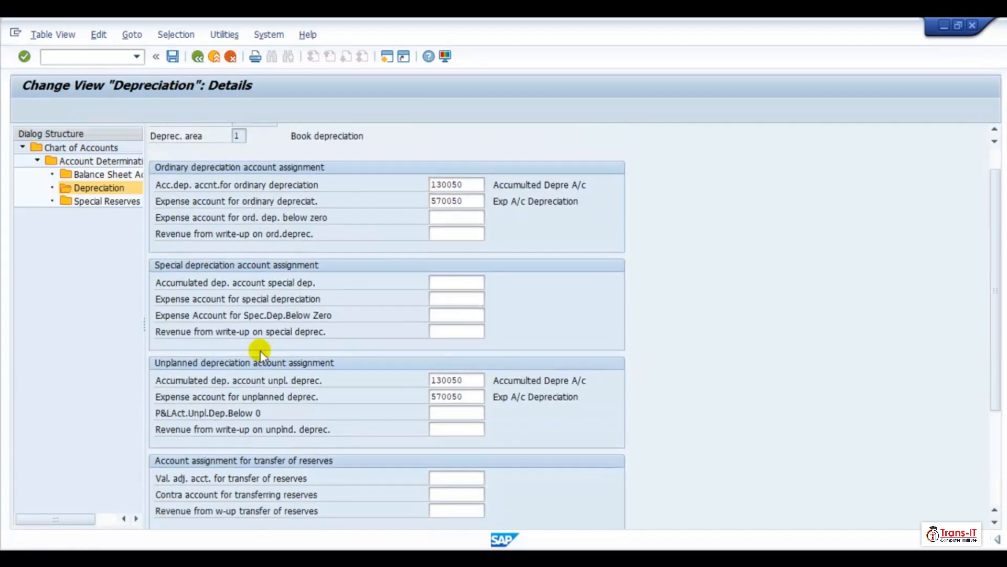
pyautogui.click(229, 297)
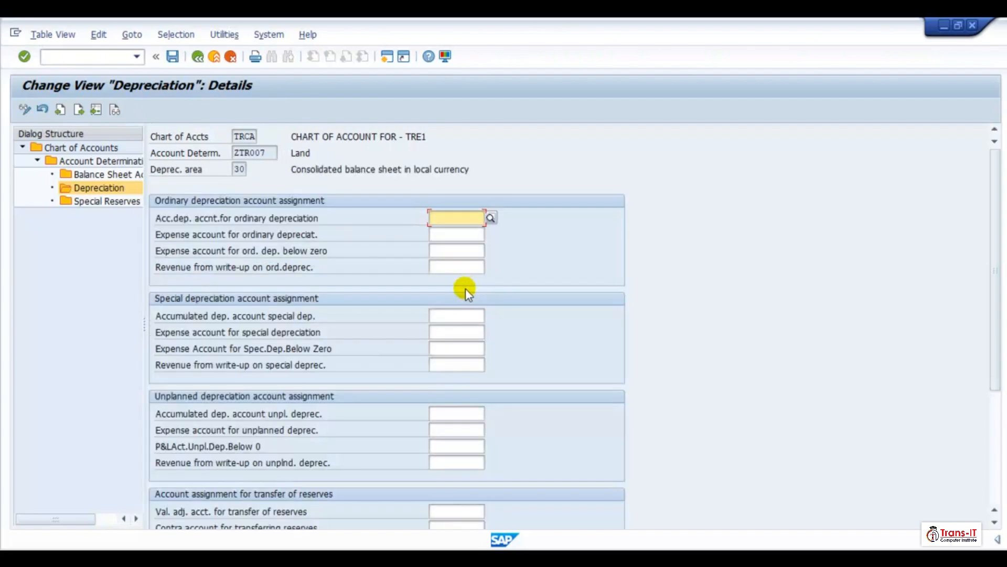
pyautogui.click(443, 315)
pyautogui.hotkey('ctrl', 'v')
pyautogui.click(438, 414)
pyautogui.hotkey('ctrl', 'v')
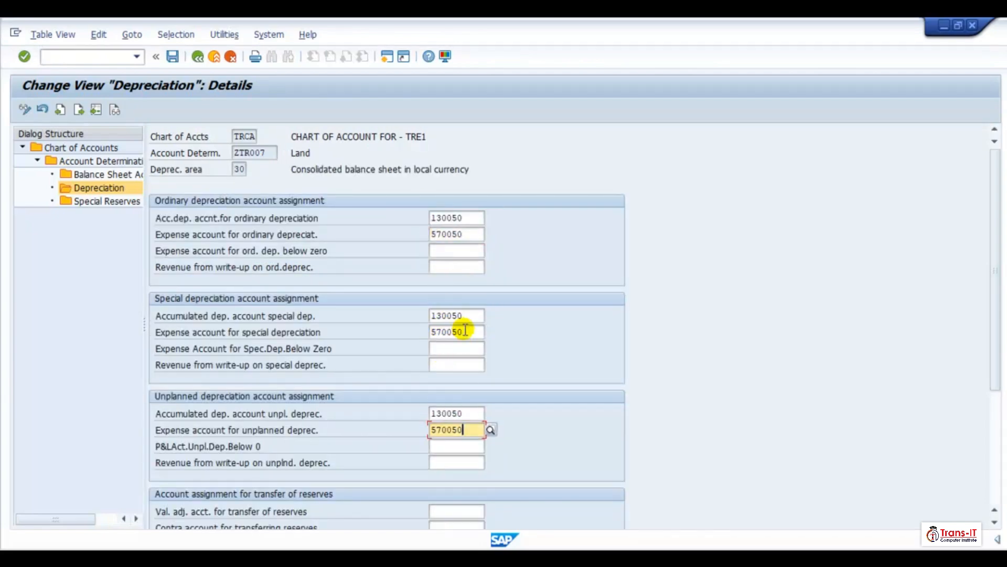
# - Clear both special depreciation accounts of ZTR007 area 30
pyautogui.click(462, 315)
pyautogui.press('BackSpace')
pyautogui.press('BackSpace')
pyautogui.press('BackSpace')
pyautogui.press('BackSpace')
pyautogui.press('BackSpace')
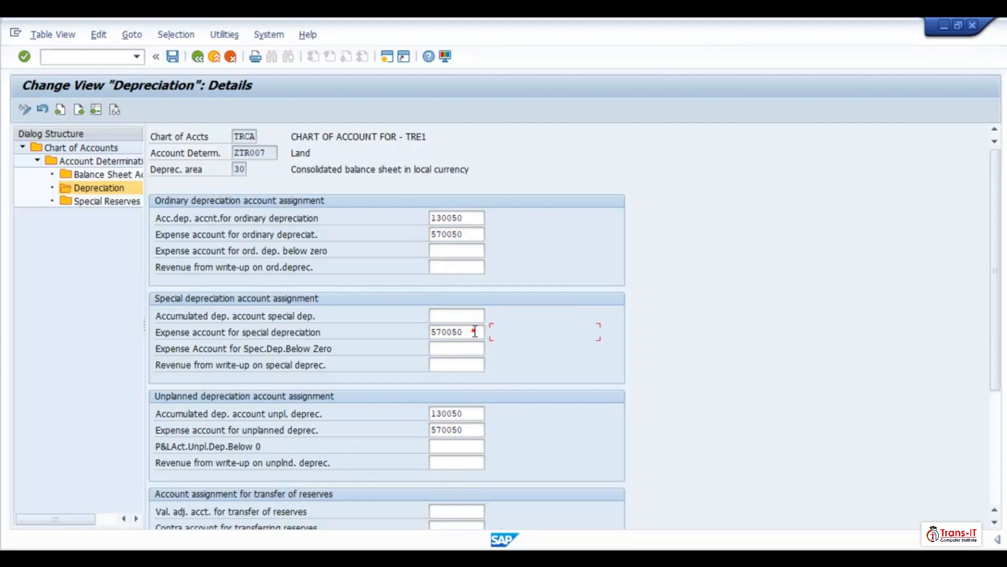
pyautogui.click(473, 332)
pyautogui.press('BackSpace')
pyautogui.press('BackSpace')
pyautogui.press('BackSpace')
pyautogui.press('BackSpace')
# - Paste 130050 and 570050 as ZTR007 area 30's revaluation accumulated and offsetting accounts, then save
pyautogui.scroll(-3, 505, 362)
pyautogui.scroll(-5, 473, 436)
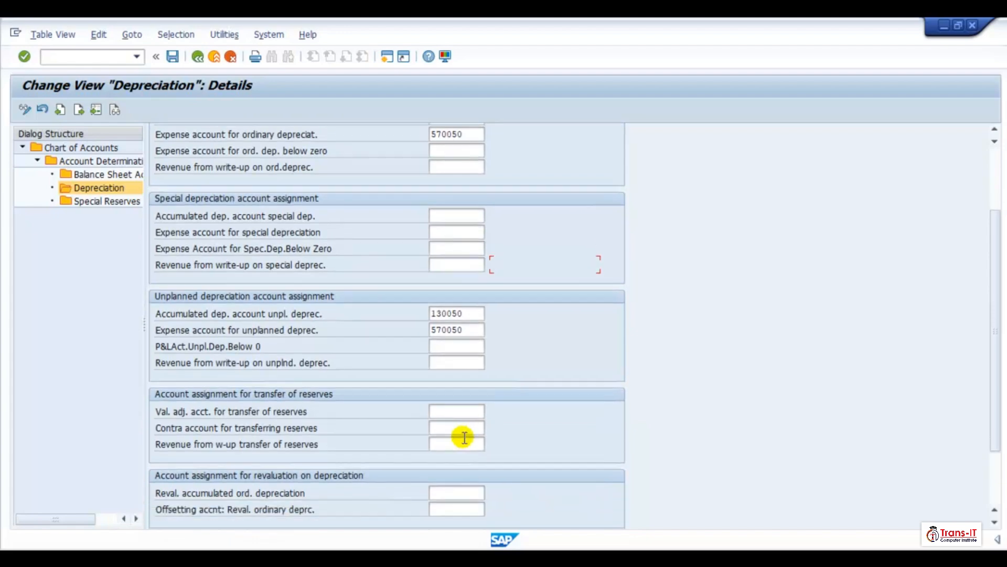
pyautogui.click(445, 472)
pyautogui.hotkey('ctrl', 'v')
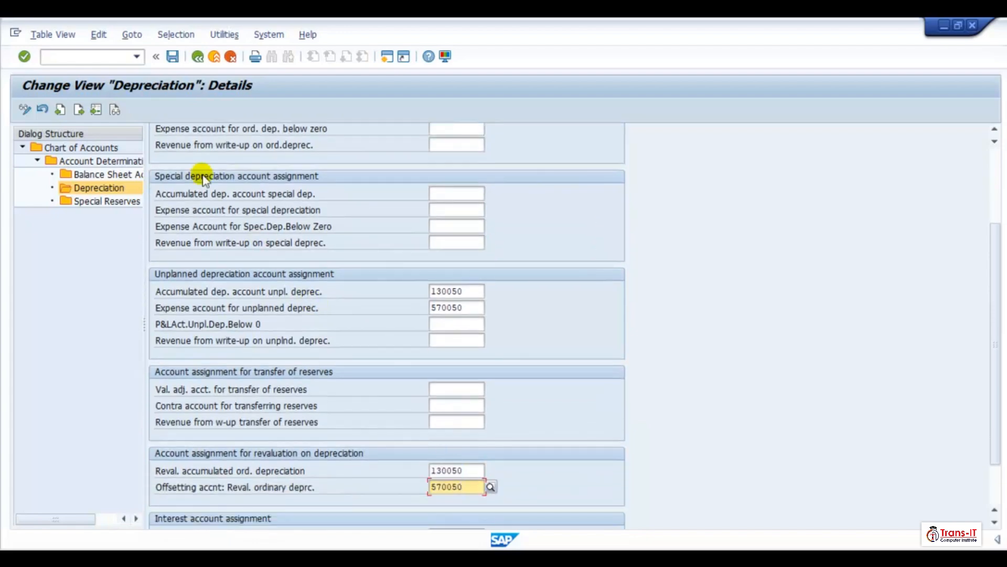
pyautogui.click(173, 57)
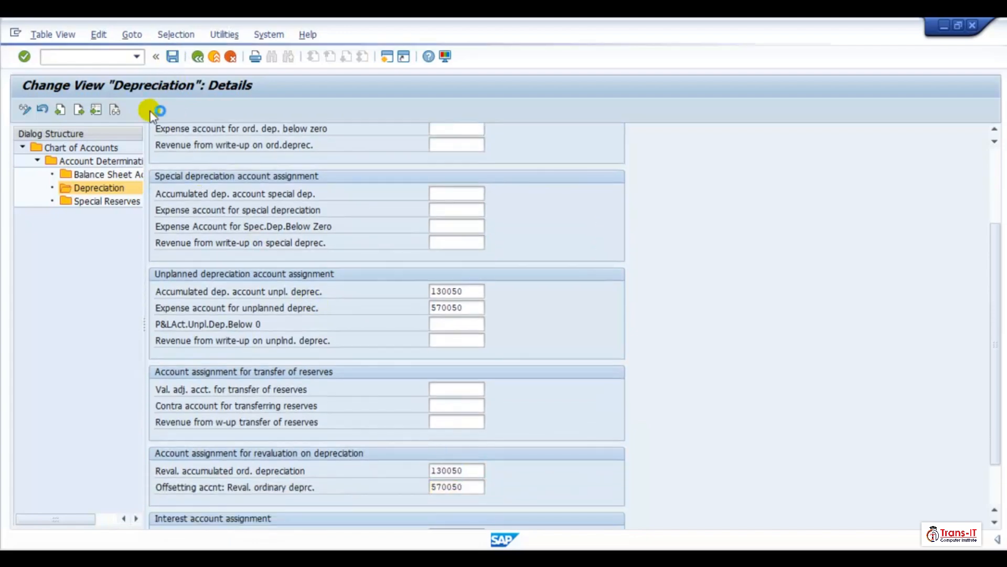
# - Return to ZTR006's depreciation area 1 and clear its ordinary accumulated depreciation account
pyautogui.click(199, 60)
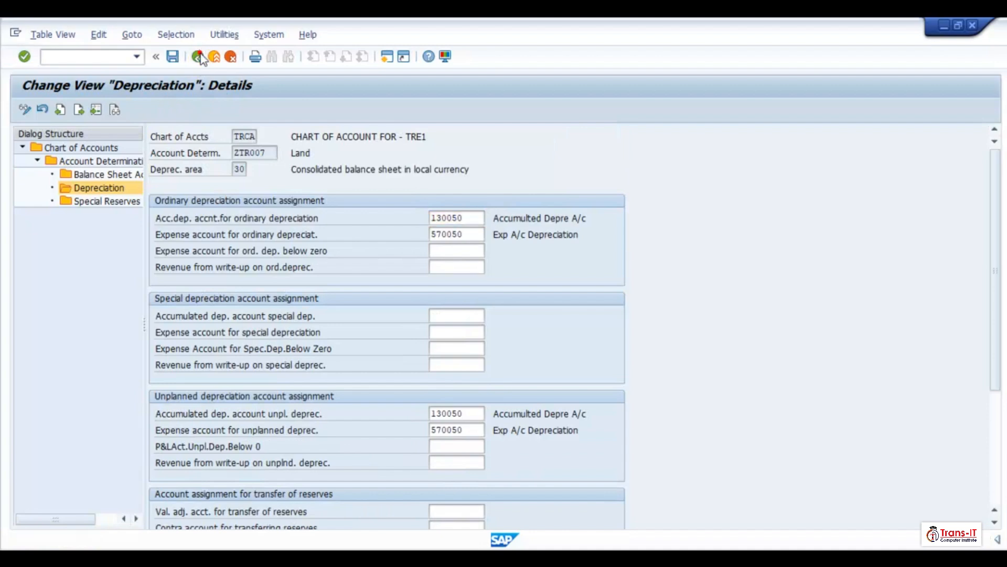
pyautogui.click(228, 297)
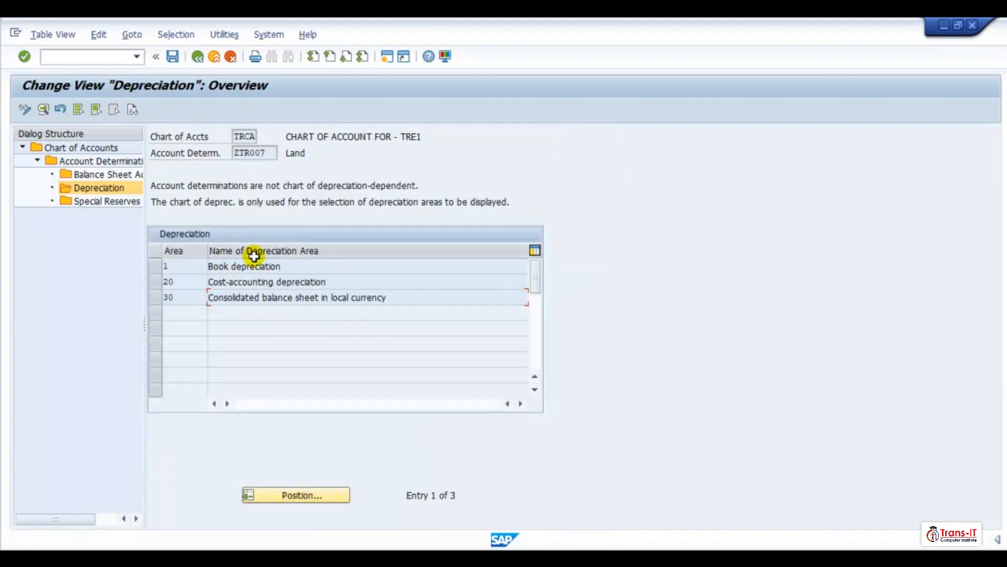
pyautogui.click(197, 56)
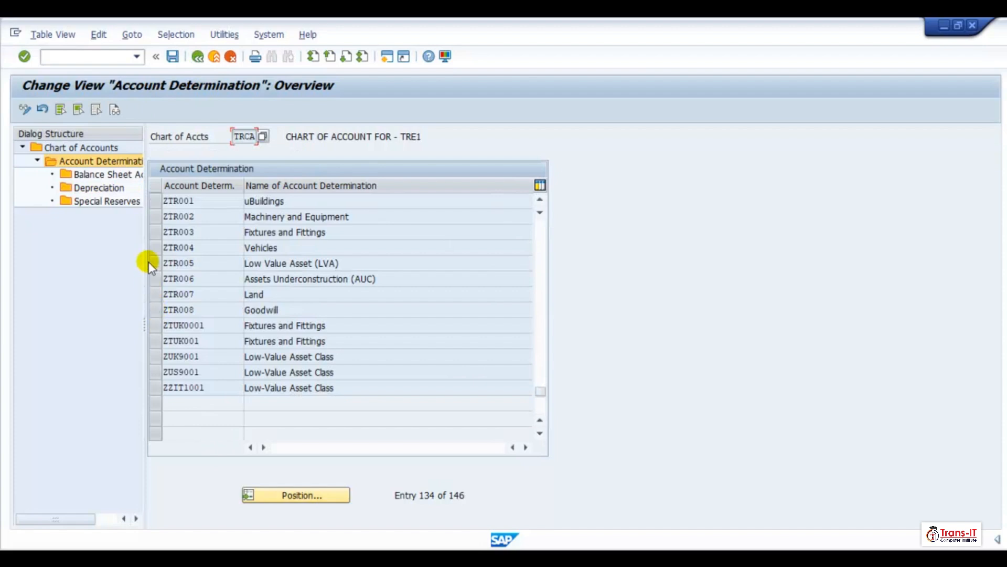
pyautogui.doubleClick(277, 278)
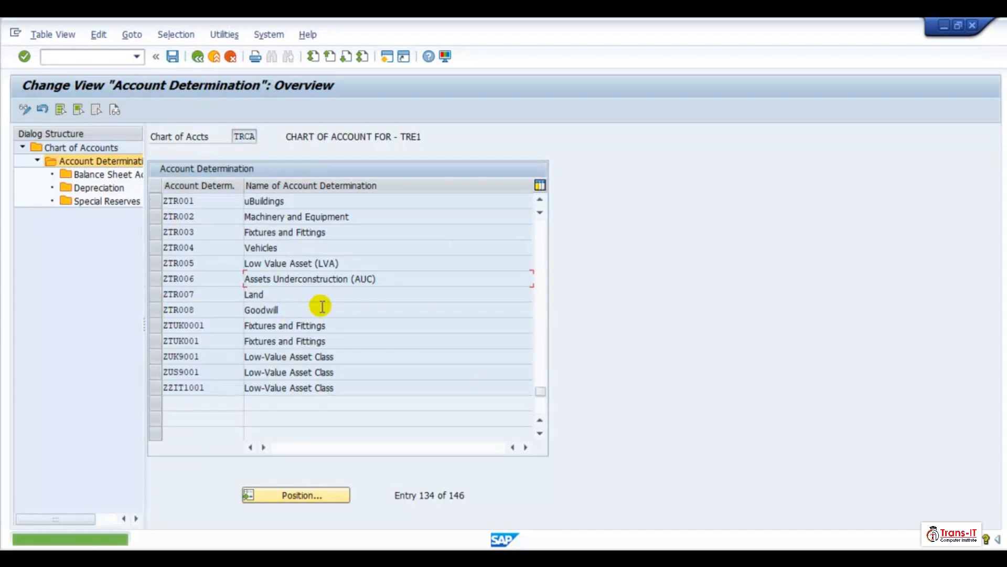
pyautogui.click(159, 277)
pyautogui.doubleClick(98, 188)
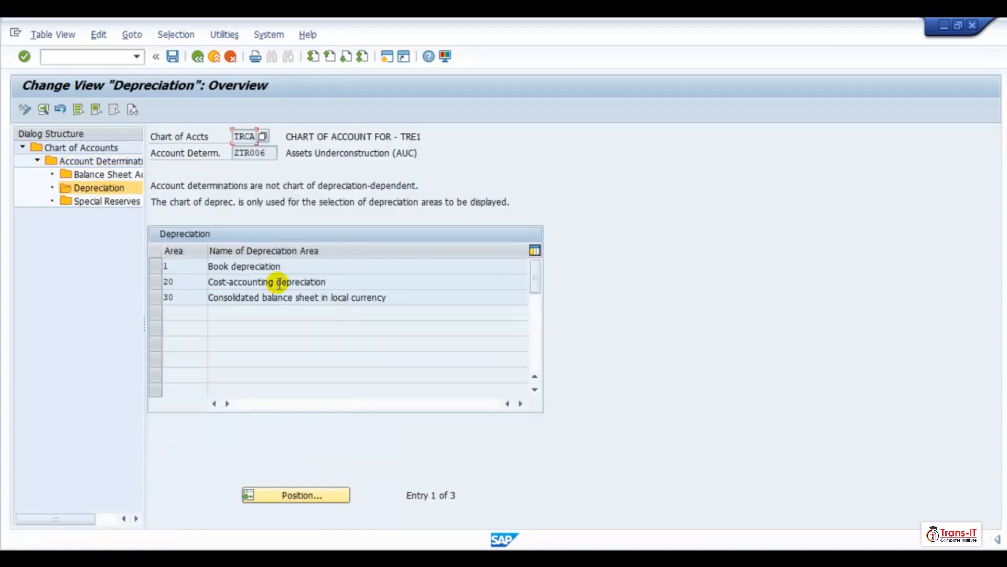
pyautogui.click(226, 267)
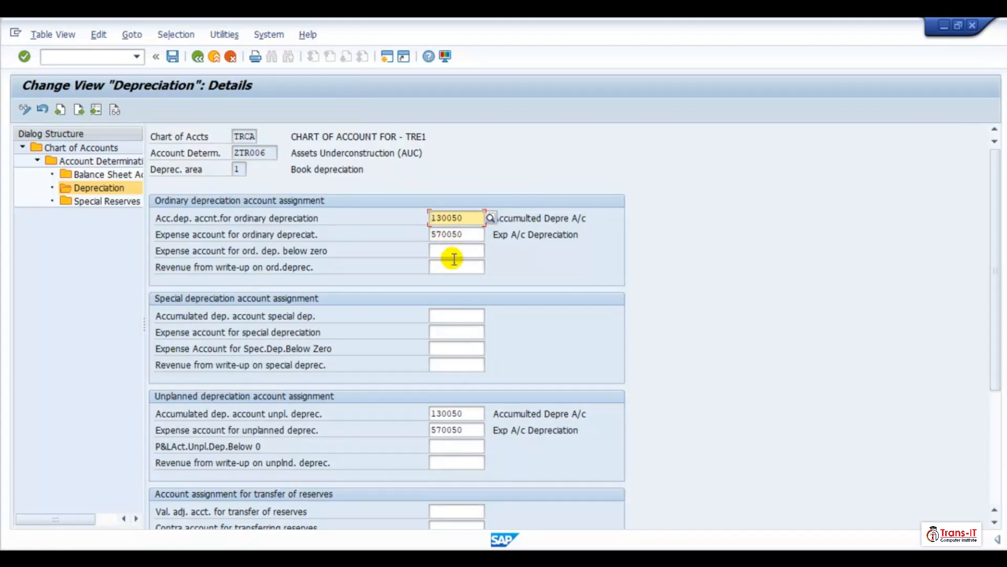
pyautogui.click(436, 318)
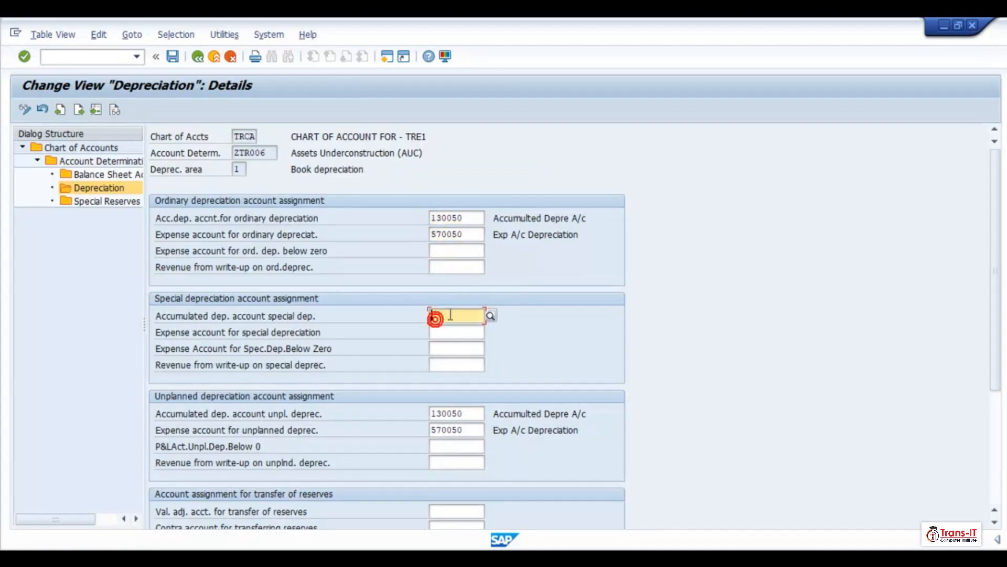
pyautogui.click(431, 218)
pyautogui.press('Delete')
pyautogui.press('Delete')
pyautogui.press('Delete')
pyautogui.press('Delete')
pyautogui.press('Delete')
pyautogui.press('Delete')
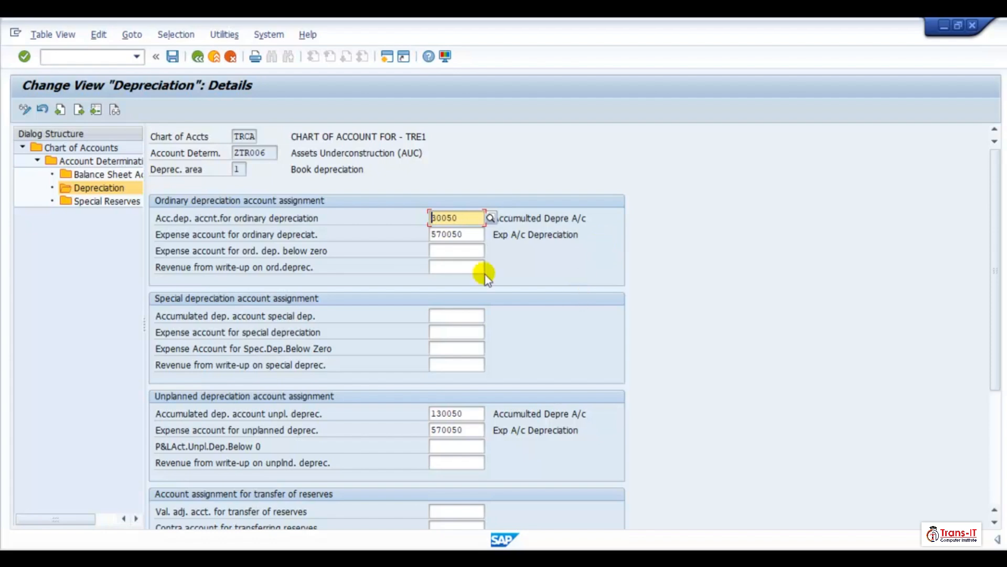
pyautogui.click(474, 238)
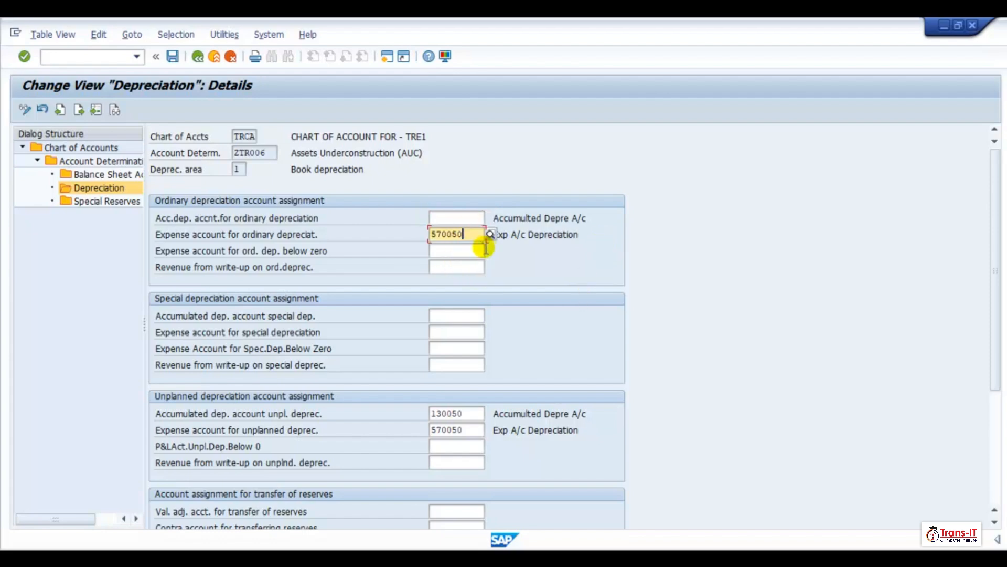
# - Paste 130050 and 570050 into ZTR006 area 1's ordinary expense and below-zero expense accounts
pyautogui.press('BackSpace')
pyautogui.press('BackSpace')
pyautogui.press('BackSpace')
pyautogui.press('Escape')
pyautogui.press('BackSpace')
pyautogui.press('BackSpace')
pyautogui.press('BackSpace')
pyautogui.press('BackSpace')
pyautogui.press('BackSpace')
pyautogui.press('BackSpace')
pyautogui.hotkey('ctrl', 'v')
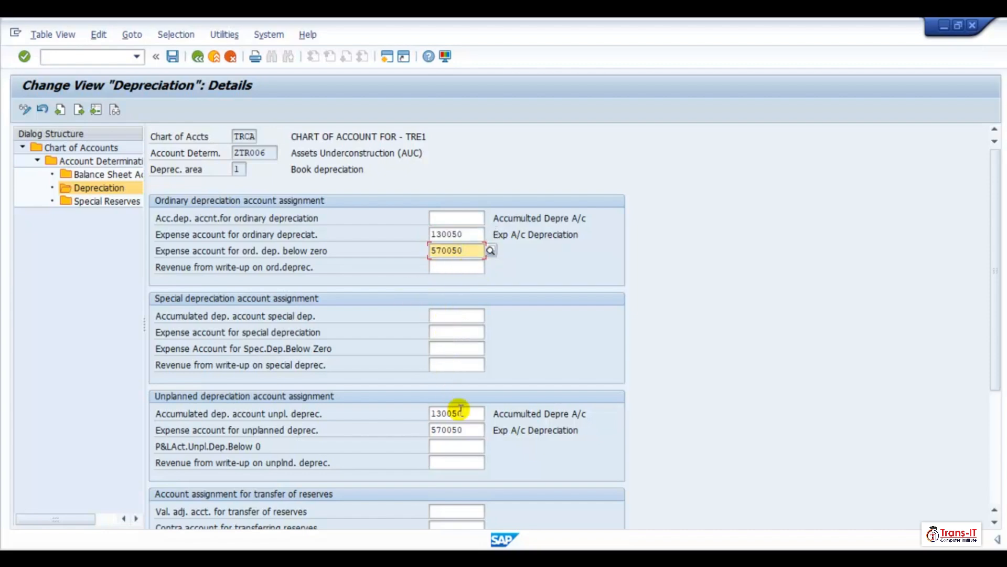
# - Paste 130050 and 570050 as ZTR006 area 1's special accumulated and special expense depreciation accounts
pyautogui.click(441, 412)
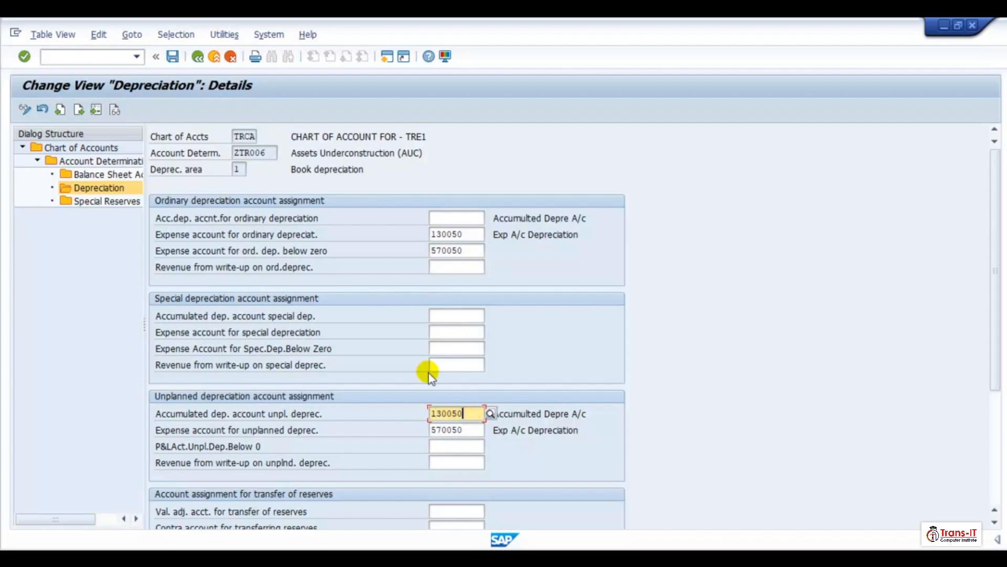
pyautogui.click(435, 316)
pyautogui.hotkey('ctrl', 'v')
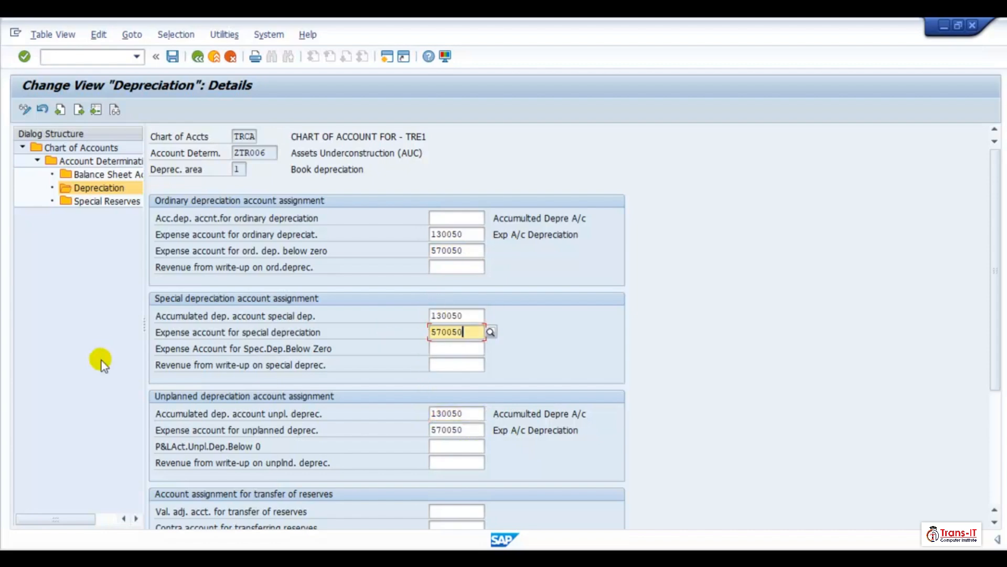
# - Clear ZTR006 area 1's ordinary expense and below-zero expense accounts
pyautogui.doubleClick(472, 238)
pyautogui.write('130')
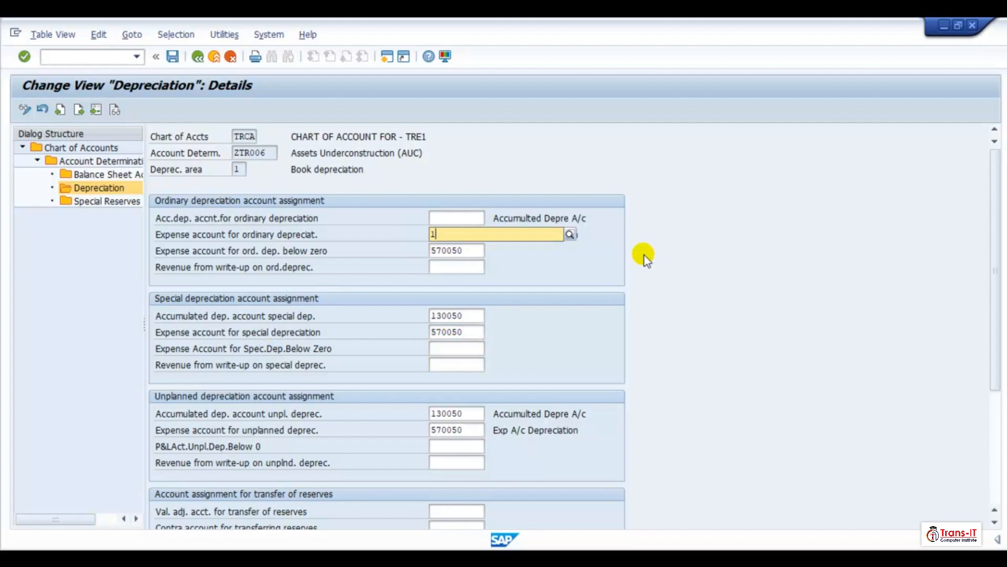
pyautogui.click(732, 209)
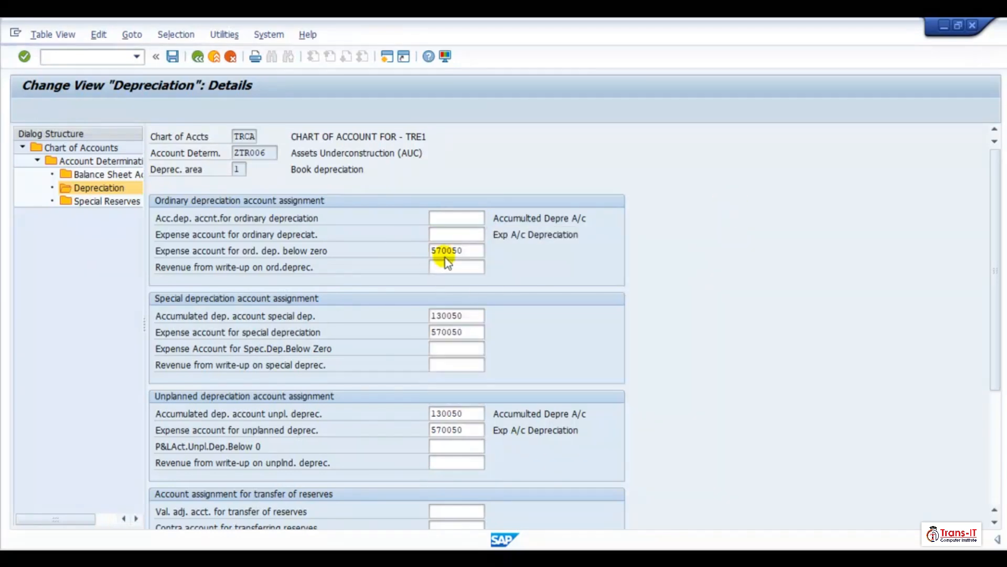
pyautogui.click(468, 234)
pyautogui.click(468, 251)
pyautogui.doubleClick(468, 250)
pyautogui.write('50')
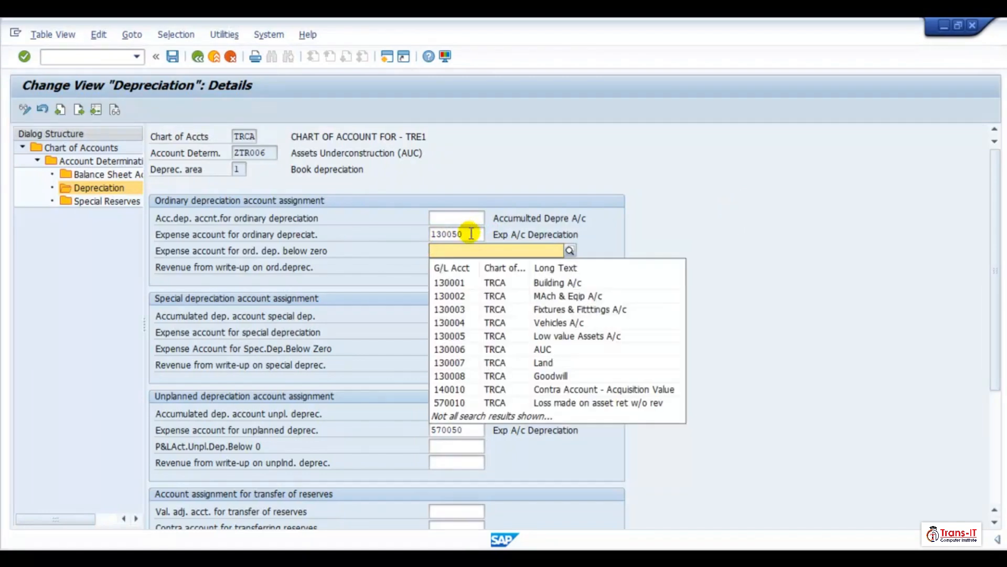
pyautogui.click(470, 234)
pyautogui.doubleClick(471, 234)
pyautogui.write('1')
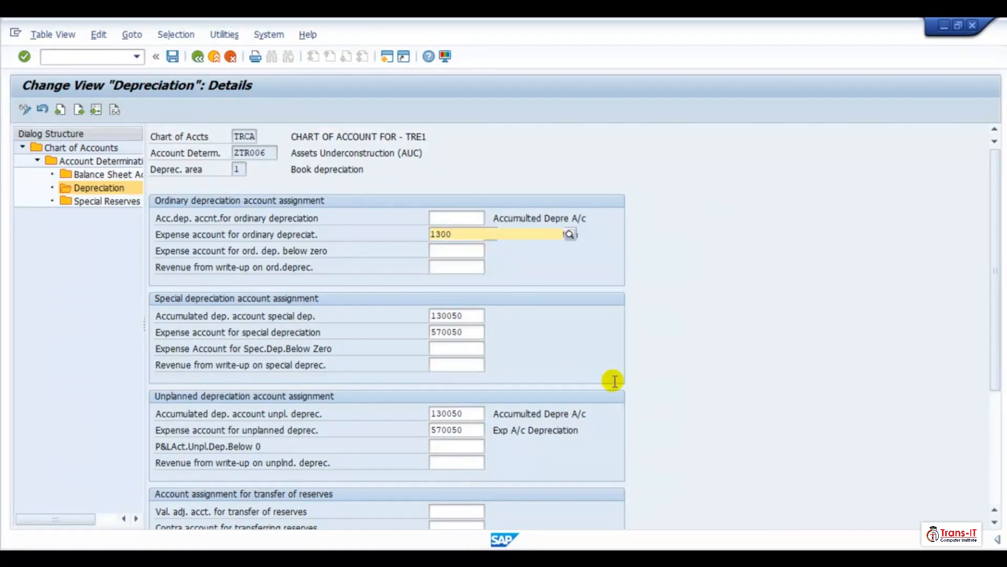
pyautogui.press('BackSpace')
pyautogui.click(584, 366)
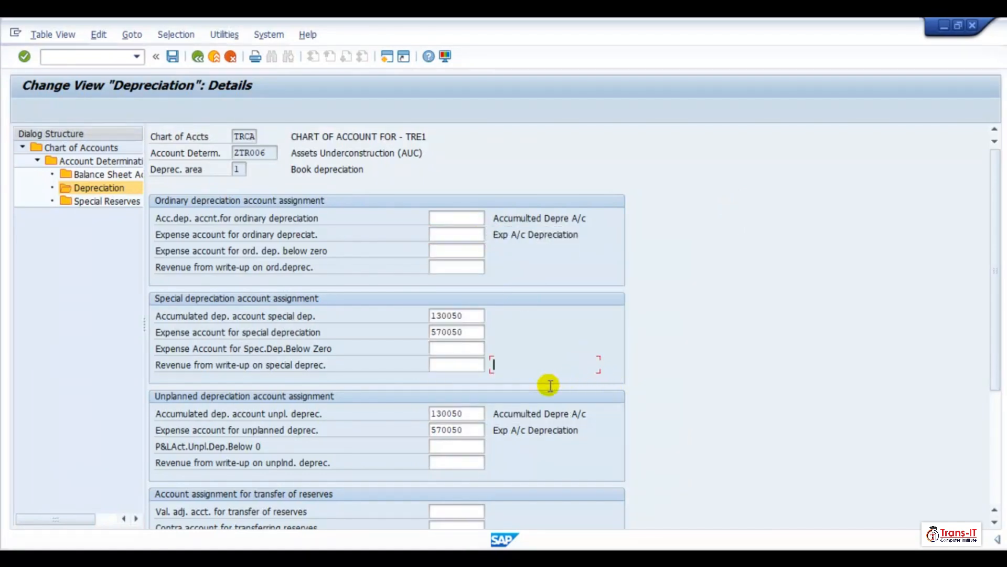
# - Clear ZTR006 area 1's unplanned accumulated depreciation account
pyautogui.doubleClick(479, 416)
pyautogui.write('1')
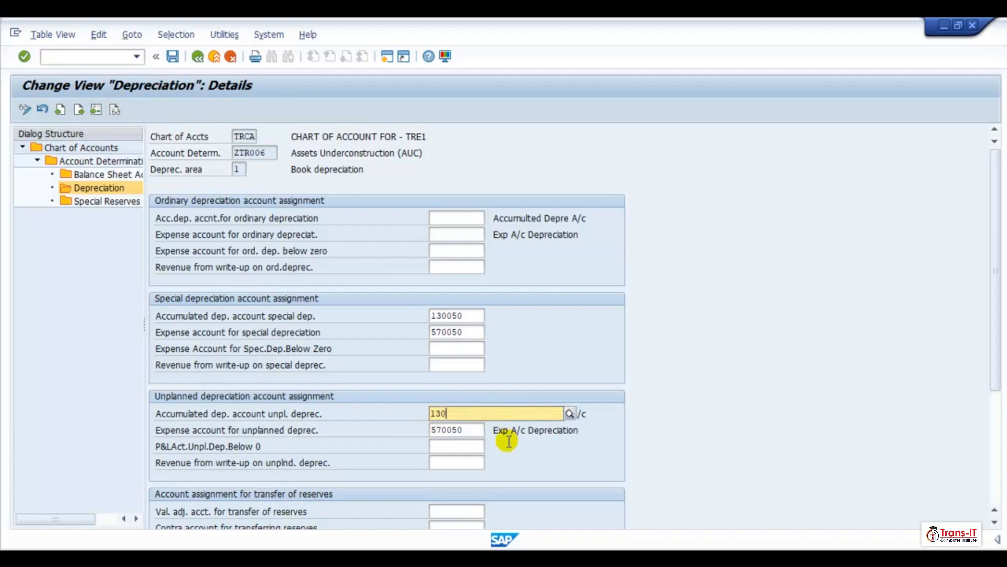
pyautogui.press('BackSpace')
pyautogui.click(595, 445)
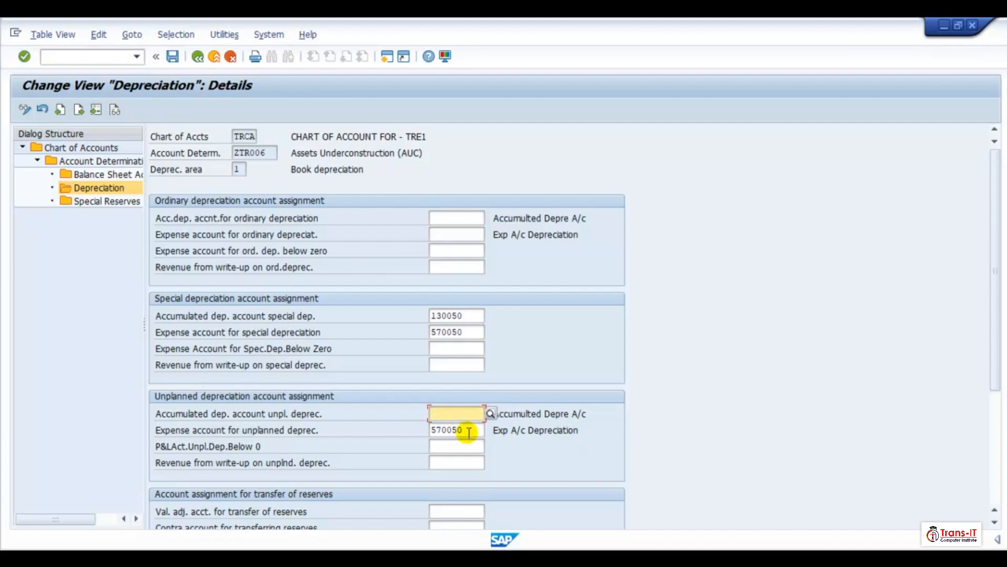
# - Clear ZTR006 area 1's unplanned depreciation expense account
pyautogui.click(467, 430)
pyautogui.press('BackSpace')
pyautogui.press('BackSpace')
pyautogui.press('BackSpace')
pyautogui.press('BackSpace')
pyautogui.click(528, 464)
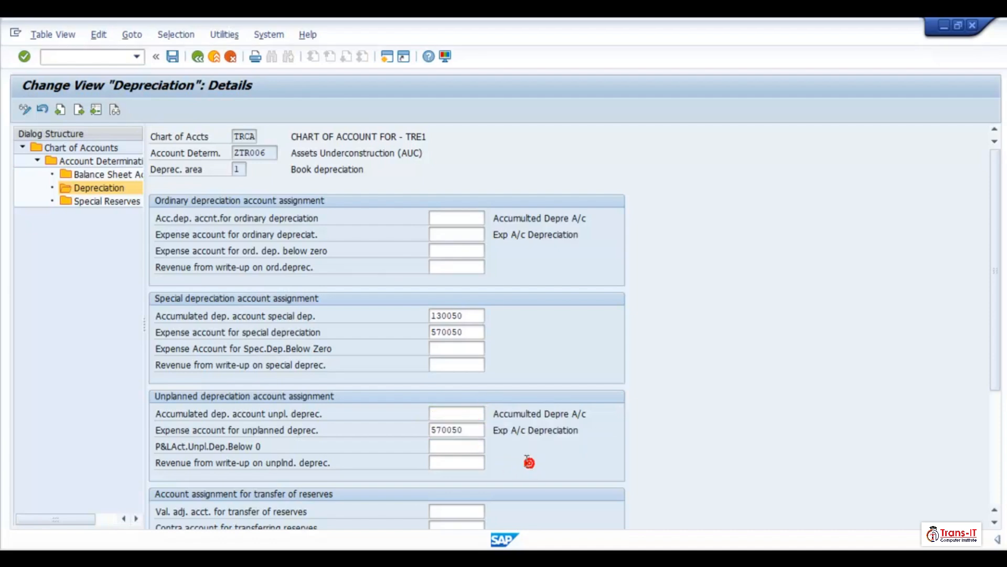
# - Clear ZTR006 area 1's revaluation accumulated ordinary depreciation account
pyautogui.scroll(-2, 498, 445)
pyautogui.scroll(-4, 485, 435)
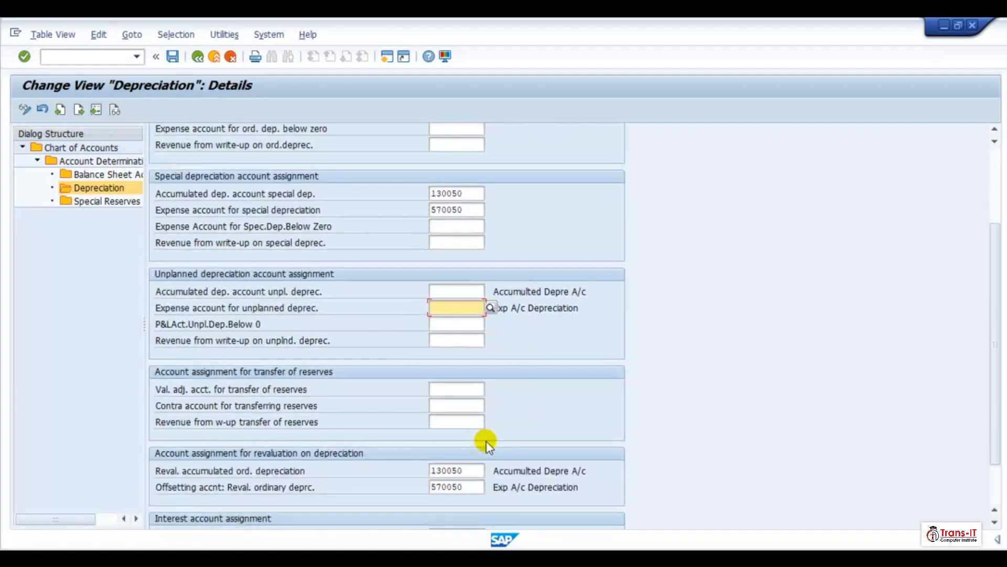
pyautogui.click(470, 428)
pyautogui.press('BackSpace')
pyautogui.press('BackSpace')
pyautogui.press('BackSpace')
pyautogui.press('BackSpace')
pyautogui.press('BackSpace')
pyautogui.press('BackSpace')
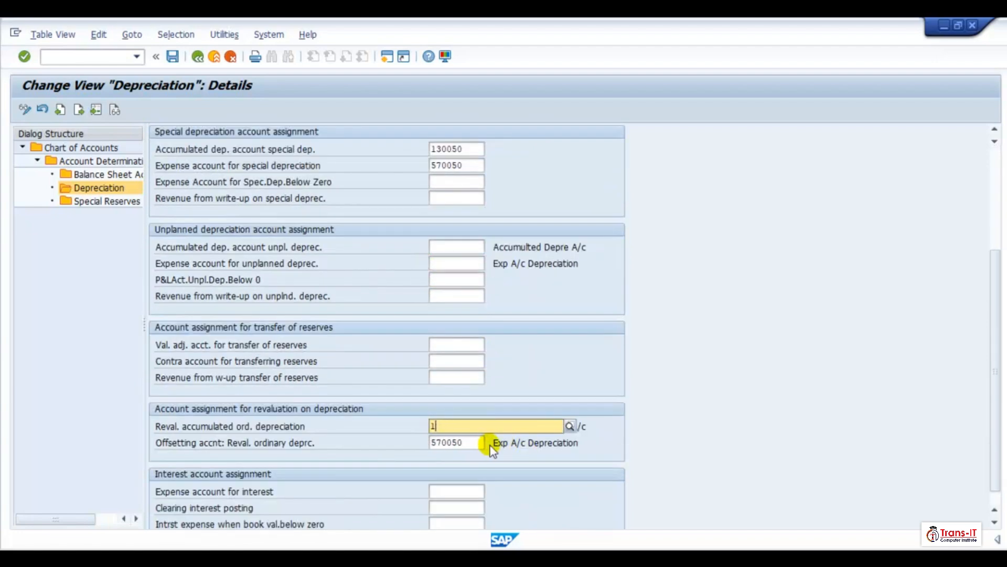
pyautogui.click(470, 444)
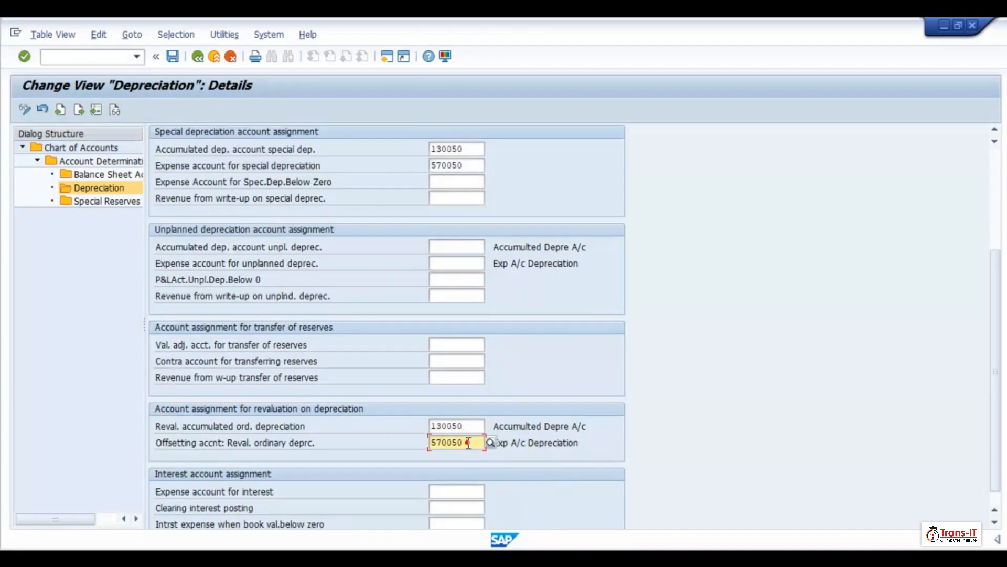
pyautogui.press('BackSpace')
pyautogui.press('BackSpace')
pyautogui.press('BackSpace')
pyautogui.press('BackSpace')
pyautogui.press('BackSpace')
pyautogui.click(472, 431)
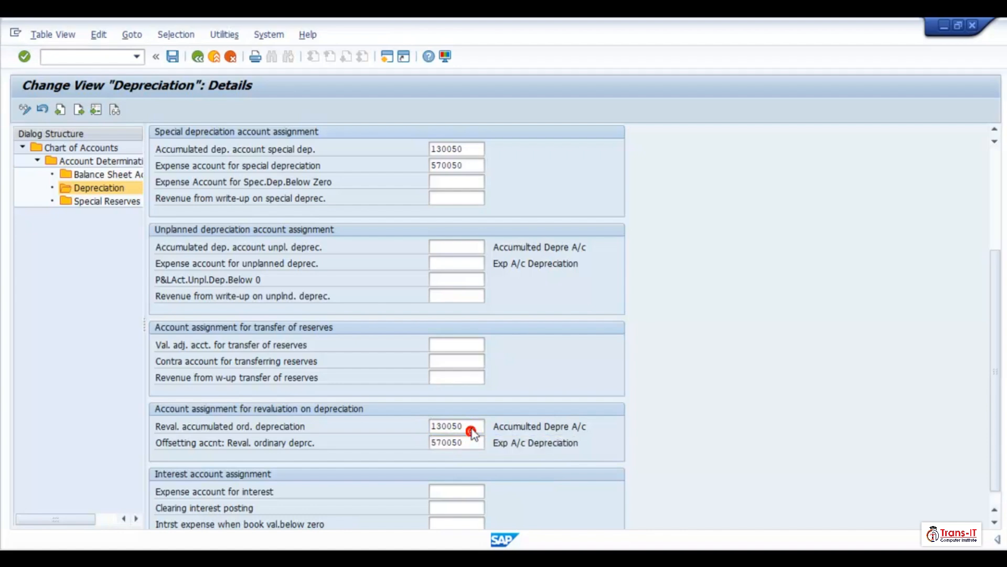
pyautogui.click(466, 427)
pyautogui.press('BackSpace')
pyautogui.press('BackSpace')
pyautogui.press('BackSpace')
pyautogui.press('BackSpace')
pyautogui.press('BackSpace')
pyautogui.press('BackSpace')
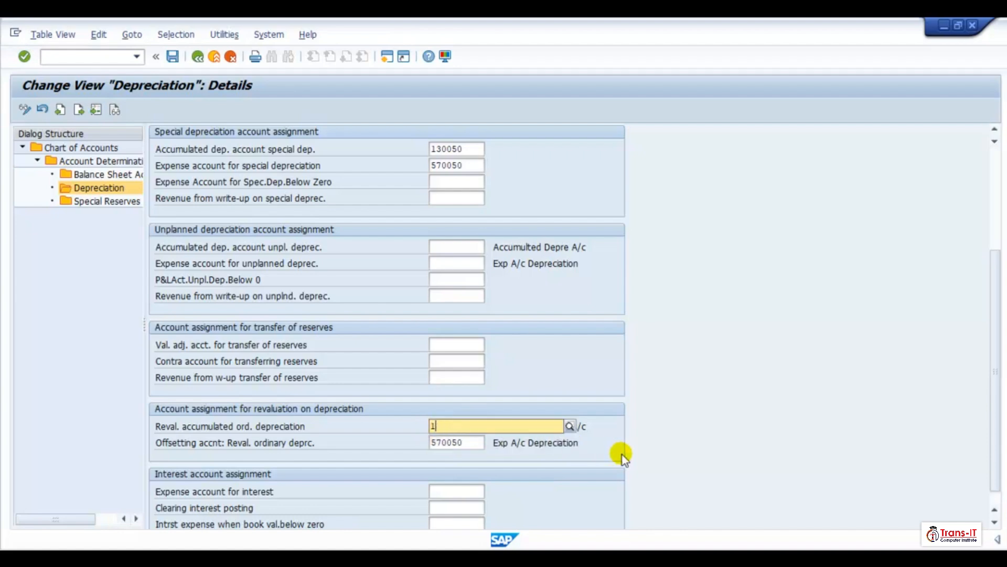
pyautogui.press('Return')
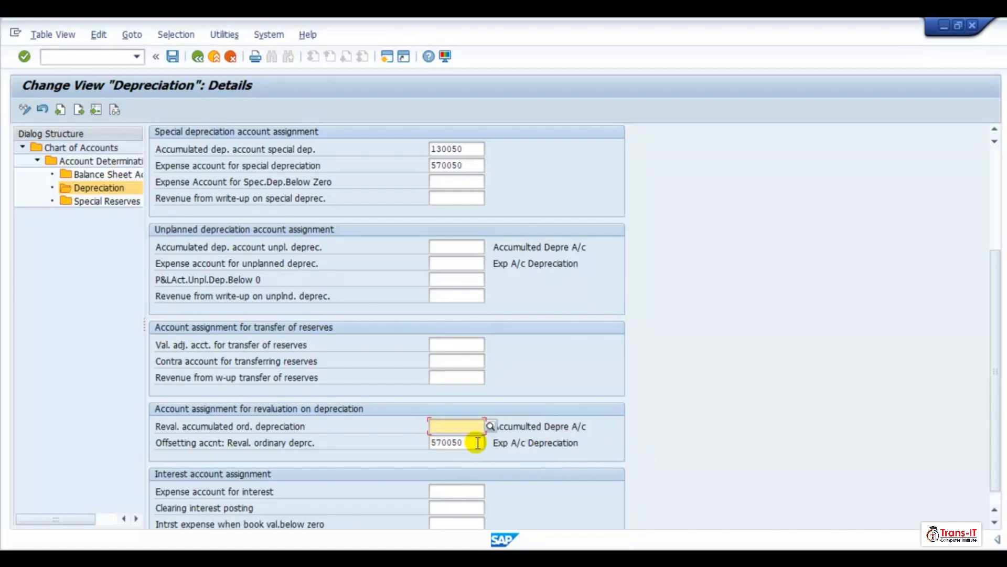
# - Clear the revaluation offsetting account for ordinary depreciation and save ZTR006 area 1
pyautogui.click(475, 443)
pyautogui.press('BackSpace')
pyautogui.press('BackSpace')
pyautogui.press('BackSpace')
pyautogui.press('BackSpace')
pyautogui.press('BackSpace')
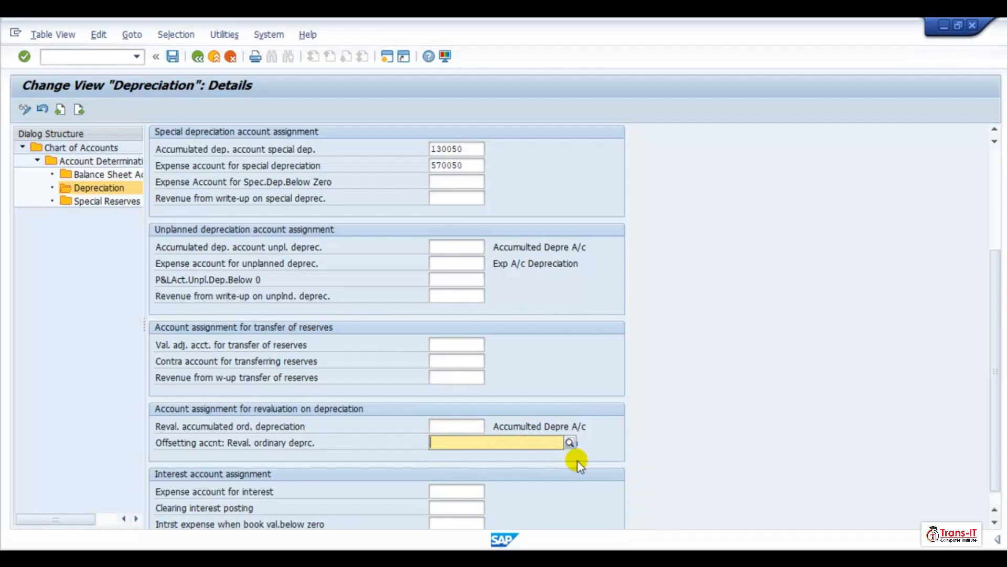
pyautogui.press('Return')
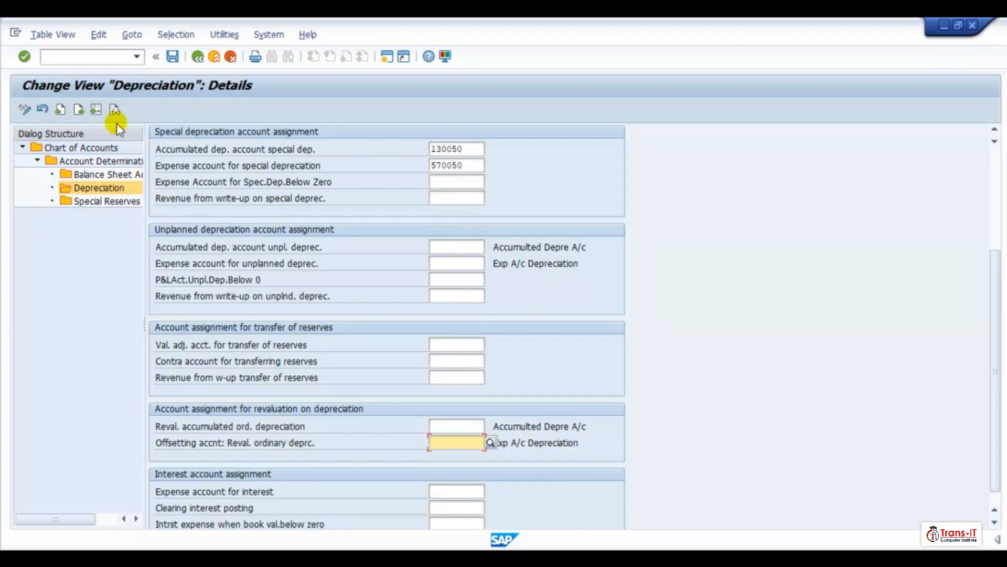
pyautogui.click(173, 57)
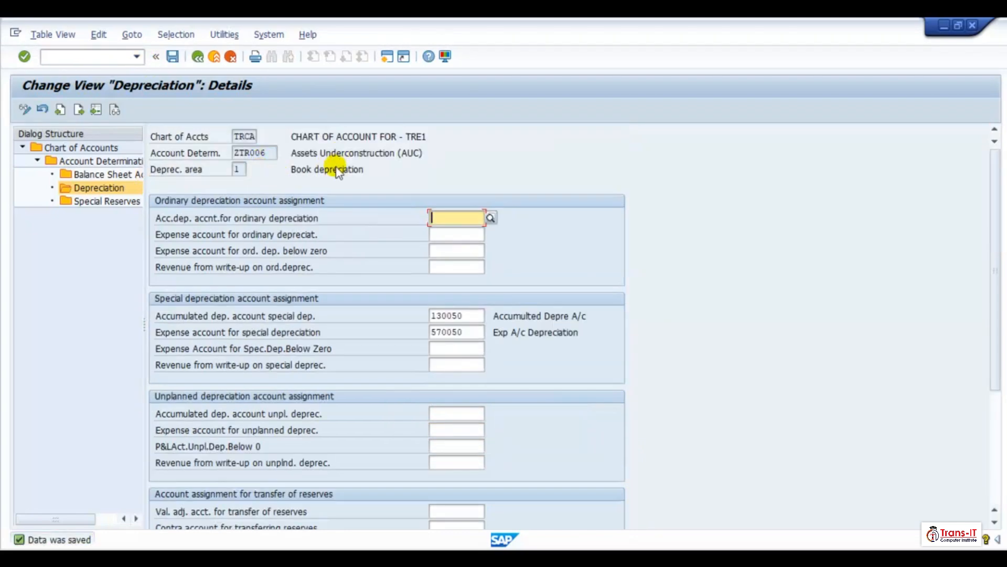
# - Open ZTR006 depreciation area 30 and clear its accumulated ordinary depreciation account
pyautogui.click(197, 57)
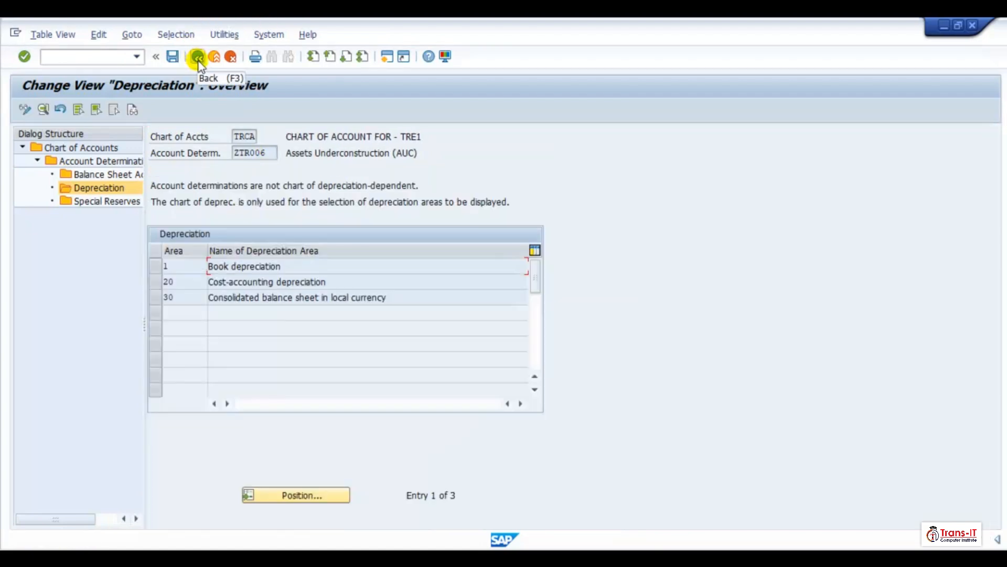
pyautogui.doubleClick(245, 296)
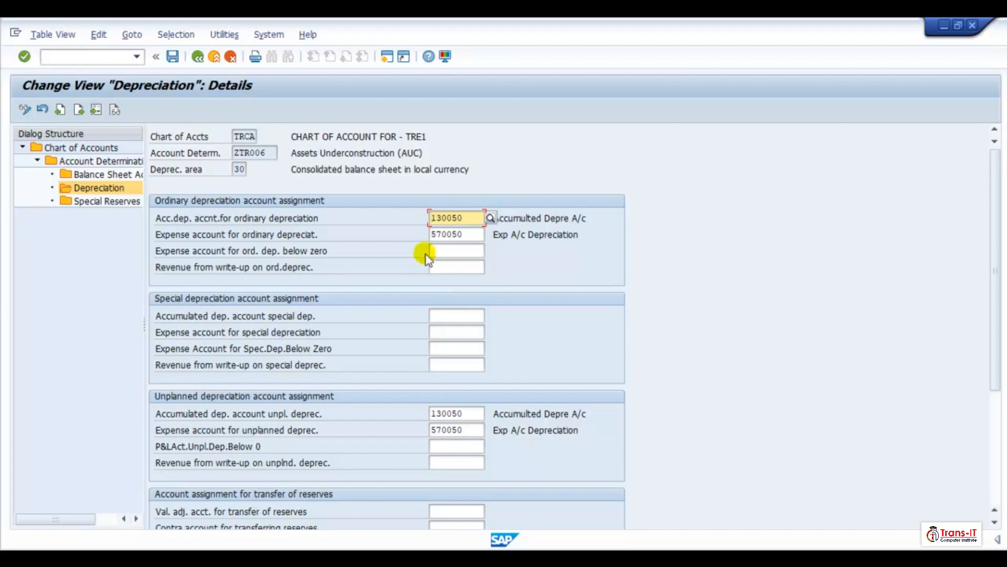
pyautogui.press('Delete')
pyautogui.press('Delete')
pyautogui.press('Delete')
pyautogui.press('Delete')
pyautogui.press('Delete')
pyautogui.click(508, 260)
pyautogui.click(481, 234)
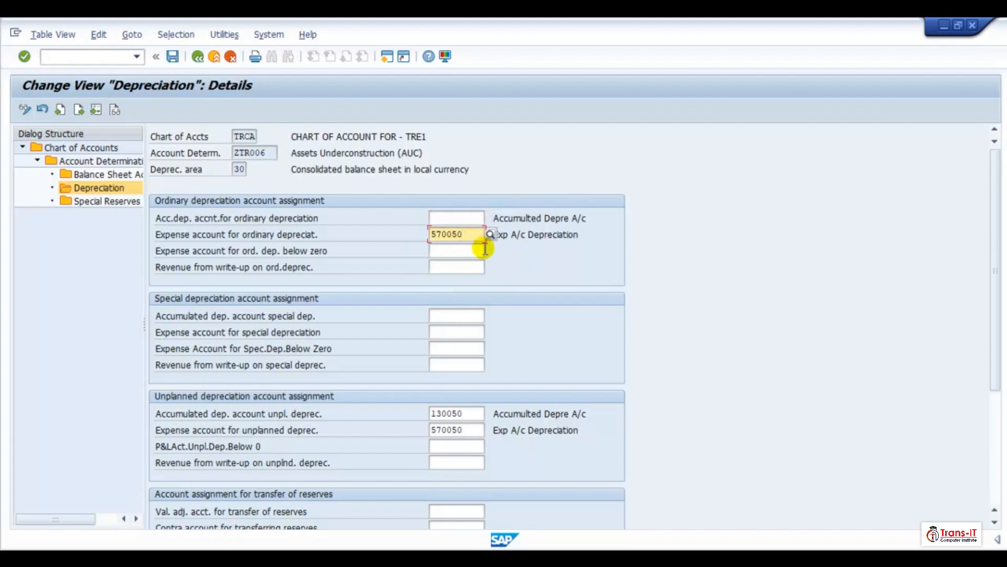
# - Clear ZTR006 area 30's expense account for ordinary depreciation
pyautogui.press('BackSpace')
pyautogui.press('BackSpace')
pyautogui.press('BackSpace')
pyautogui.press('BackSpace')
pyautogui.press('BackSpace')
pyautogui.press('BackSpace')
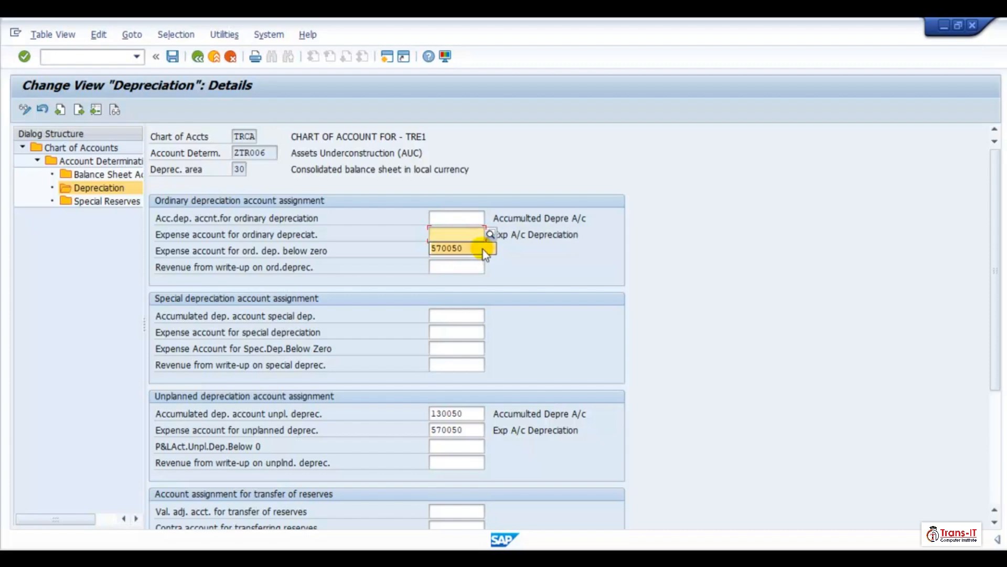
pyautogui.click(540, 306)
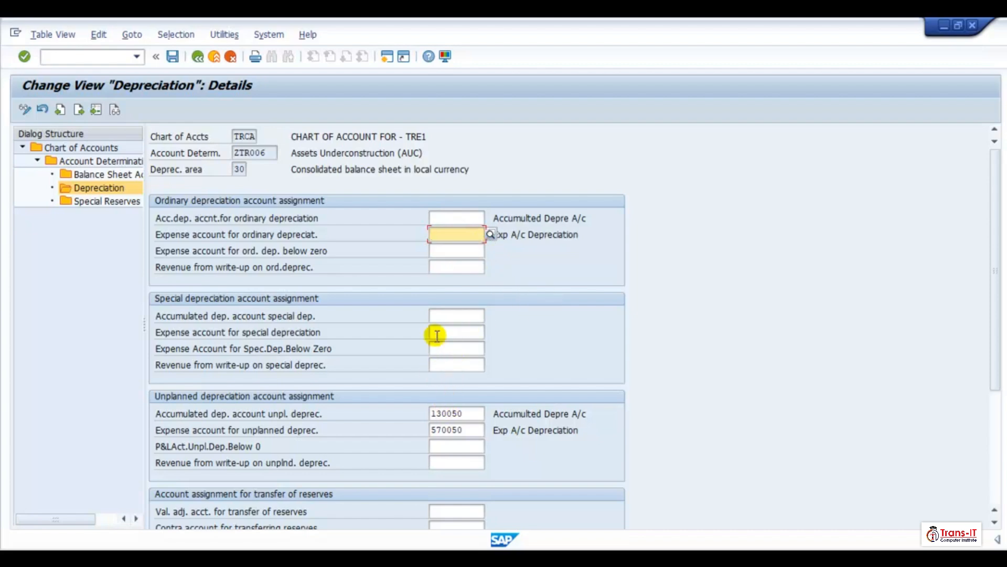
# - Clear ZTR006 area 30's unplanned depreciation accounts and revaluation accounts
pyautogui.click(431, 416)
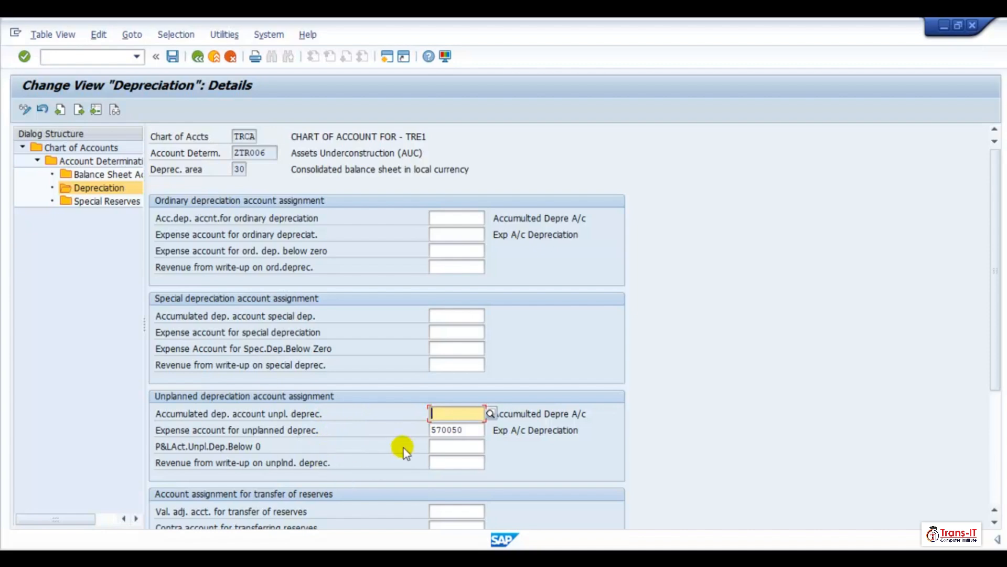
pyautogui.click(431, 430)
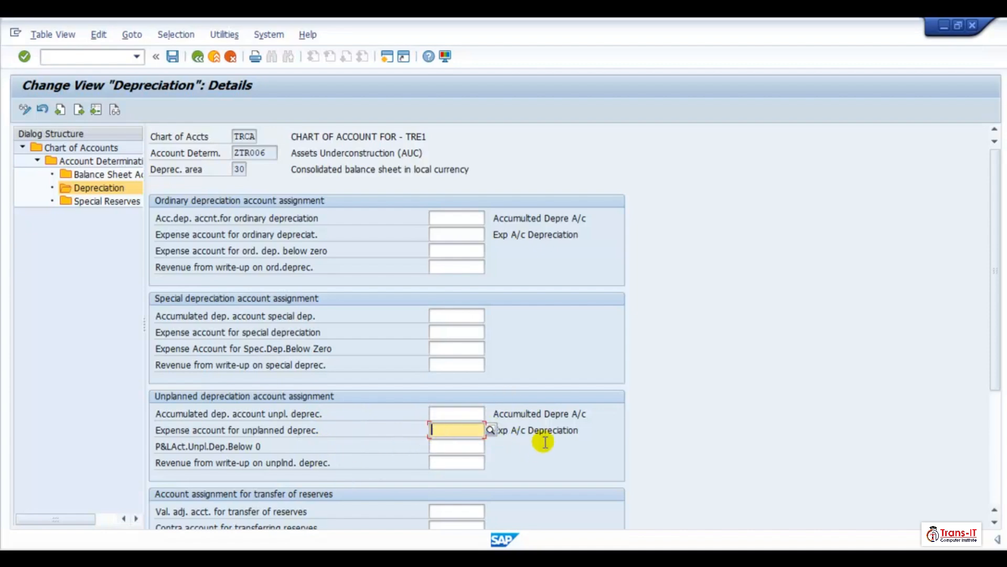
pyautogui.scroll(-3, 530, 436)
pyautogui.scroll(-1, 488, 466)
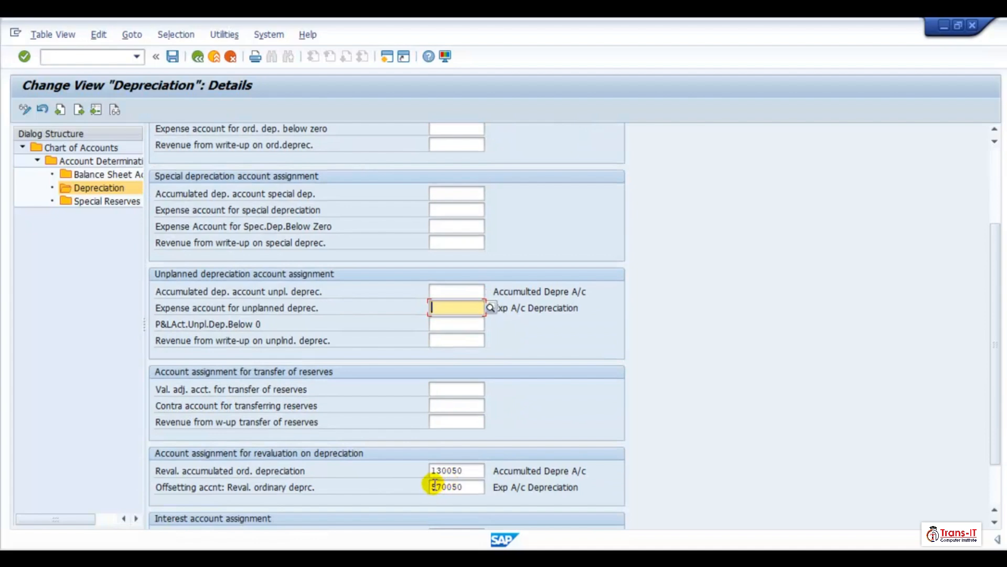
pyautogui.click(433, 486)
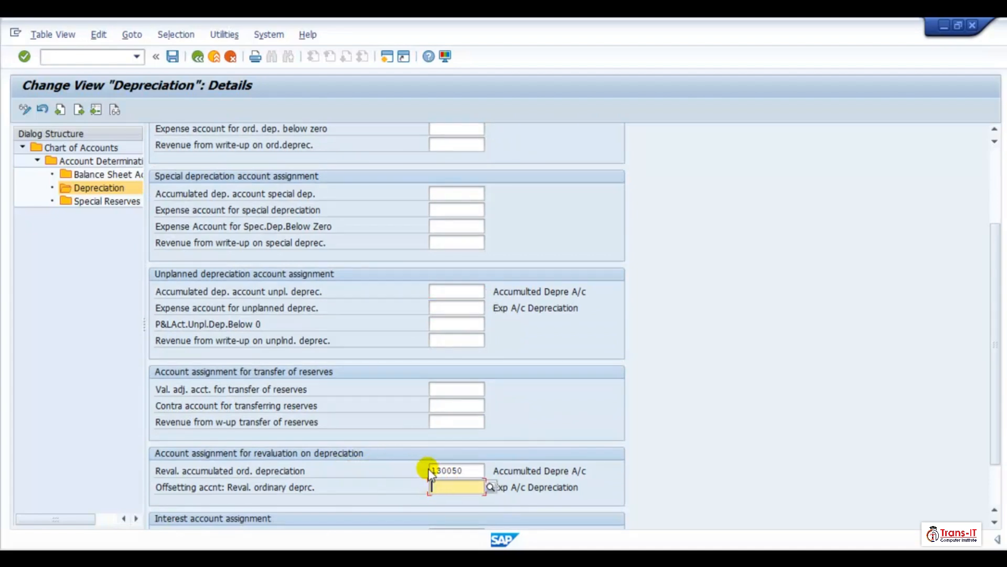
pyautogui.click(434, 471)
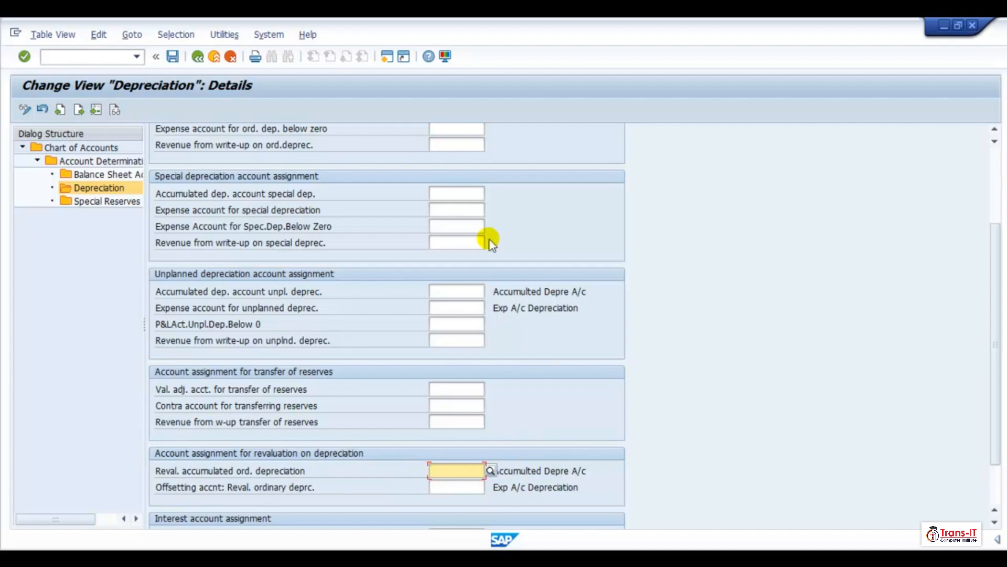
# - Enter 130050 and 570050 as ZTR006 area 30's special accumulated and special expense depreciation accounts
pyautogui.click(442, 195)
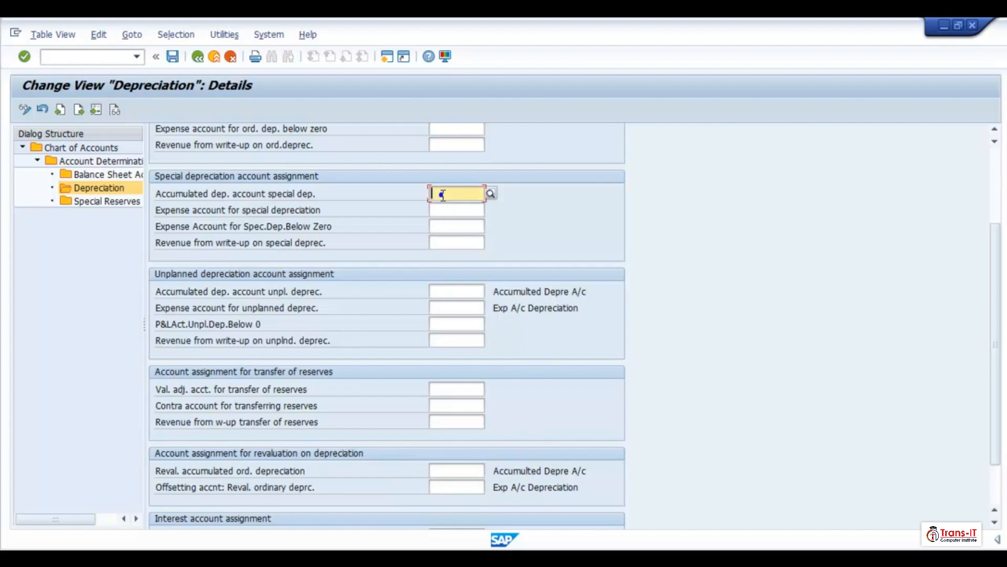
pyautogui.click(442, 194)
pyautogui.write('130')
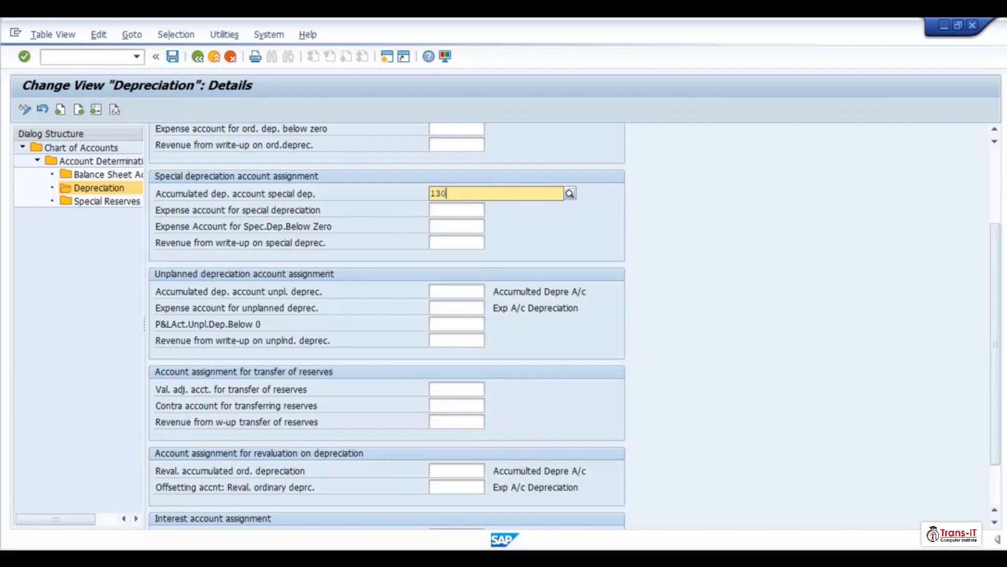
pyautogui.write('050')
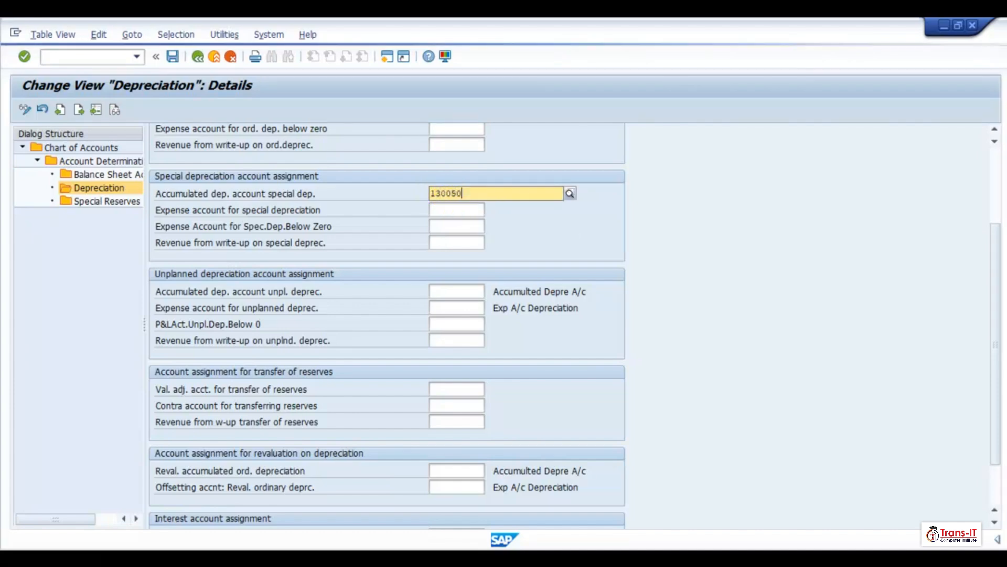
pyautogui.click(455, 226)
pyautogui.click(457, 210)
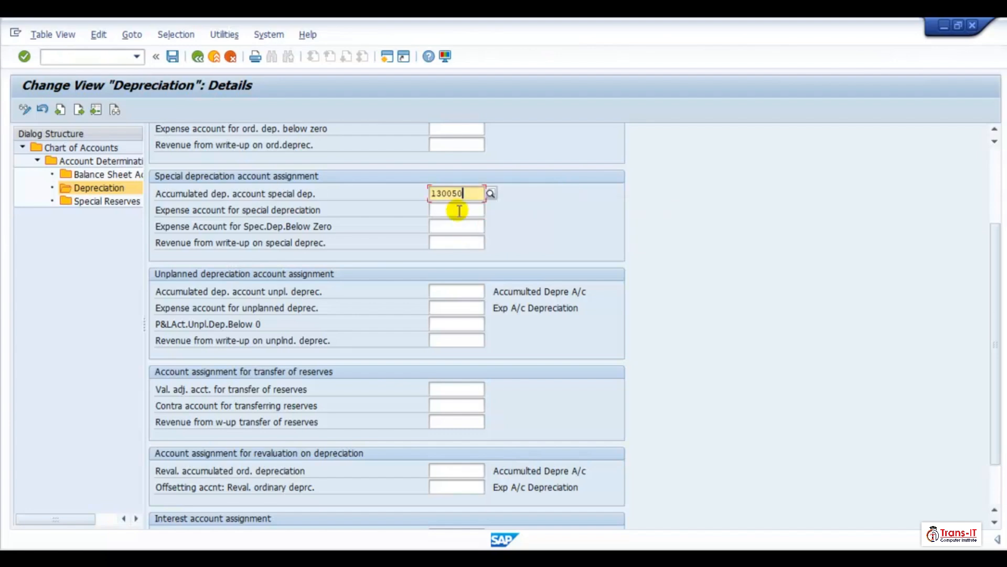
pyautogui.write('58')
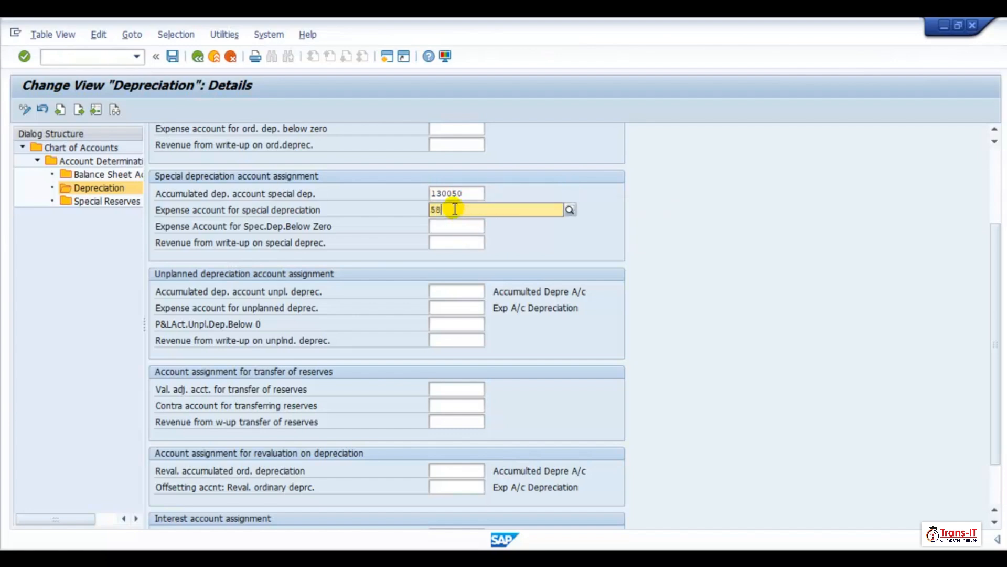
pyautogui.press('BackSpace')
pyautogui.write('7')
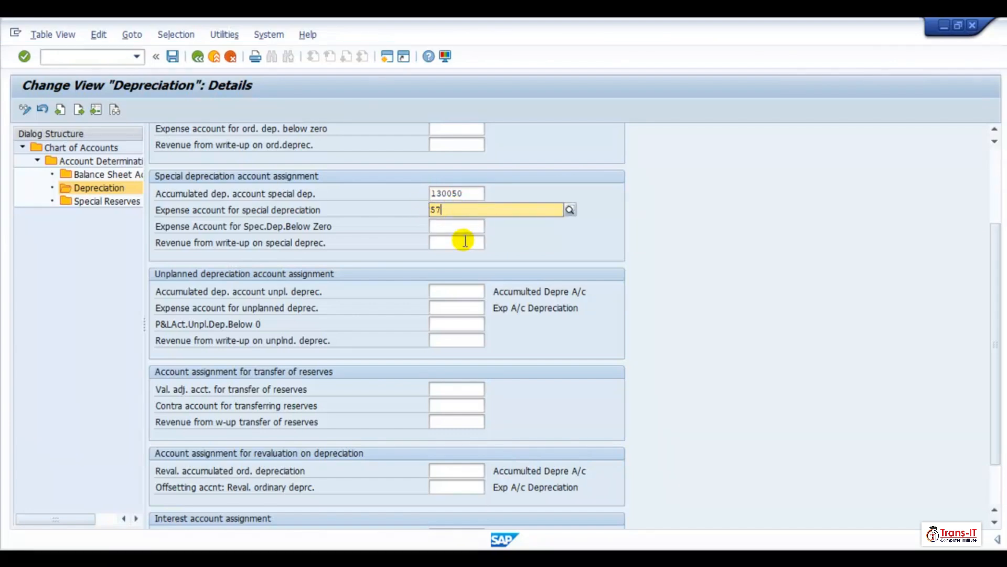
pyautogui.write('0')
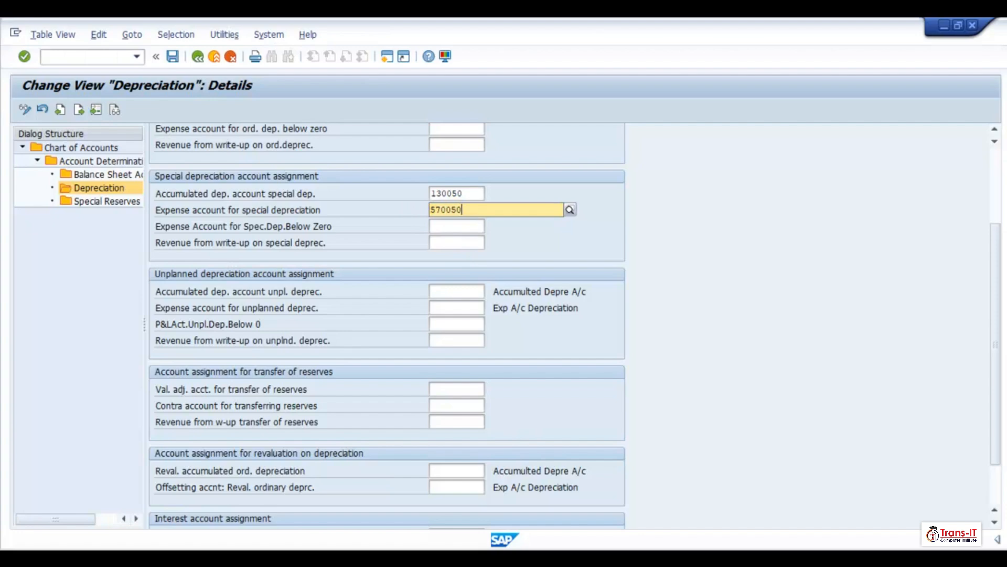
pyautogui.write('050')
pyautogui.press('Return')
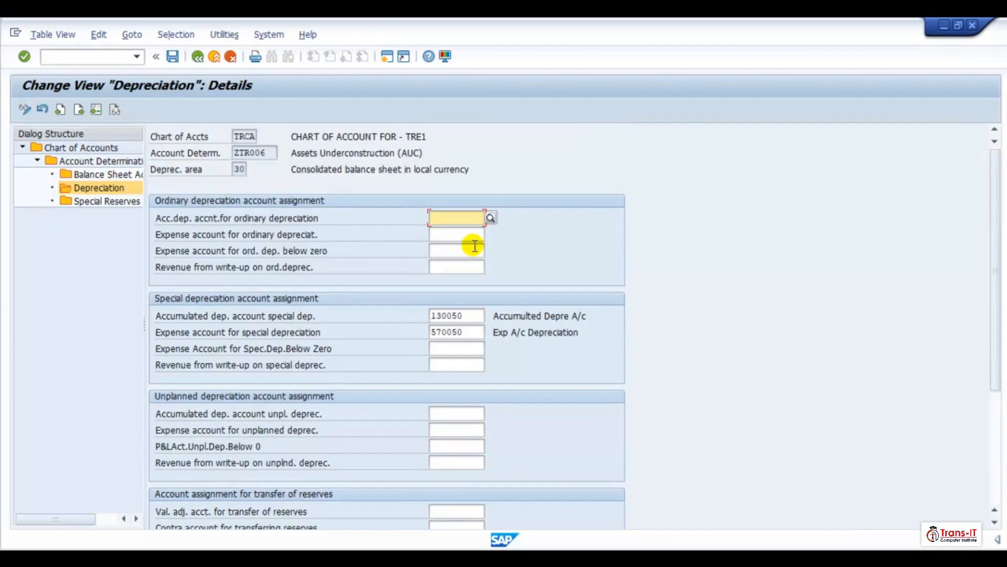
# - Save ZTR006 area 30 and return to the account determination overview
pyautogui.click(175, 58)
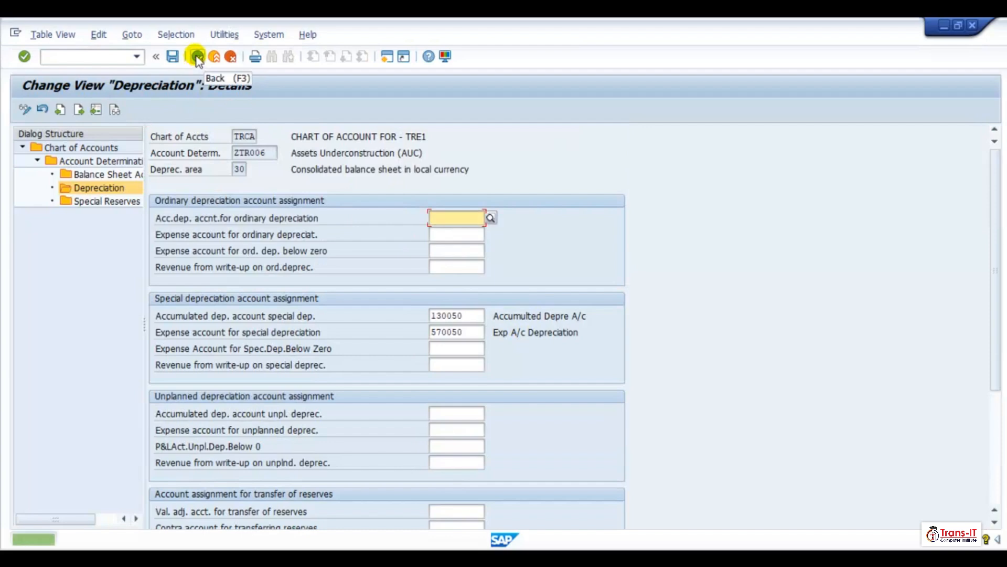
pyautogui.click(198, 58)
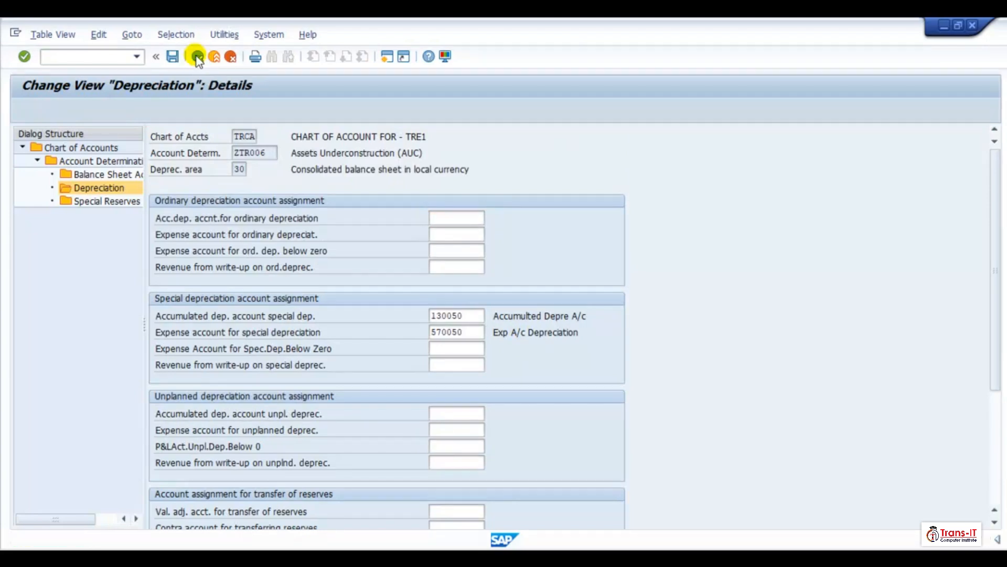
pyautogui.click(198, 58)
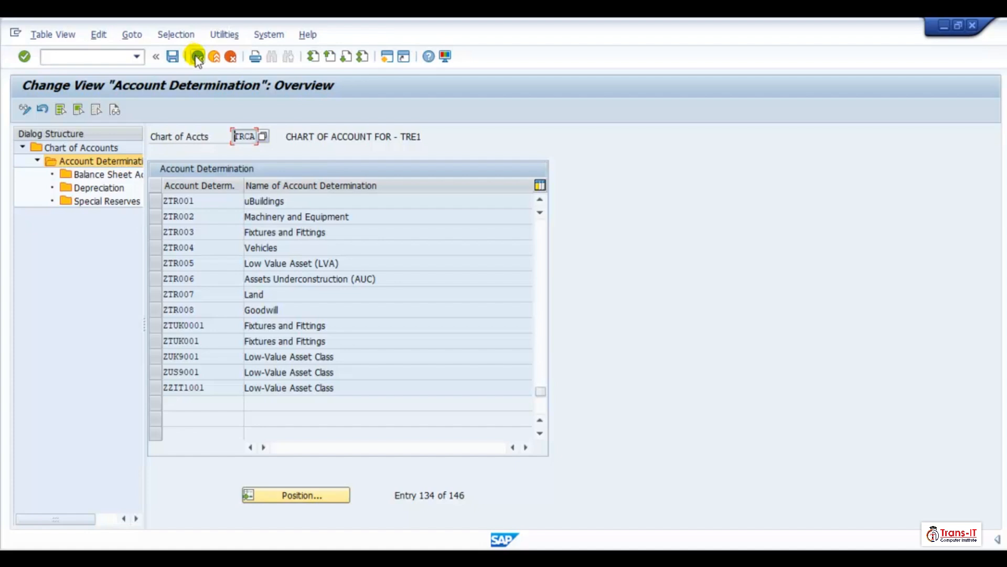
# - Open the depreciation area 1 details for account determination ZTR007 Land
pyautogui.click(154, 293)
pyautogui.click(103, 188)
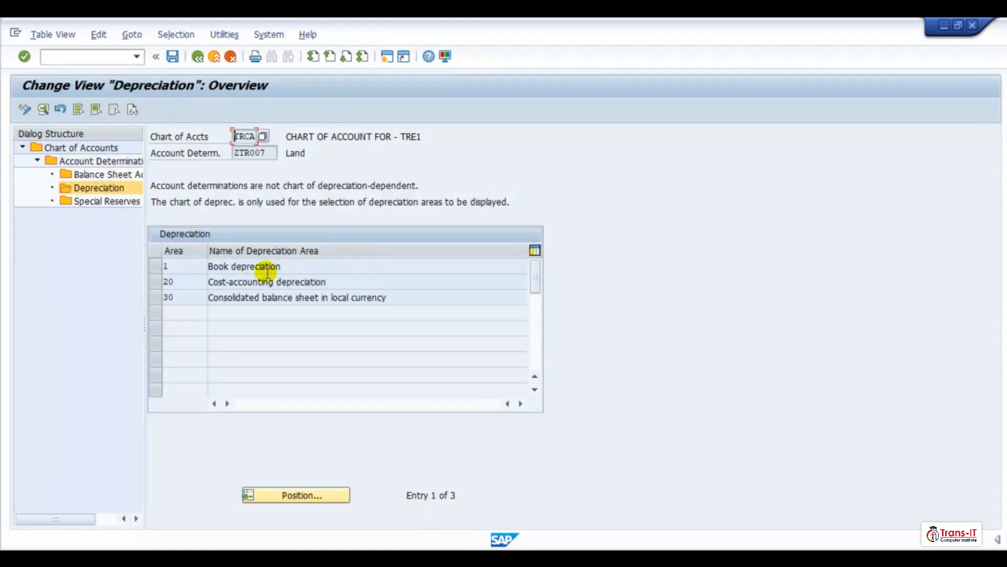
pyautogui.doubleClick(262, 267)
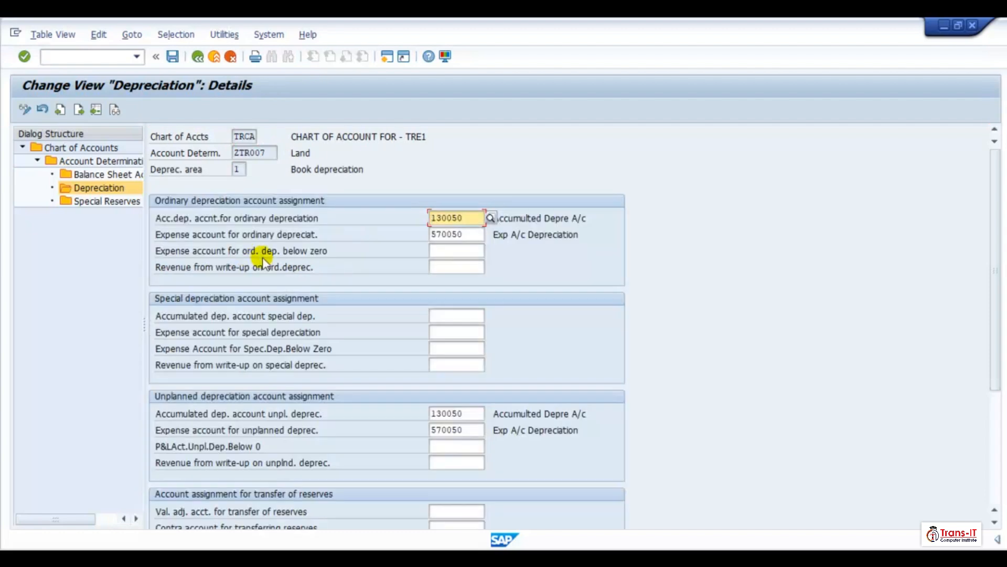
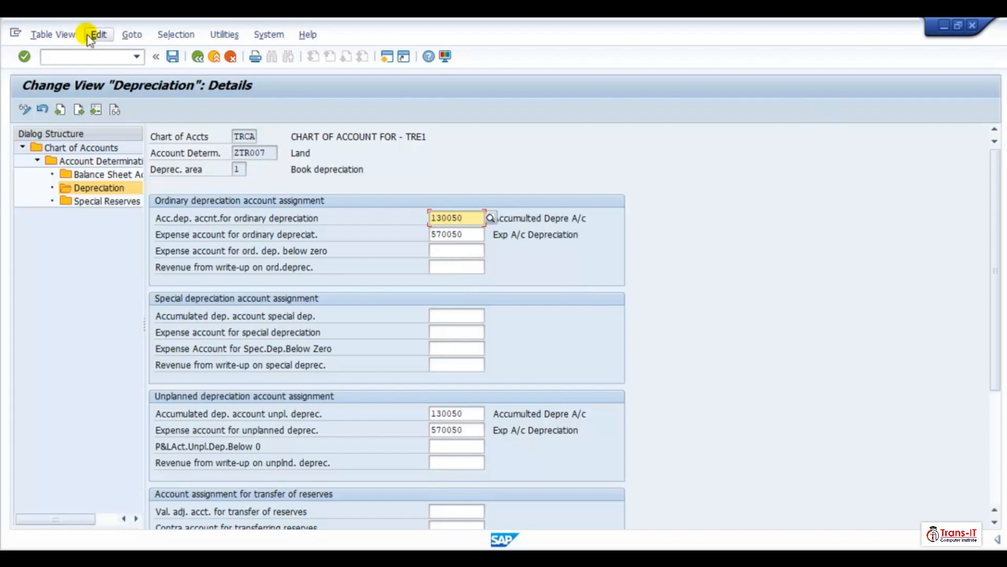
# - Review ZTR007 Land's area 1 depreciation accounts and return to the depreciation area overview
pyautogui.scroll(-5, 460, 303)
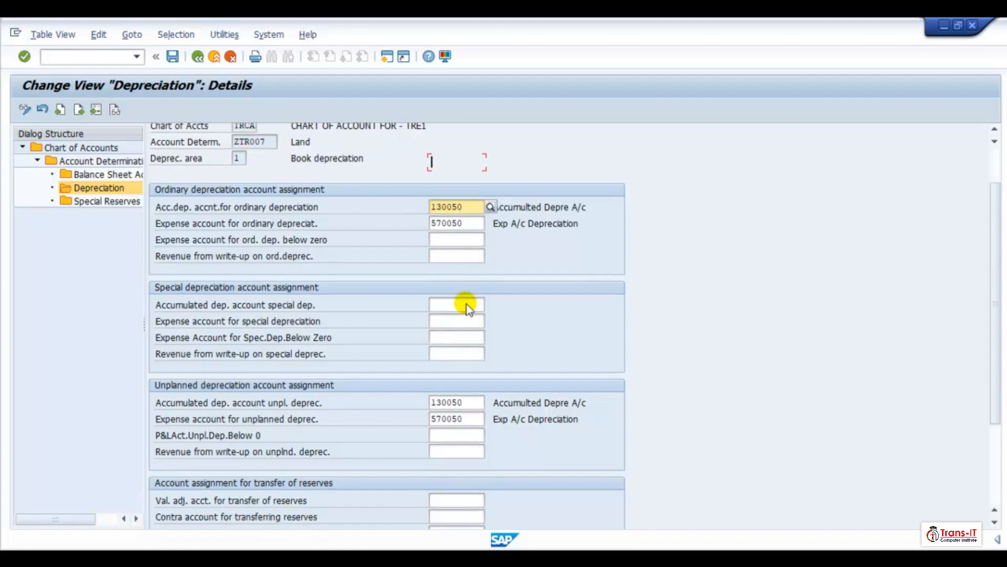
pyautogui.scroll(5, 593, 347)
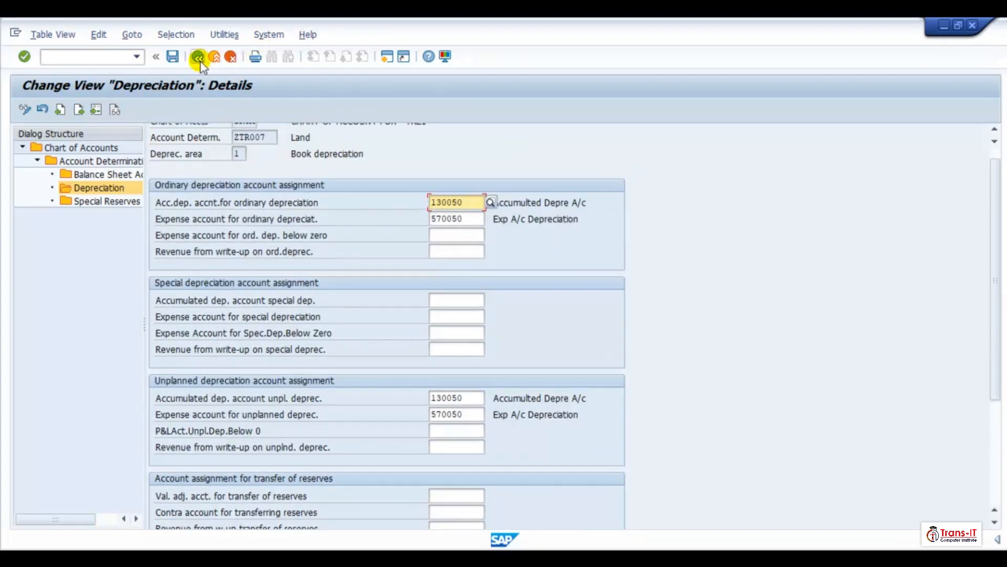
pyautogui.click(198, 57)
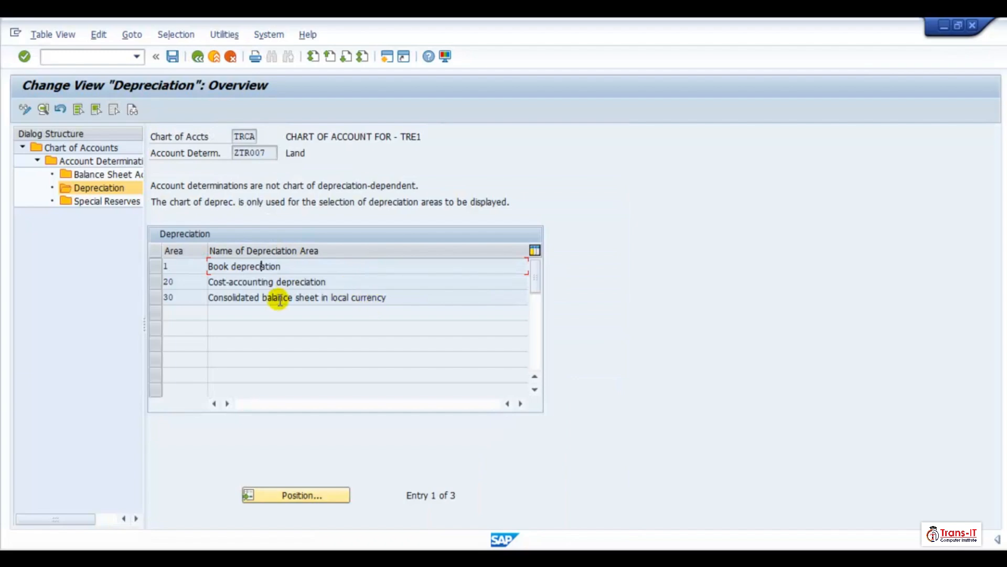
# - Review ZTR007 Land's area 30 depreciation accounts and return to the depreciation area overview
pyautogui.doubleClick(278, 297)
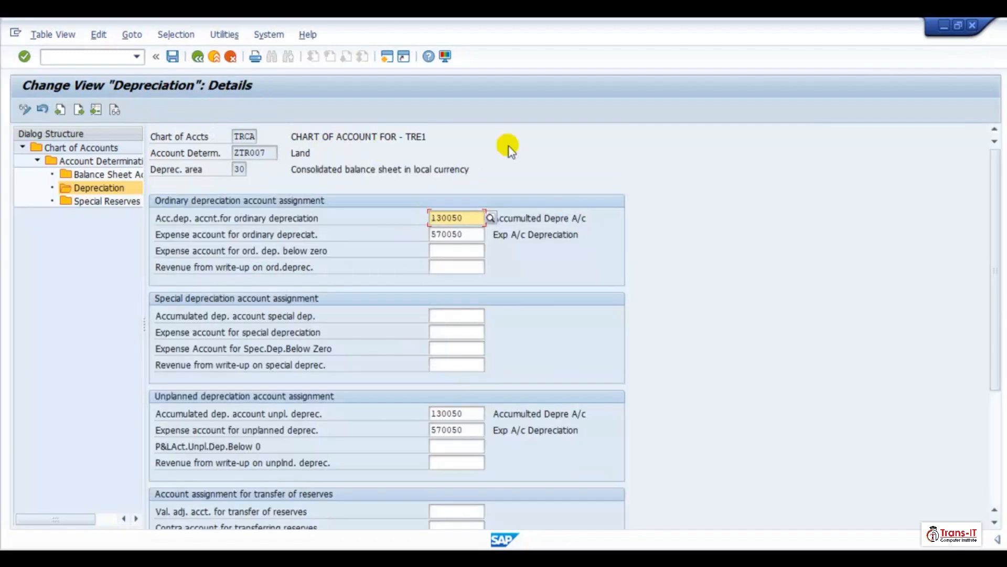
pyautogui.scroll(-5, 360, 276)
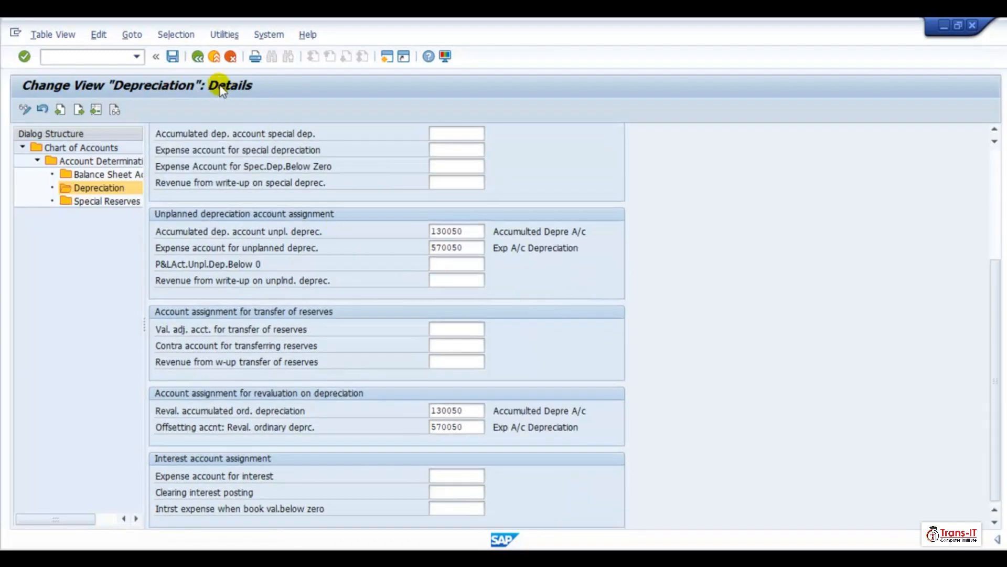
pyautogui.click(198, 57)
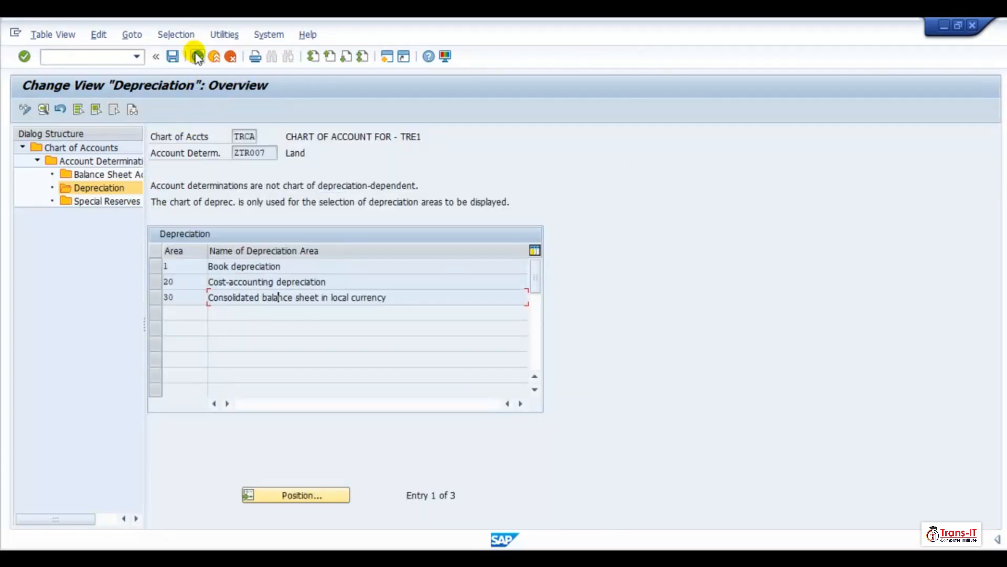
# - Open the depreciation area 20 details for account determination ZTR001 uBuildings
pyautogui.click(199, 58)
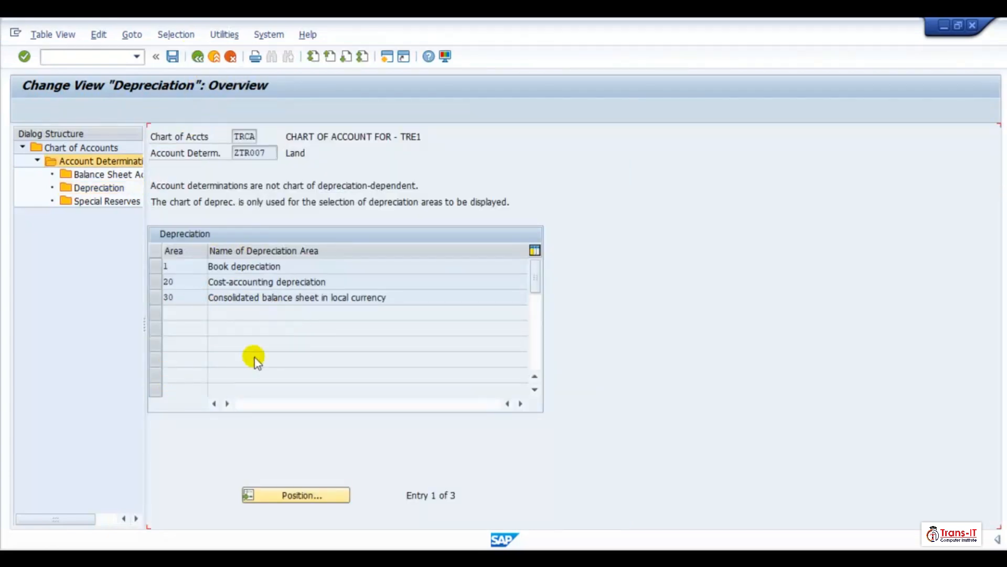
pyautogui.click(154, 309)
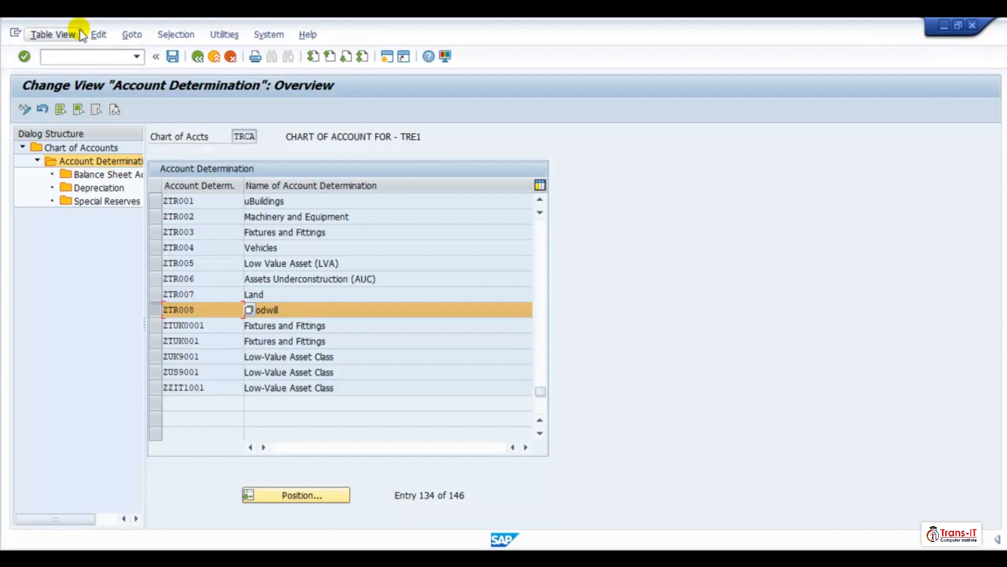
pyautogui.click(156, 316)
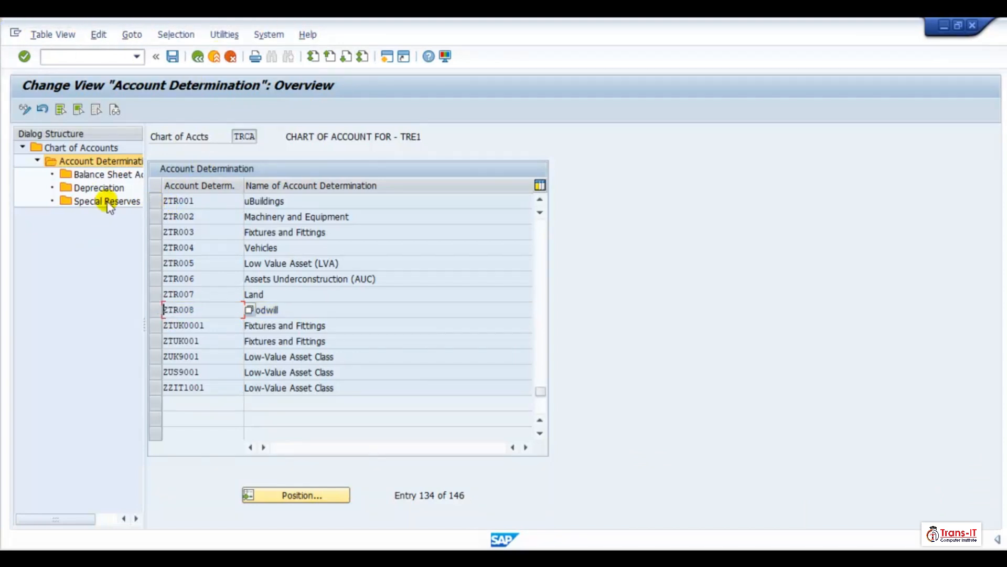
pyautogui.click(156, 202)
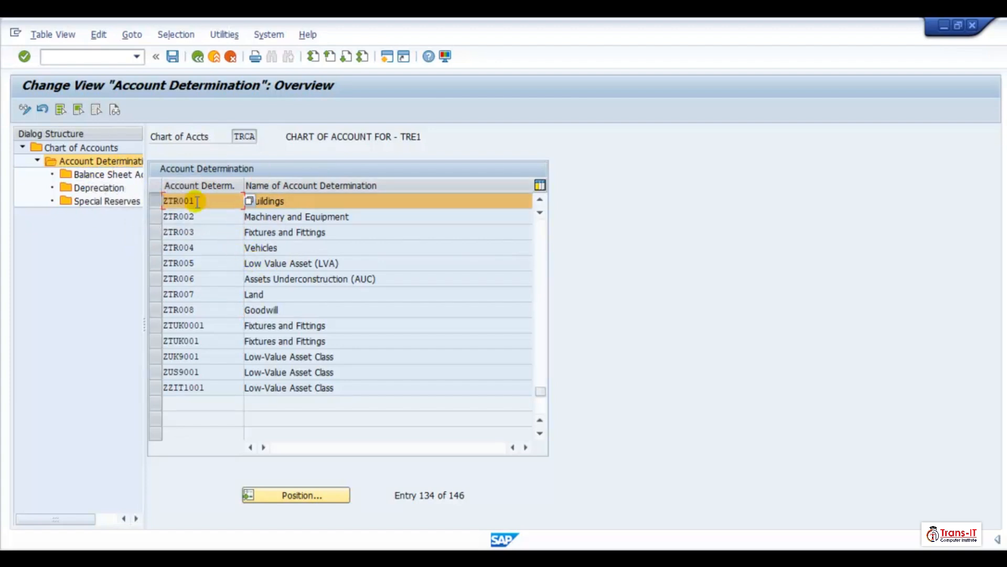
pyautogui.doubleClick(88, 188)
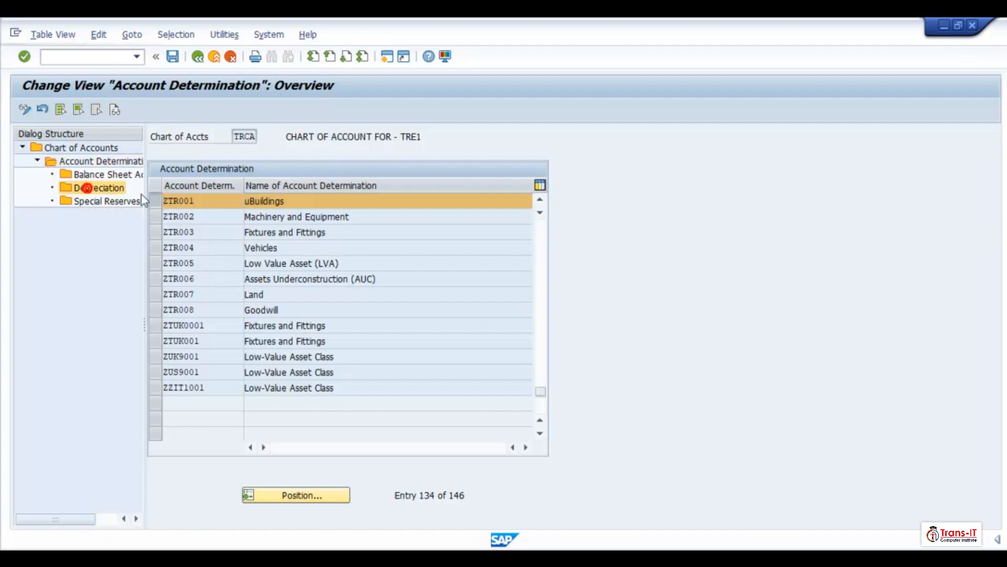
pyautogui.click(289, 283)
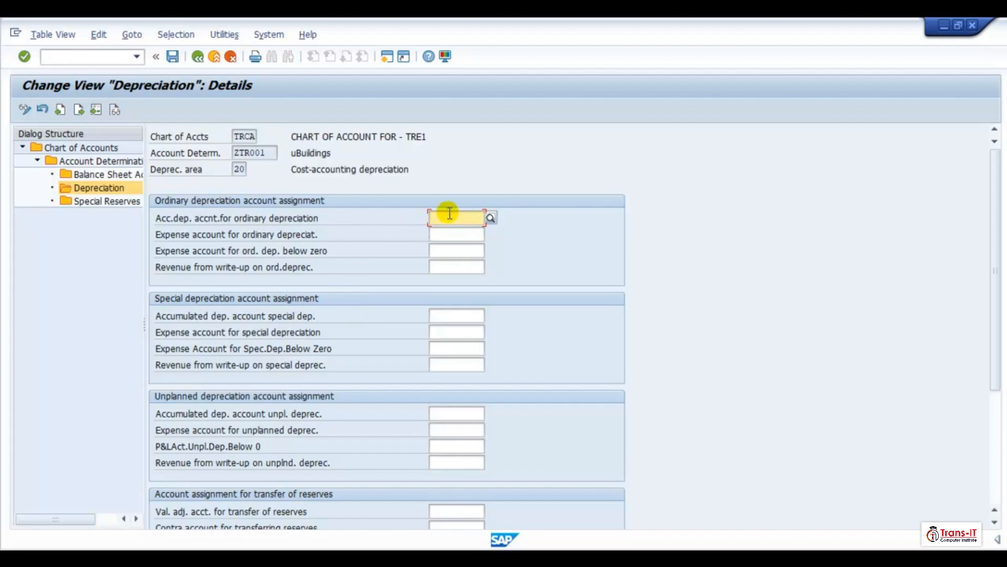
# - Enter 570080 and 570050 as ZTR001 area 20's ordinary accumulated and expense depreciation accounts
pyautogui.write('570080')
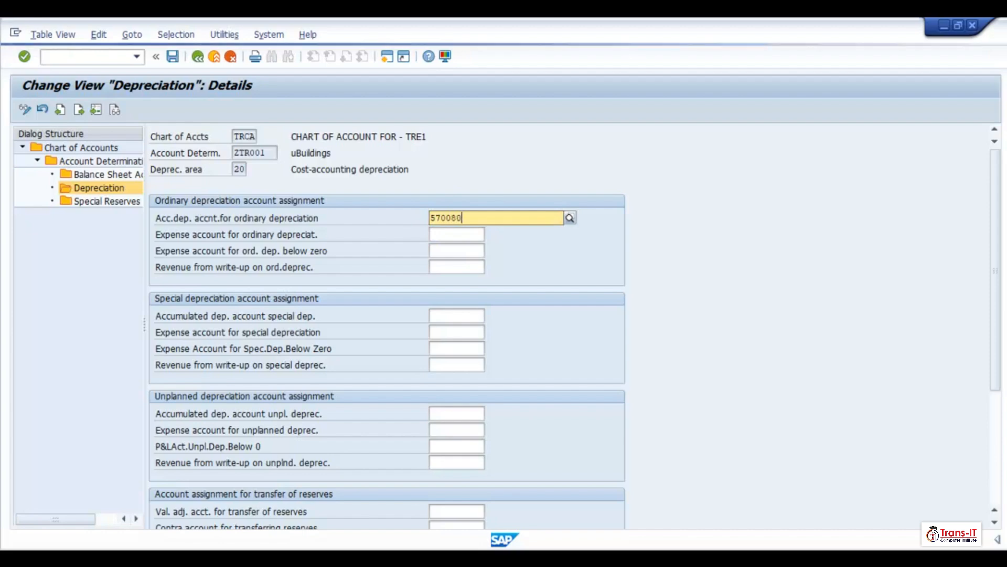
pyautogui.click(456, 236)
pyautogui.click(451, 233)
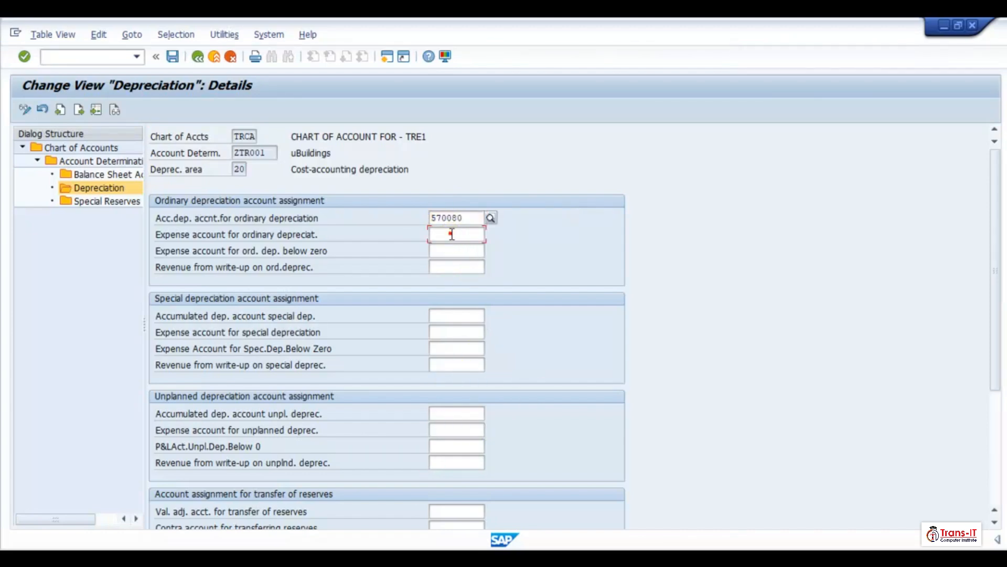
pyautogui.write('570')
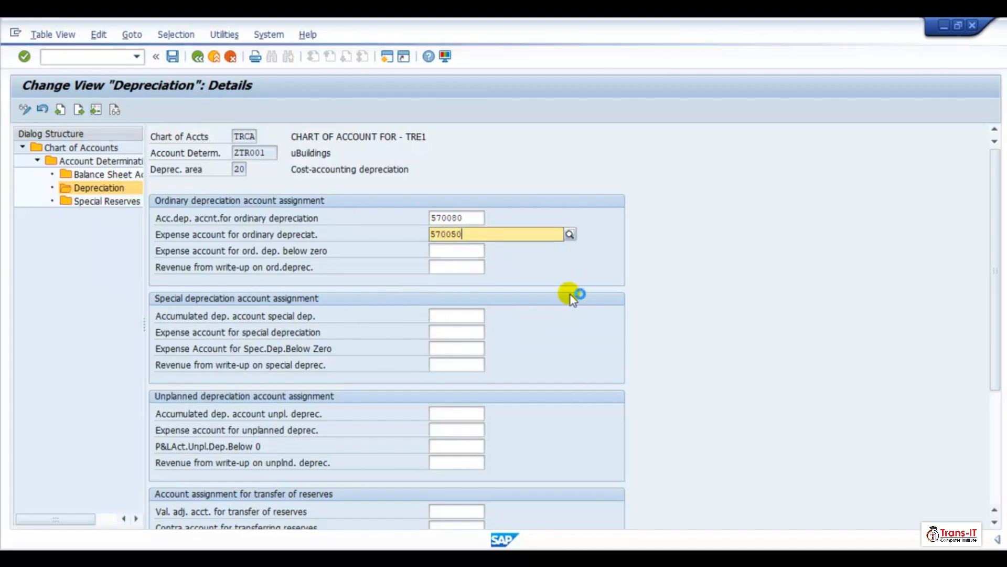
pyautogui.write('050')
pyautogui.click(480, 269)
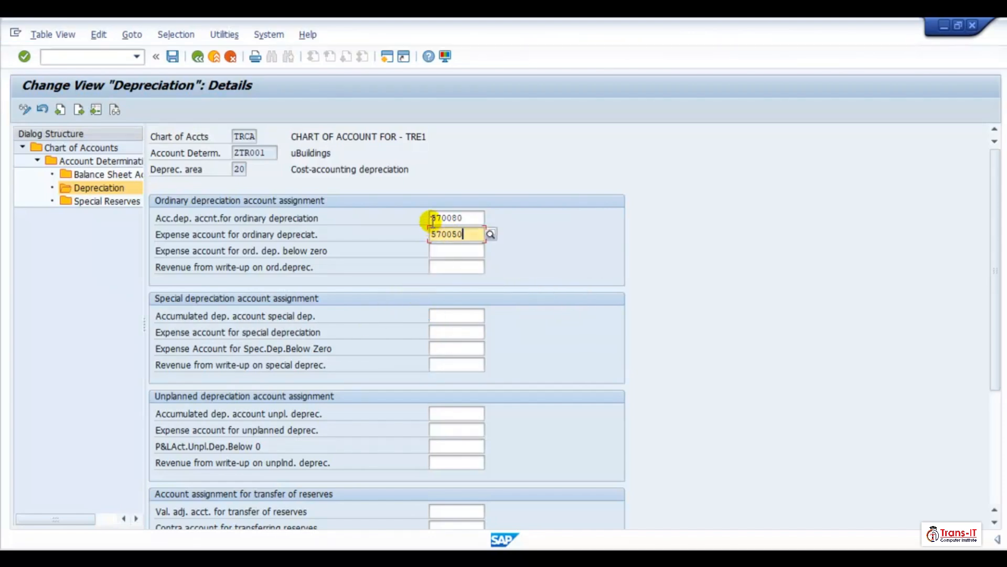
pyautogui.click(438, 217)
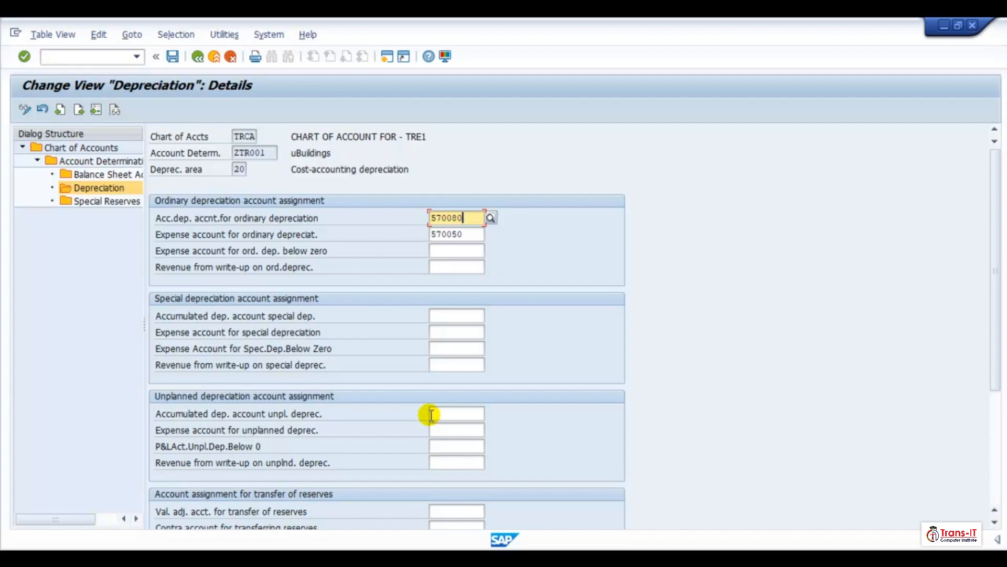
# - Enter 570080 and 570050 as ZTR001 area 20's unplanned depreciation and revaluation accumulated and offsetting accounts
pyautogui.click(431, 415)
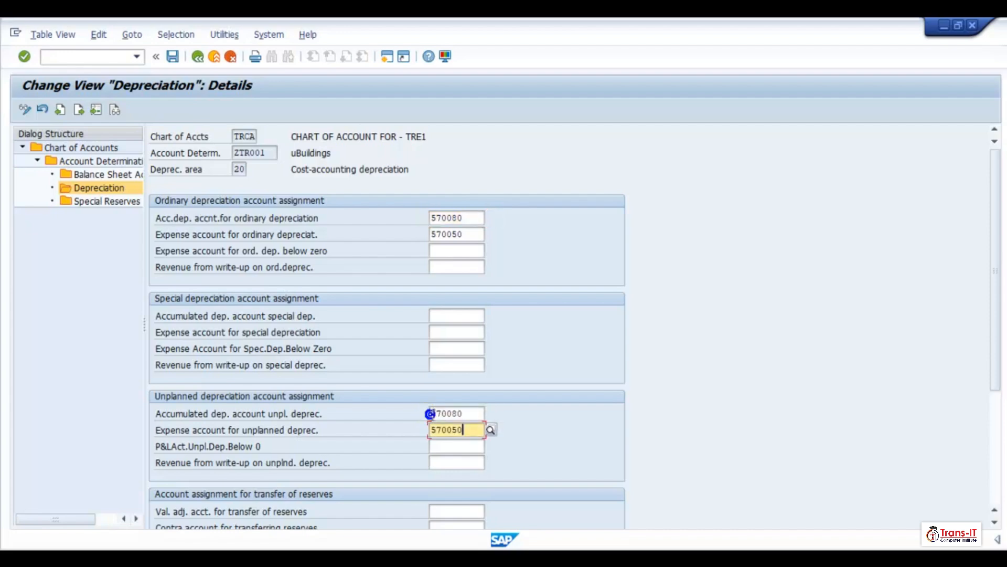
pyautogui.scroll(-5, 443, 443)
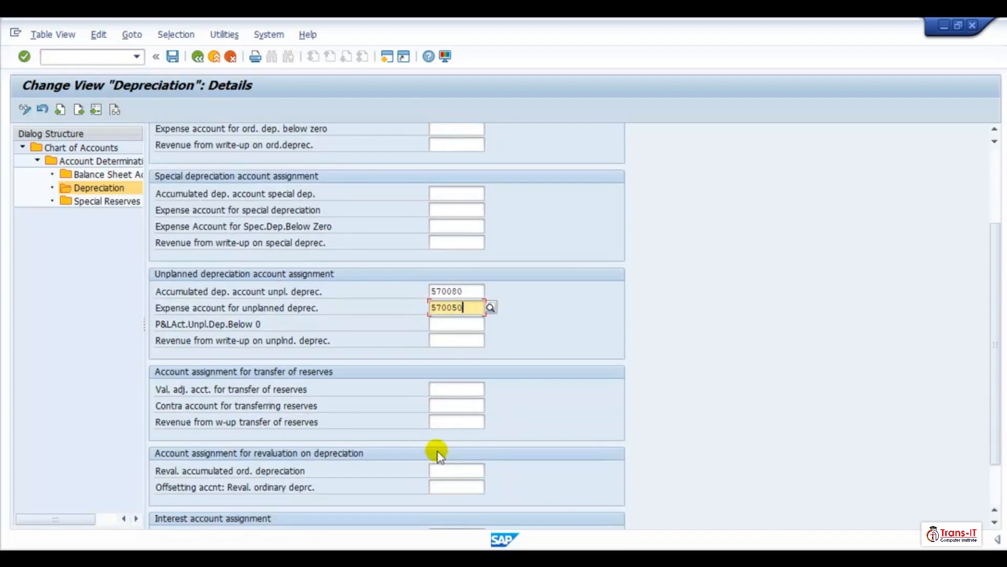
pyautogui.scroll(-1, 470, 508)
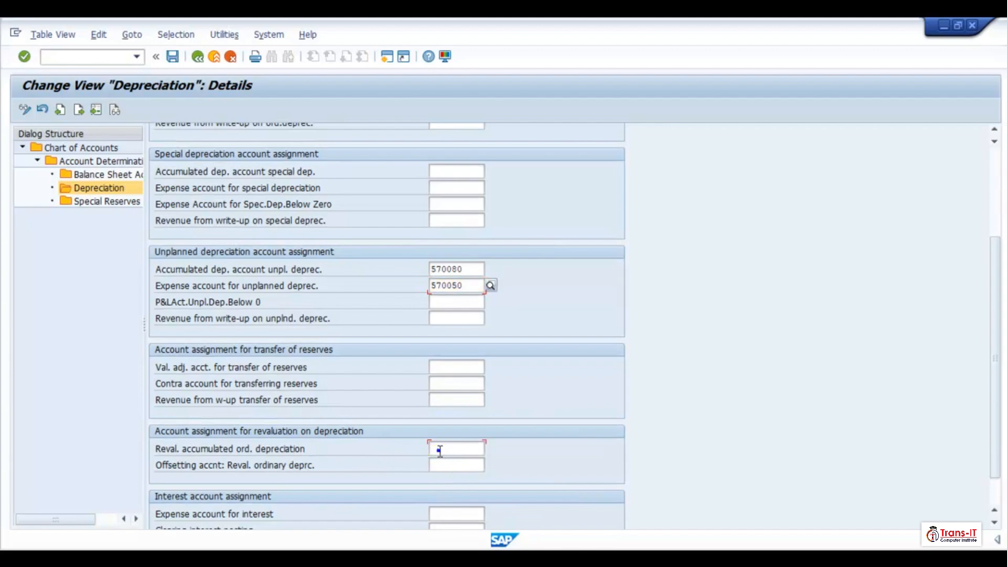
pyautogui.click(438, 450)
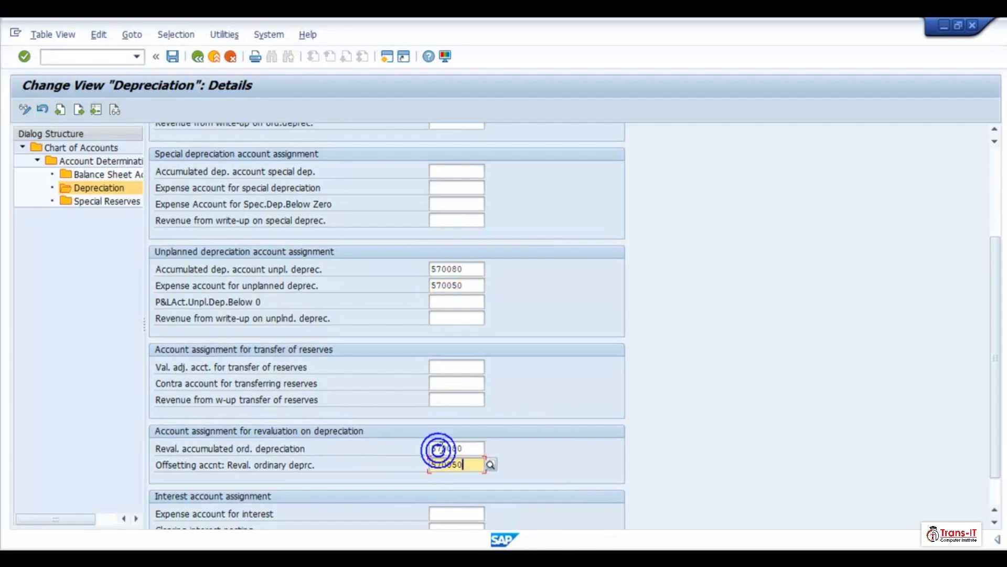
pyautogui.scroll(5, 443, 268)
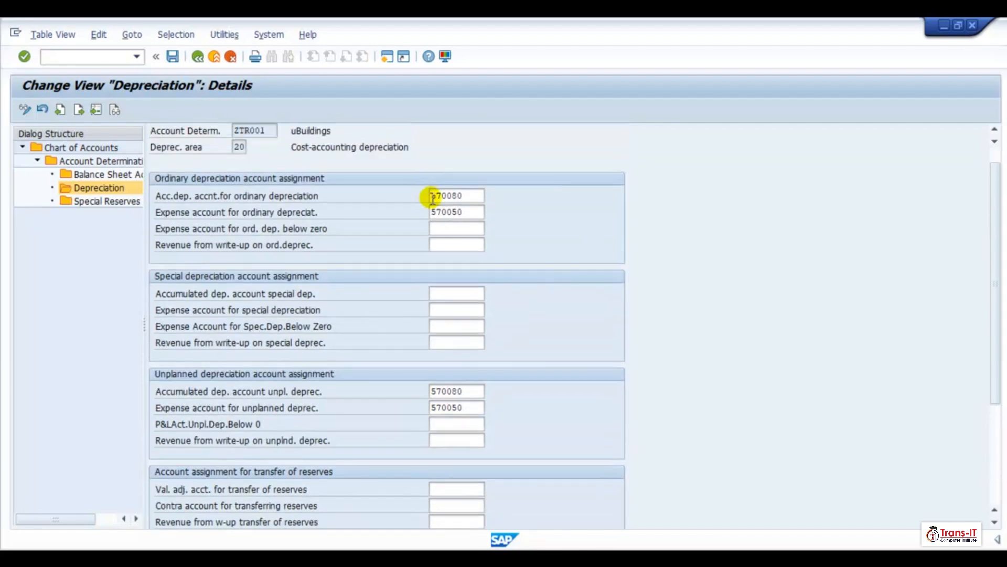
pyautogui.doubleClick(434, 196)
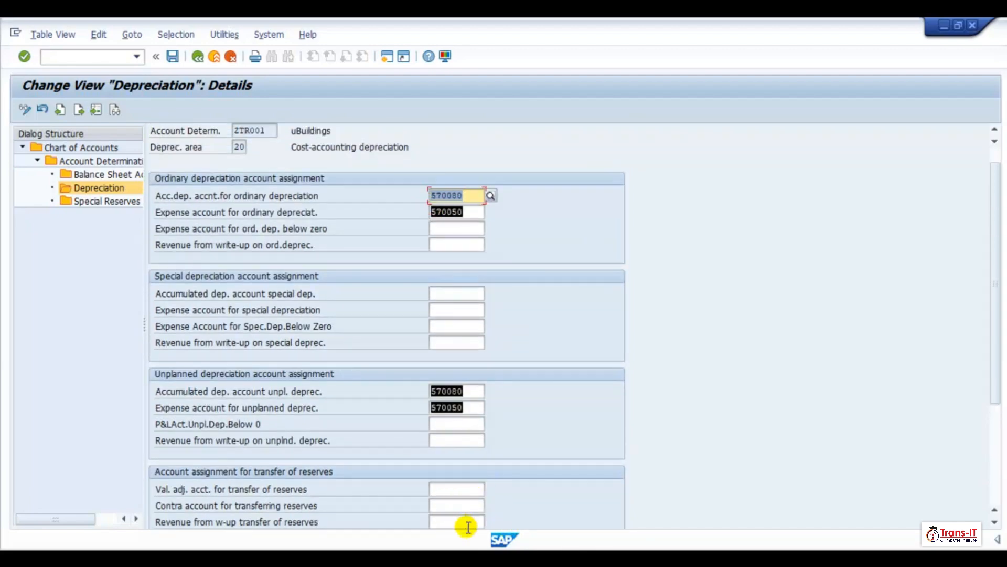
pyautogui.scroll(-5, 443, 439)
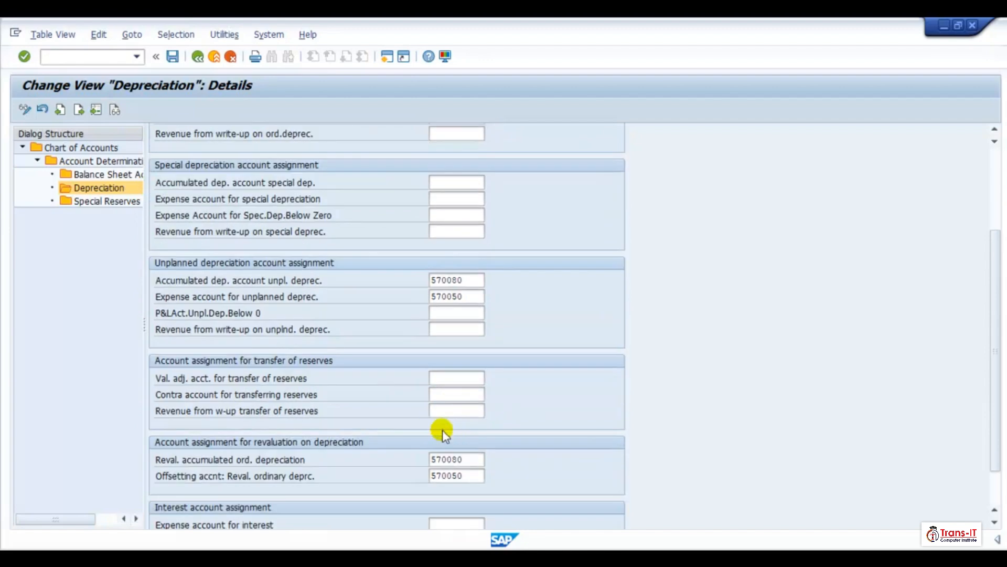
# - Save ZTR001 area 20 and return to the account determination overview
pyautogui.click(173, 56)
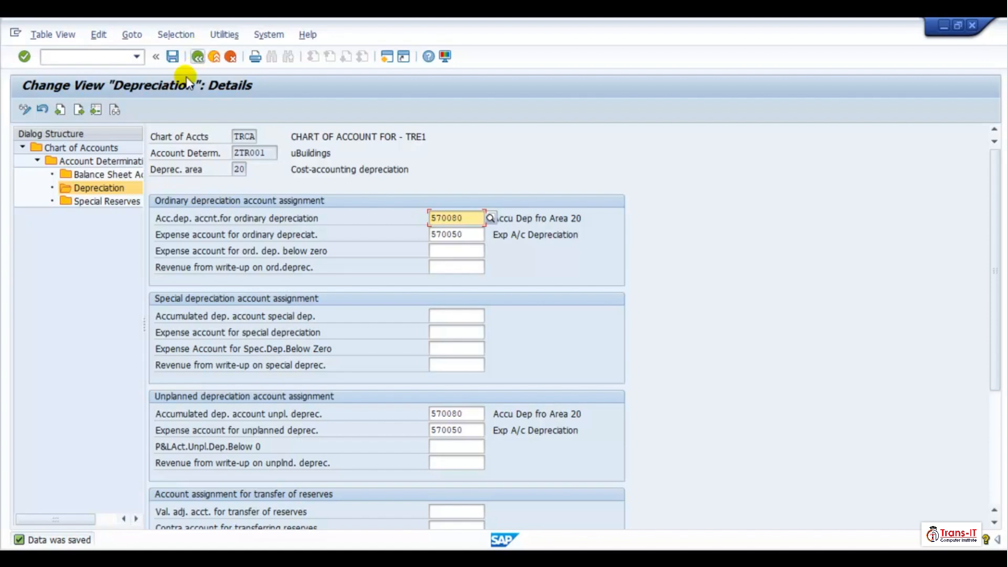
pyautogui.click(199, 58)
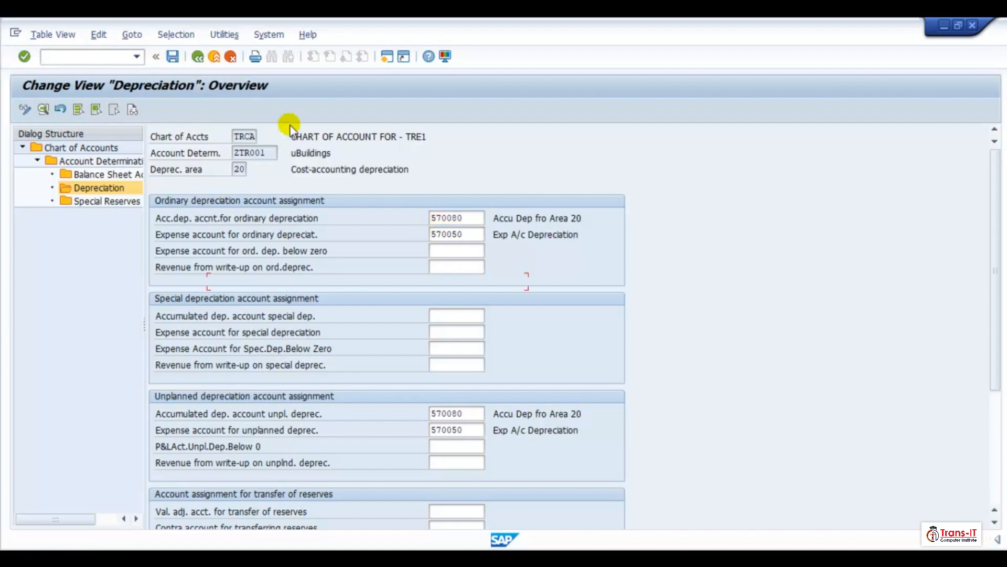
pyautogui.click(195, 58)
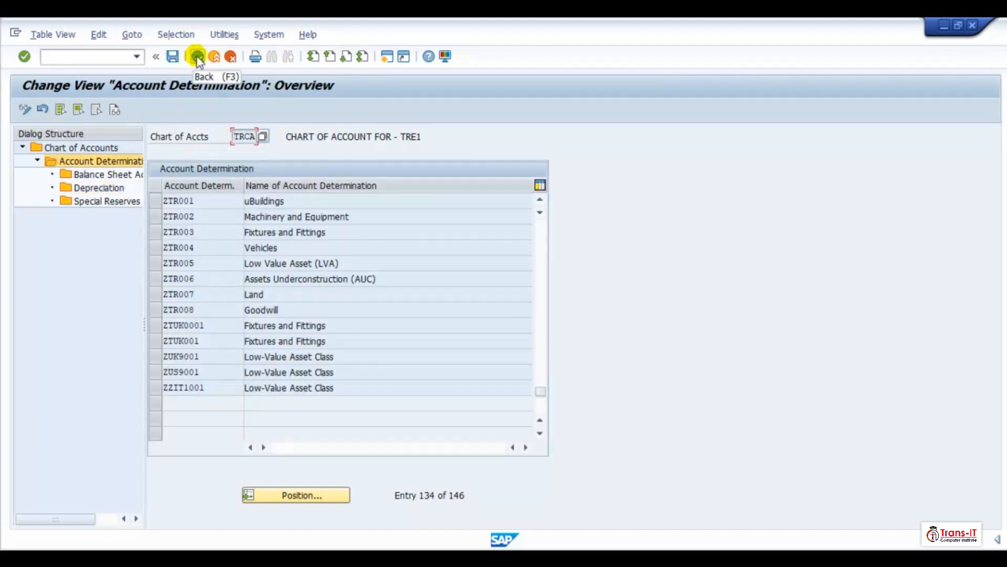
# - Open the depreciation area 20 details for account determination ZTR002 Machinery and Equipment
pyautogui.click(158, 215)
pyautogui.doubleClick(97, 188)
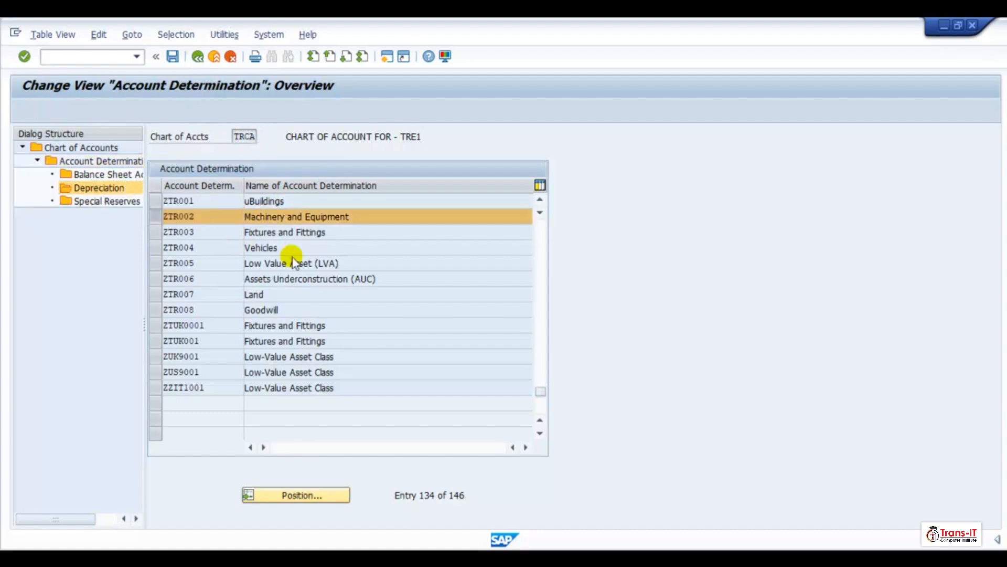
pyautogui.doubleClick(265, 285)
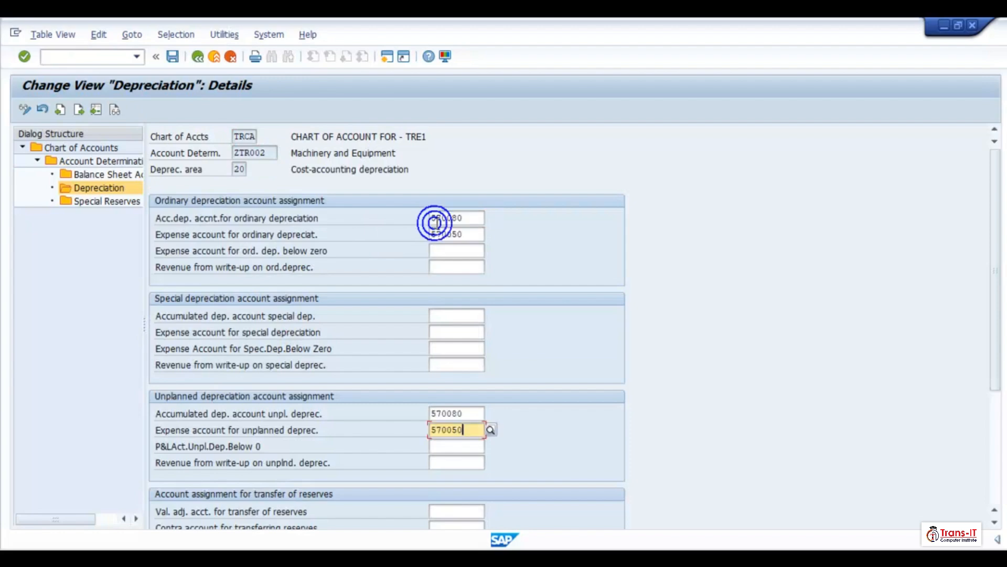
# - Enter 570080 and 570050 in ZTR002 area 20's ordinary, unplanned and revaluation depreciation accounts
pyautogui.scroll(-3, 464, 484)
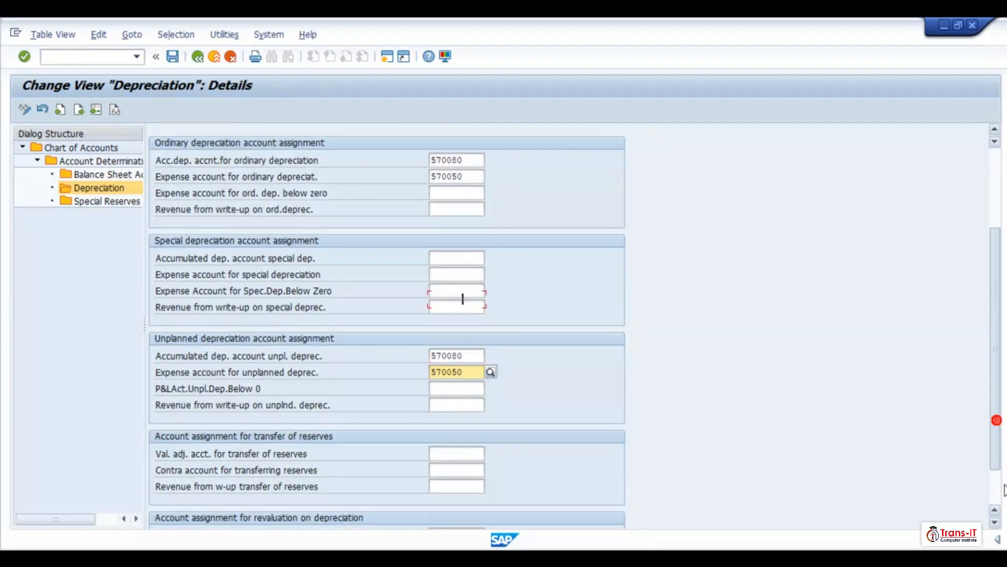
pyautogui.scroll(-3, 670, 375)
pyautogui.moveTo(431, 233); pyautogui.dragTo(472, 257)
pyautogui.rightClick(442, 412)
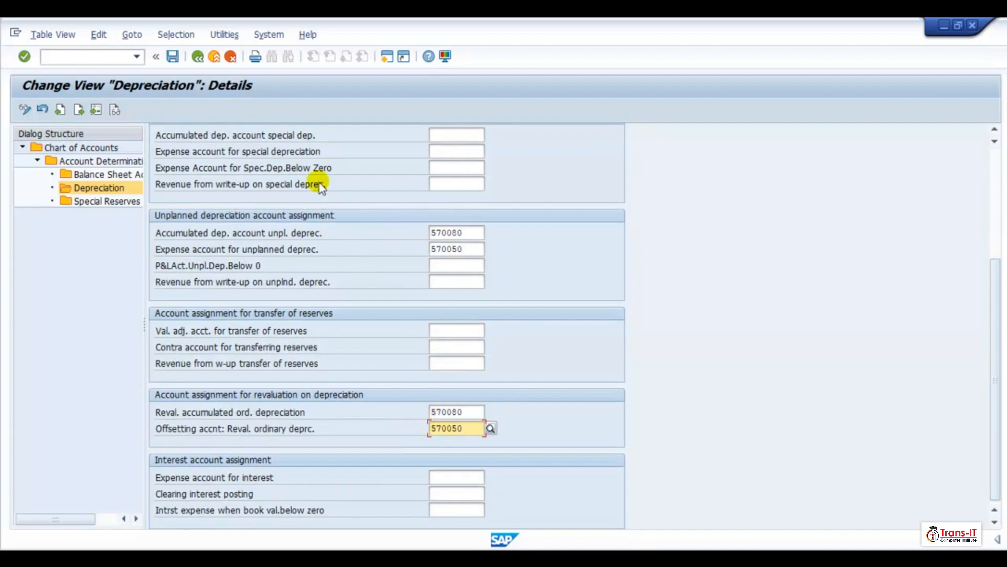
# - Save ZTR002 area 20 and return to the account determination overview
pyautogui.click(173, 56)
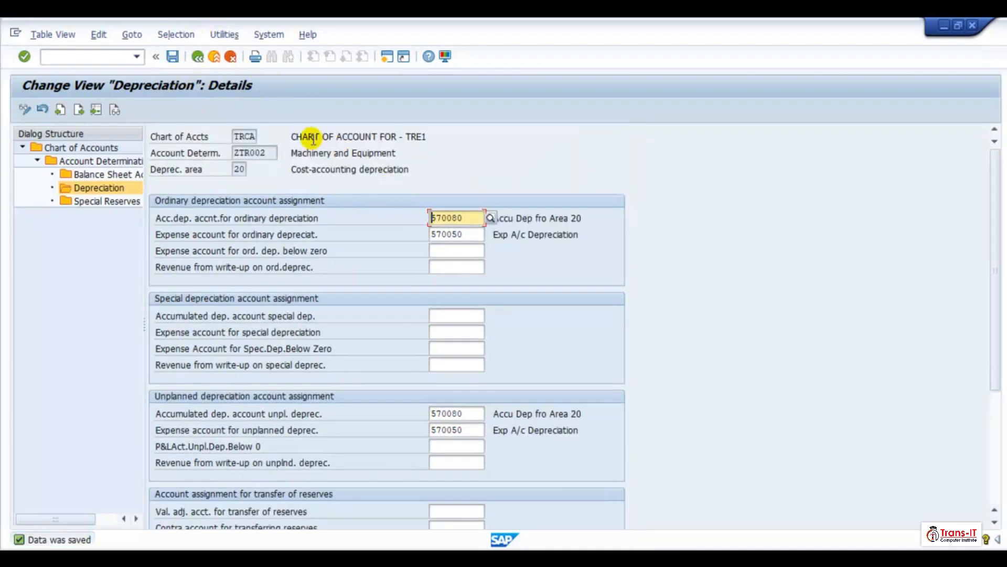
pyautogui.click(198, 58)
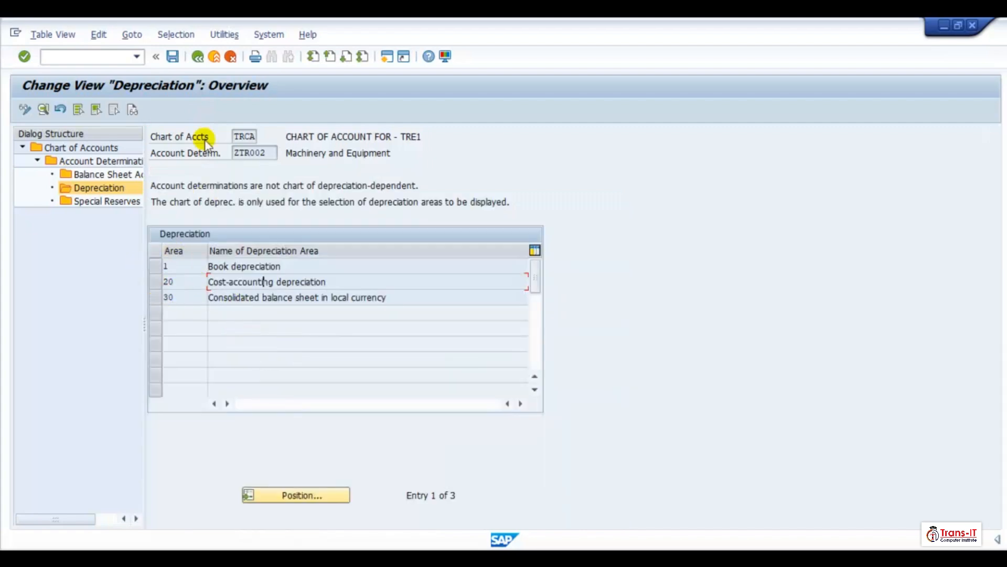
pyautogui.click(197, 56)
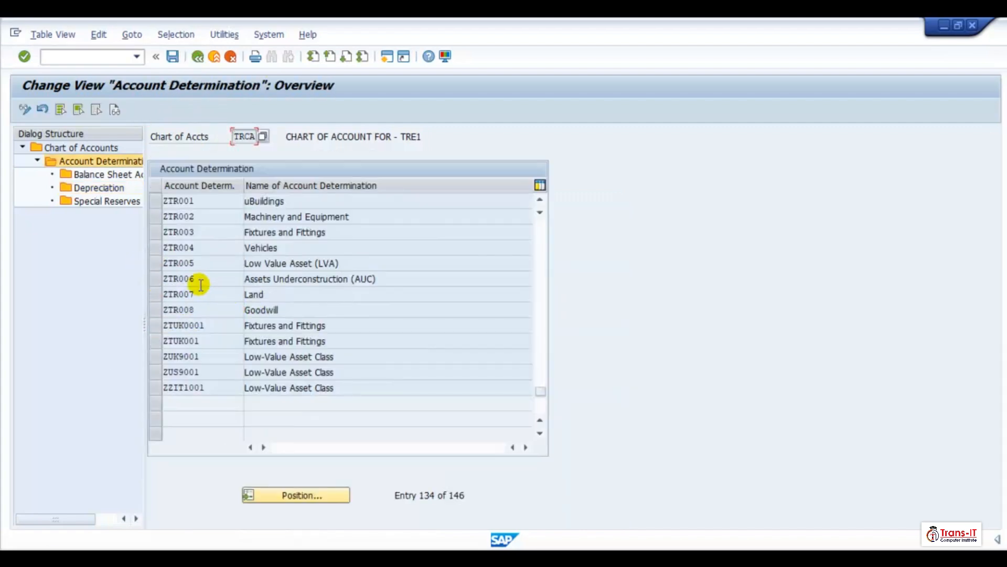
# - Open the depreciation area 20 details for account determination ZTR003 Fixtures and Fittings
pyautogui.click(159, 232)
pyautogui.doubleClick(97, 187)
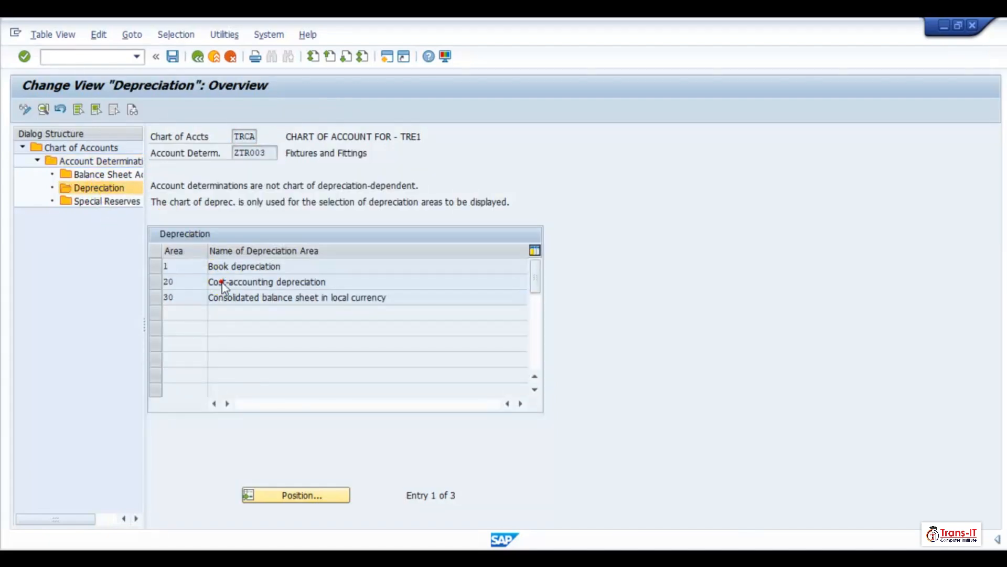
pyautogui.doubleClick(352, 282)
# - Enter 570080 and 570050 as ZTR003 area 20's ordinary and unplanned accumulated and expense depreciation accounts
pyautogui.write('570080')
pyautogui.press('Tab')
pyautogui.write('570050')
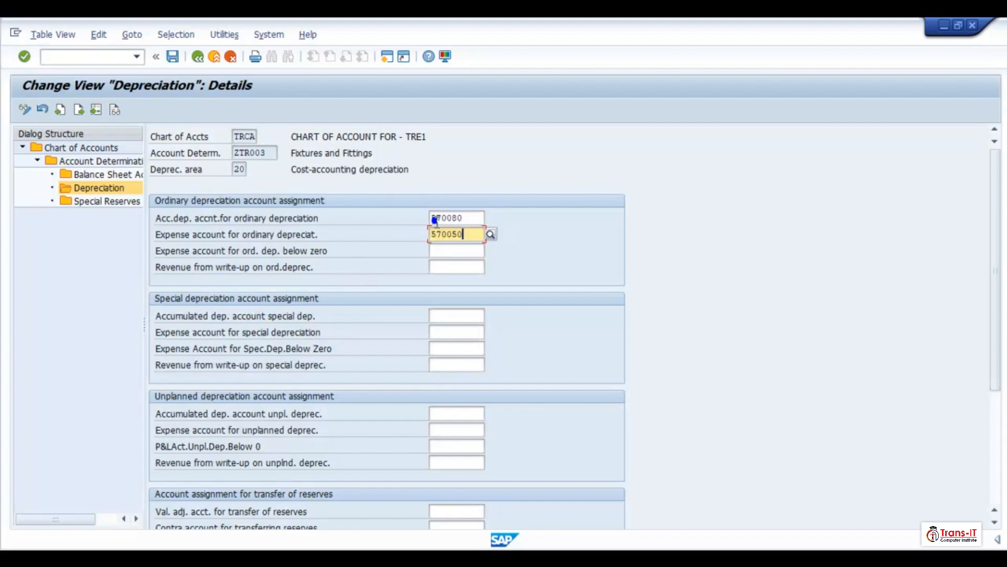
pyautogui.click(434, 414)
pyautogui.write('570080')
pyautogui.press('Tab')
pyautogui.write('570050')
pyautogui.scroll(-2, 438, 509)
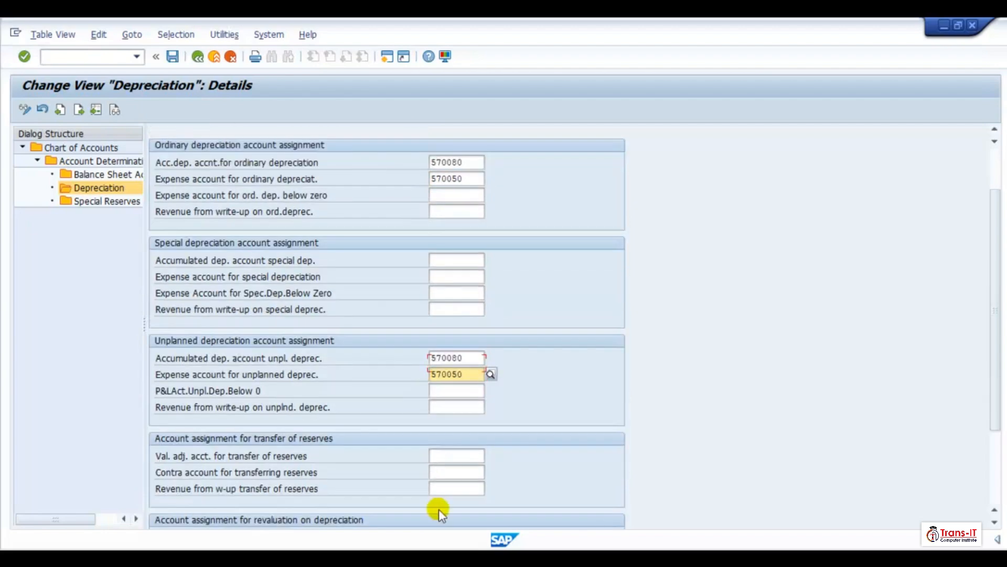
# - Enter 570080 and 570050 as ZTR003 area 20's revaluation accumulated and offsetting depreciation accounts
pyautogui.scroll(-2, 439, 508)
pyautogui.click(435, 482)
pyautogui.write('570080')
pyautogui.press('Tab')
pyautogui.write('570050')
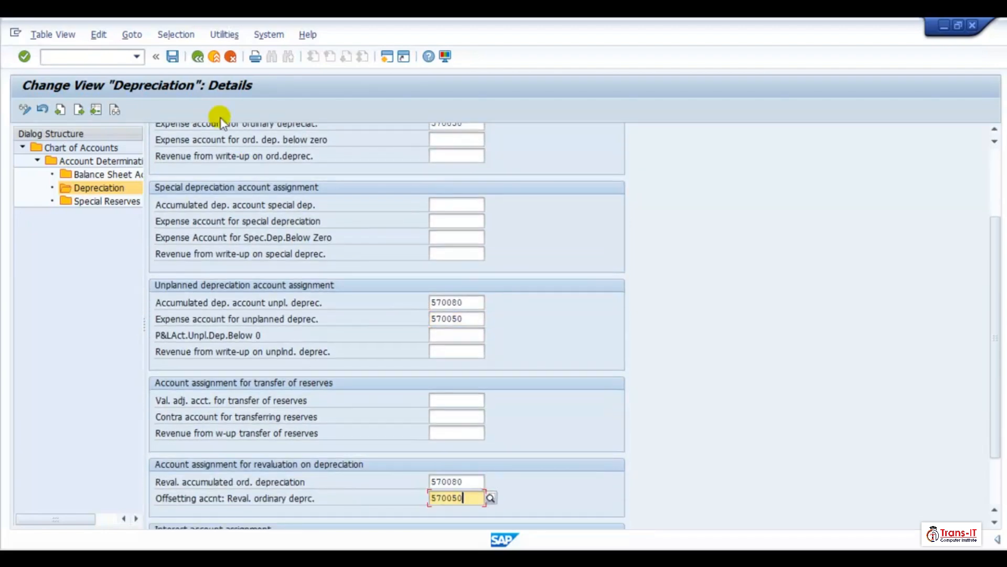
# - Save ZTR003 area 20 and return to the account determination overview
pyautogui.click(172, 57)
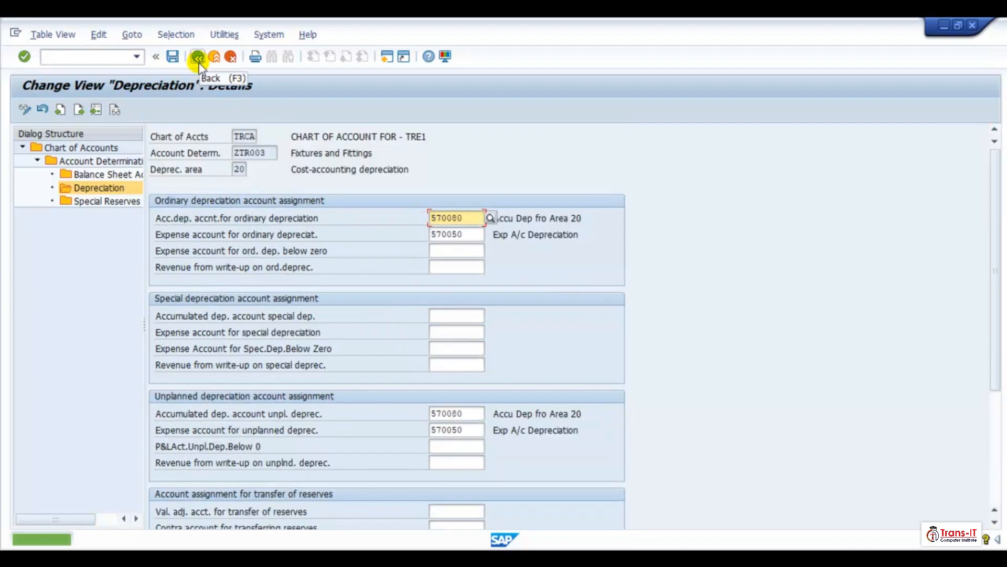
pyautogui.click(198, 57)
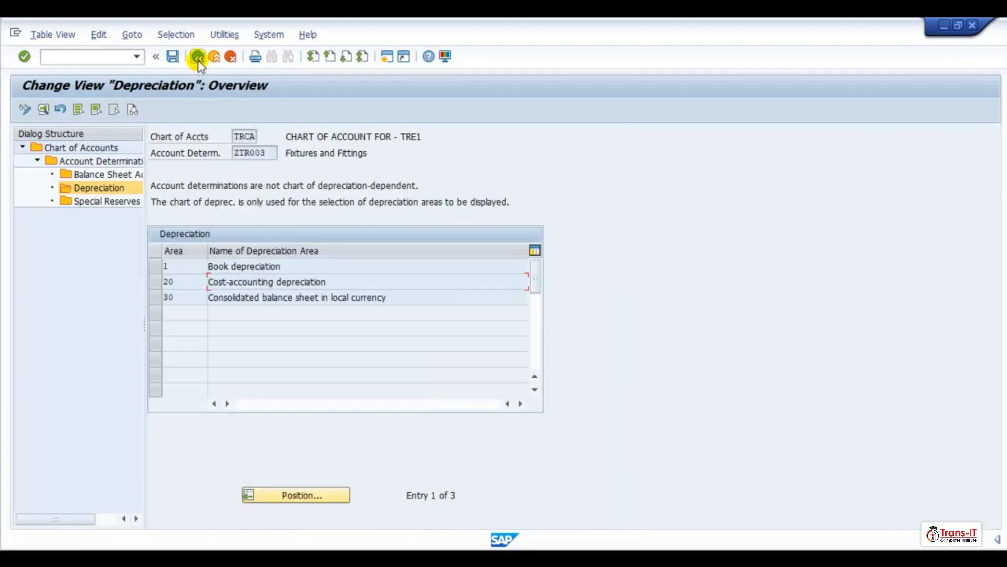
pyautogui.click(198, 57)
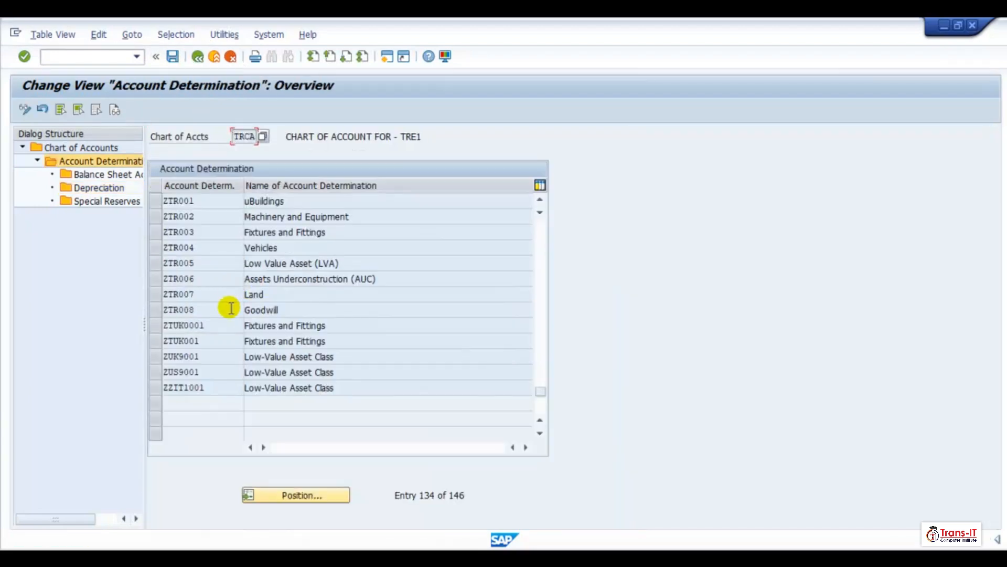
# - Open the depreciation area 20 details for account determination ZTR004 Vehicles
pyautogui.click(152, 249)
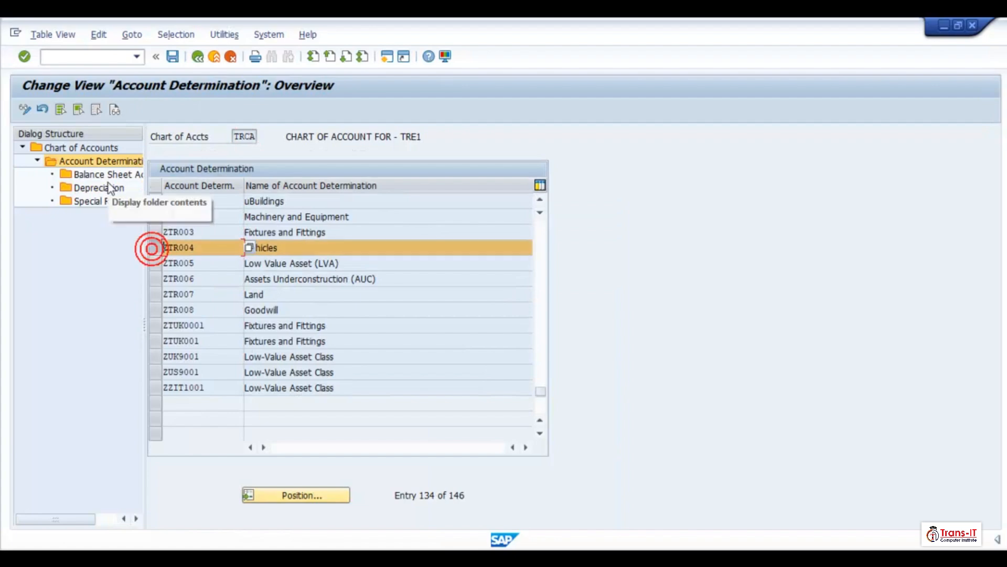
pyautogui.doubleClick(105, 188)
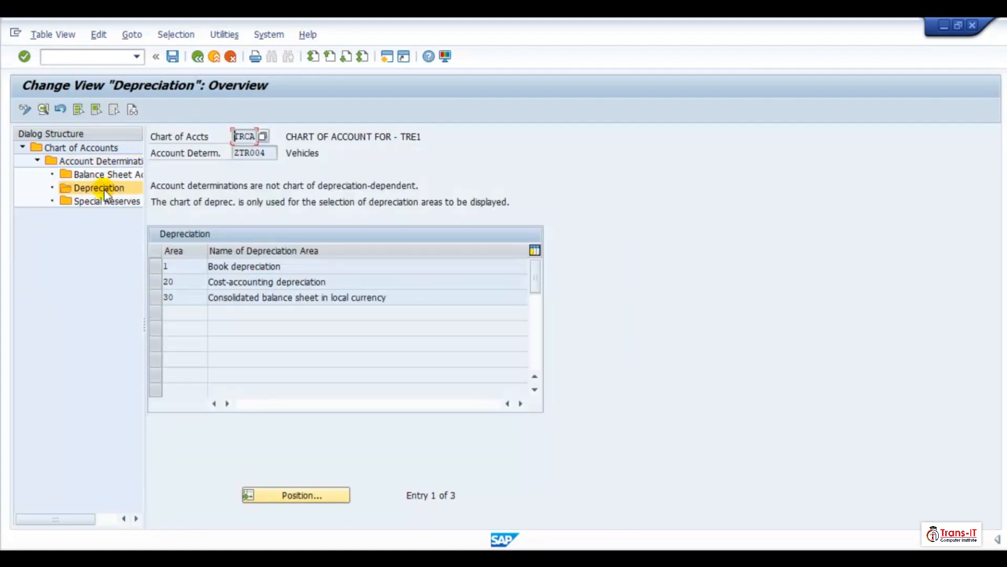
pyautogui.doubleClick(270, 281)
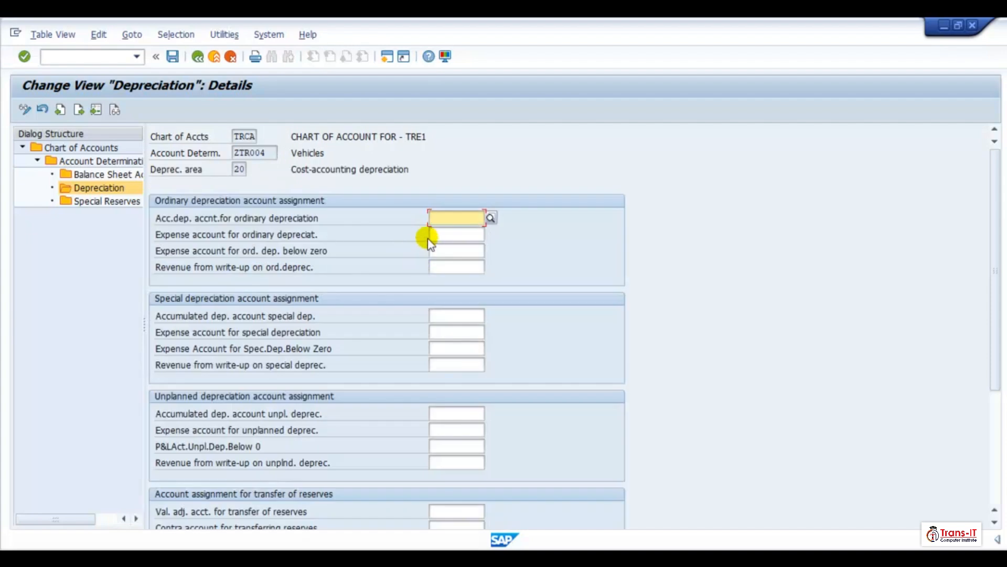
# - Paste 570080 and 570050 into ZTR004 area 20's ordinary, unplanned and revaluation depreciation accounts
pyautogui.hotkey('ctrl', 'v')
pyautogui.click(440, 413)
pyautogui.hotkey('ctrl', 'v')
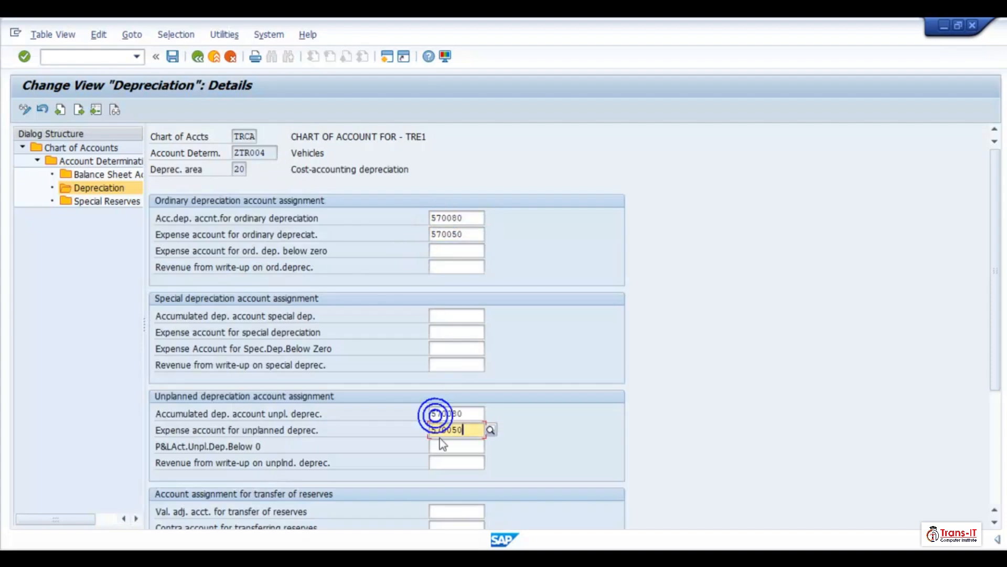
pyautogui.scroll(-3, 434, 470)
pyautogui.click(437, 494)
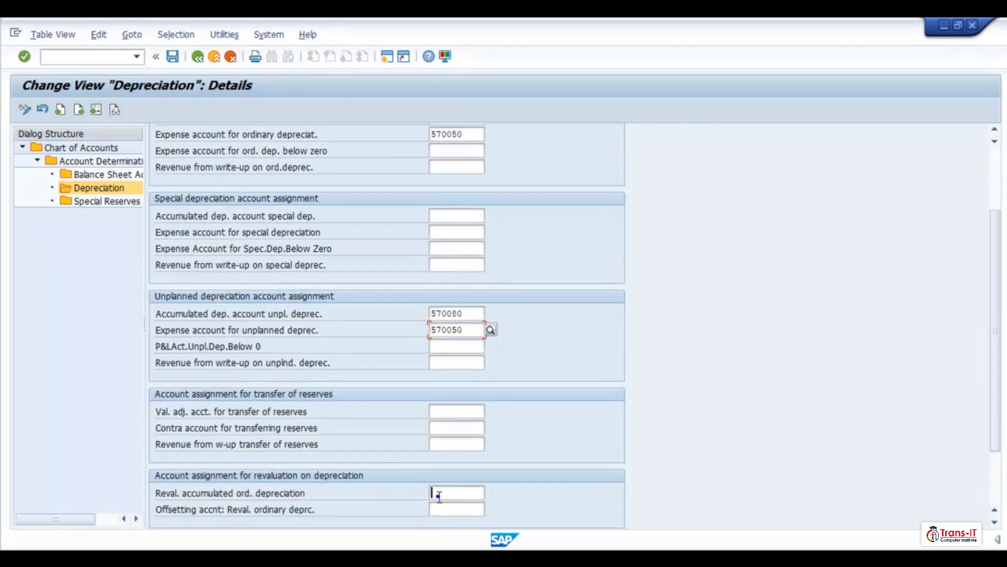
pyautogui.hotkey('ctrl', 'v')
# - Save ZTR004 area 20 and return to the account determination overview
pyautogui.click(172, 56)
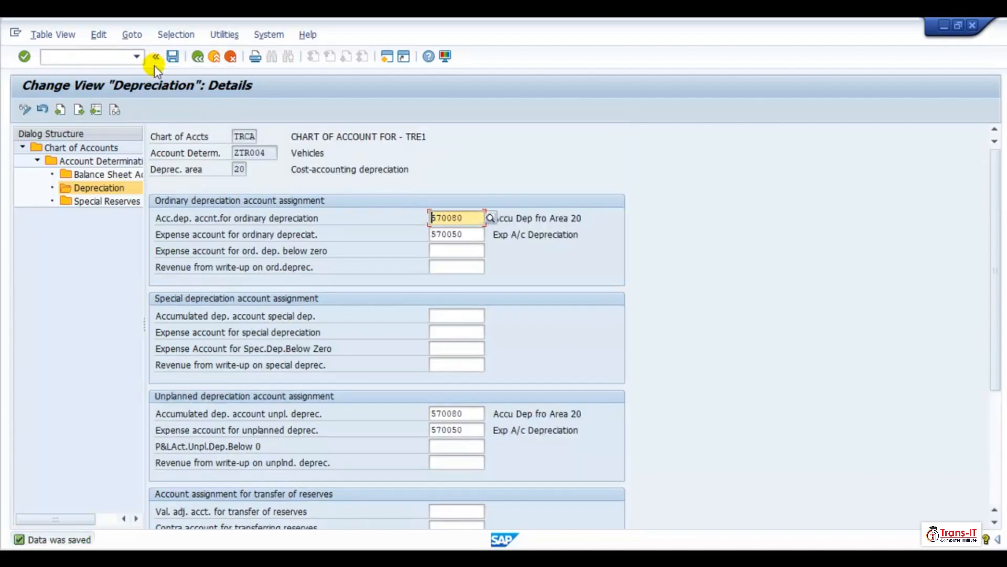
pyautogui.click(196, 57)
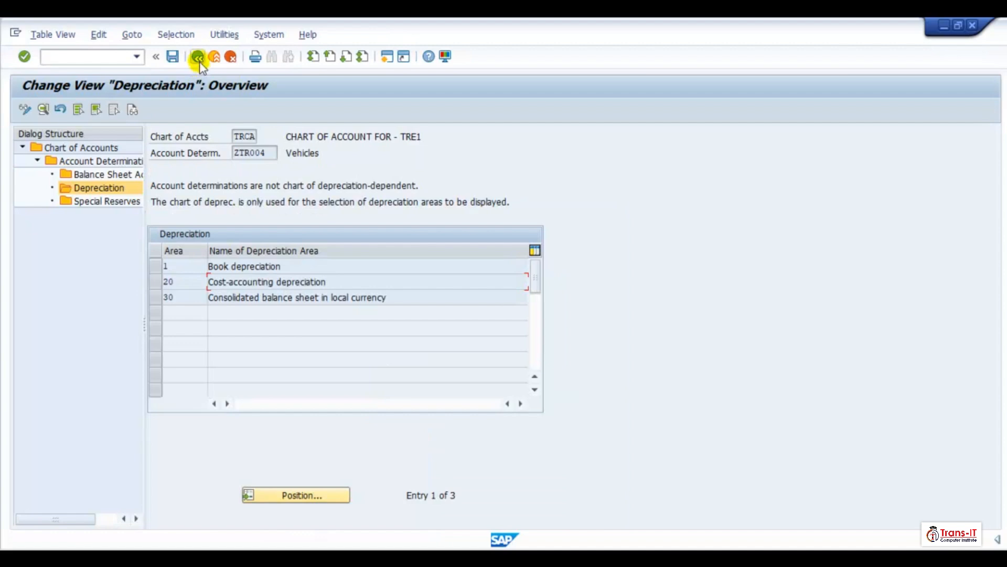
pyautogui.click(198, 58)
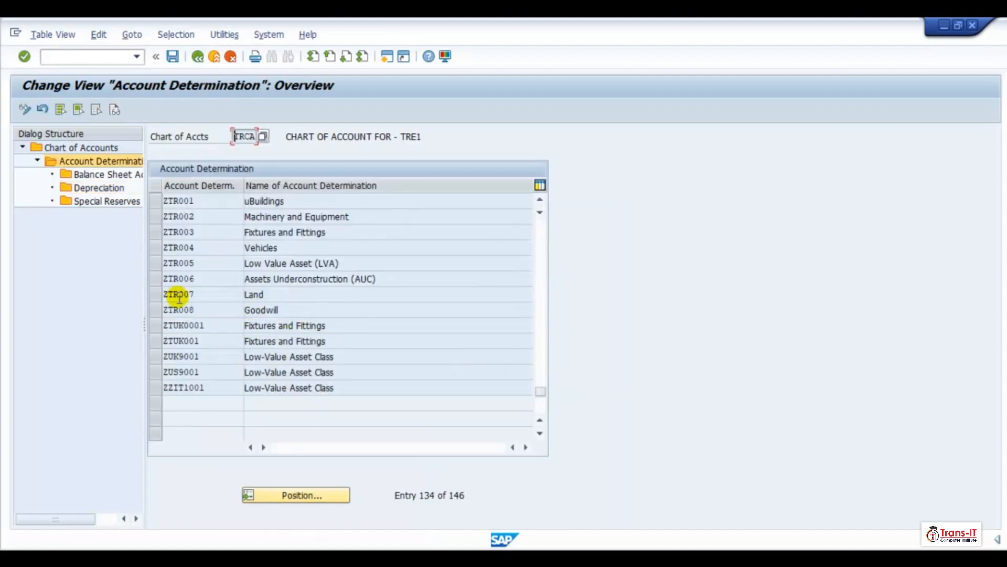
# - Open the depreciation area 20 details for account determination ZTR005 Low Value Asset (LVA)
pyautogui.click(153, 263)
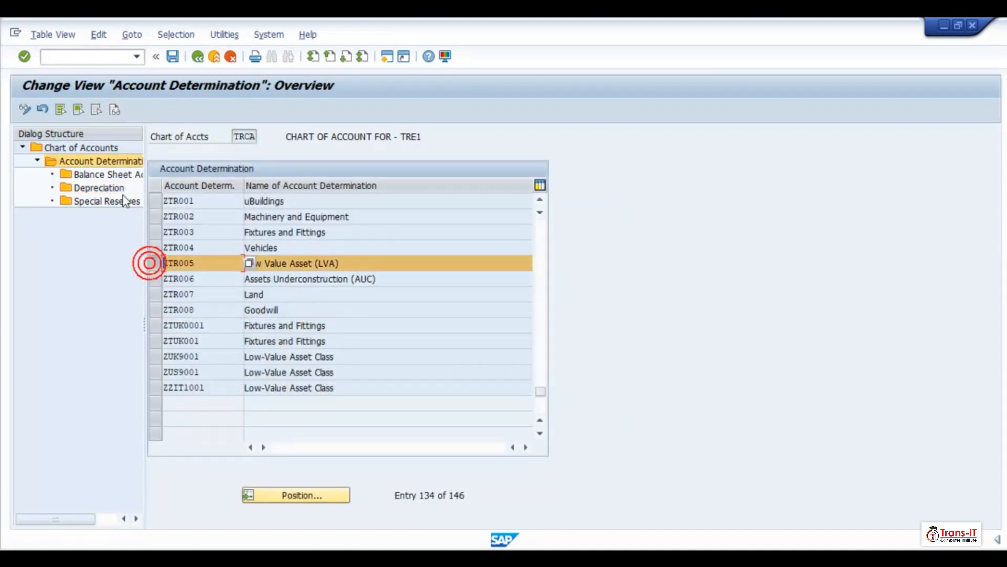
pyautogui.click(97, 188)
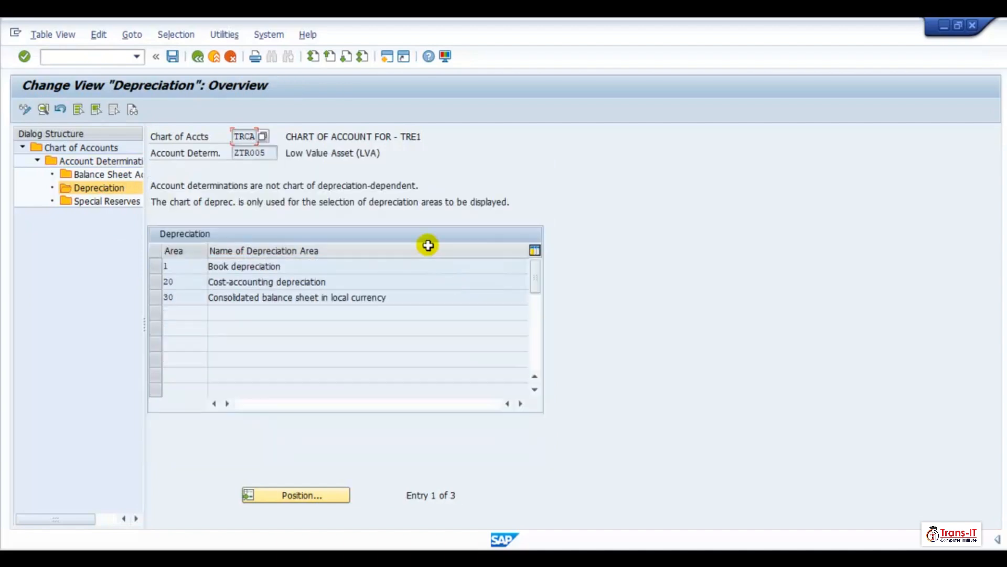
pyautogui.doubleClick(243, 282)
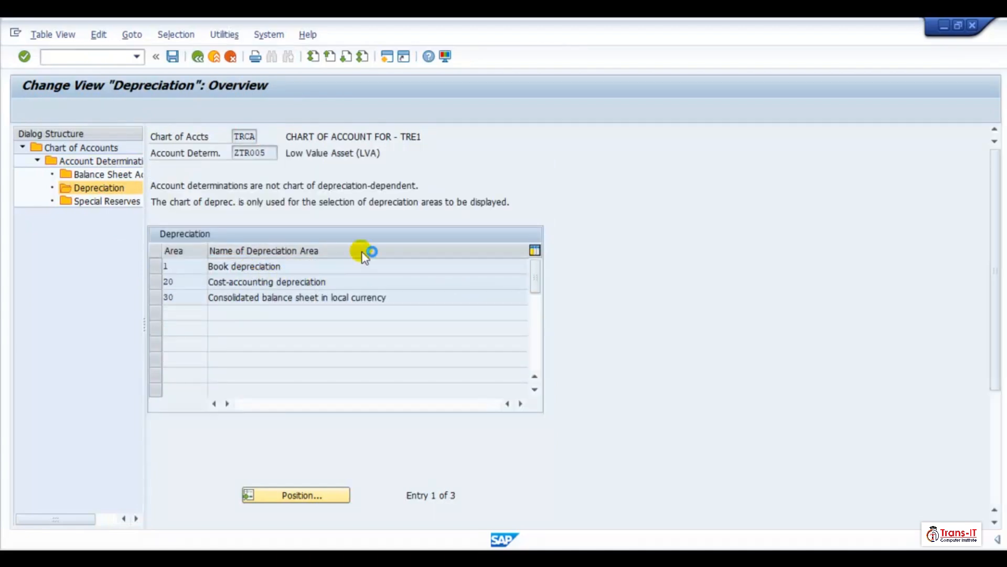
# - Paste 570080 and 570050 into ZTR005 area 20's ordinary, unplanned and revaluation depreciation accounts
pyautogui.rightClick(443, 221)
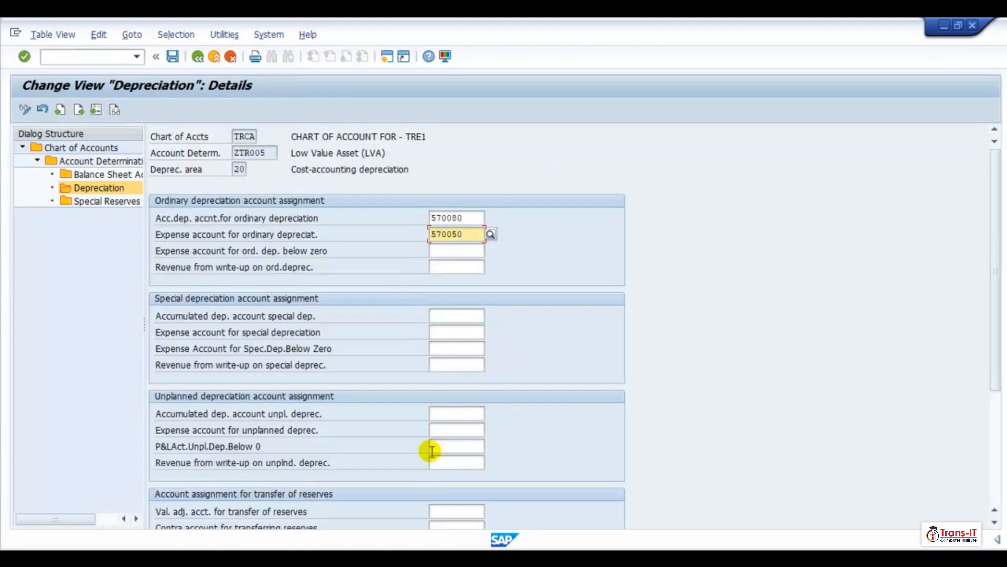
pyautogui.click(440, 418)
pyautogui.rightClick(441, 420)
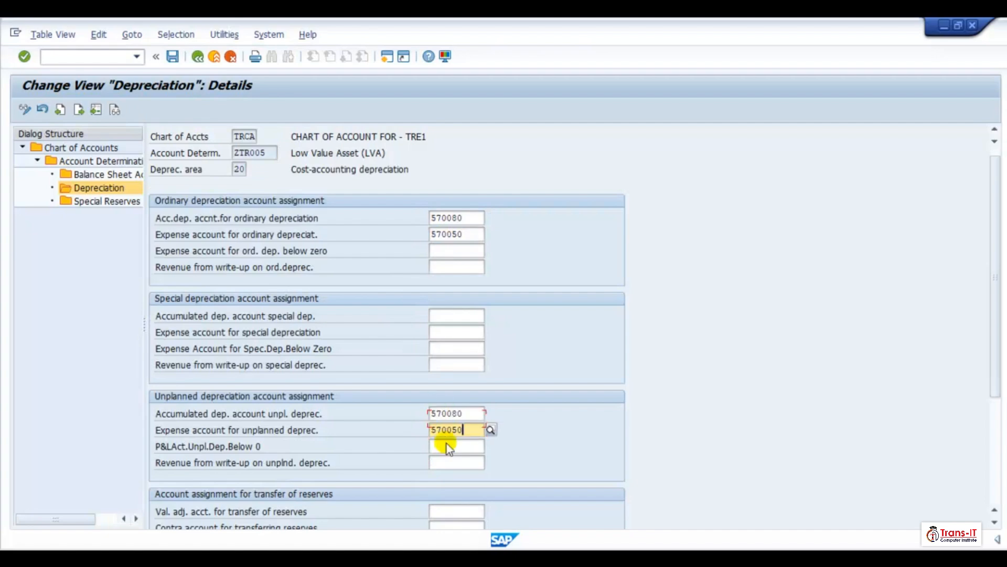
pyautogui.scroll(-2, 443, 462)
pyautogui.scroll(-1, 442, 496)
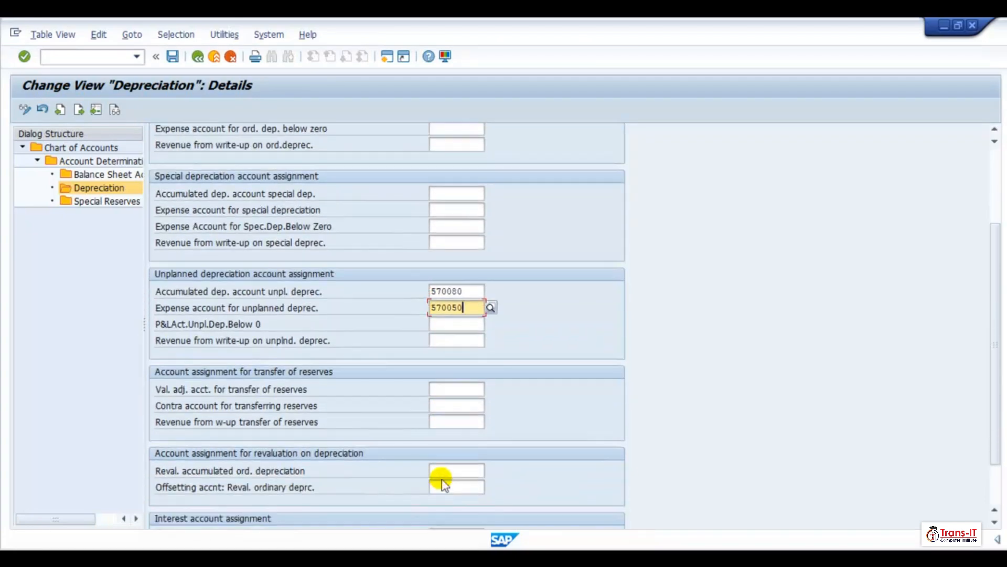
pyautogui.click(442, 472)
pyautogui.hotkey('ctrl', 'v')
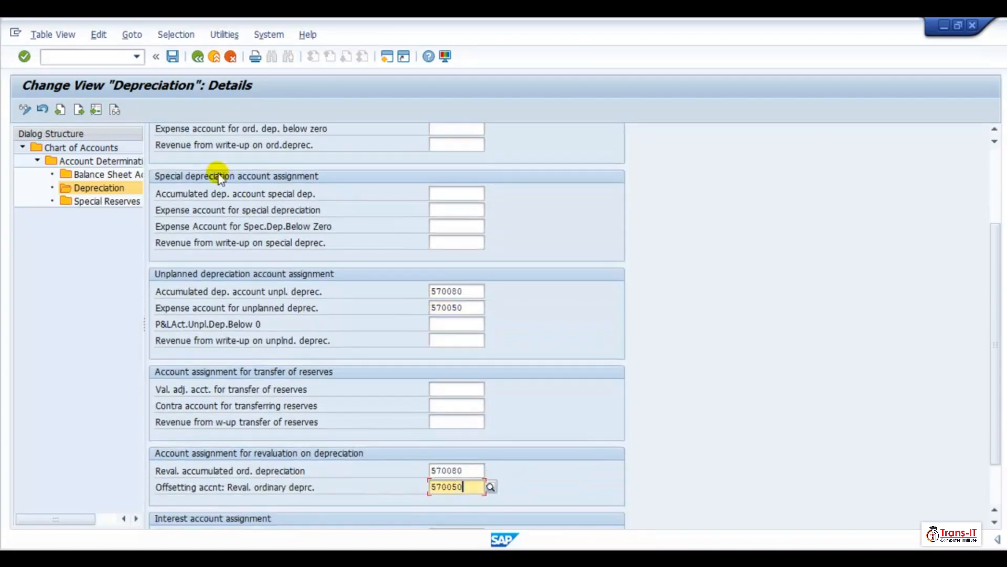
# - Save ZTR005 area 20 and return to the account determination overview
pyautogui.click(177, 59)
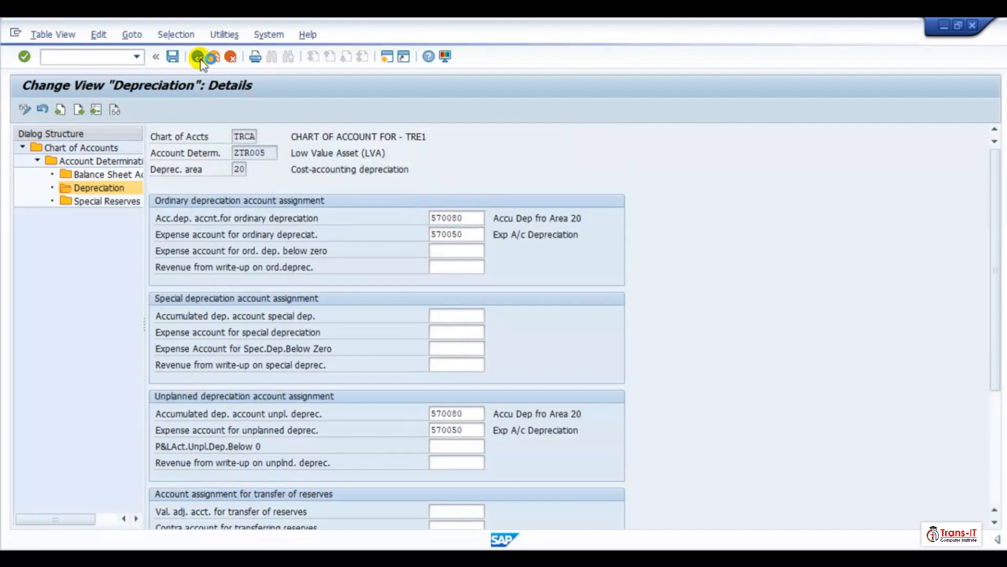
pyautogui.click(213, 57)
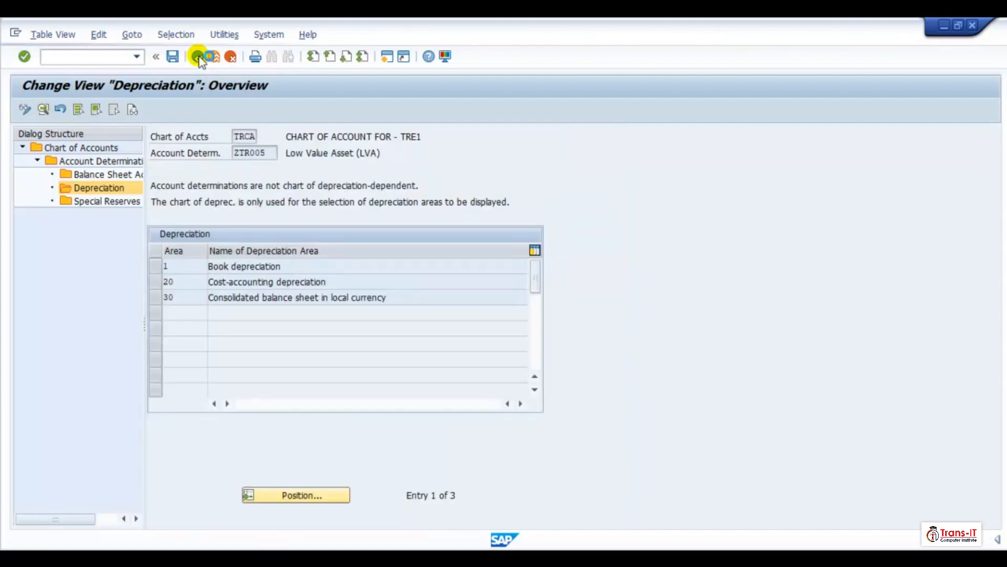
pyautogui.click(198, 57)
pyautogui.click(139, 304)
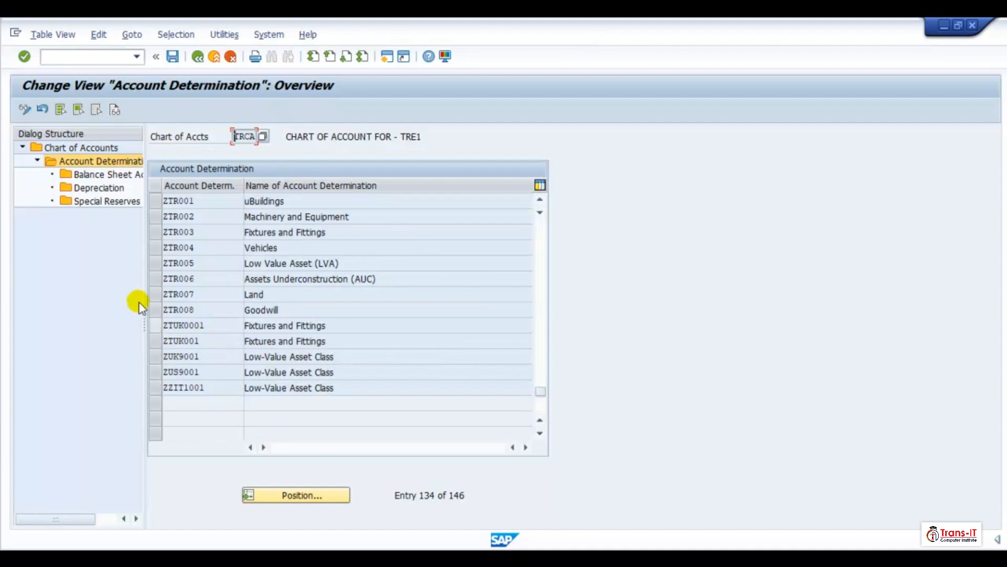
# - Open the depreciation area 20 details for account determination ZTR006 Assets Underconstruction (AUC)
pyautogui.click(152, 278)
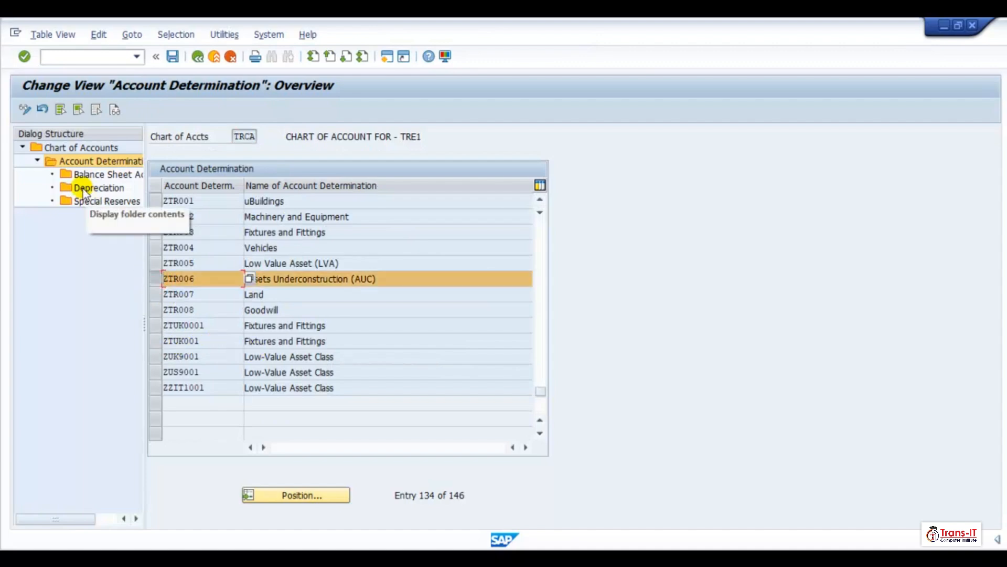
pyautogui.doubleClick(83, 189)
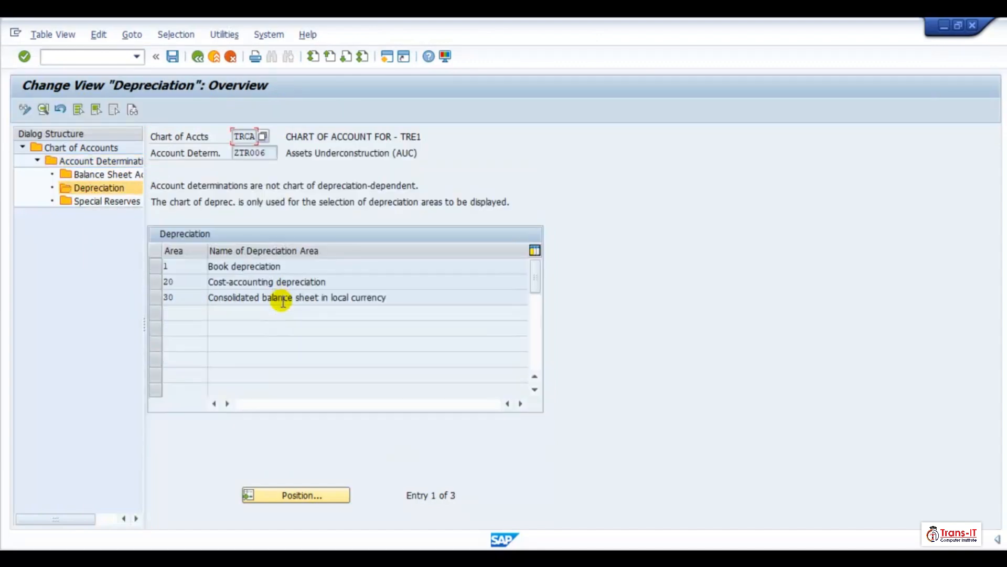
pyautogui.doubleClick(271, 282)
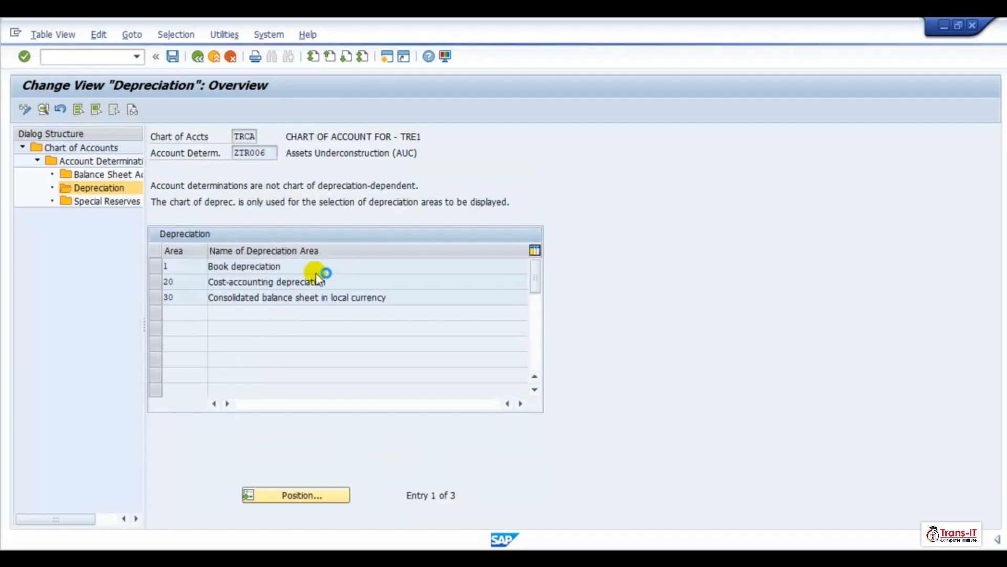
pyautogui.doubleClick(385, 281)
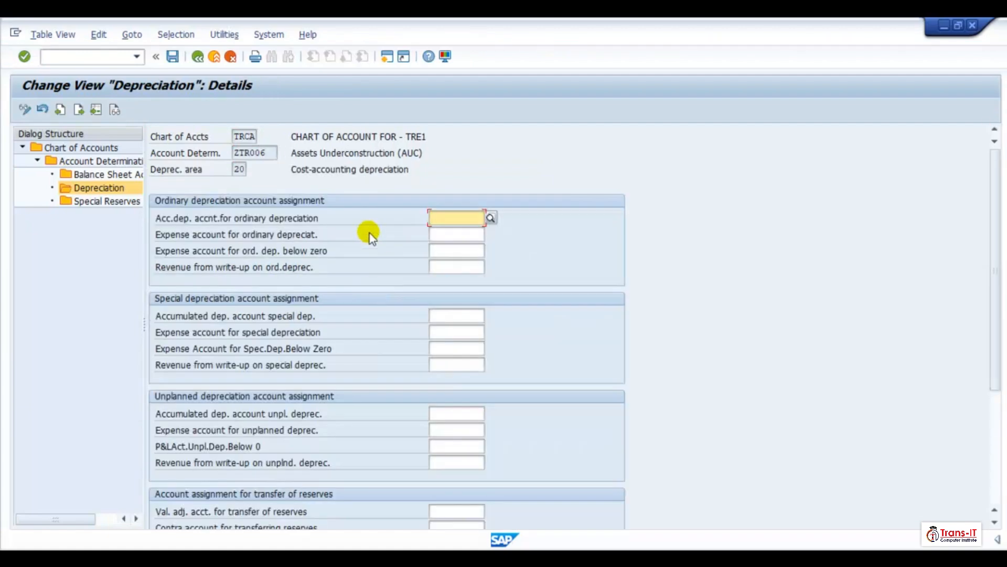
# - Paste 570080 and 570050 into ZTR006 area 20's ordinary and special accumulated and expense depreciation accounts
pyautogui.click(441, 218)
pyautogui.hotkey('ctrl', 'v')
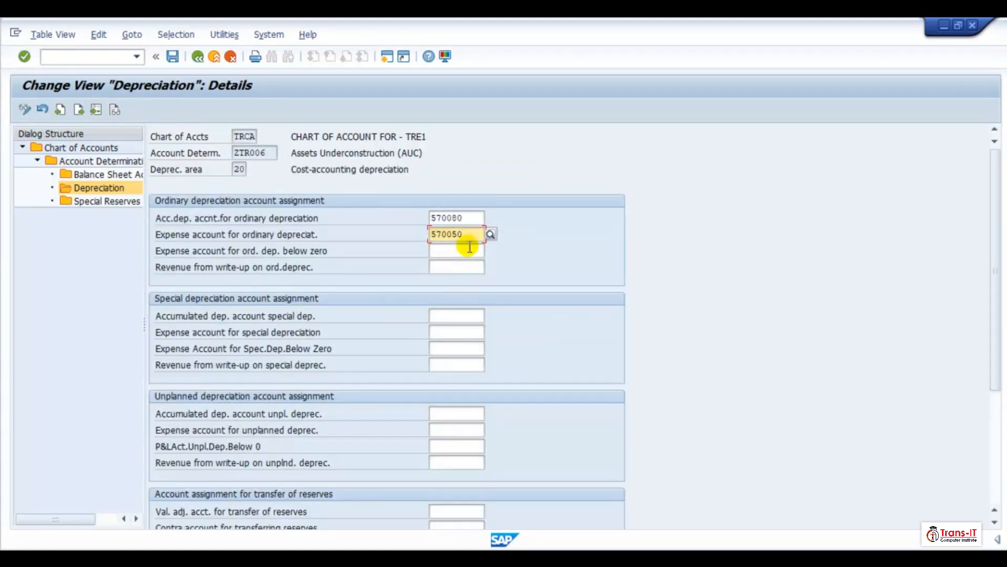
pyautogui.click(448, 316)
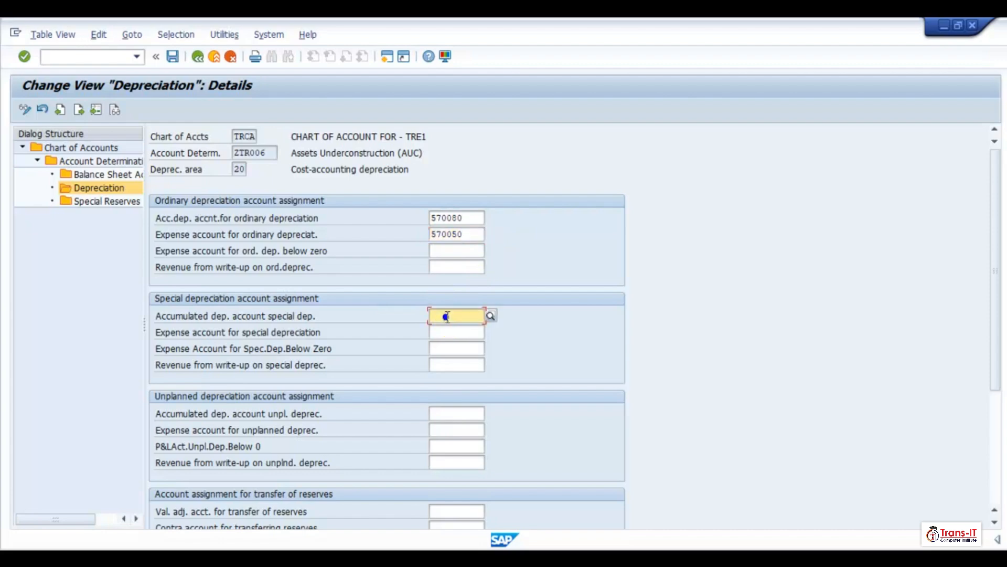
pyautogui.hotkey('ctrl', 'v')
# - Clear ZTR006 area 20's ordinary depreciation accumulated and expense account fields
pyautogui.click(474, 236)
pyautogui.press('BackSpace')
pyautogui.press('BackSpace')
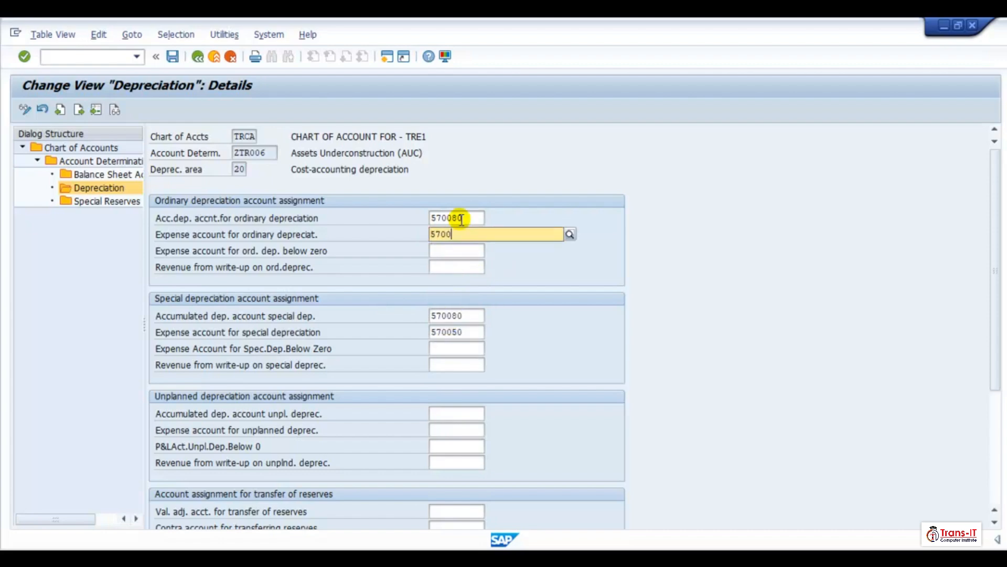
pyautogui.press('BackSpace')
pyautogui.press('BackSpace')
pyautogui.press('BackSpace')
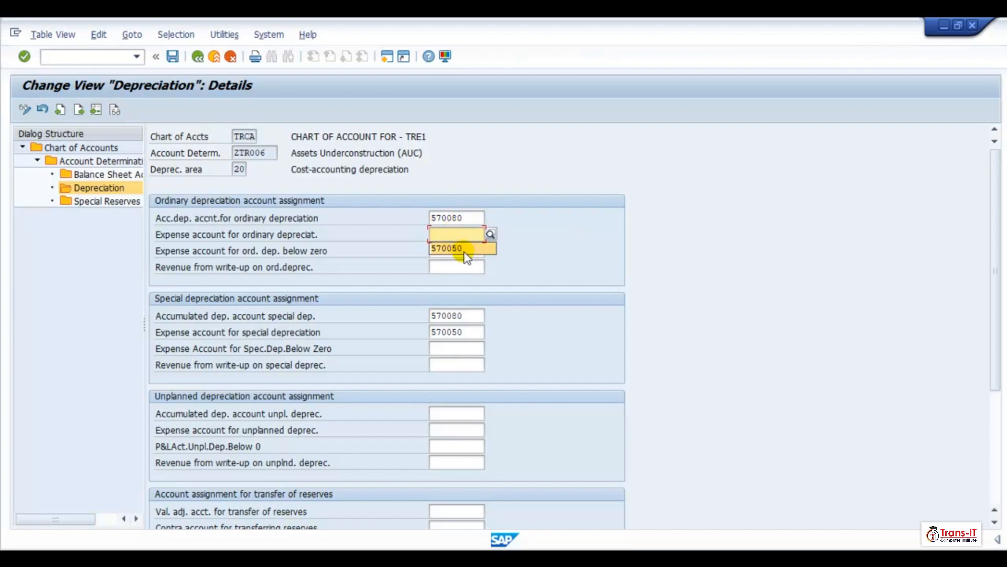
pyautogui.click(463, 217)
pyautogui.press('BackSpace')
pyautogui.press('BackSpace')
pyautogui.press('BackSpace')
pyautogui.press('BackSpace')
pyautogui.press('BackSpace')
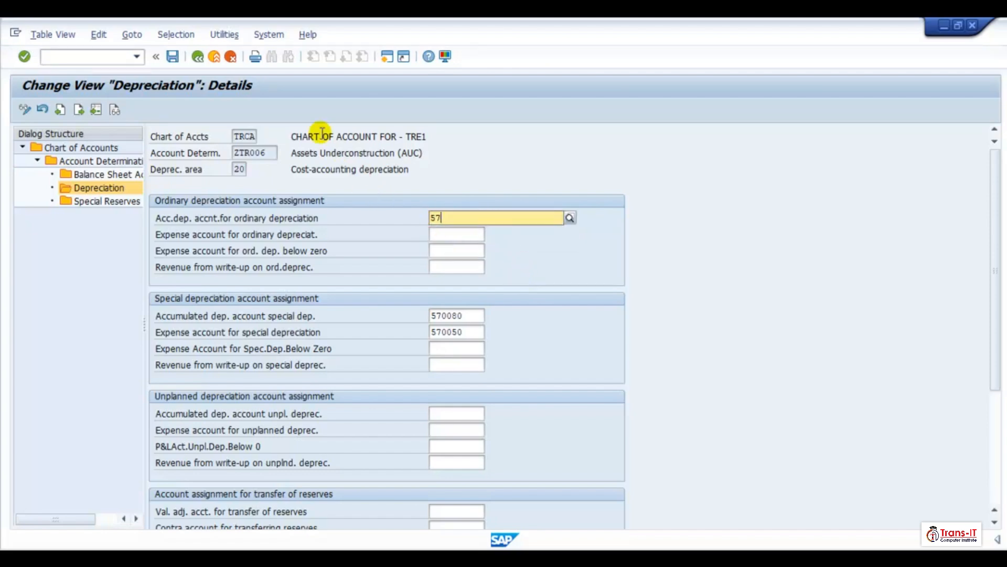
pyautogui.click(174, 57)
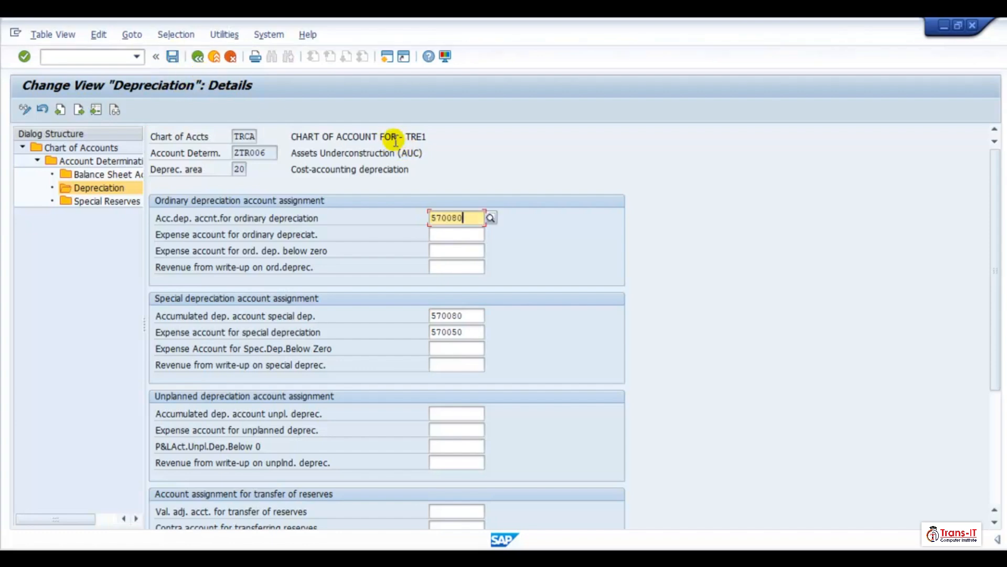
pyautogui.press('BackSpace')
pyautogui.press('BackSpace')
pyautogui.press('BackSpace')
pyautogui.press('BackSpace')
pyautogui.press('BackSpace')
pyautogui.press('BackSpace')
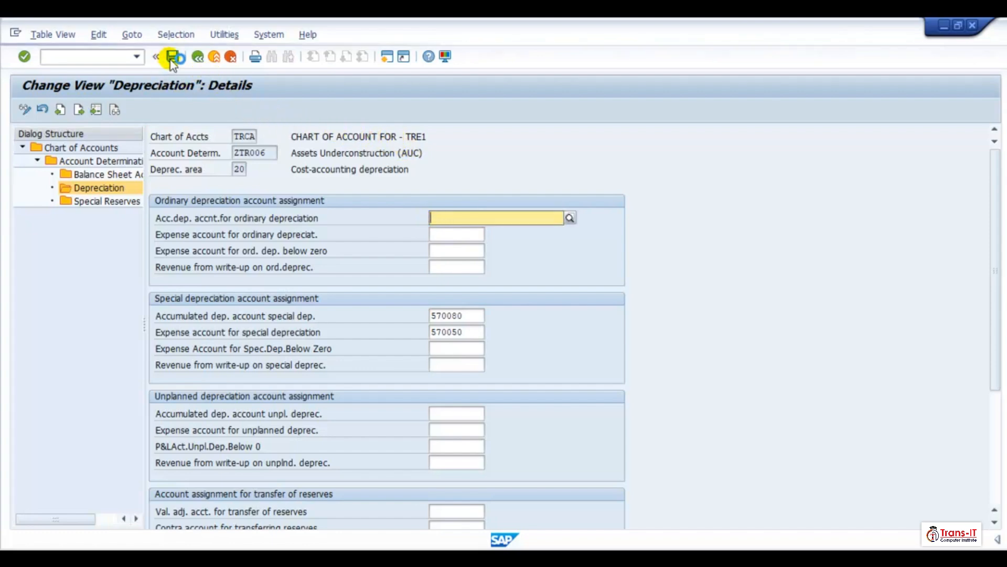
# - Save ZTR006 area 20 and return to the depreciation area overview
pyautogui.click(173, 57)
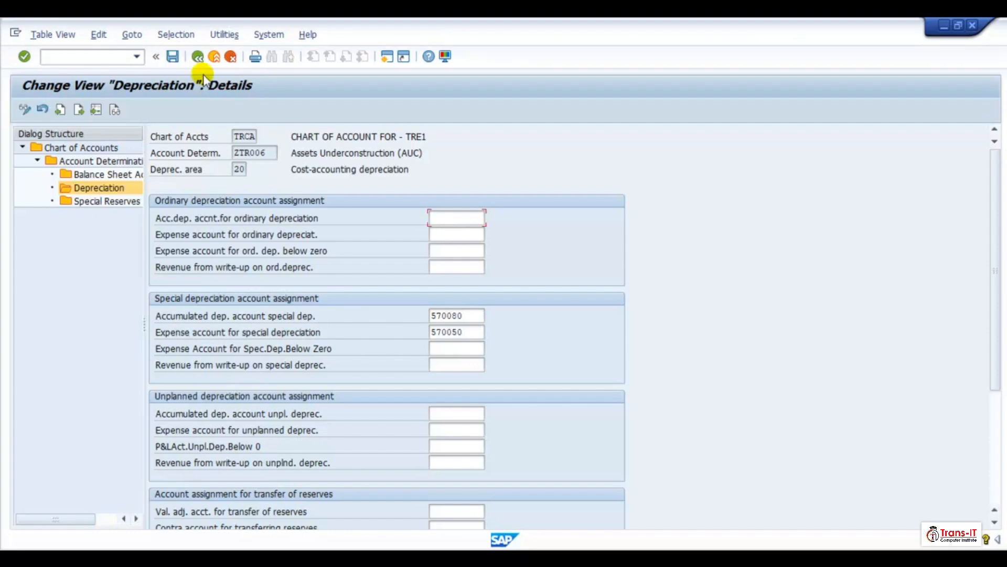
pyautogui.click(198, 58)
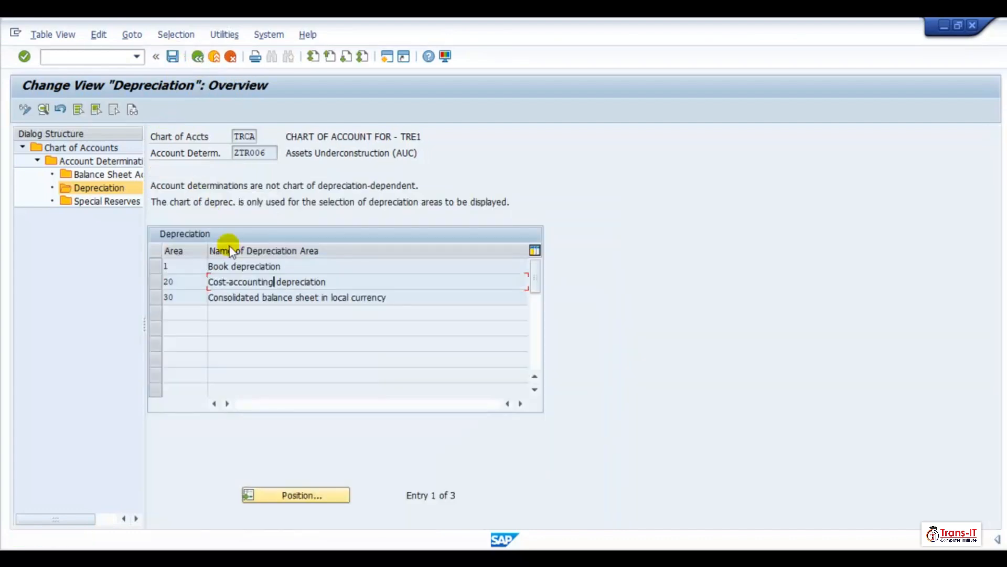
# - Open the depreciation area 20 details for account determination ZTR007 Land
pyautogui.click(197, 57)
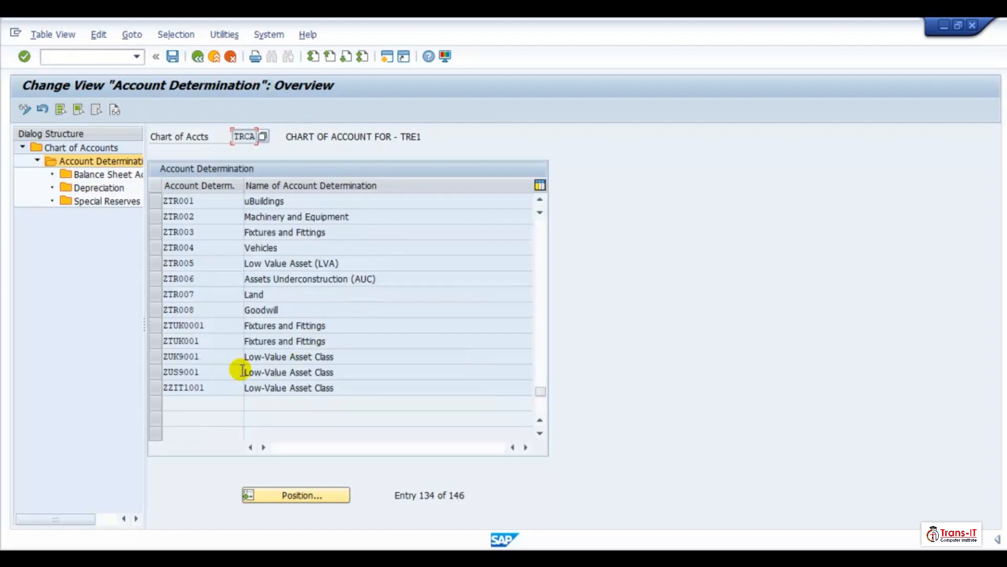
pyautogui.click(153, 295)
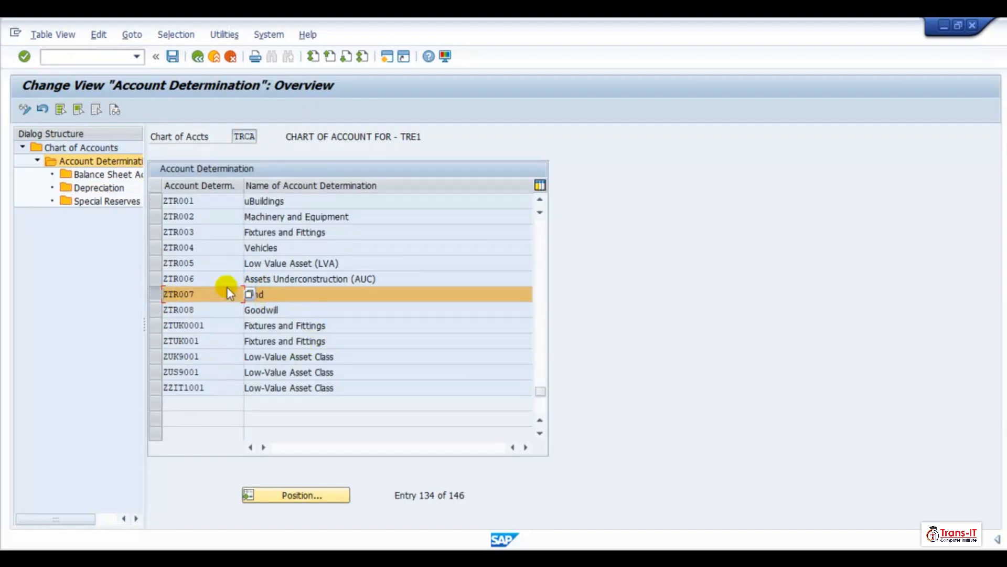
pyautogui.click(103, 189)
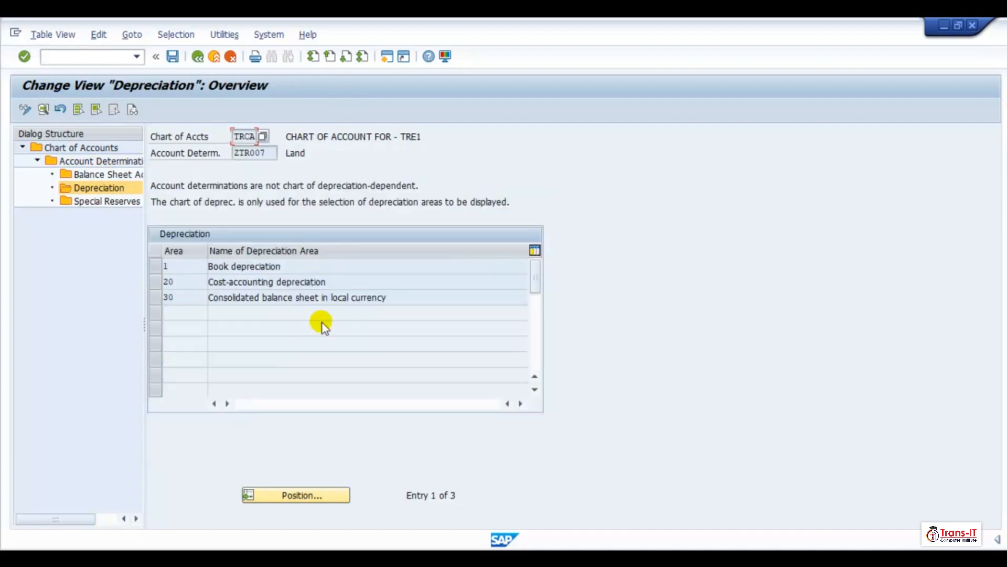
pyautogui.doubleClick(276, 282)
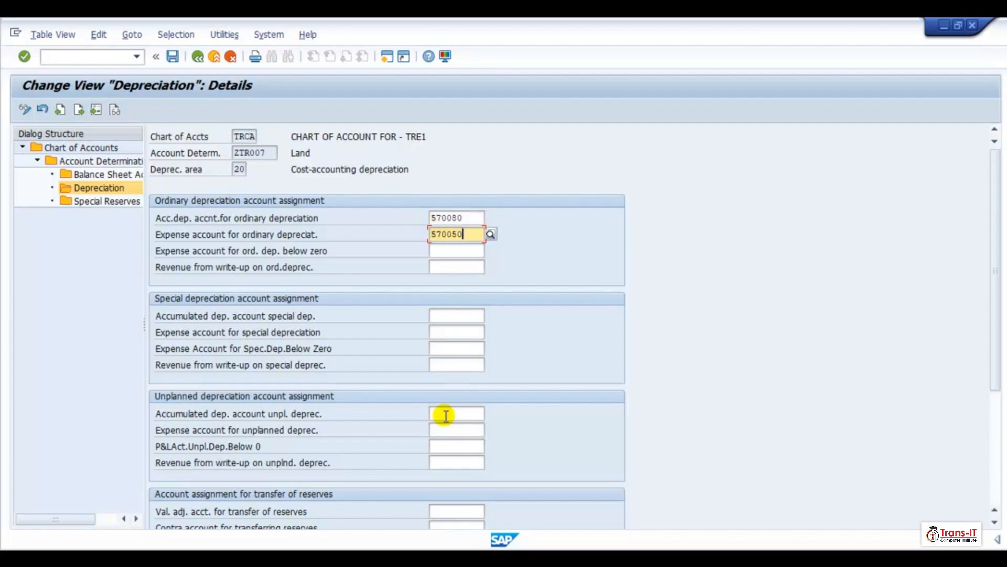
# - Enter 570080 and 570050 as ZTR007 area 20's ordinary and unplanned accumulated and expense depreciation accounts
pyautogui.click(445, 416)
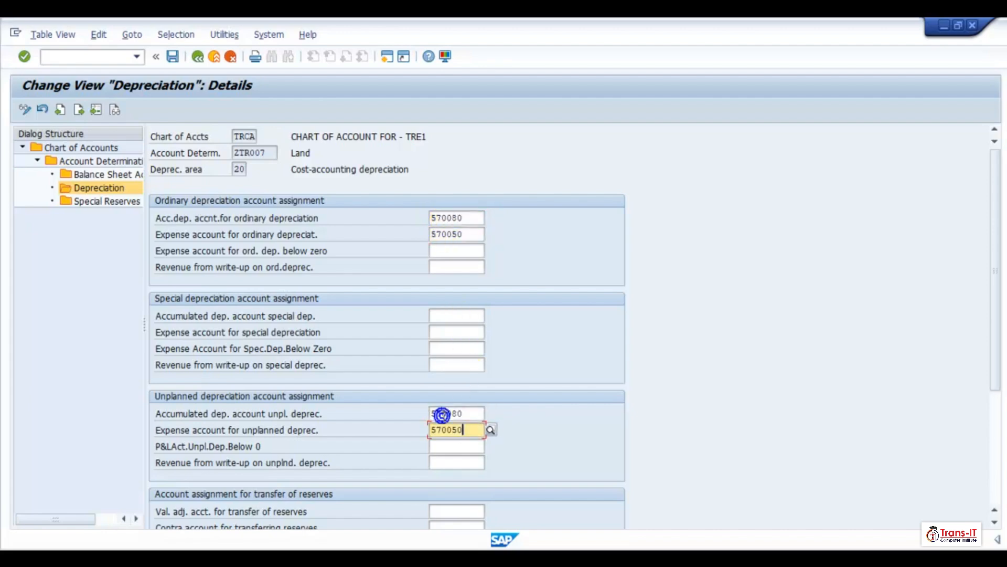
pyautogui.scroll(-3, 479, 477)
pyautogui.click(465, 503)
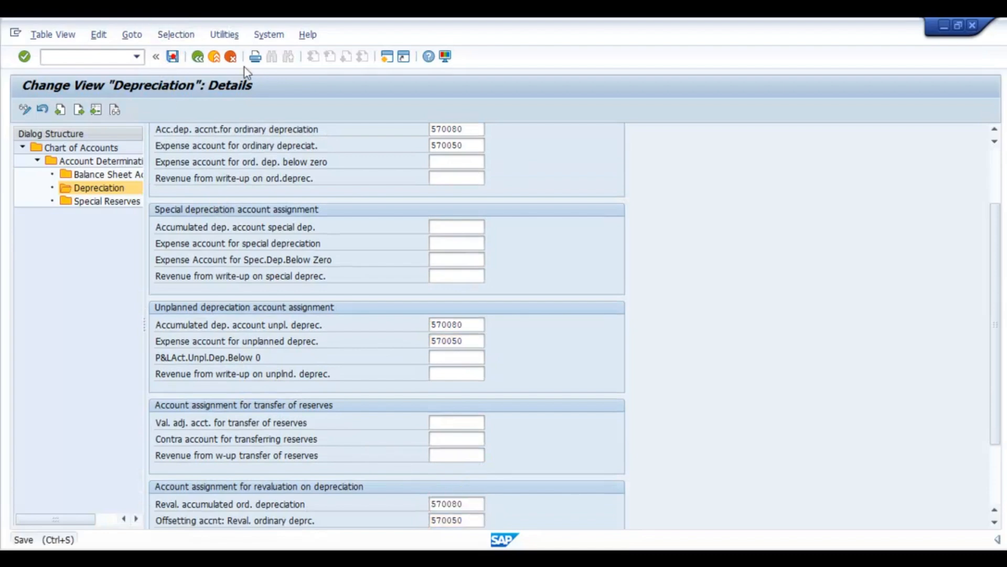
# - Save ZTR007 area 20 and return to the account determination overview
pyautogui.hotkey('ctrl', 's')
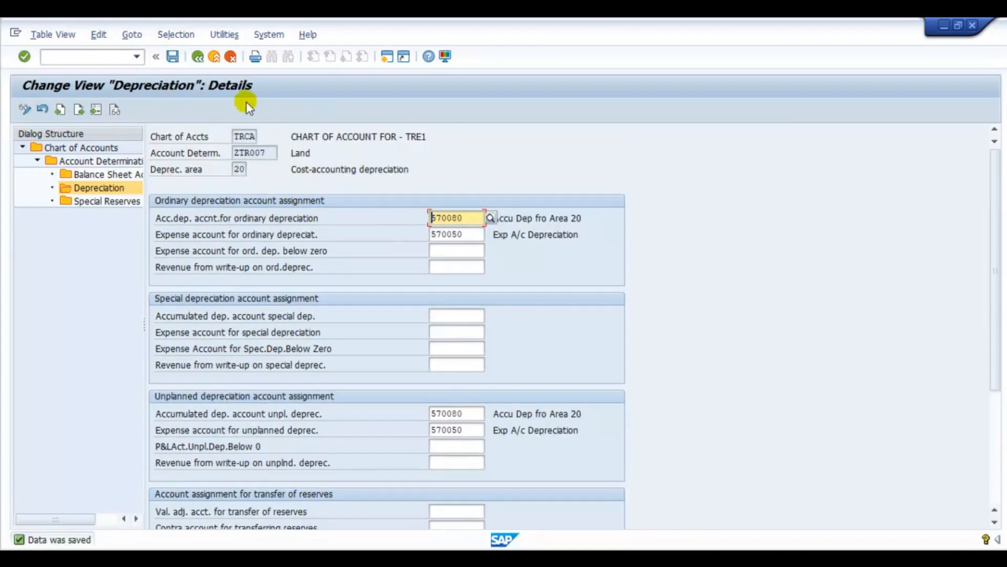
pyautogui.click(198, 56)
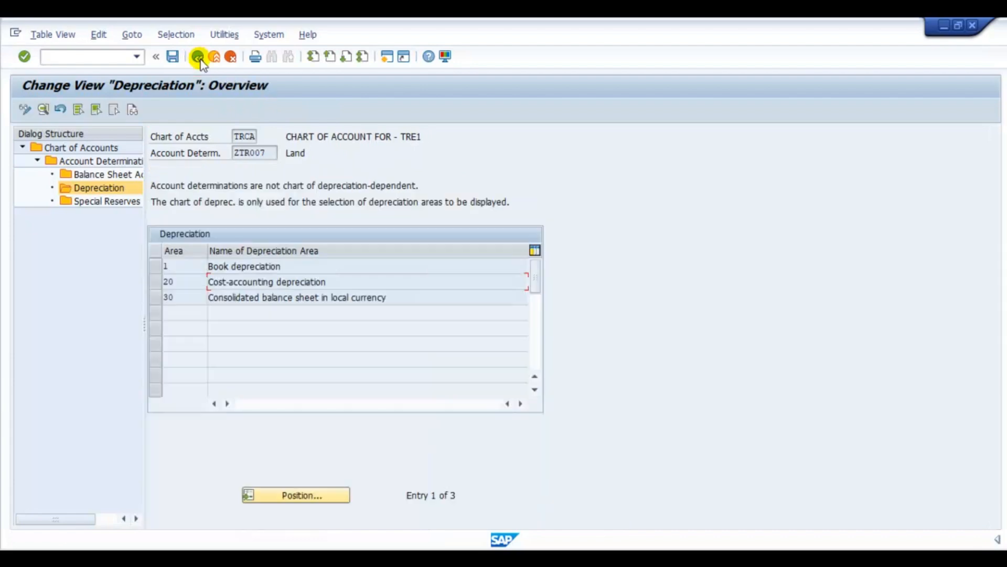
pyautogui.click(198, 56)
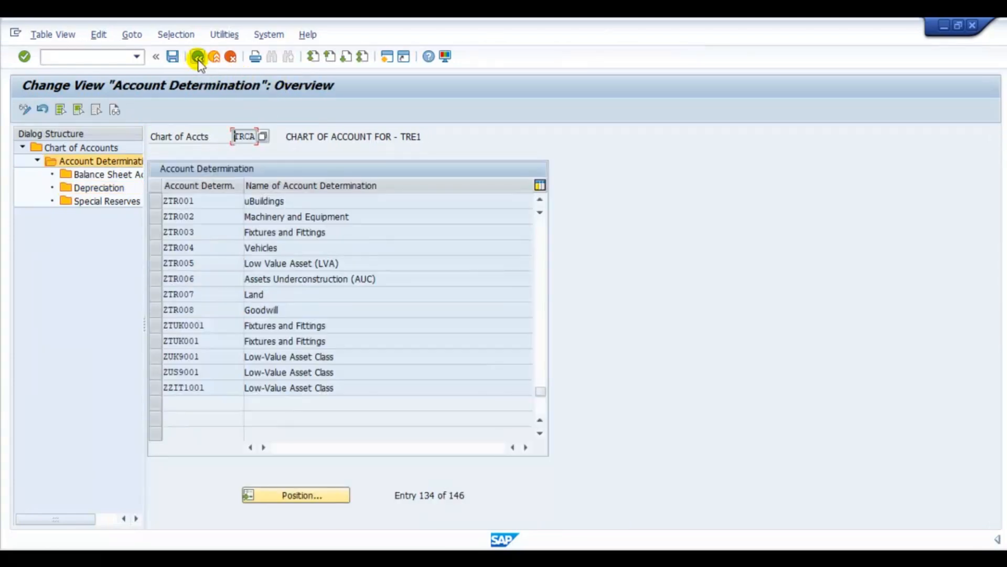
pyautogui.click(198, 57)
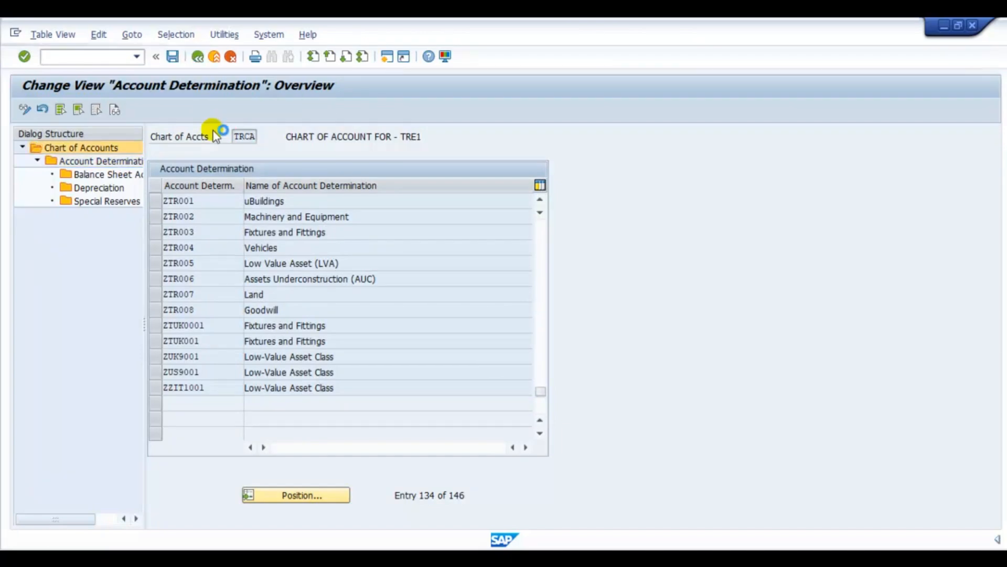